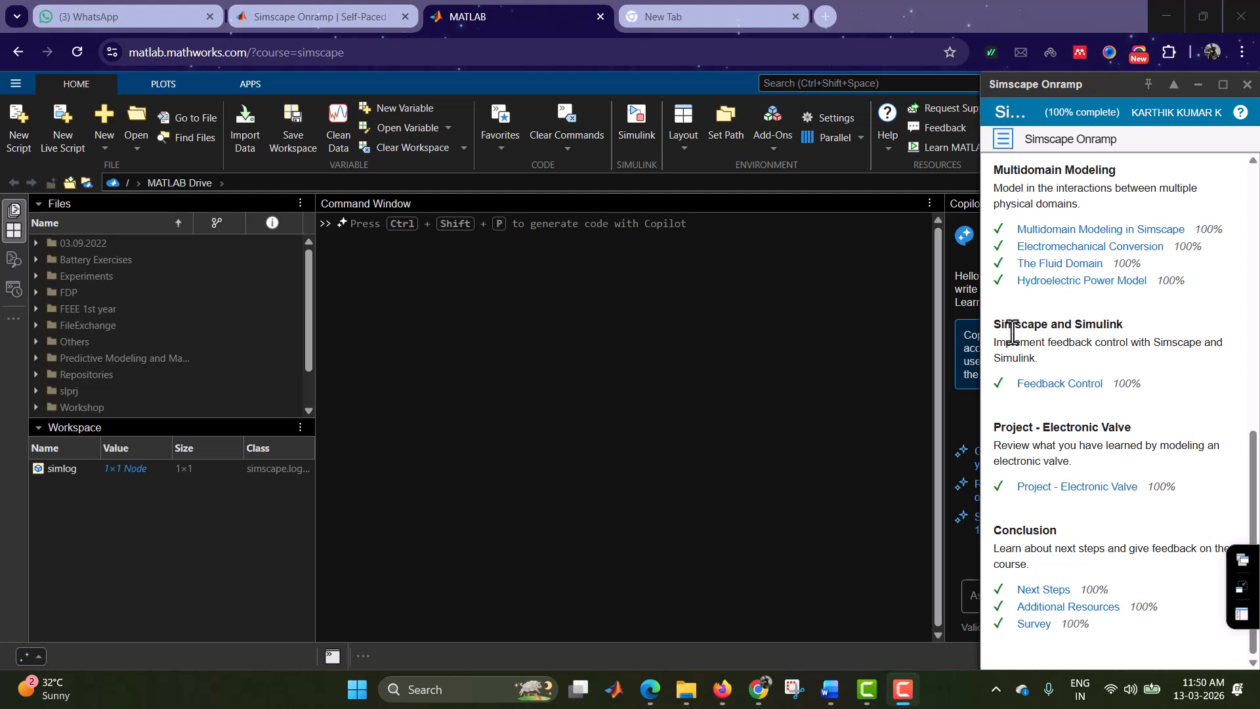
Step: Open the Feedback Control lesson from the Simscape and Simulink section and maximize the course window
drag(993, 323, 1184, 487)
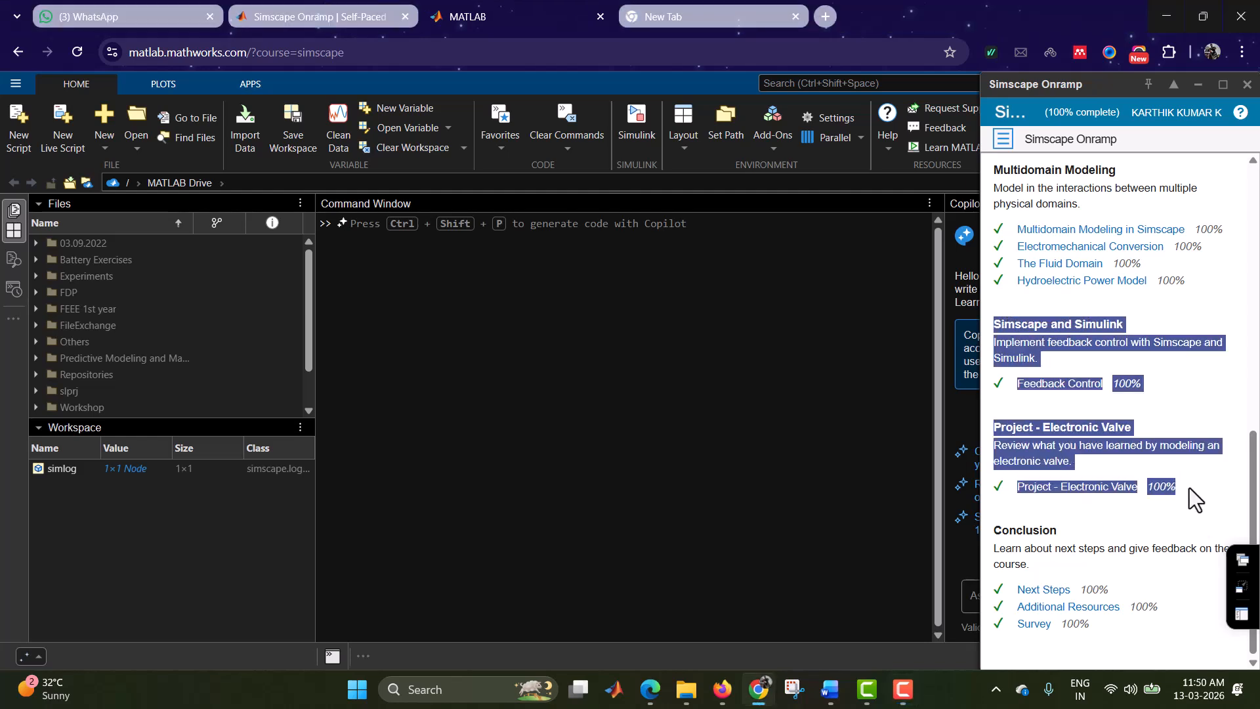
click(1119, 526)
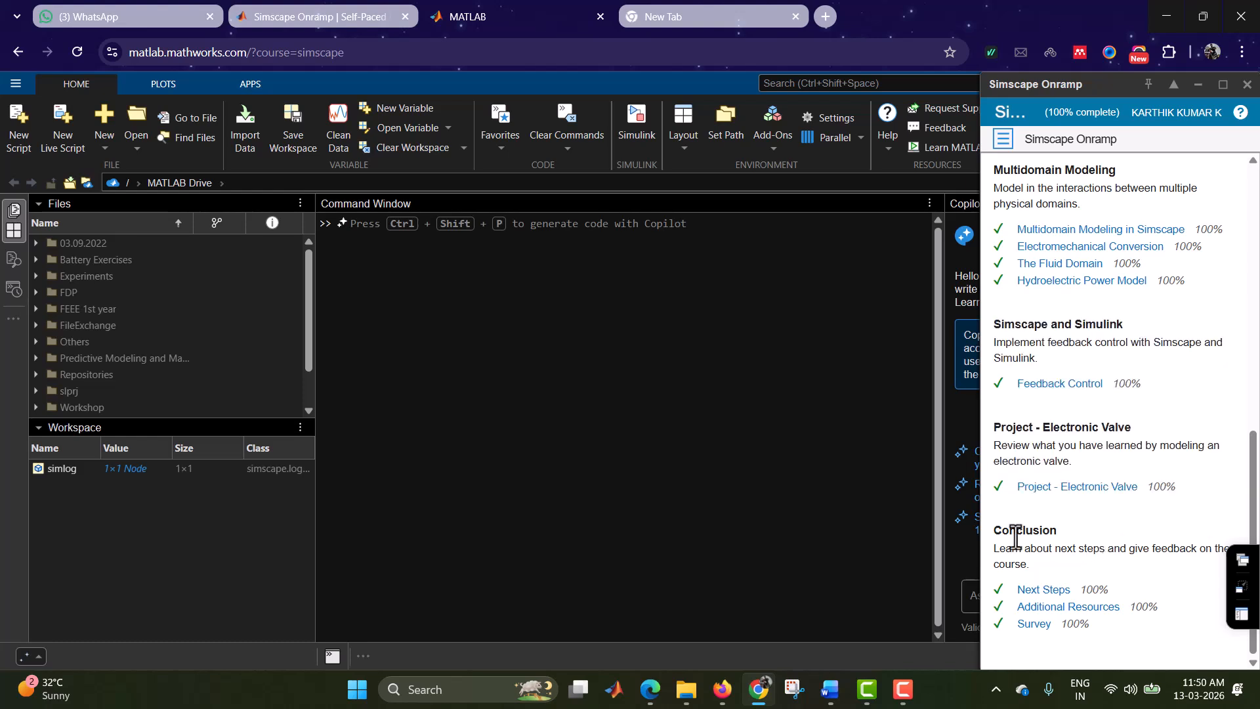
drag(1039, 543, 1109, 629)
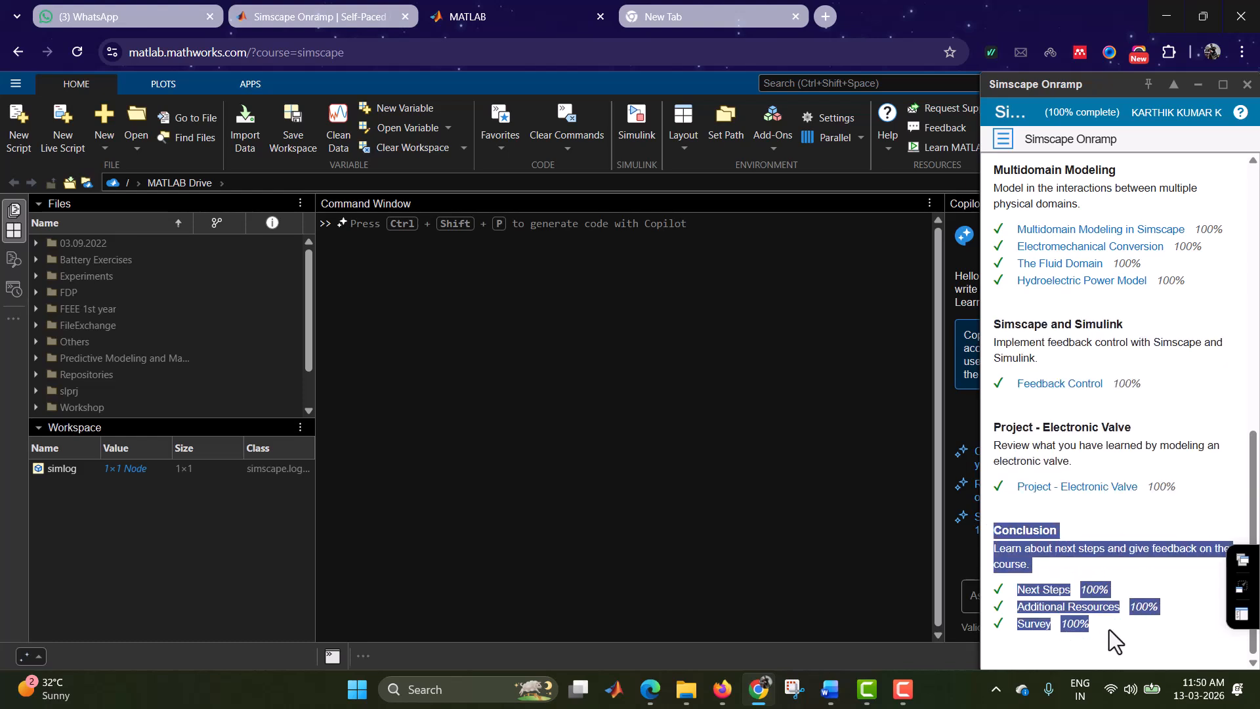
click(1049, 540)
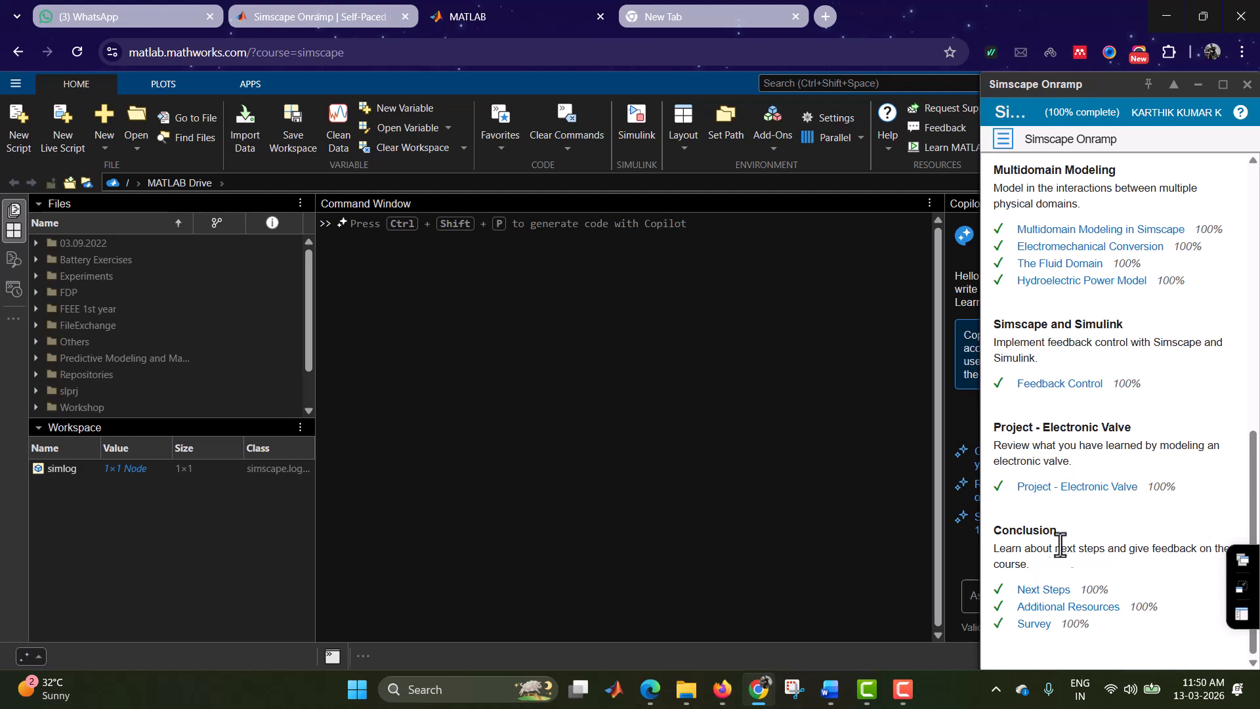
click(1060, 384)
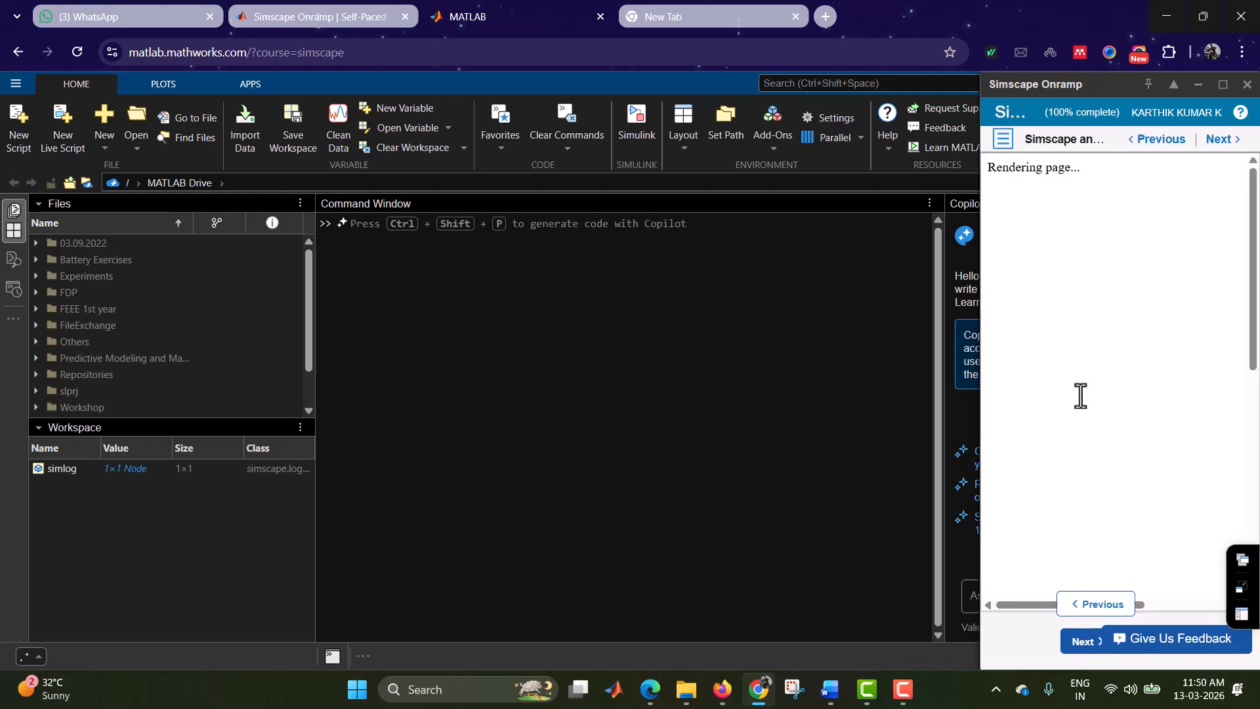
click(1222, 84)
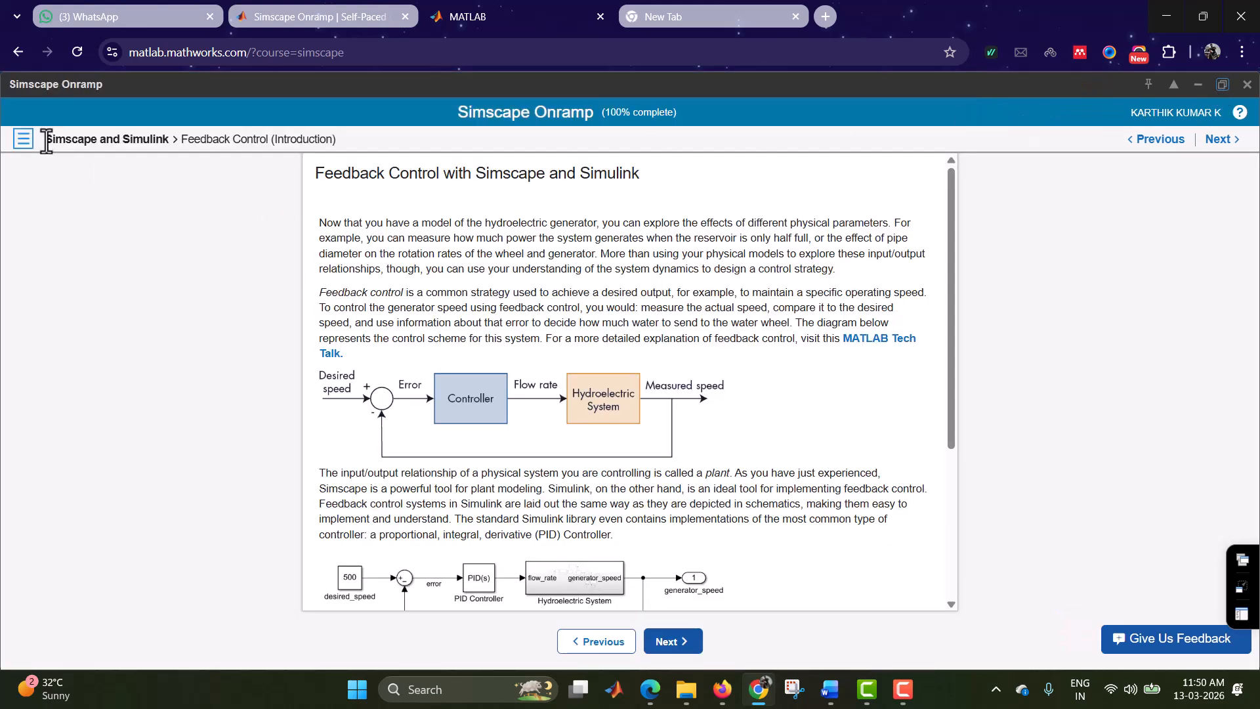
Step: Read through the Feedback Control introduction and continue to its practice exercise
drag(44, 139, 169, 141)
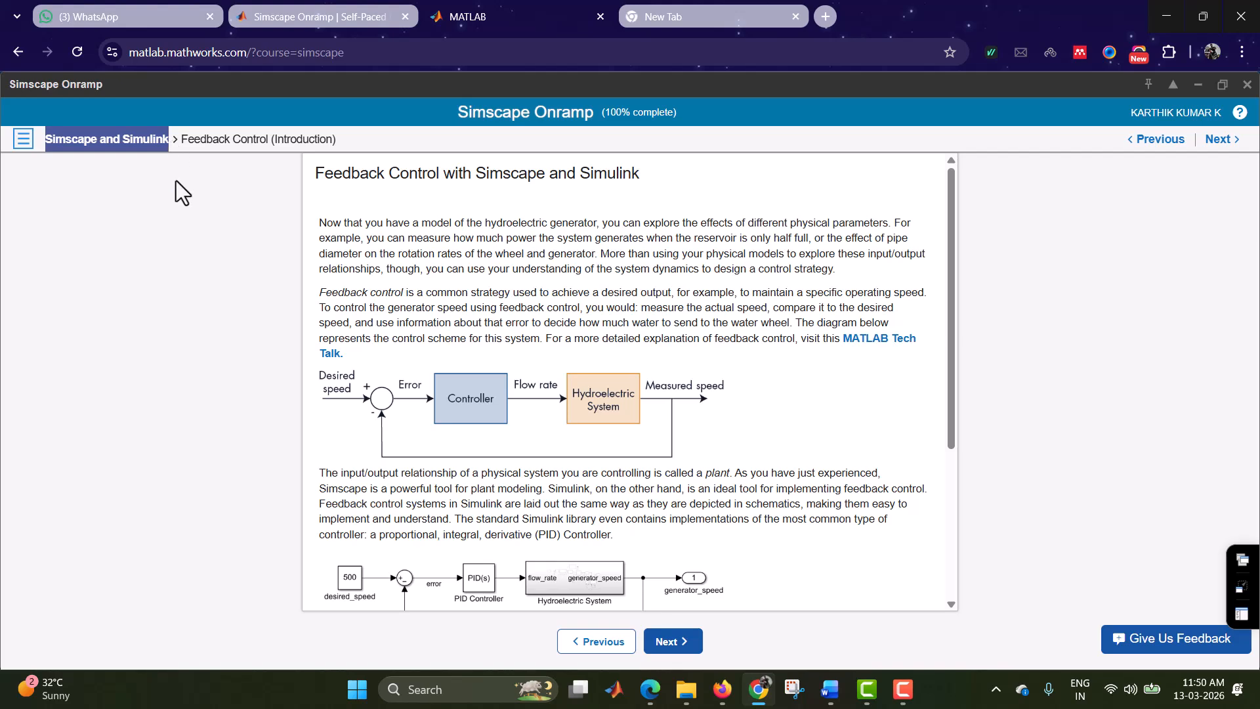
click(171, 148)
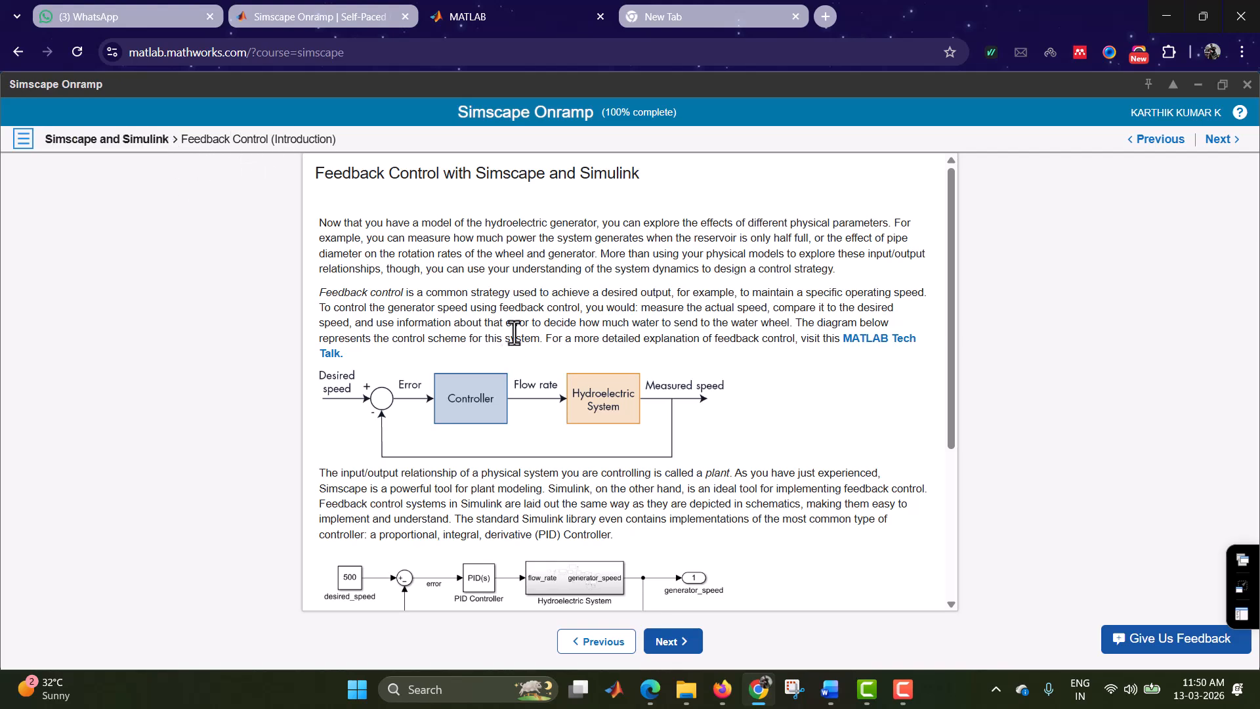
scroll(525, 408, down, 2)
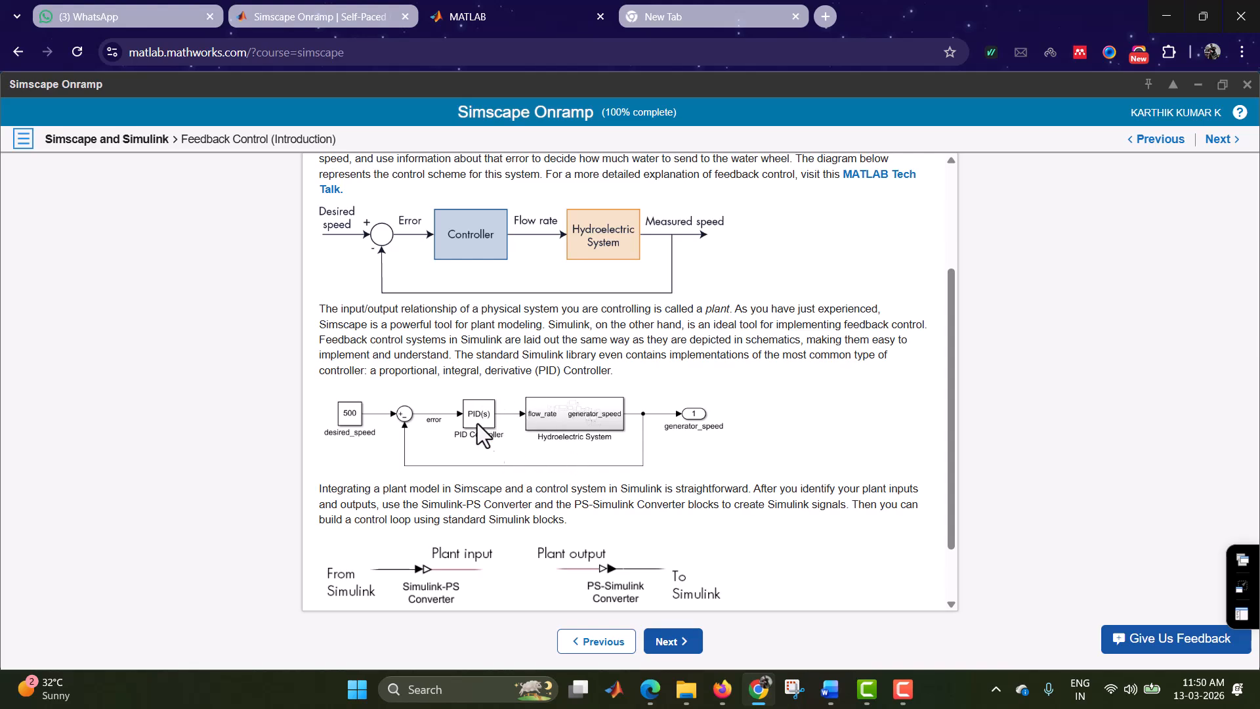
scroll(639, 360, up, 2)
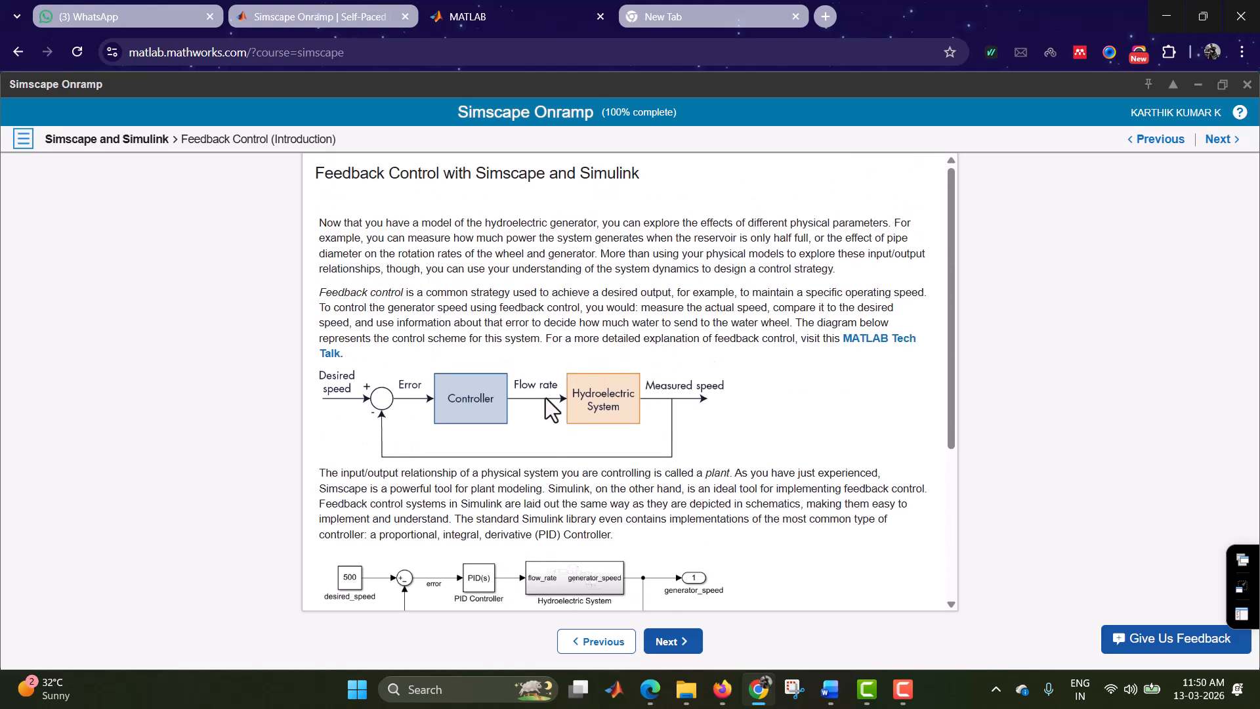
scroll(542, 392, down, 3)
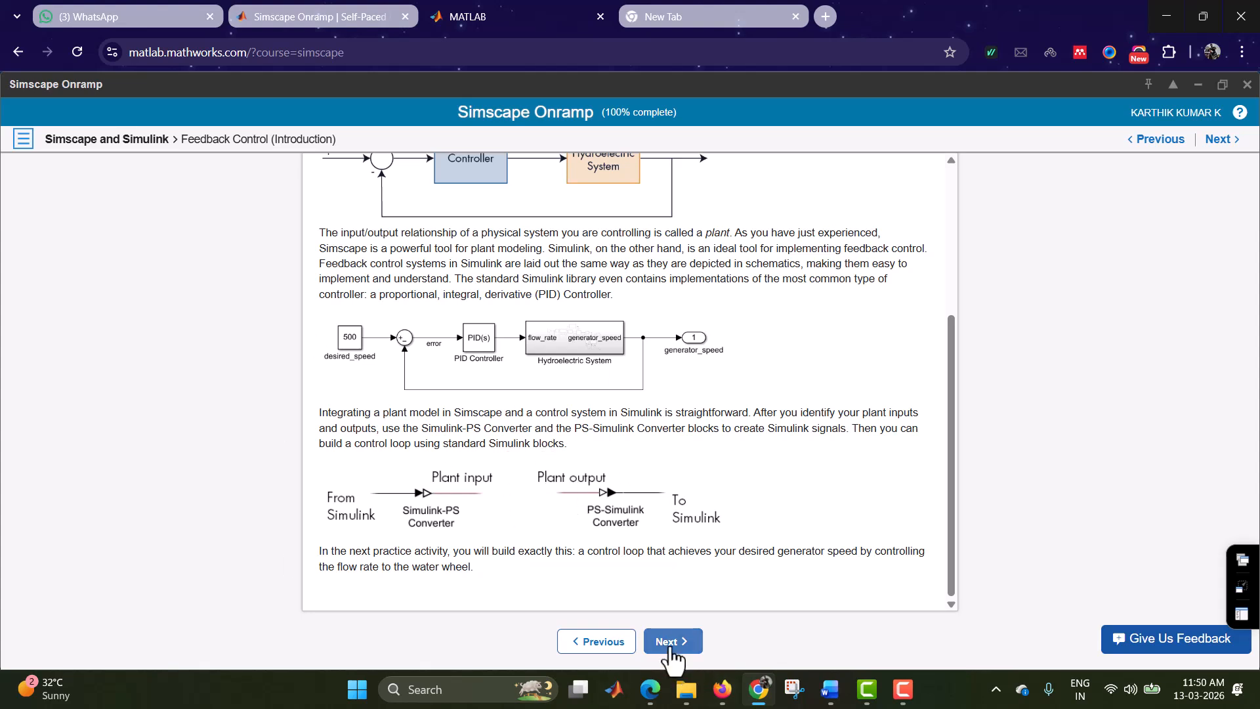
click(671, 647)
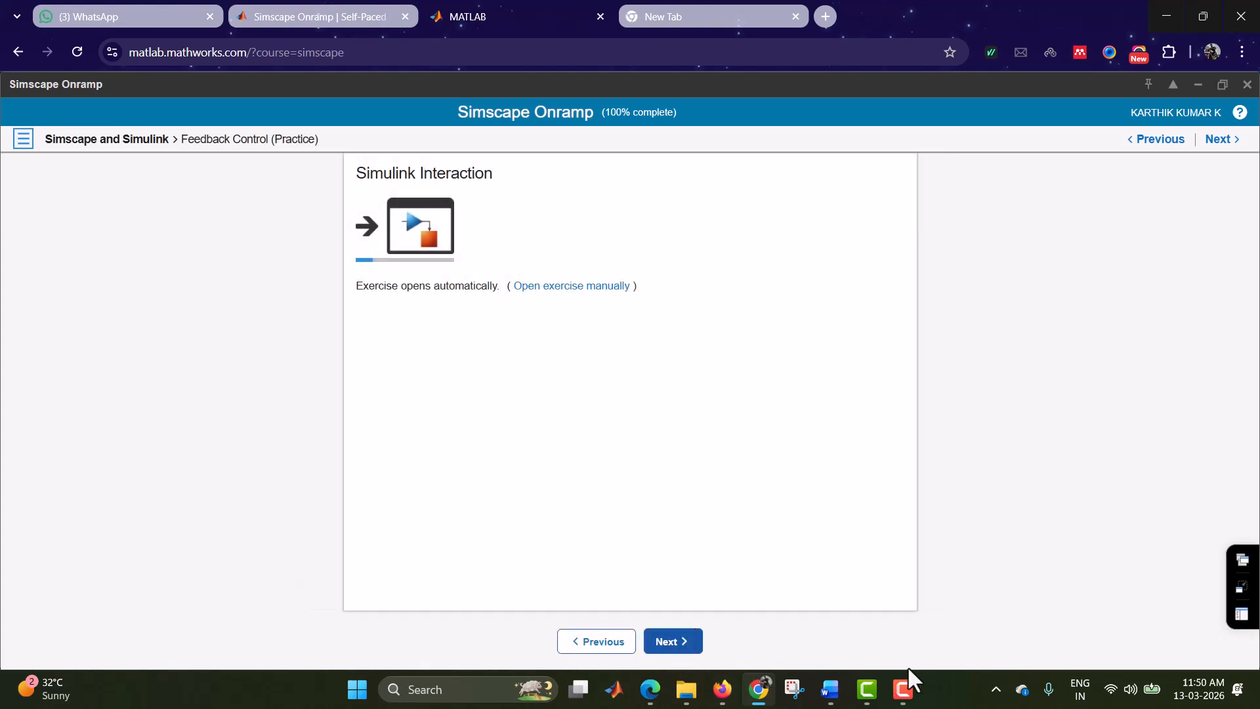
click(906, 697)
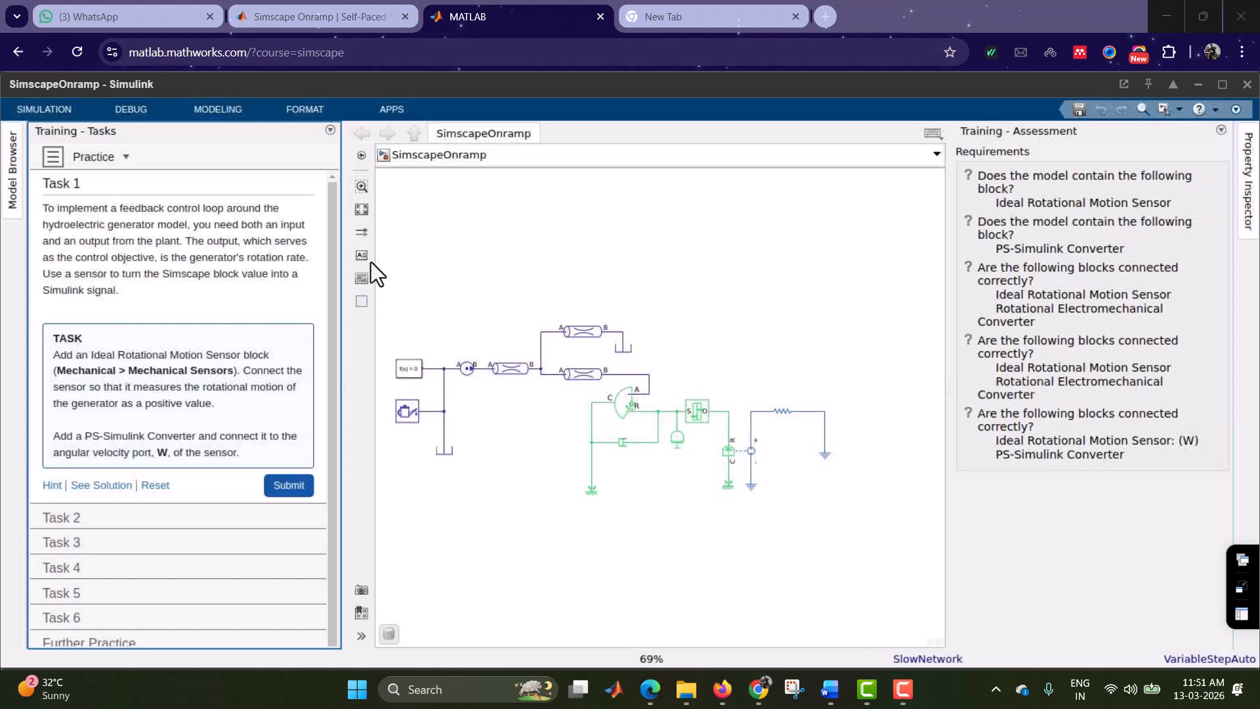
Step: Fit the hydroelectric model in view and add an Ideal Rotational Motion Sensor block to the canvas
click(362, 209)
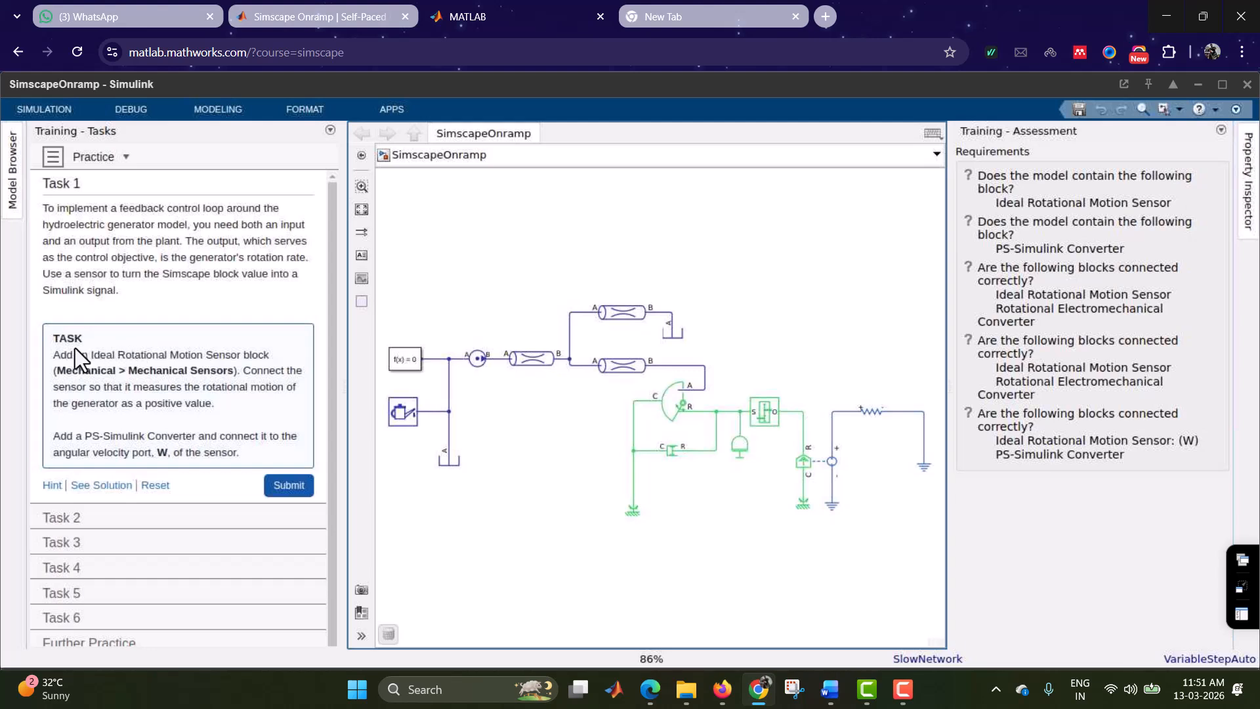
drag(54, 355, 241, 355)
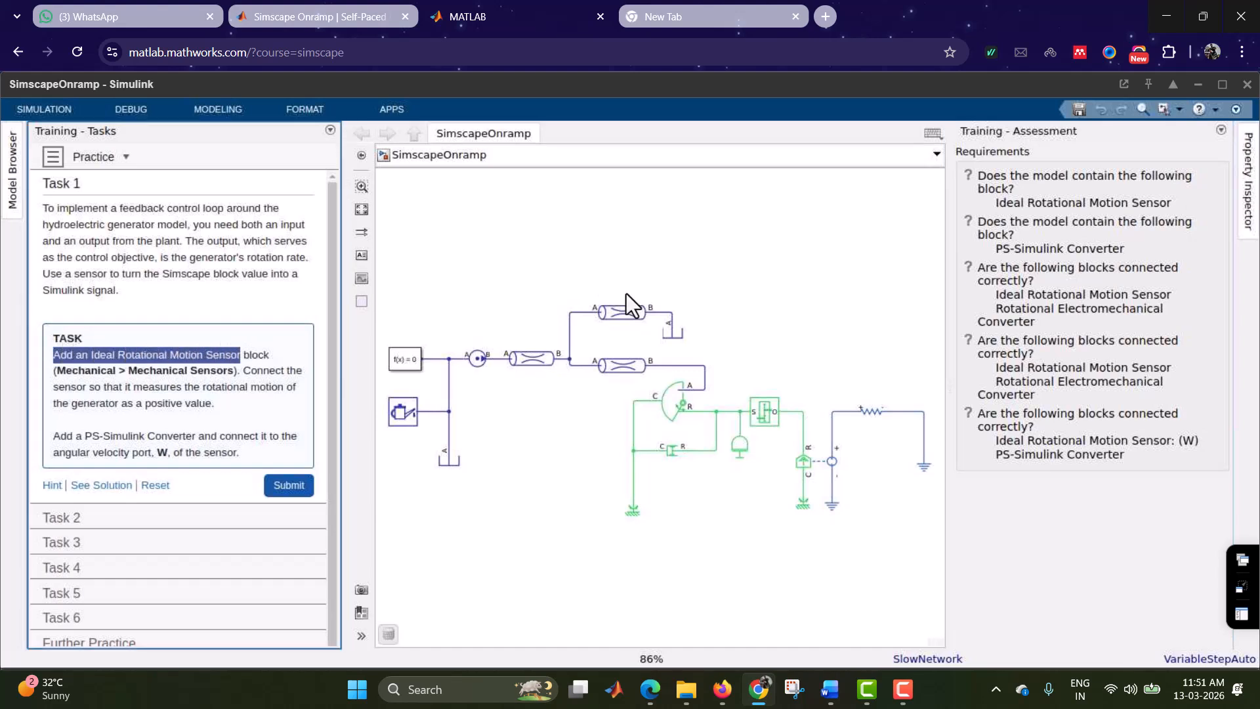
click(754, 257)
text(id)
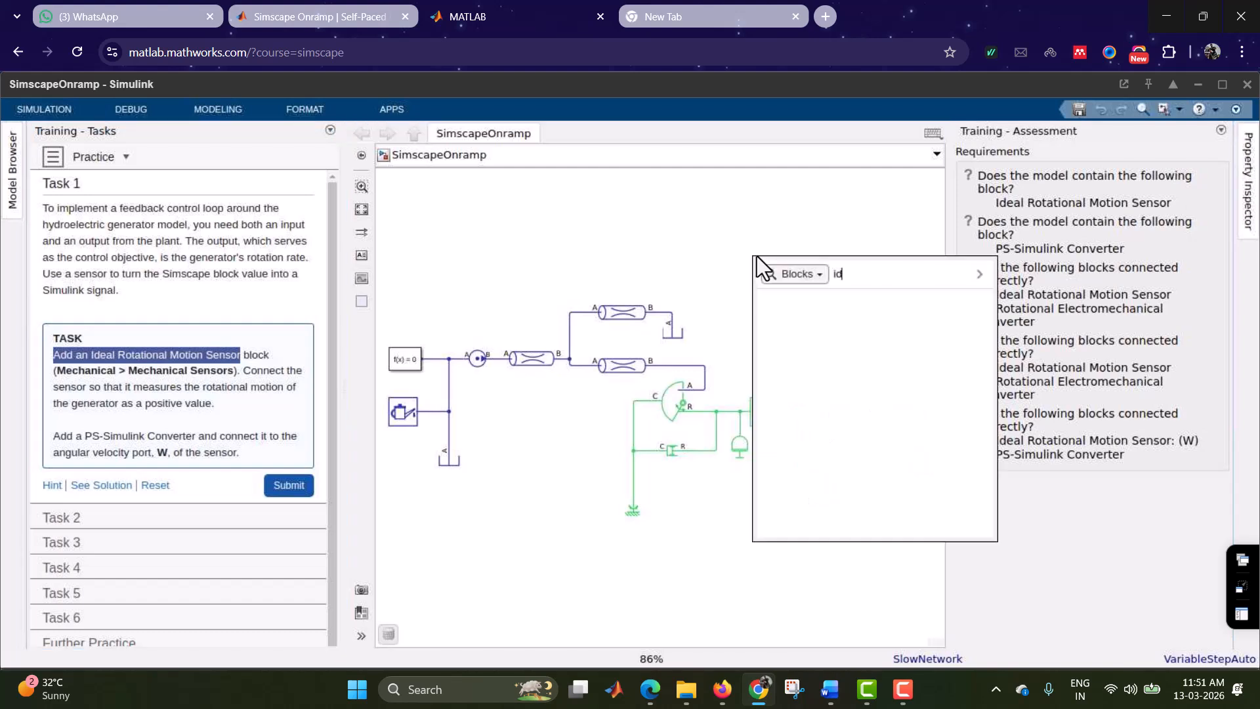
text(eal)
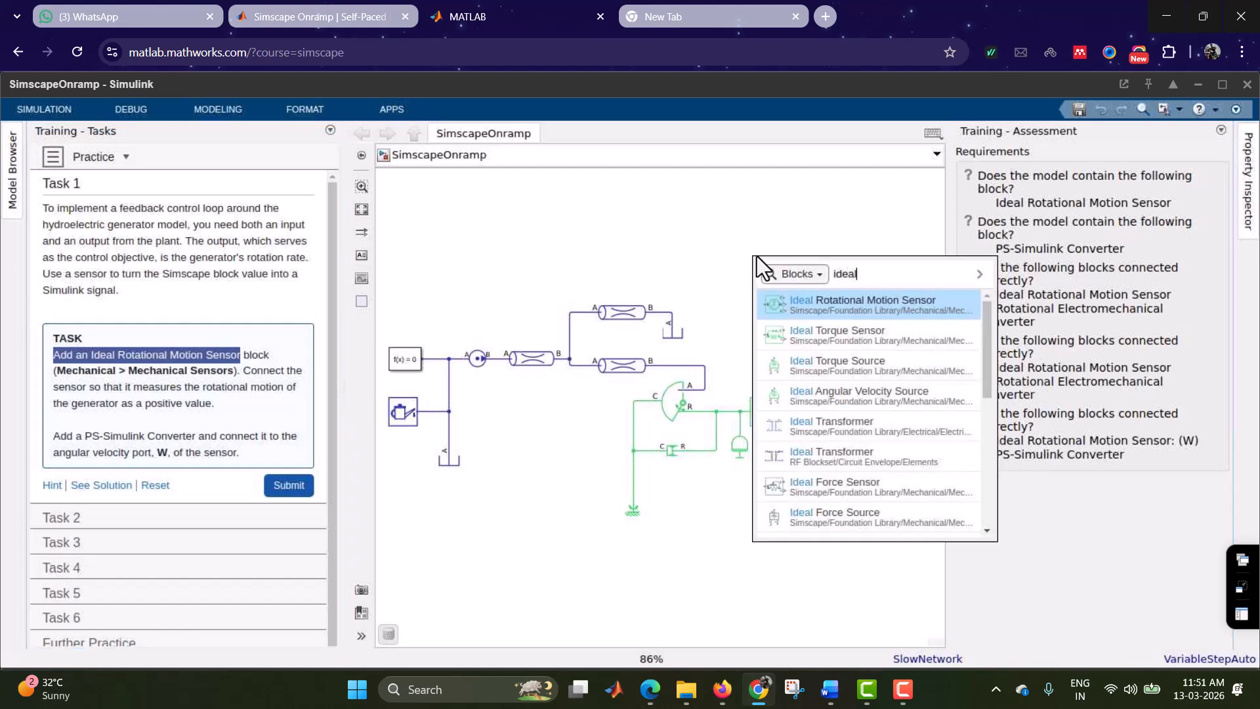
text( rota)
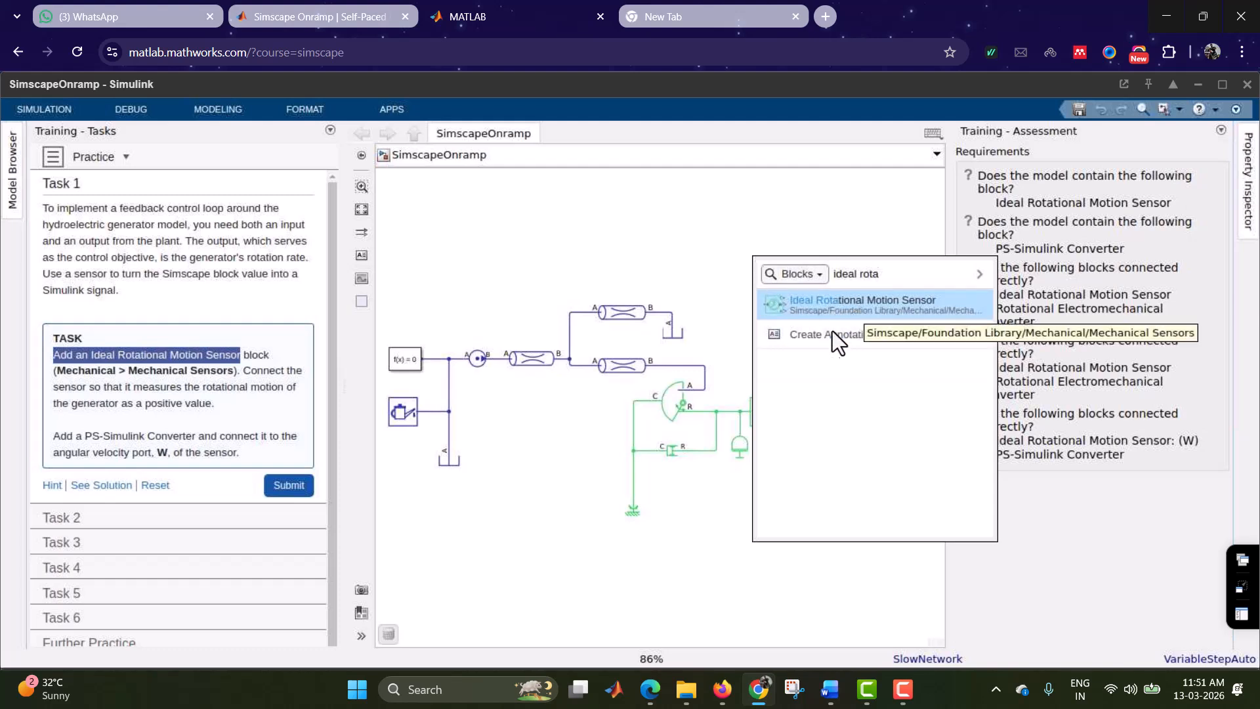
key(Return)
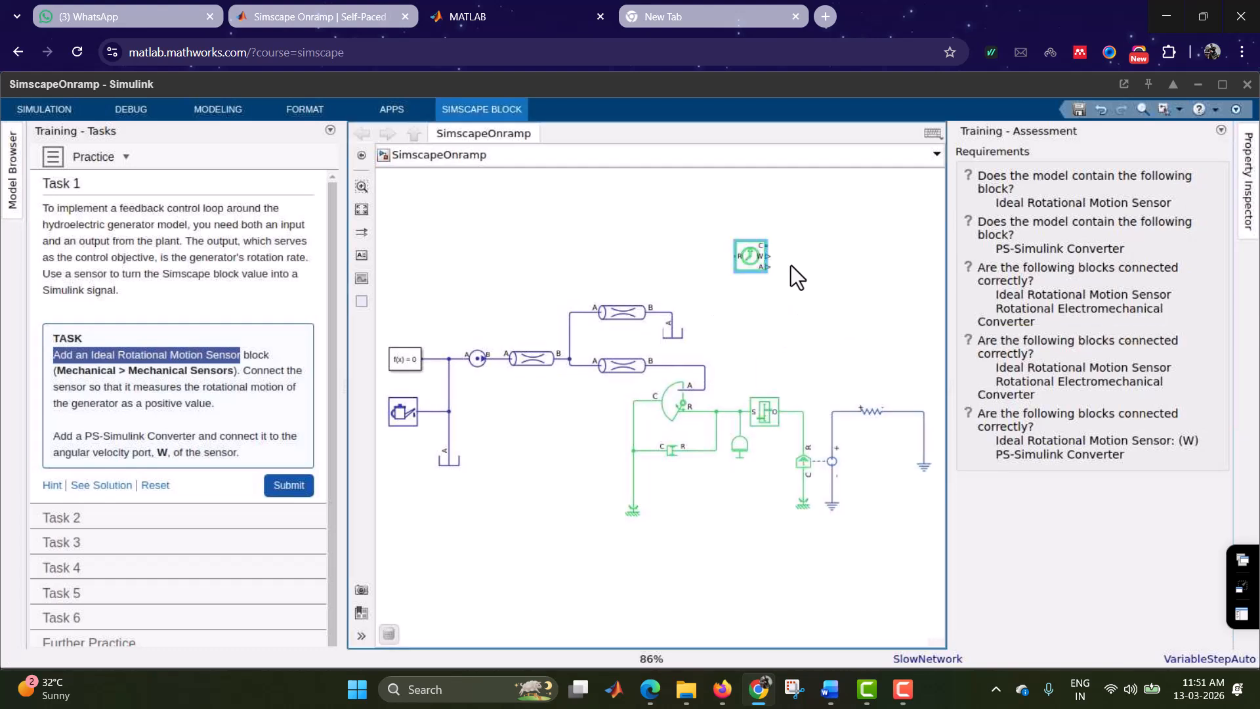
Step: Position the Ideal Rotational Motion Sensor in the empty area below the inertia block, beside the generator branch
drag(747, 260, 803, 317)
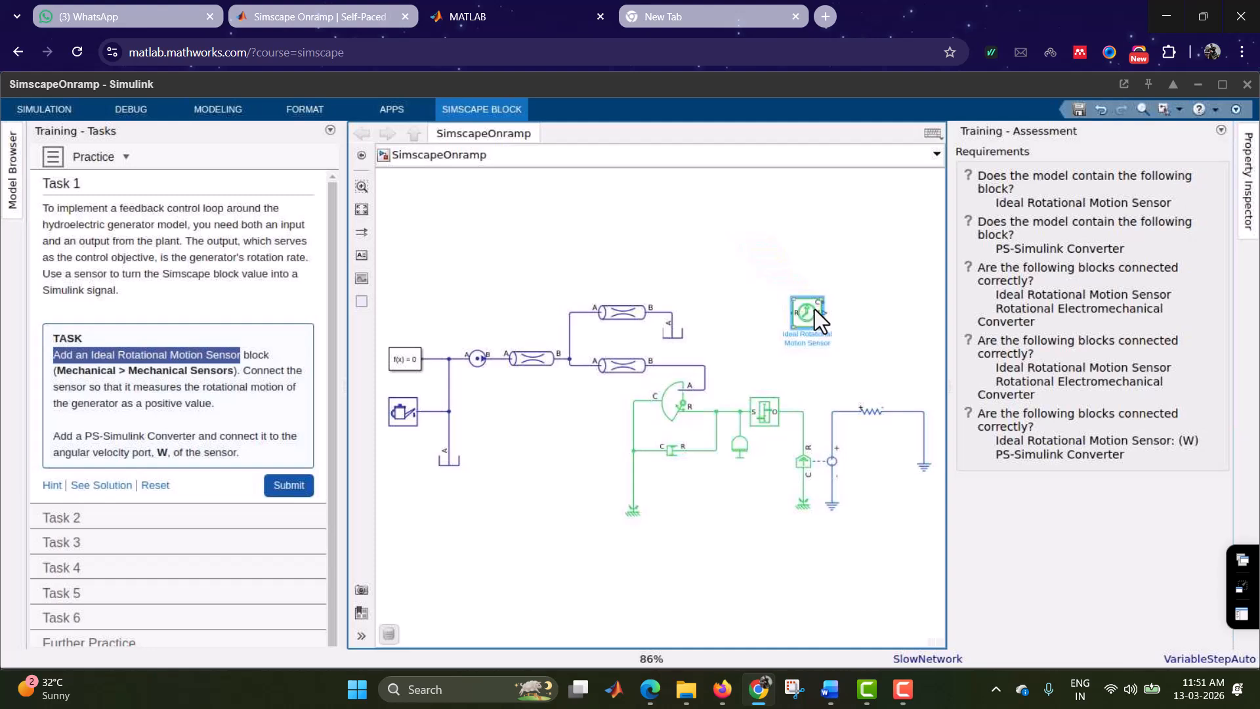
drag(806, 310, 784, 391)
drag(750, 469, 741, 540)
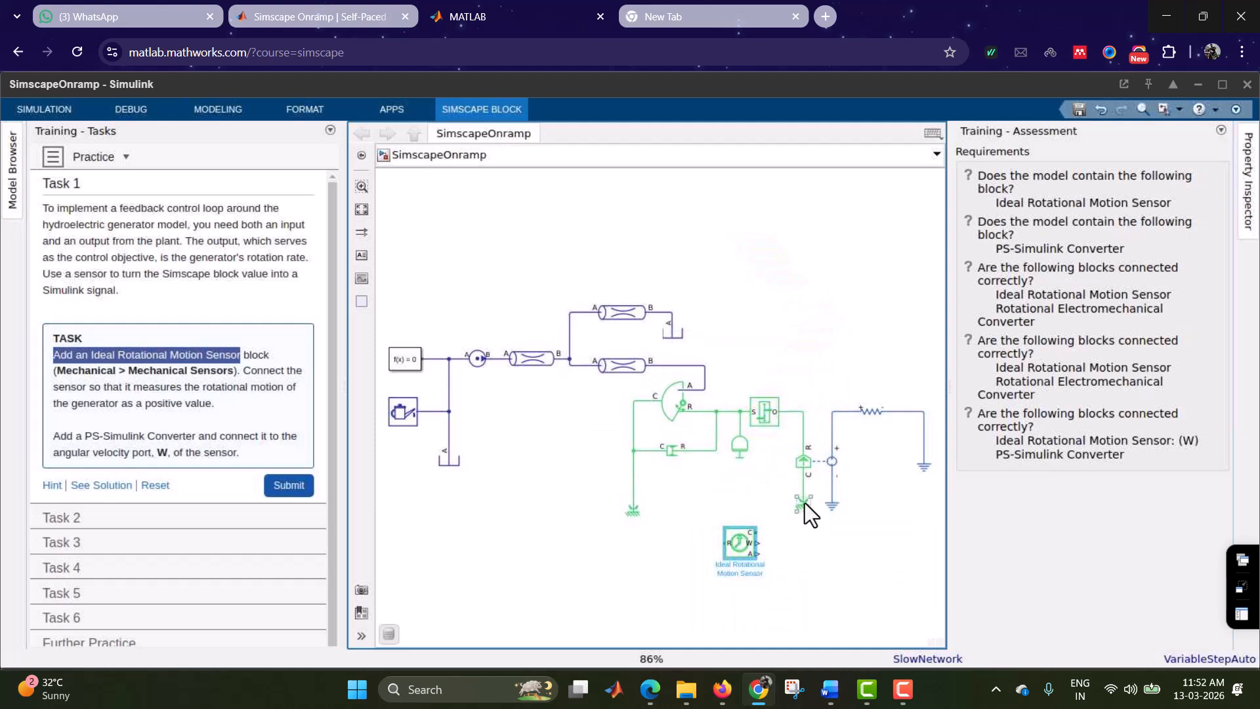
Step: Shift the Rotational Electromechanical Converter and its references down, then lower the two references further to make wiring room
drag(785, 448, 841, 577)
click(786, 581)
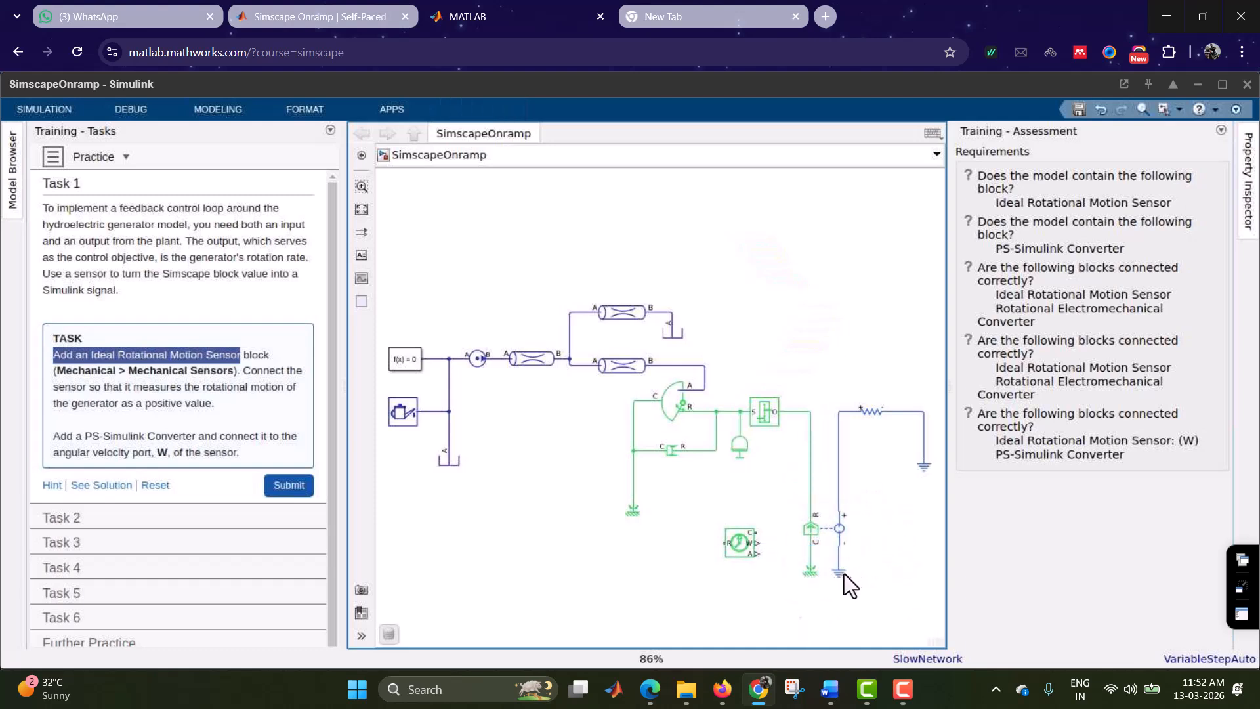
drag(846, 575, 841, 612)
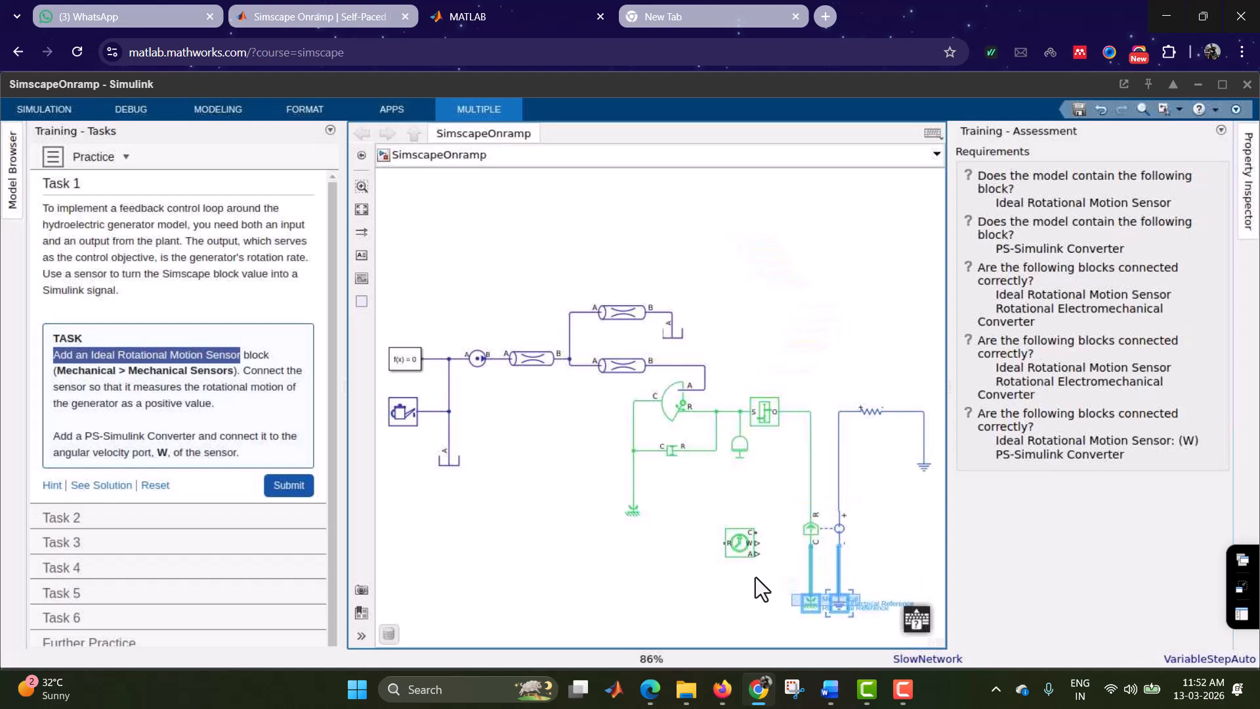
Step: Rotate the motion sensor clockwise and wire its R and C ports in parallel with the Rotational Electromechanical Converter
click(739, 546)
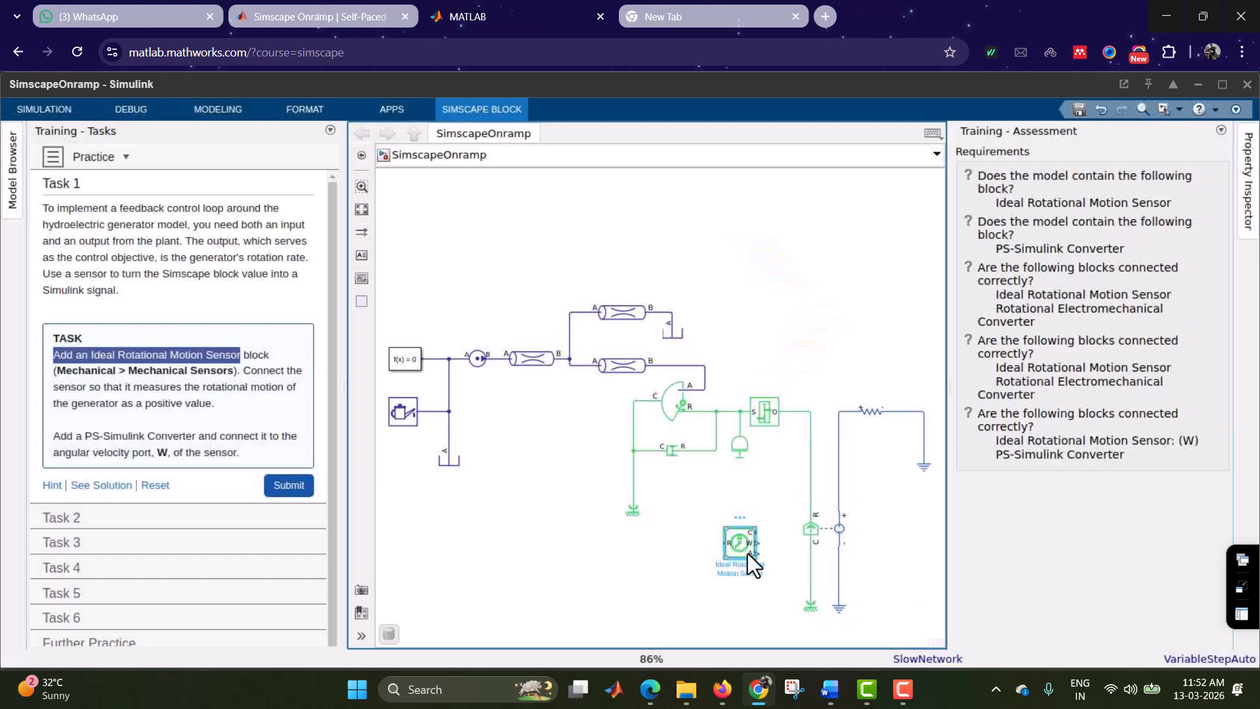
key(ctrl+r)
drag(740, 526, 811, 487)
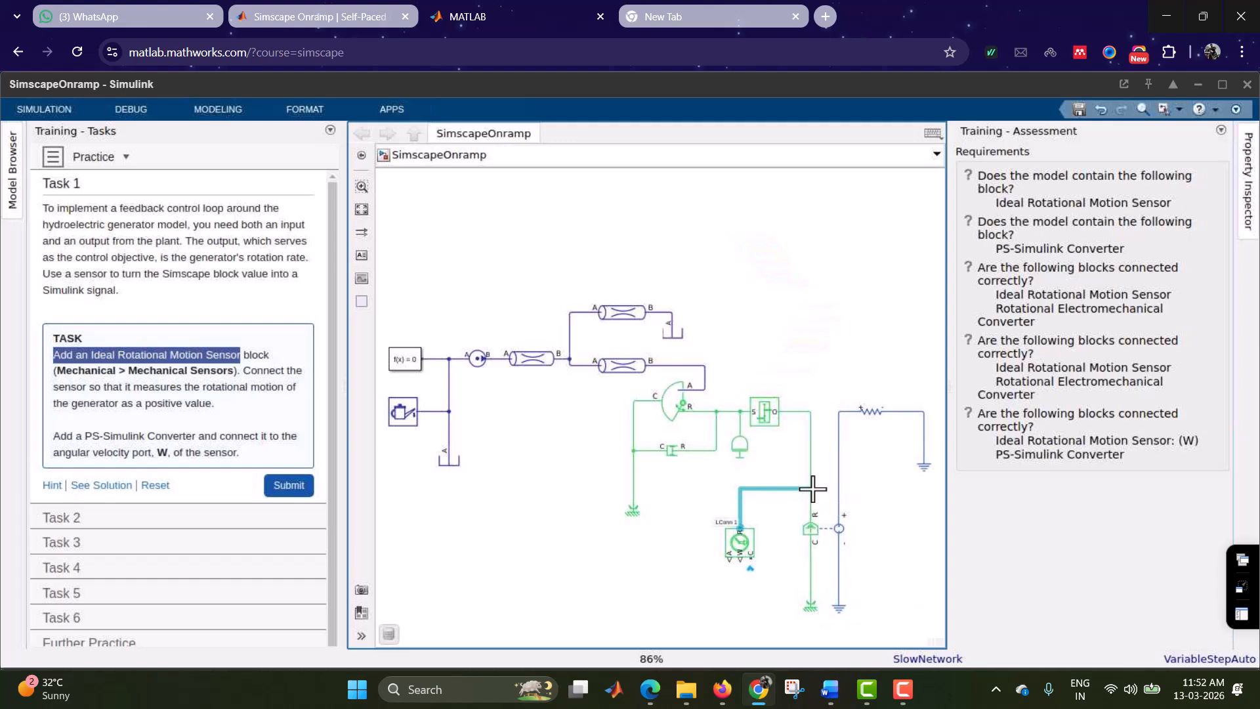
click(750, 565)
drag(750, 558, 811, 570)
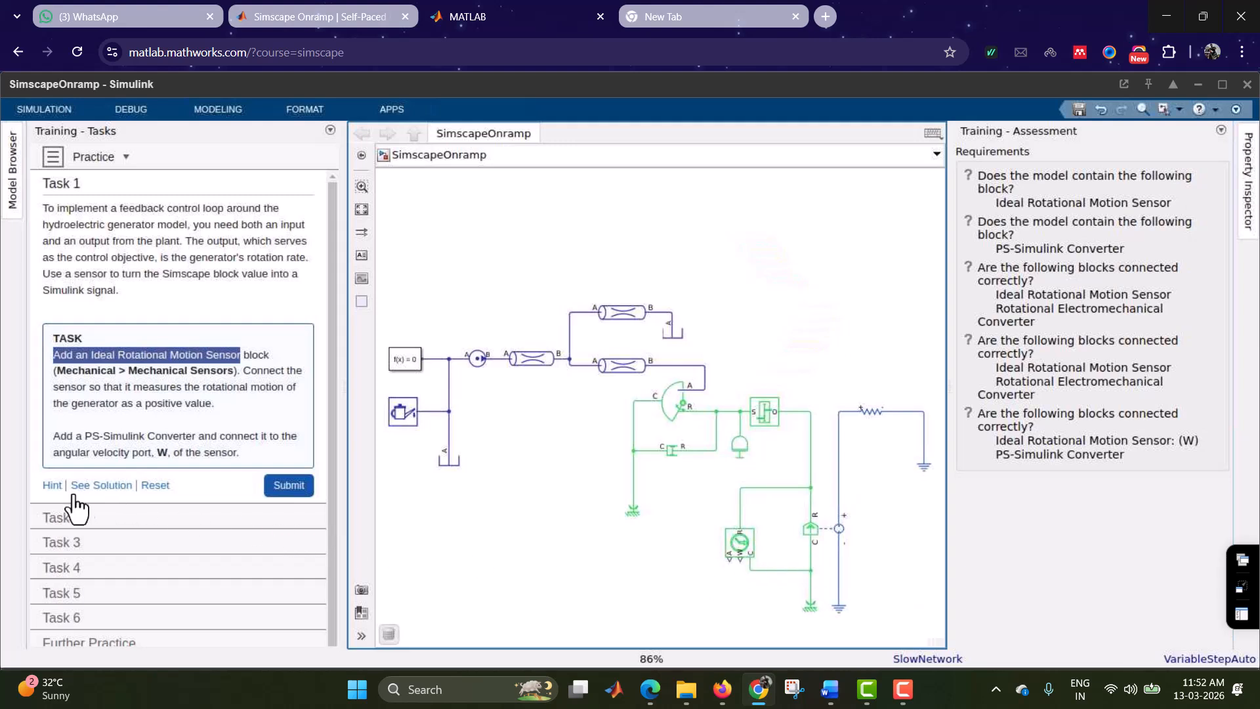
Step: Examine the Task 1 hint and solution diagram for how the sensor and PS-Simulink Converter are connected
click(56, 488)
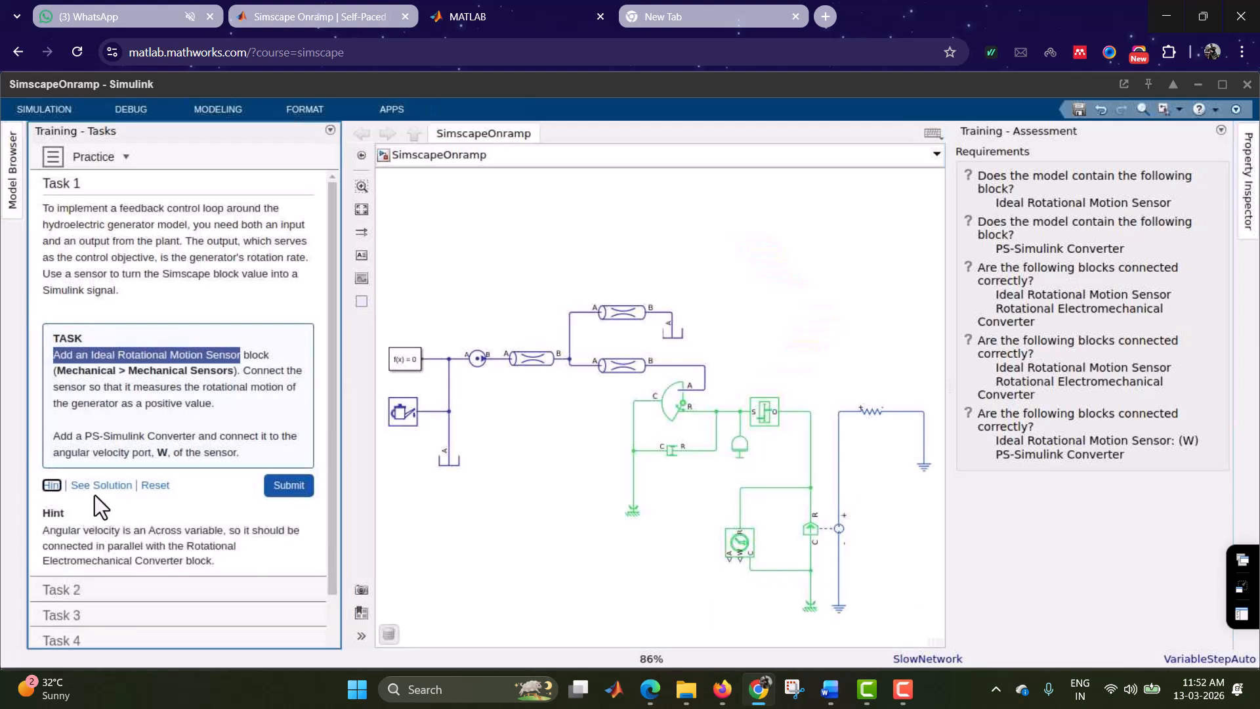
click(96, 487)
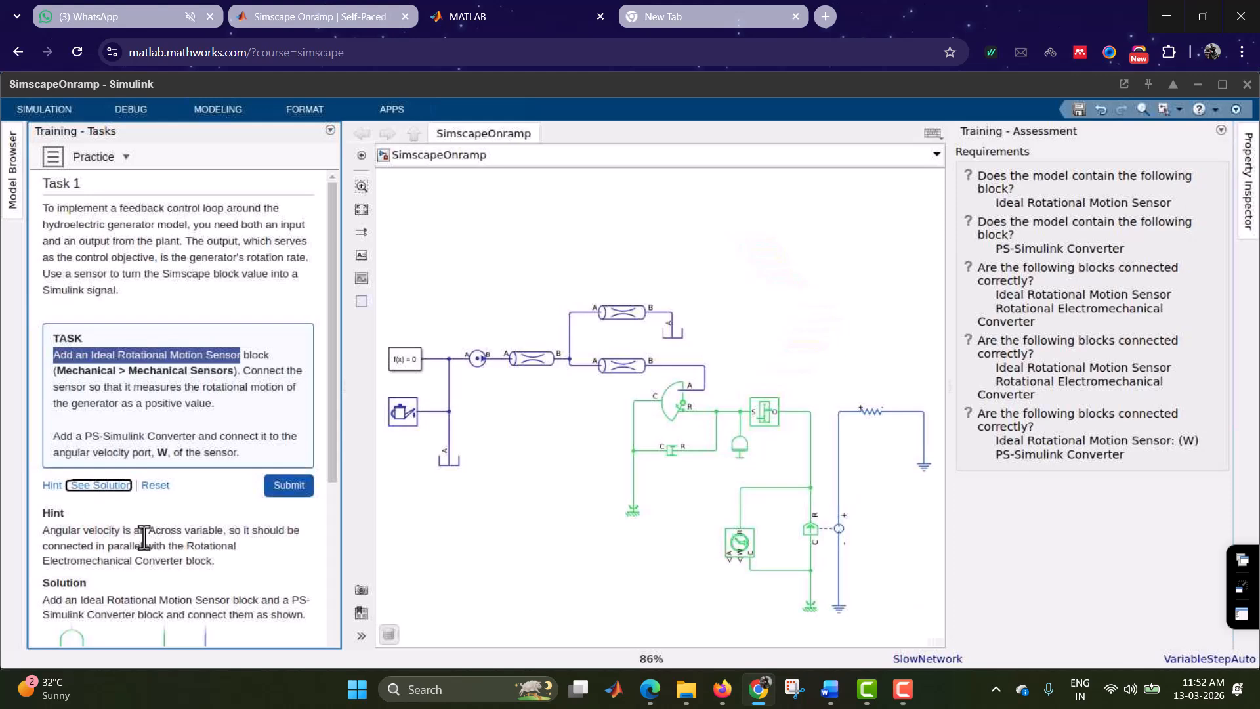
scroll(154, 562, down, 2)
scroll(155, 564, down, 4)
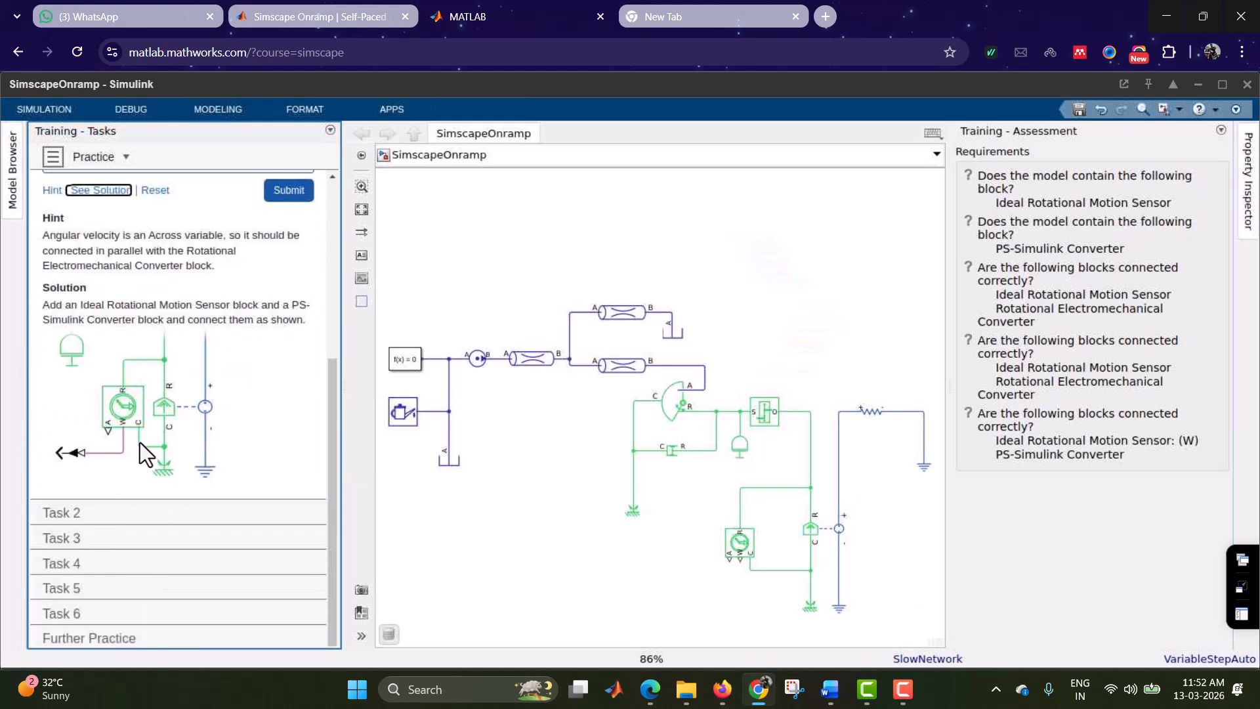
scroll(157, 463, up, 2)
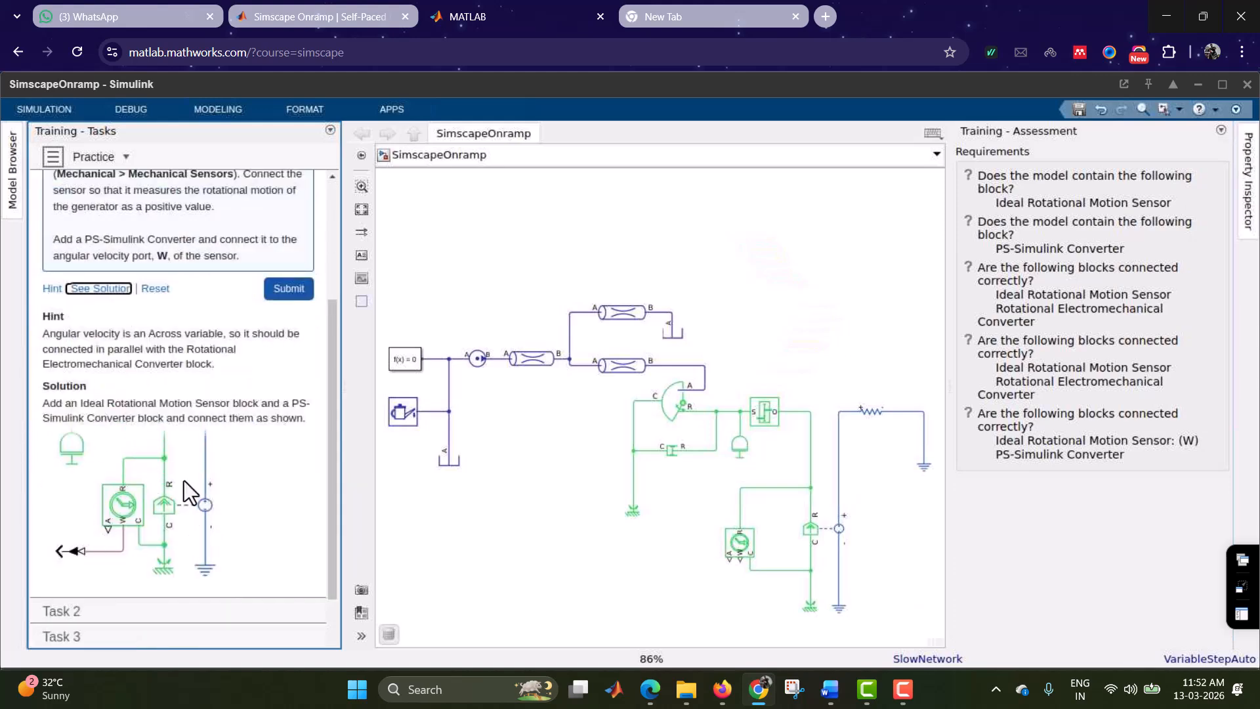
scroll(184, 480, up, 1)
scroll(159, 570, down, 1)
scroll(182, 458, up, 4)
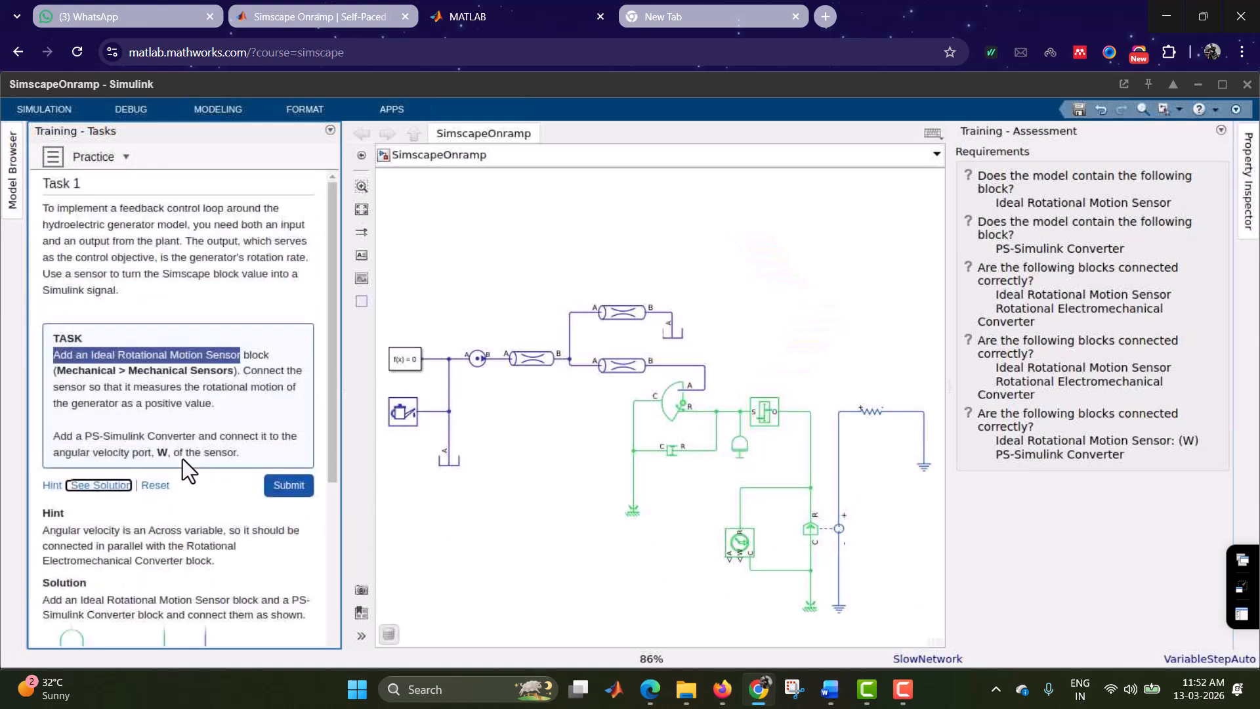
Step: Add a PS-Simulink Converter block to the empty area below and left of the motion sensor
click(56, 423)
drag(53, 434, 197, 441)
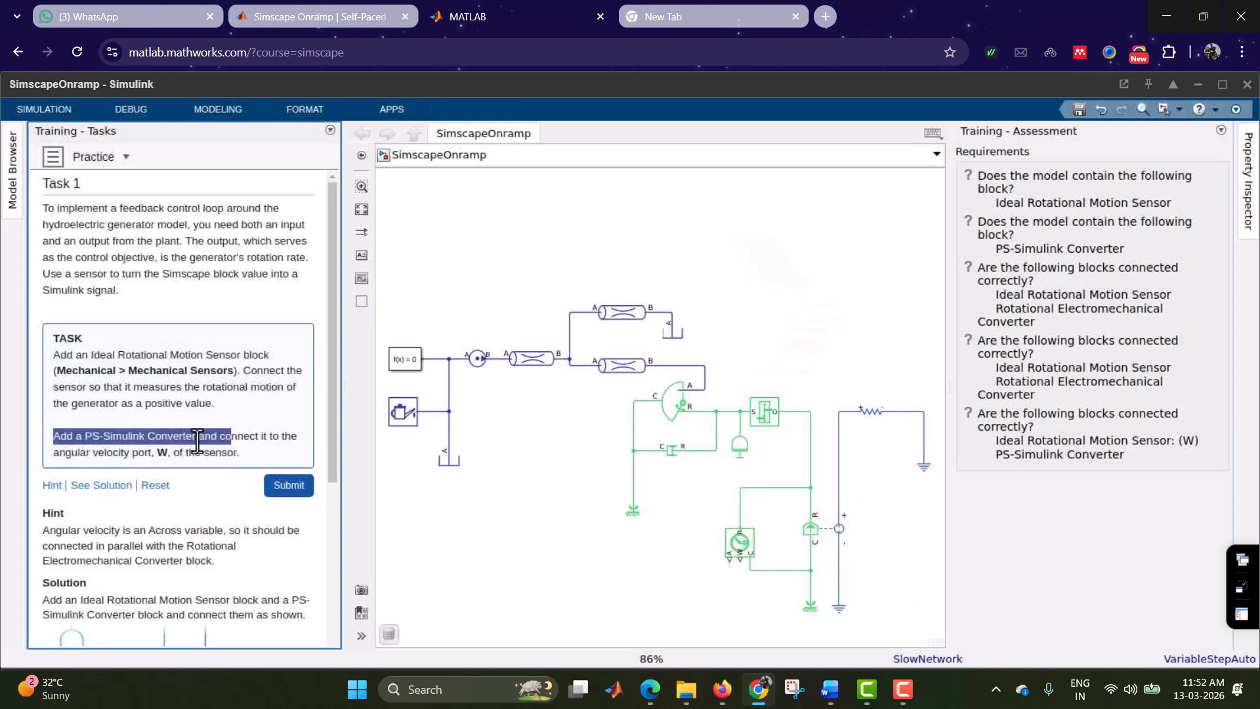
click(620, 544)
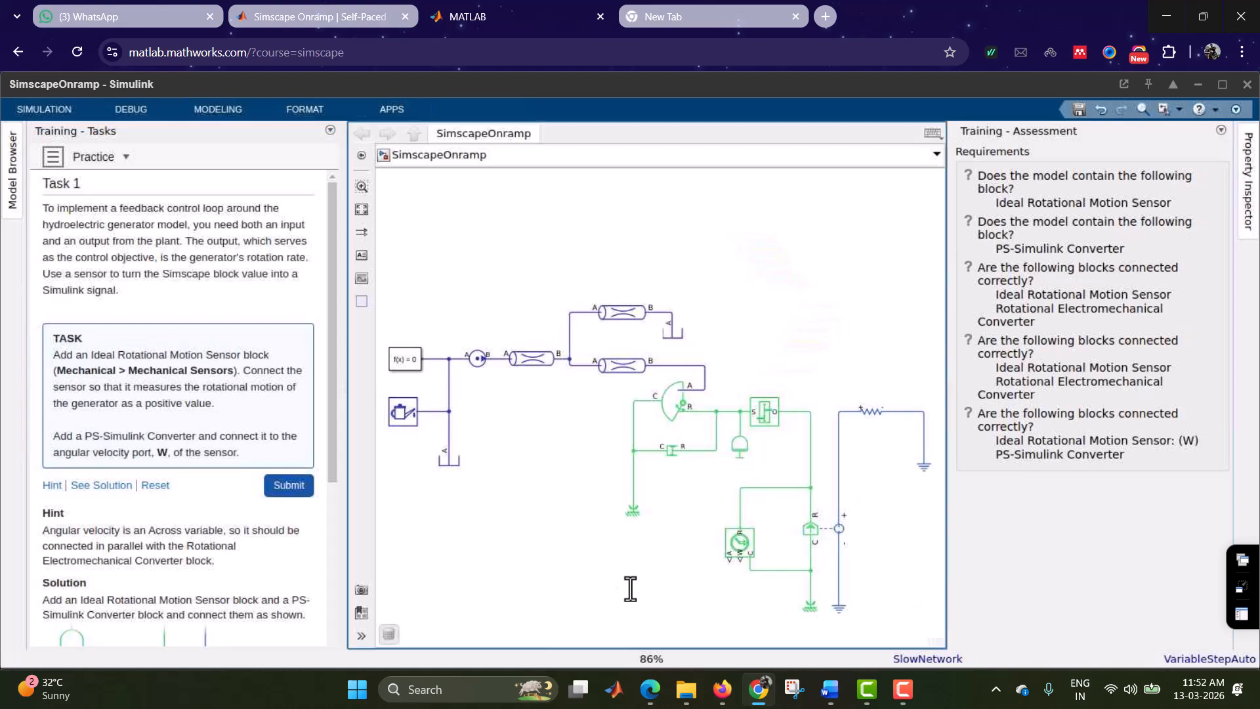
text(ps)
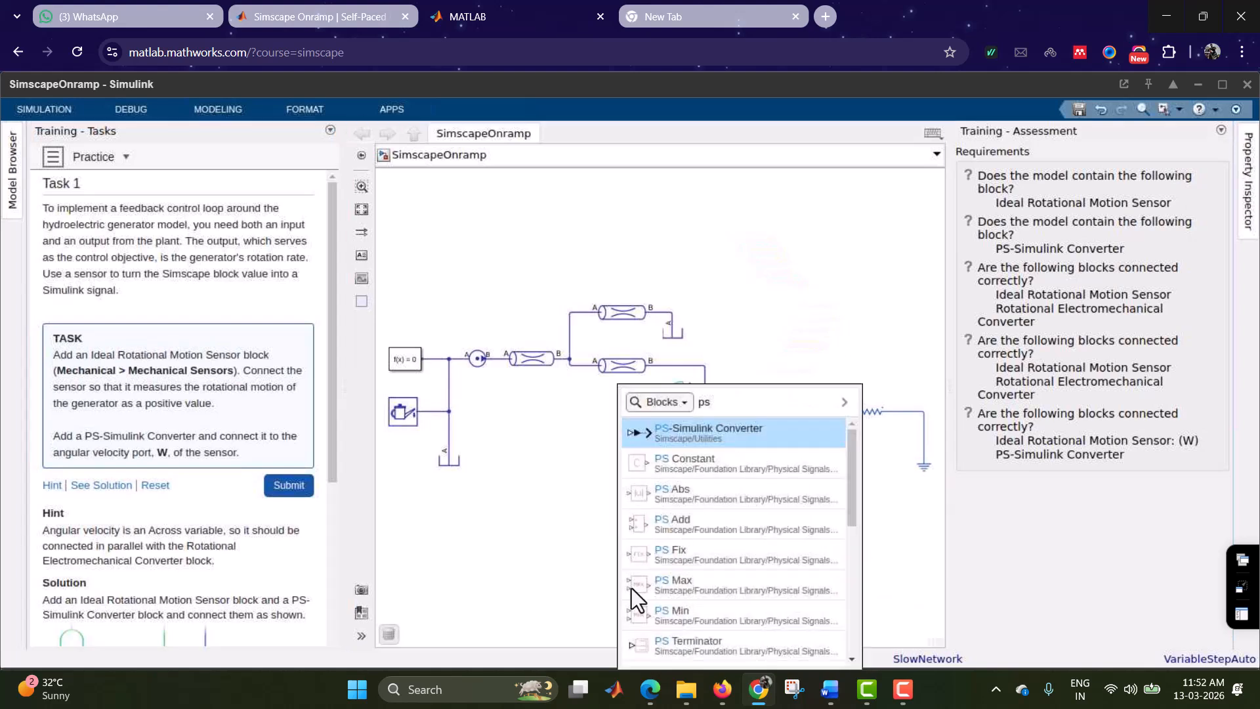
click(777, 438)
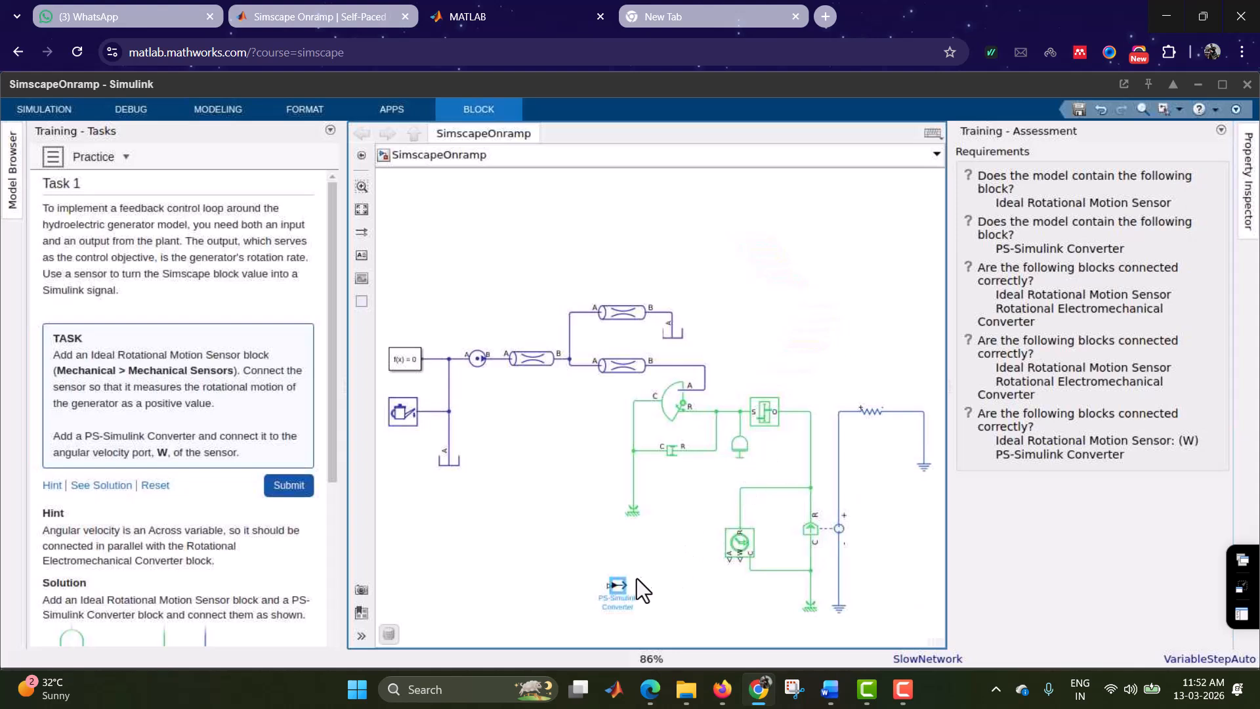
Step: Connect the PS-Simulink Converter to the motion sensor's W port and submit Task 1, continuing to Task 2
drag(617, 587, 741, 558)
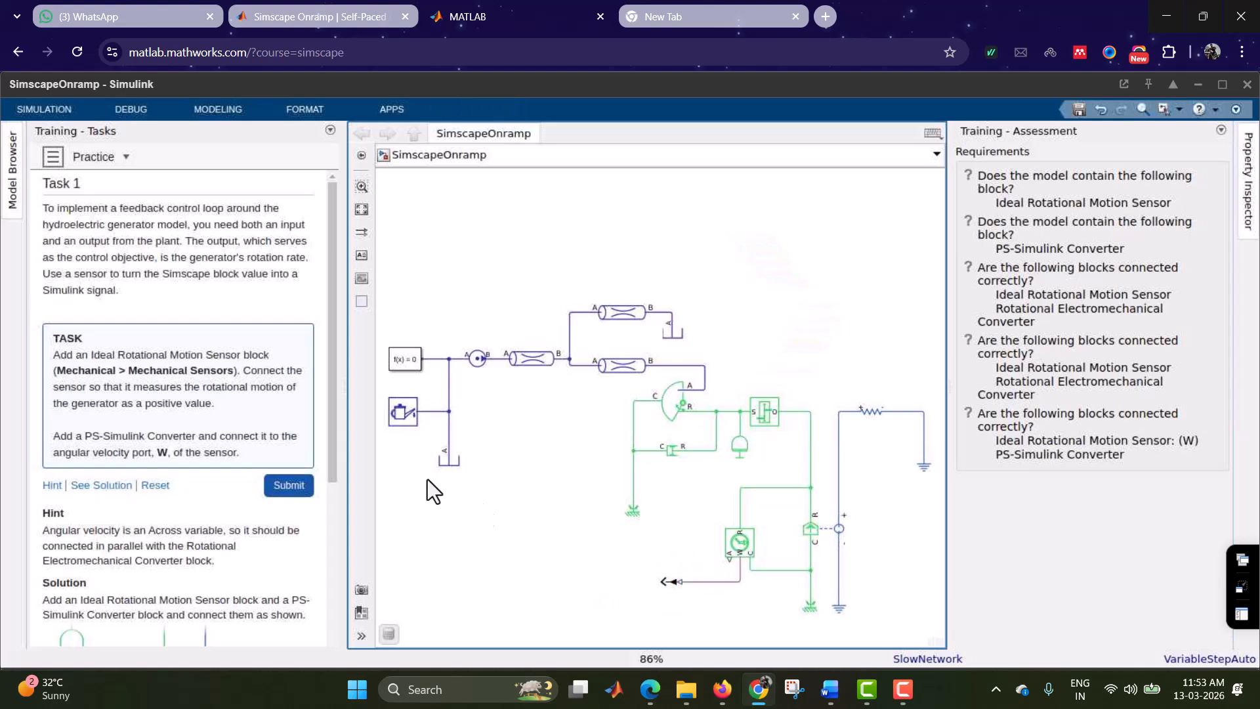
click(360, 208)
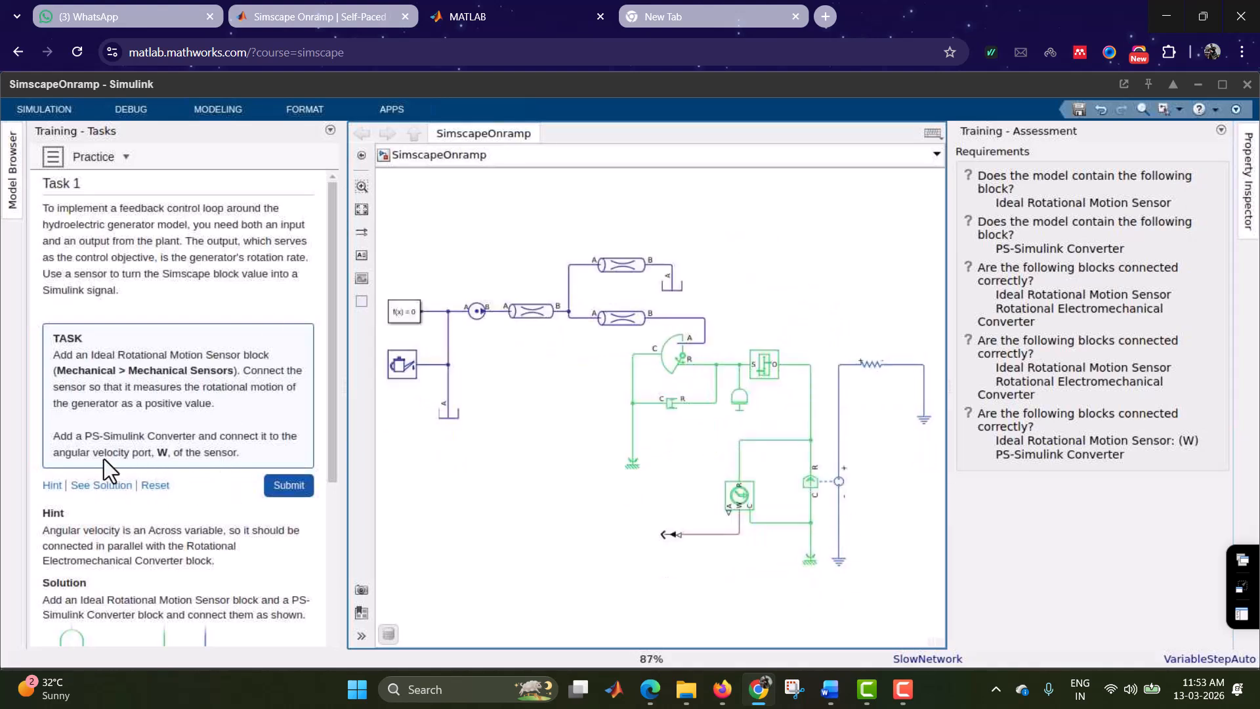
click(289, 491)
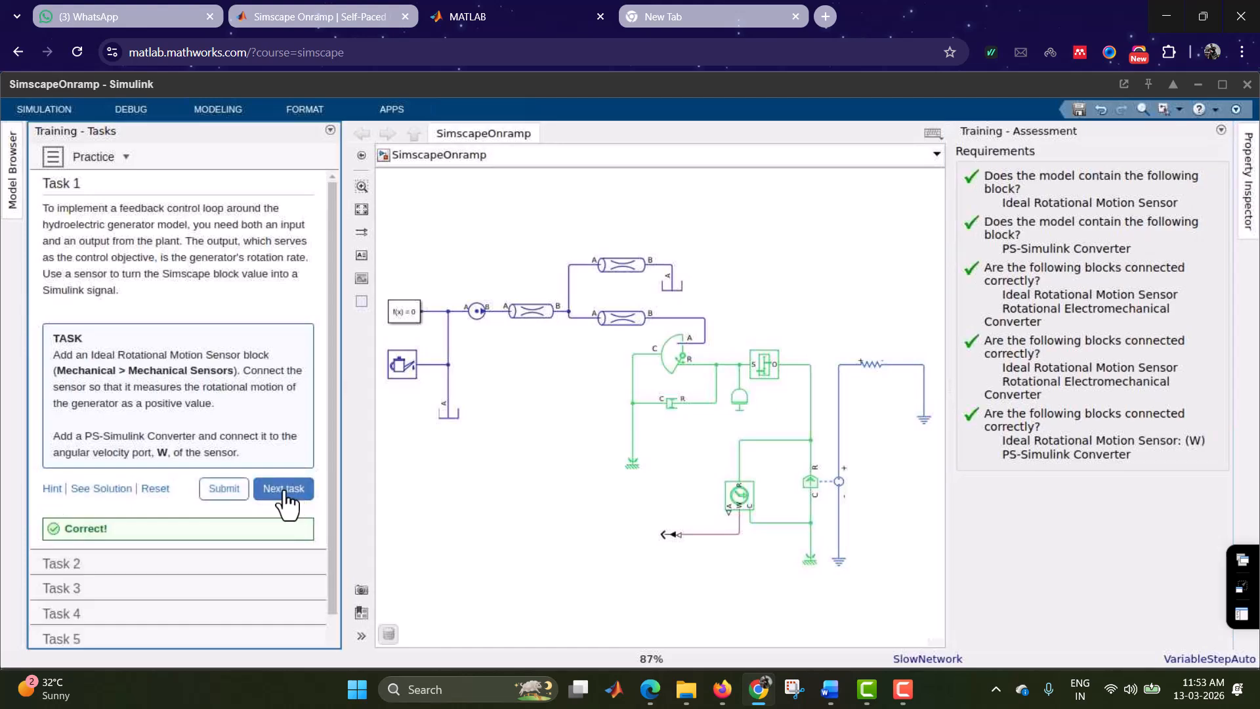
click(284, 502)
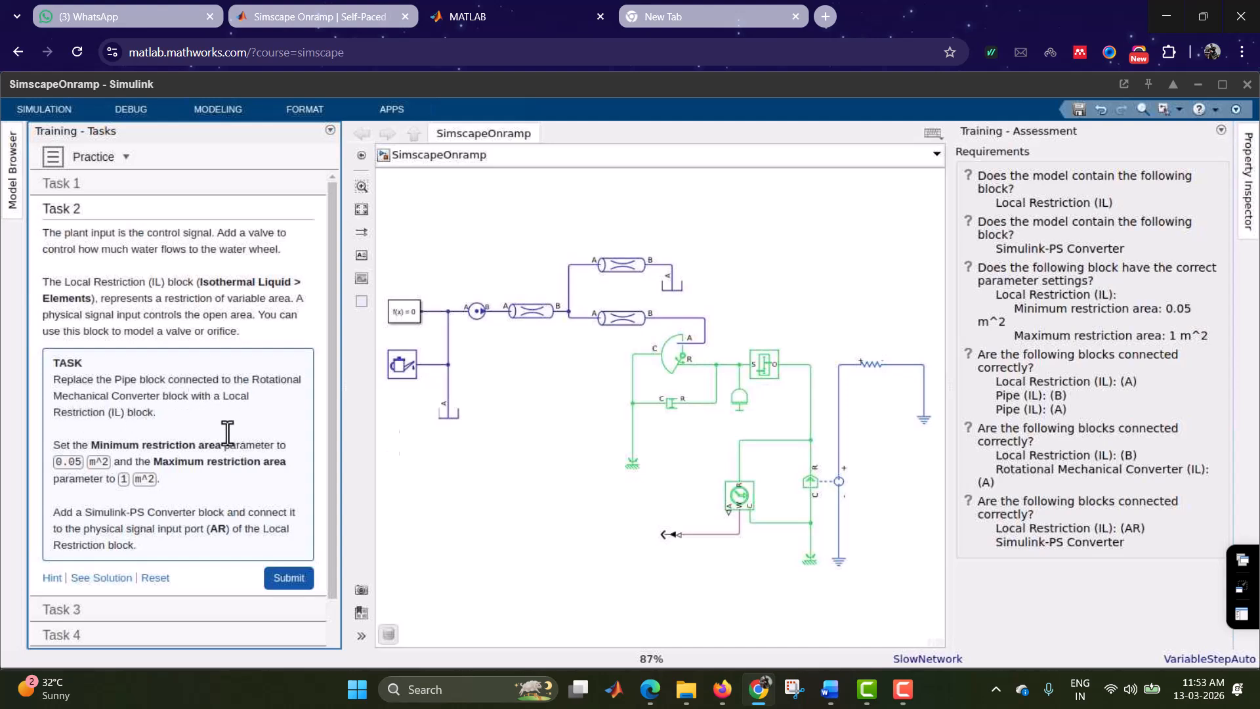
Step: Delete the Pipe (IL) block that feeds the Rotational Mechanical Converter
click(623, 320)
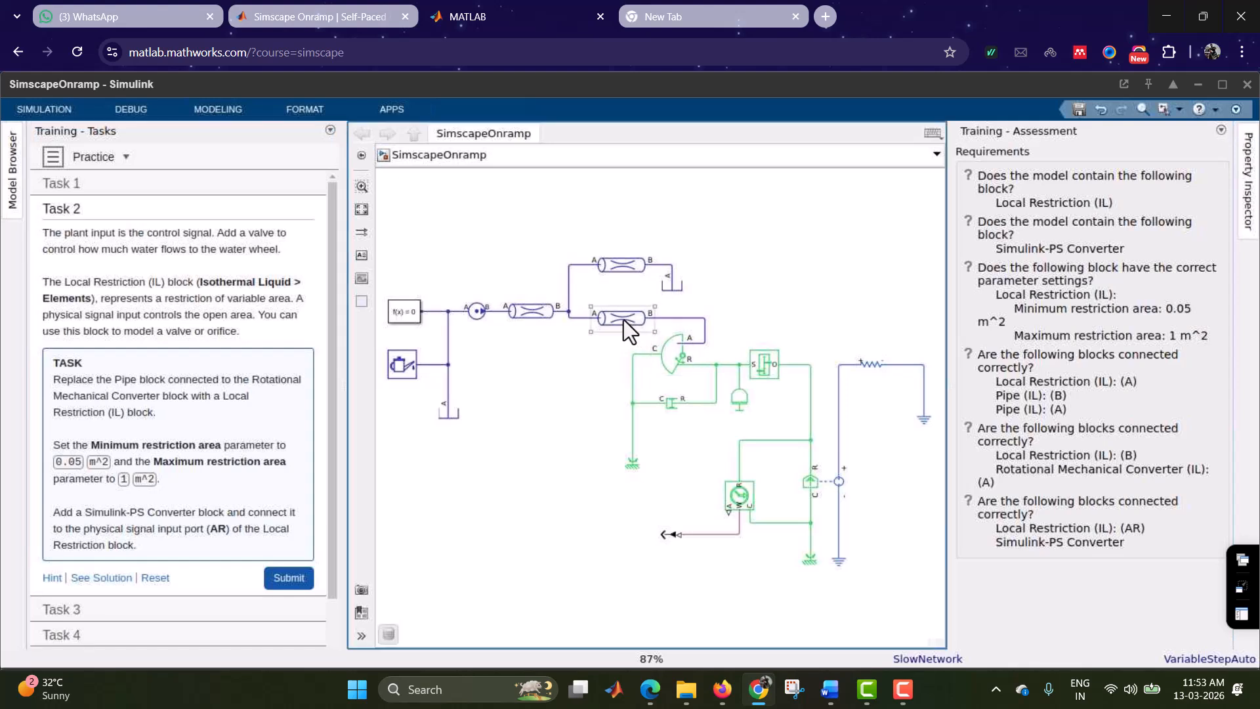
click(675, 357)
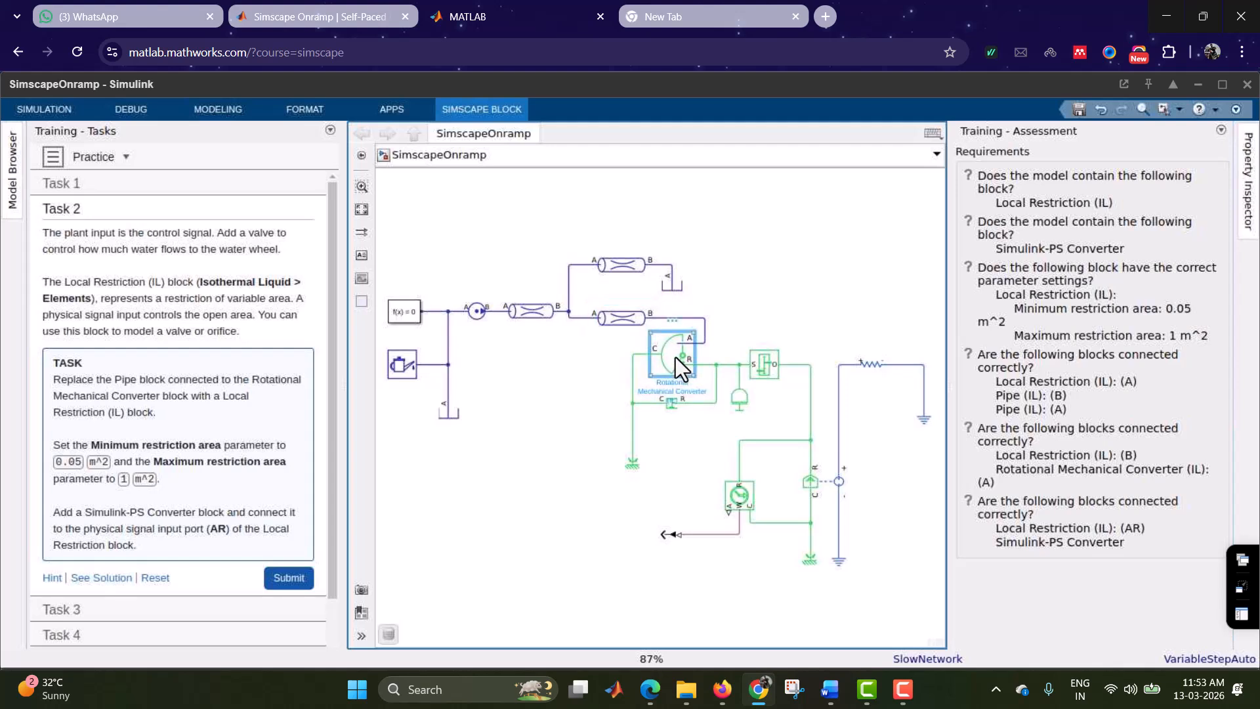
scroll(670, 383, up, 5)
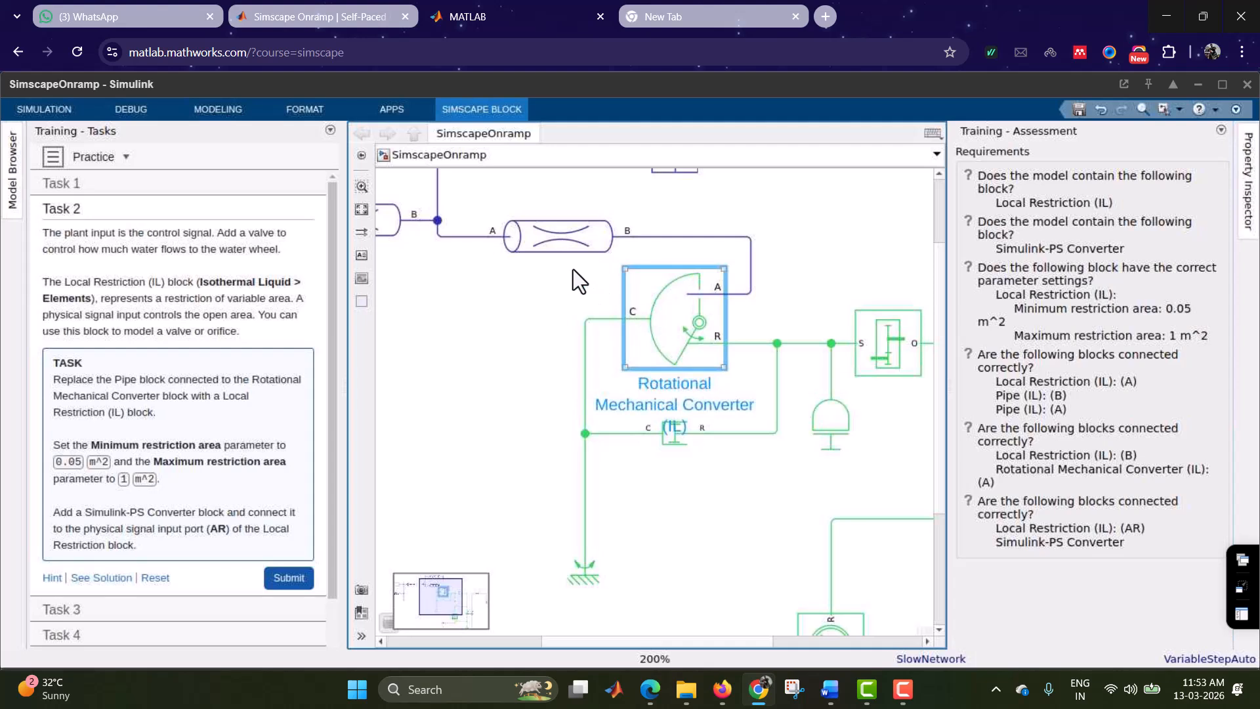
click(549, 244)
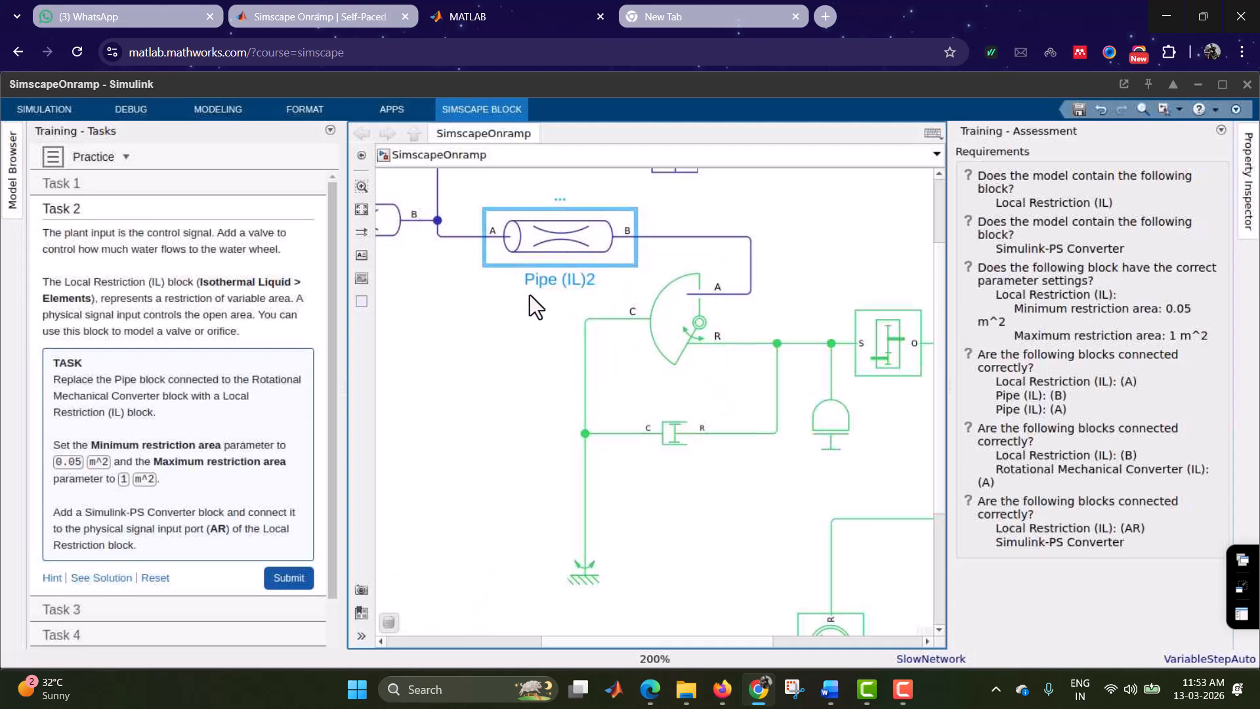
key(Delete)
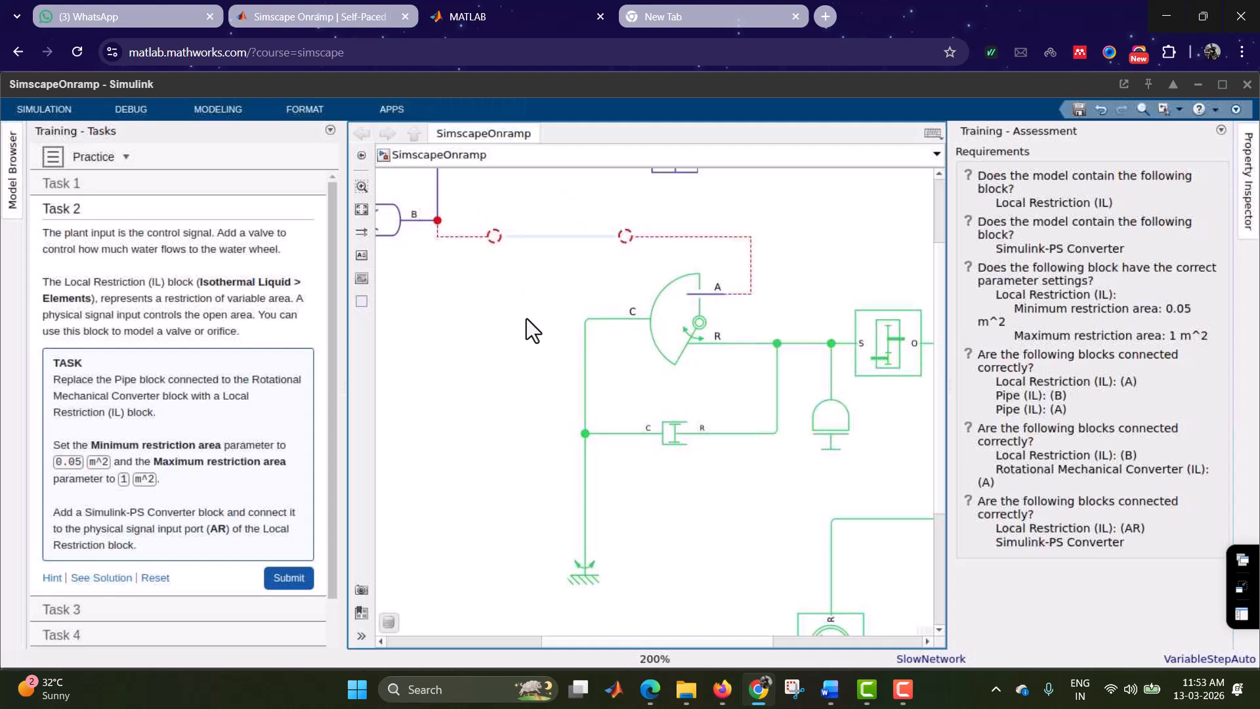
click(903, 689)
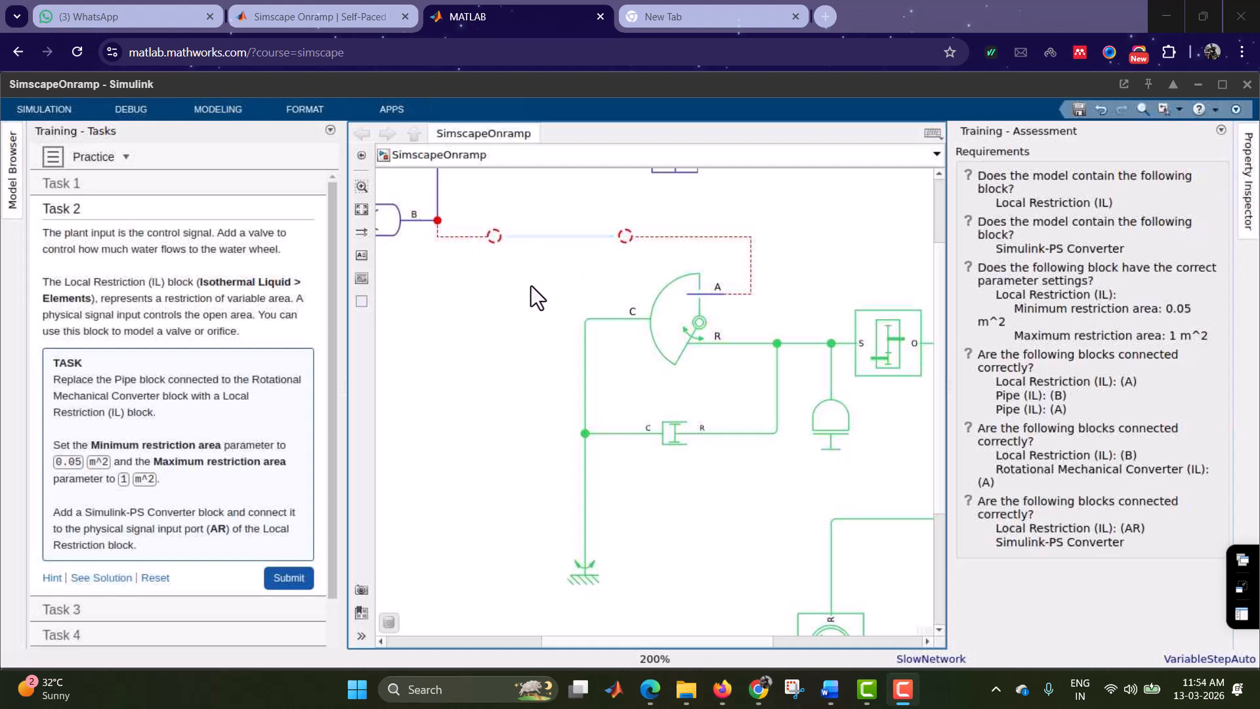
Step: Add a Local Restriction (IL) block in the deleted pipe's place and wire it between the pipe junction and the Rotational Mechanical Converter
click(502, 306)
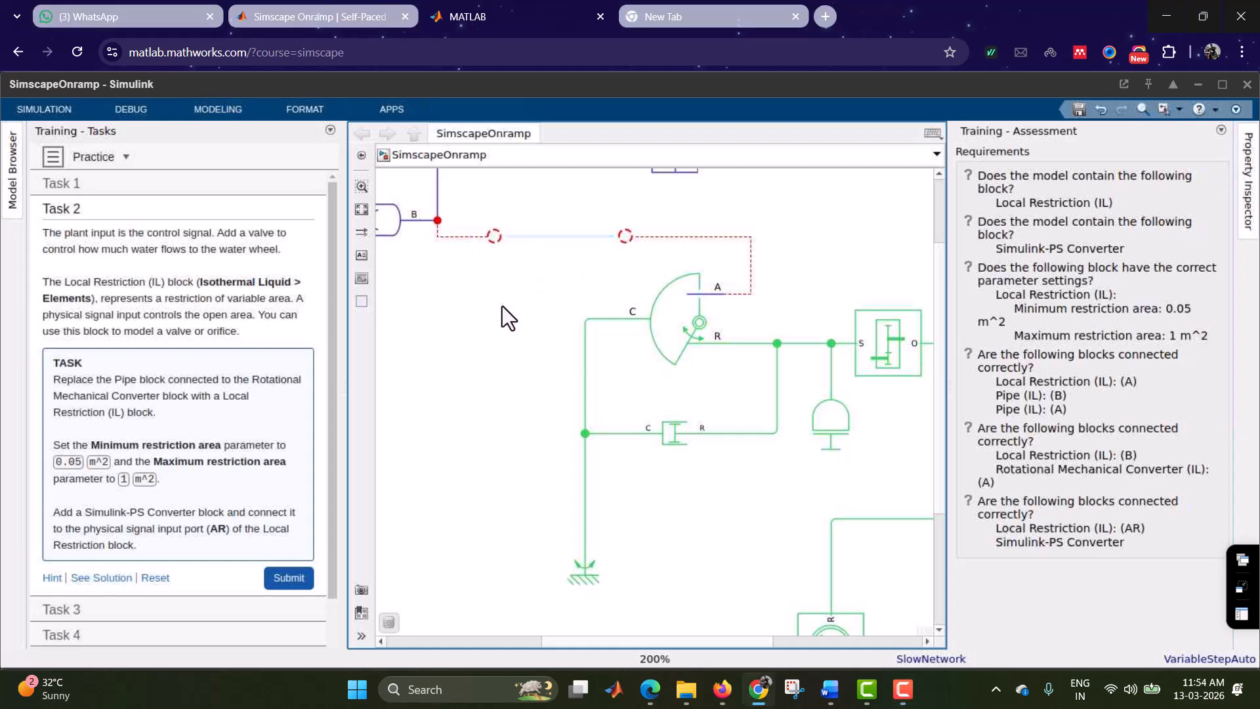
text(local)
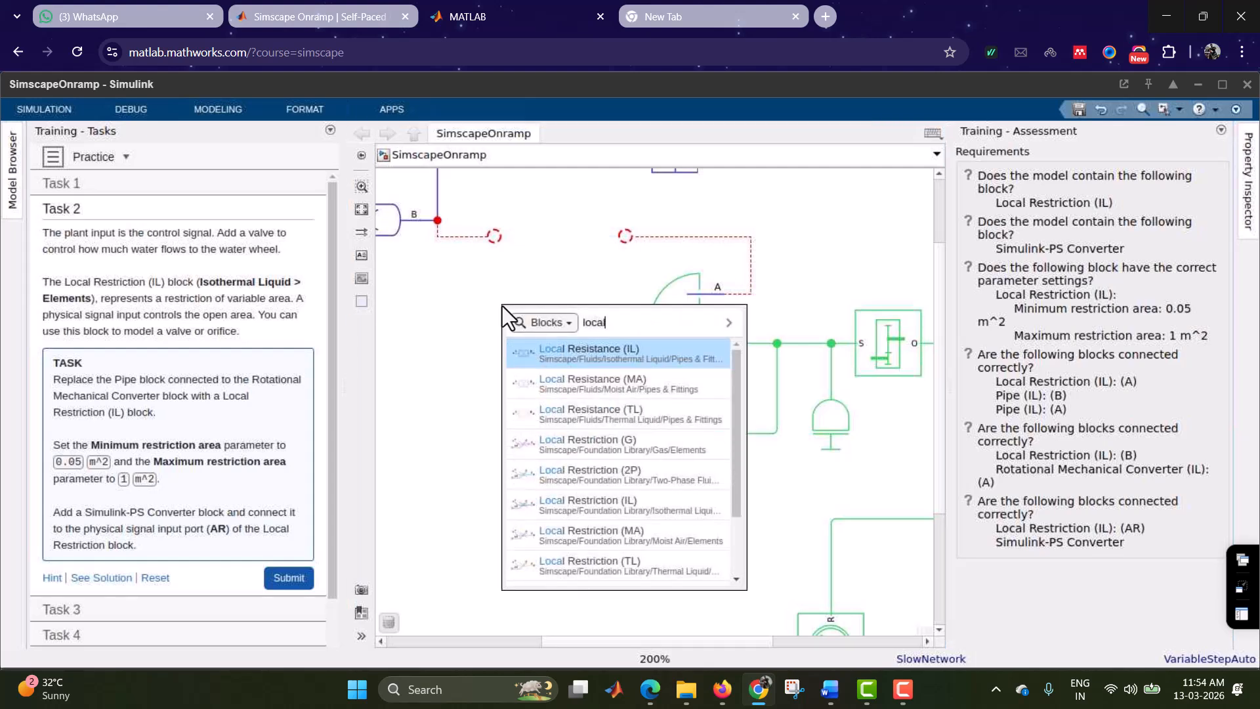
text( res)
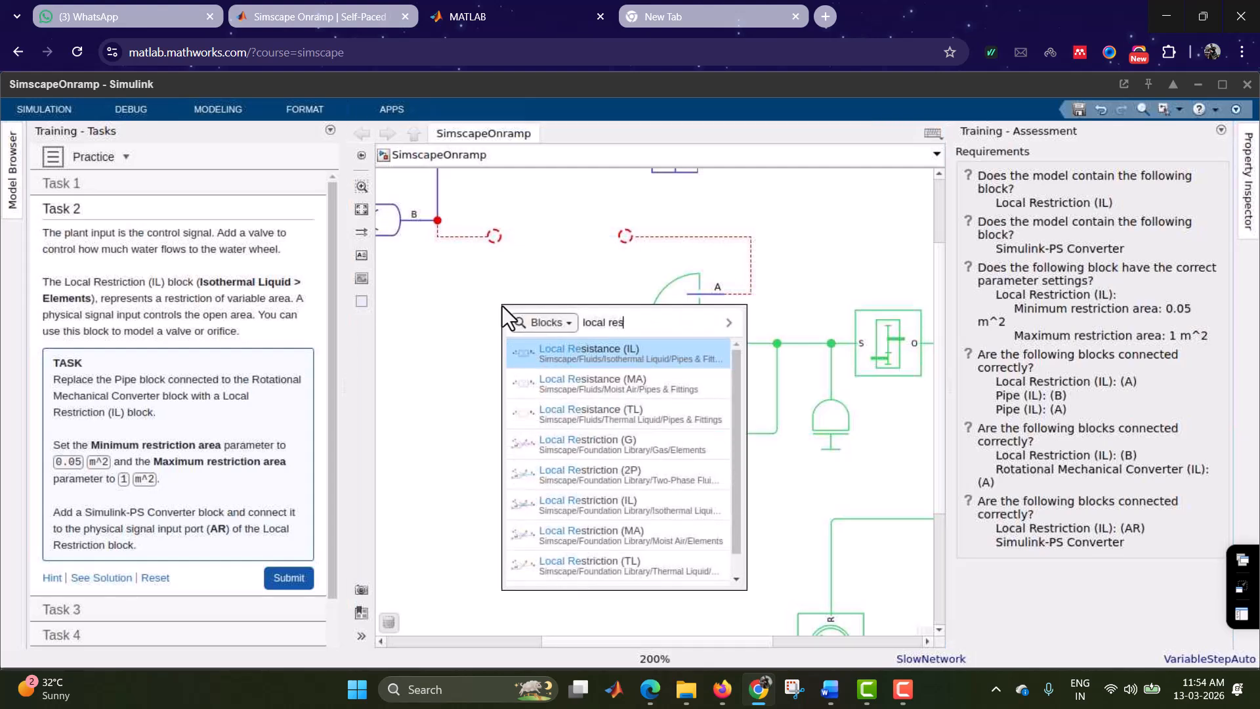
text(trict)
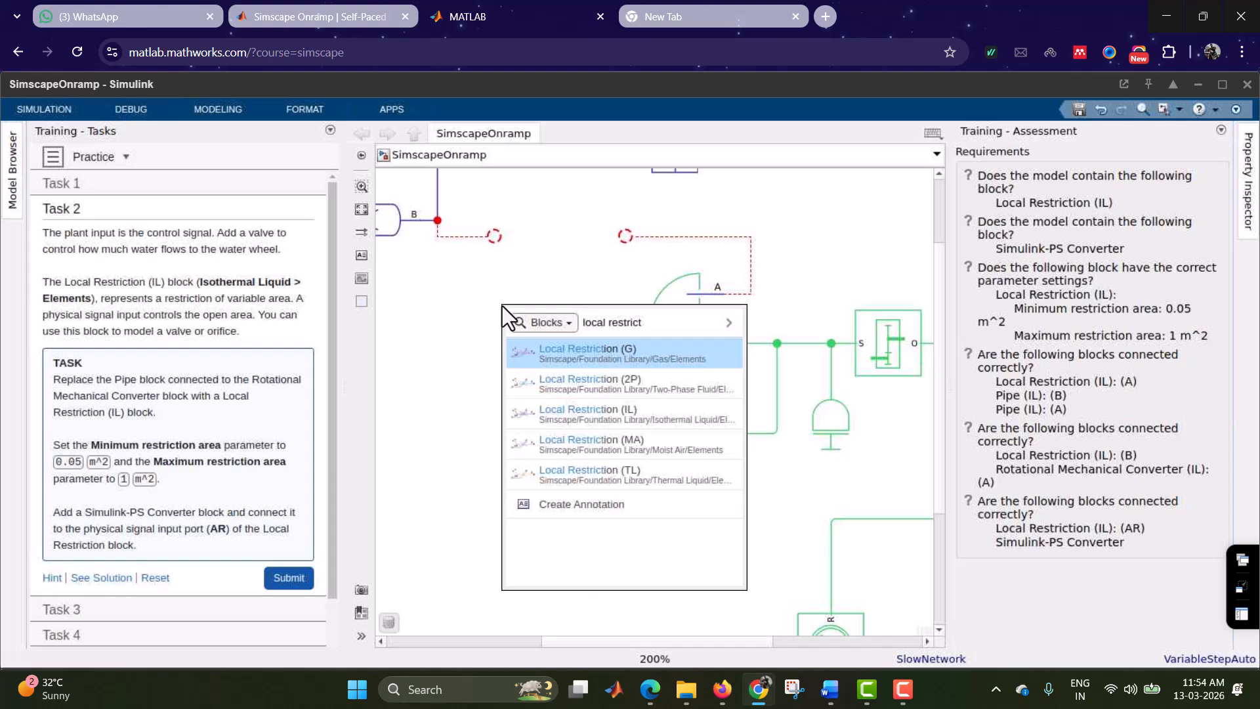
click(616, 419)
drag(514, 301, 588, 240)
drag(496, 236, 535, 220)
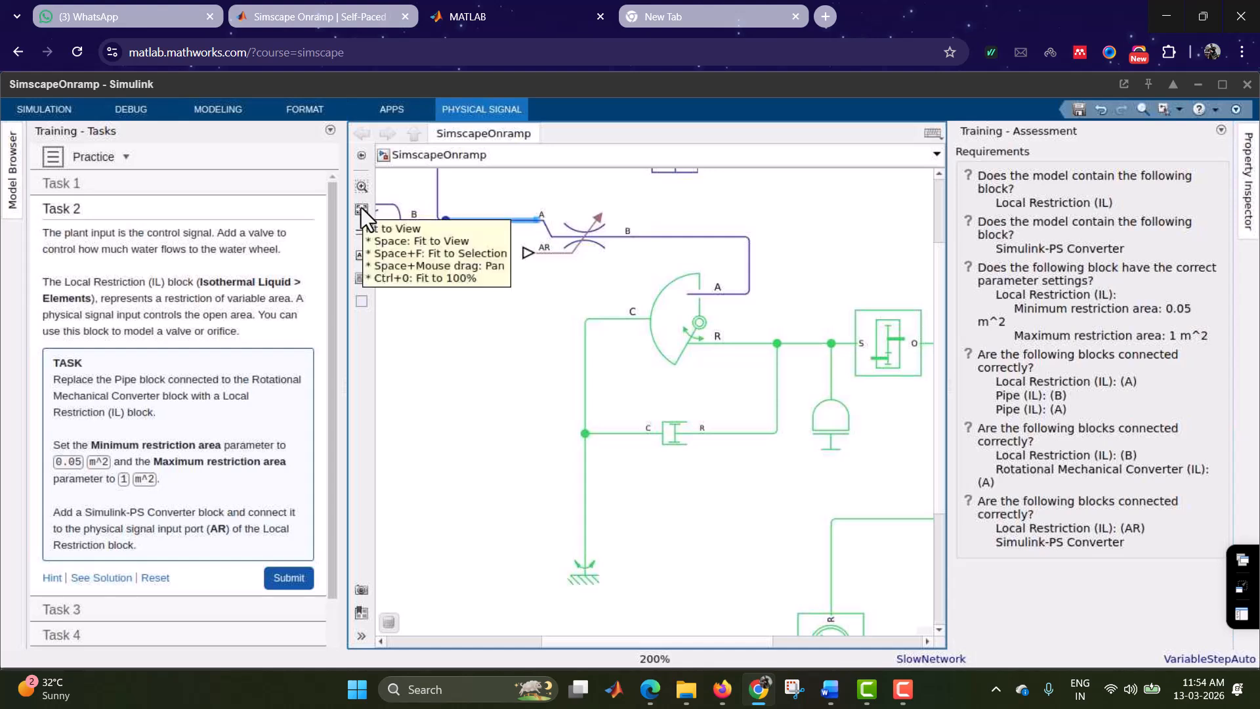
Step: Set the Local Restriction's Minimum restriction area to 0.05 m^2
double_click(570, 230)
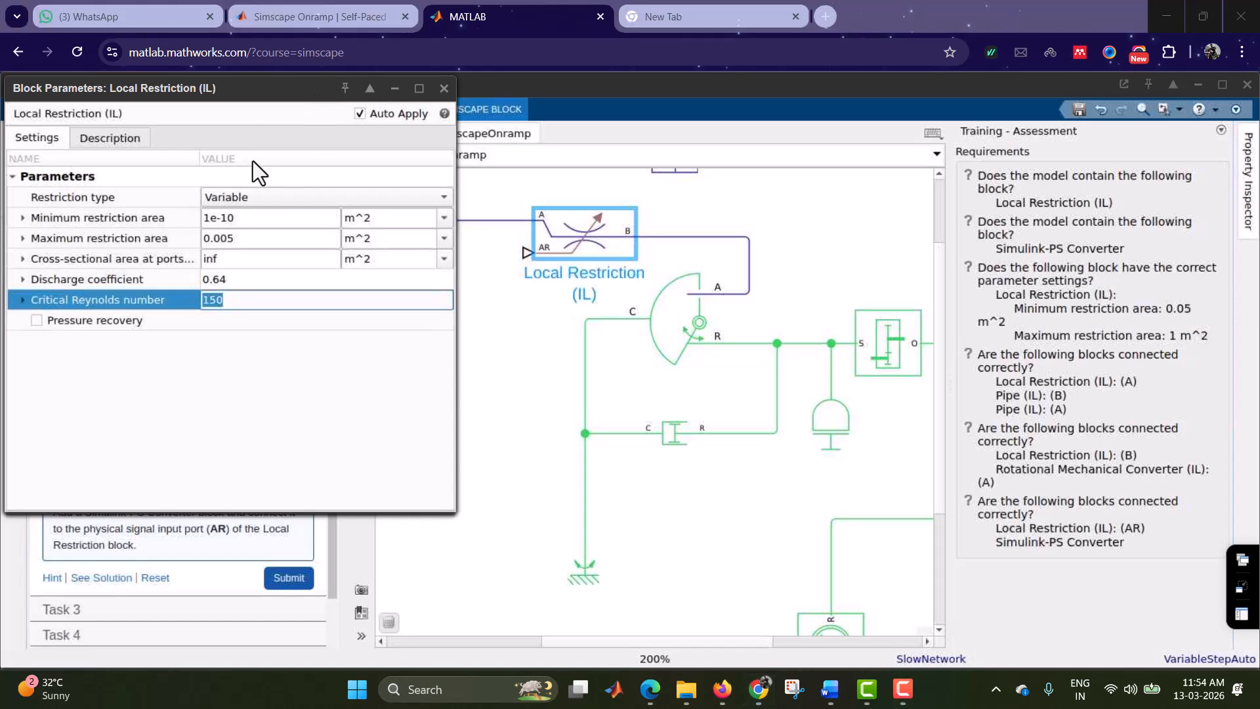
drag(247, 85, 571, 143)
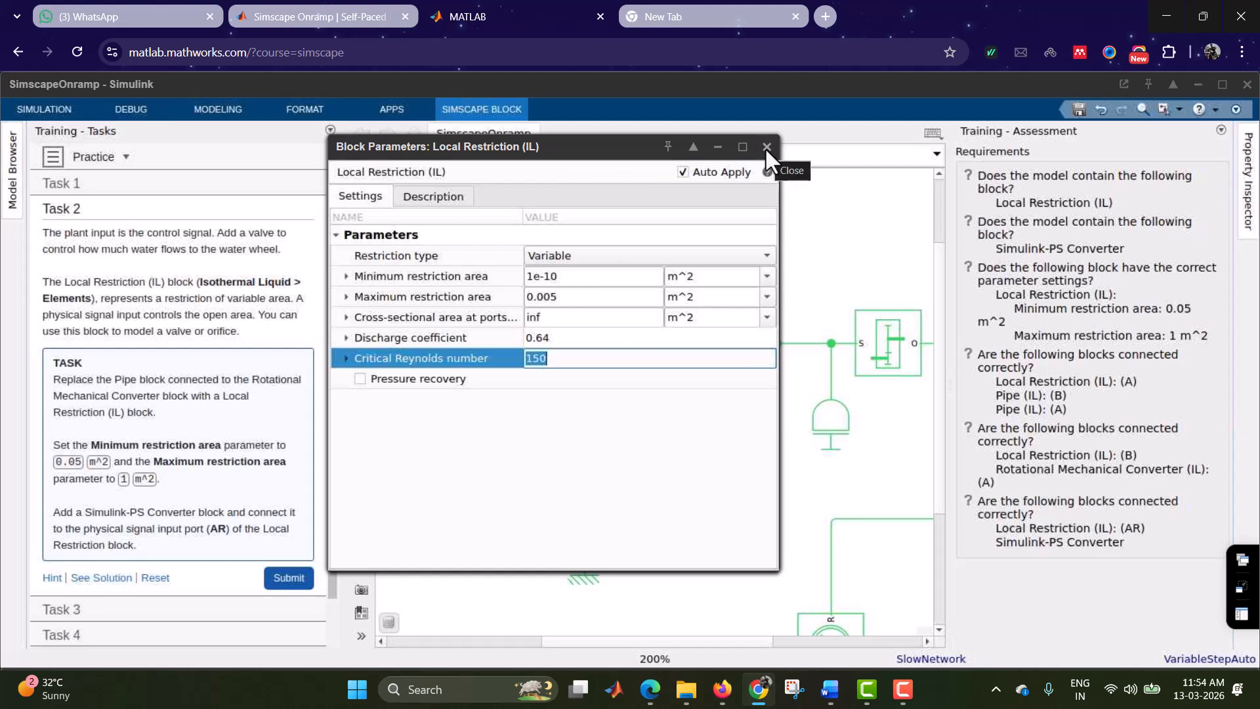
click(570, 276)
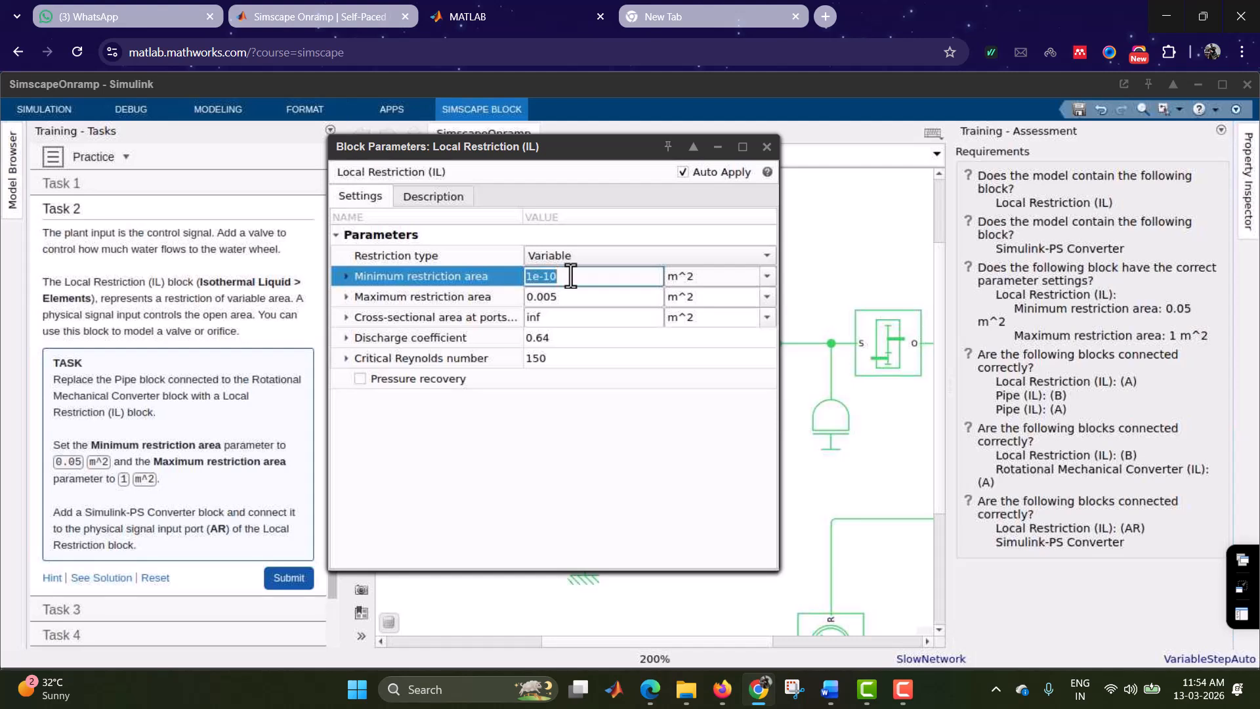
click(903, 690)
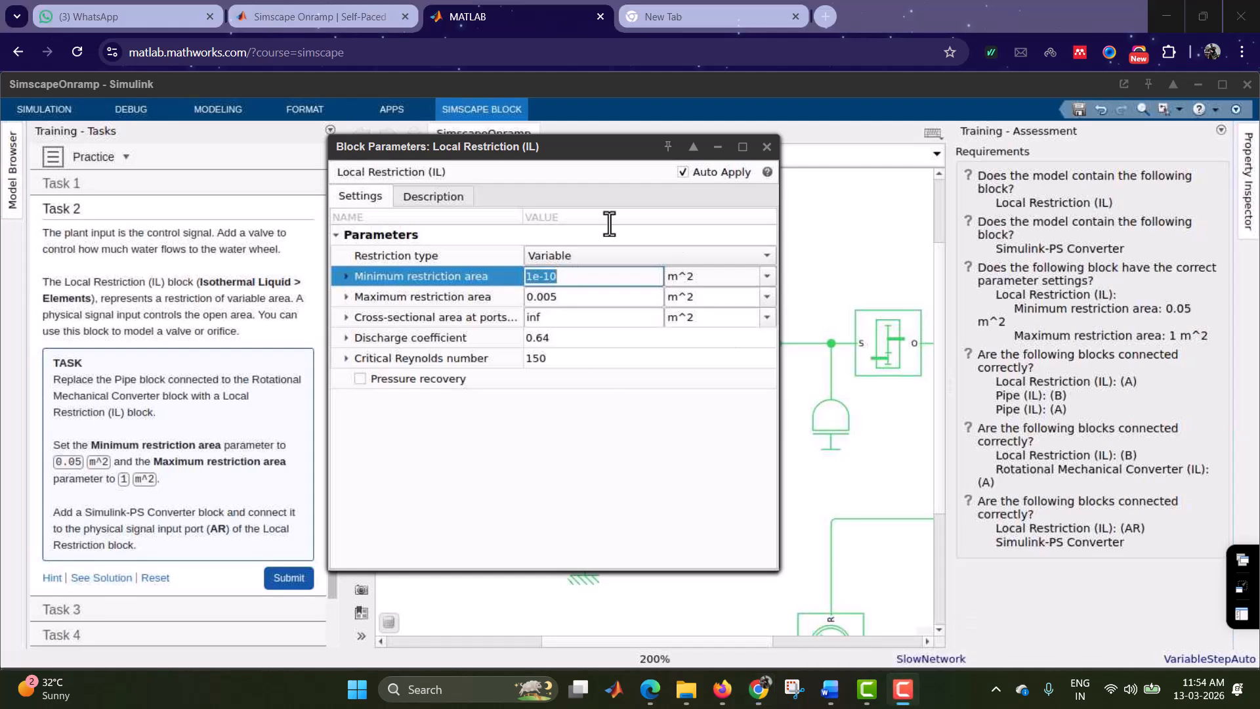
key(BackSpace)
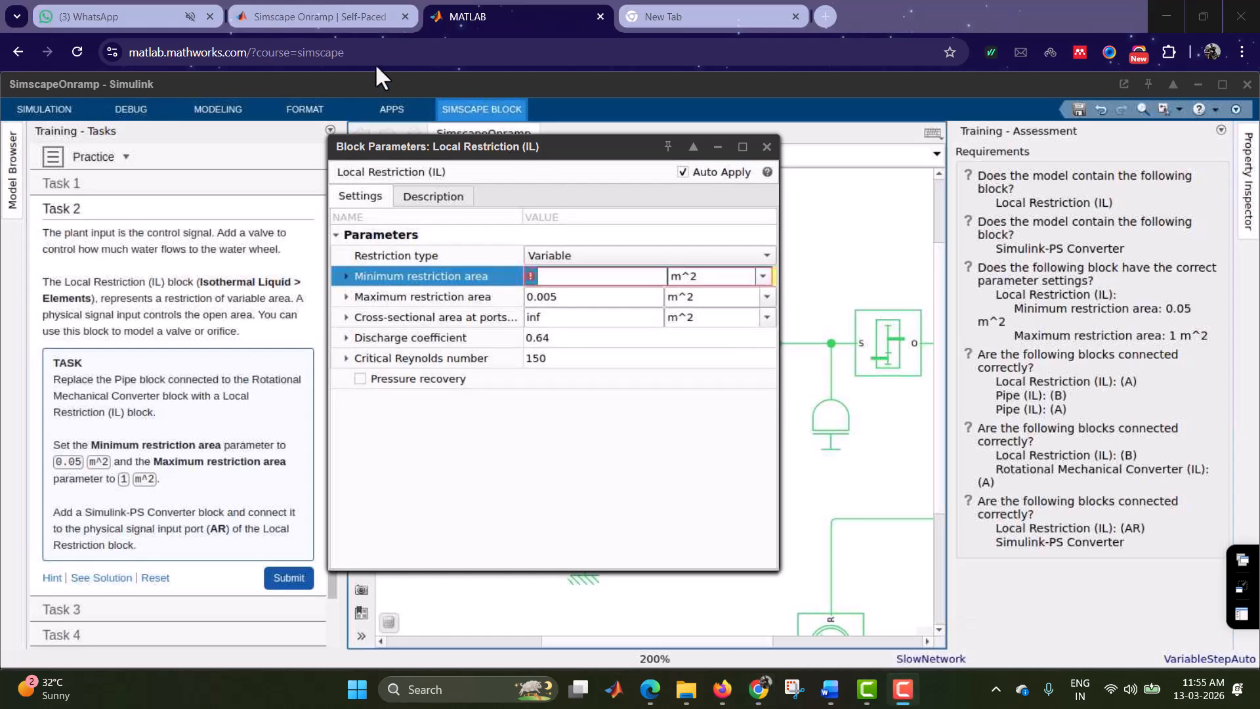
click(557, 276)
click(824, 533)
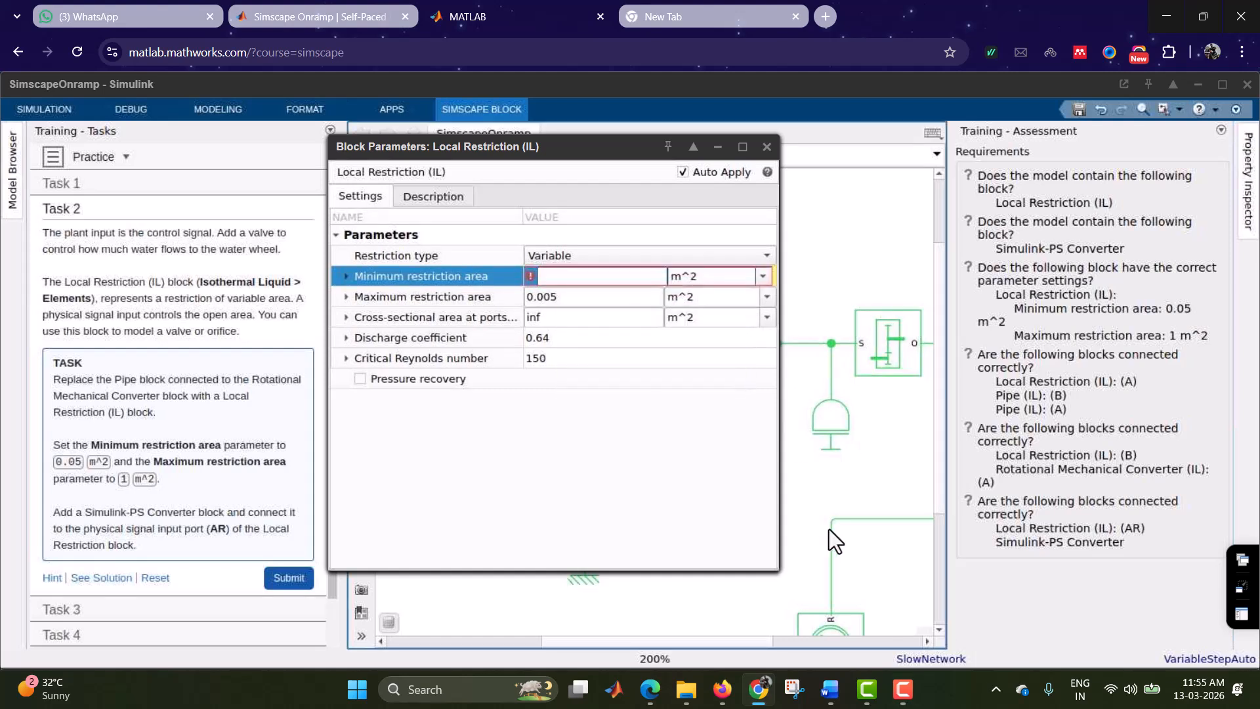
text(.05)
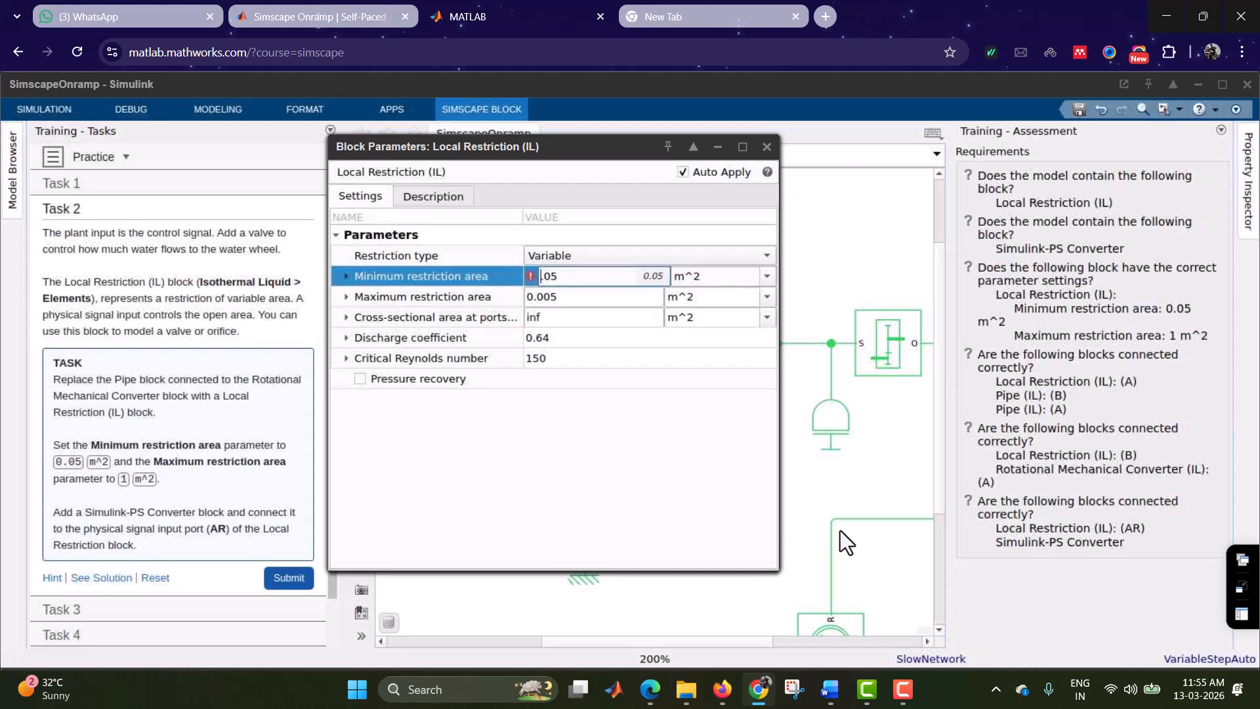
key(Home)
text(0)
key(End)
Step: Set the Local Restriction's Maximum restriction area to 1 m^2 and close its block parameters
click(557, 296)
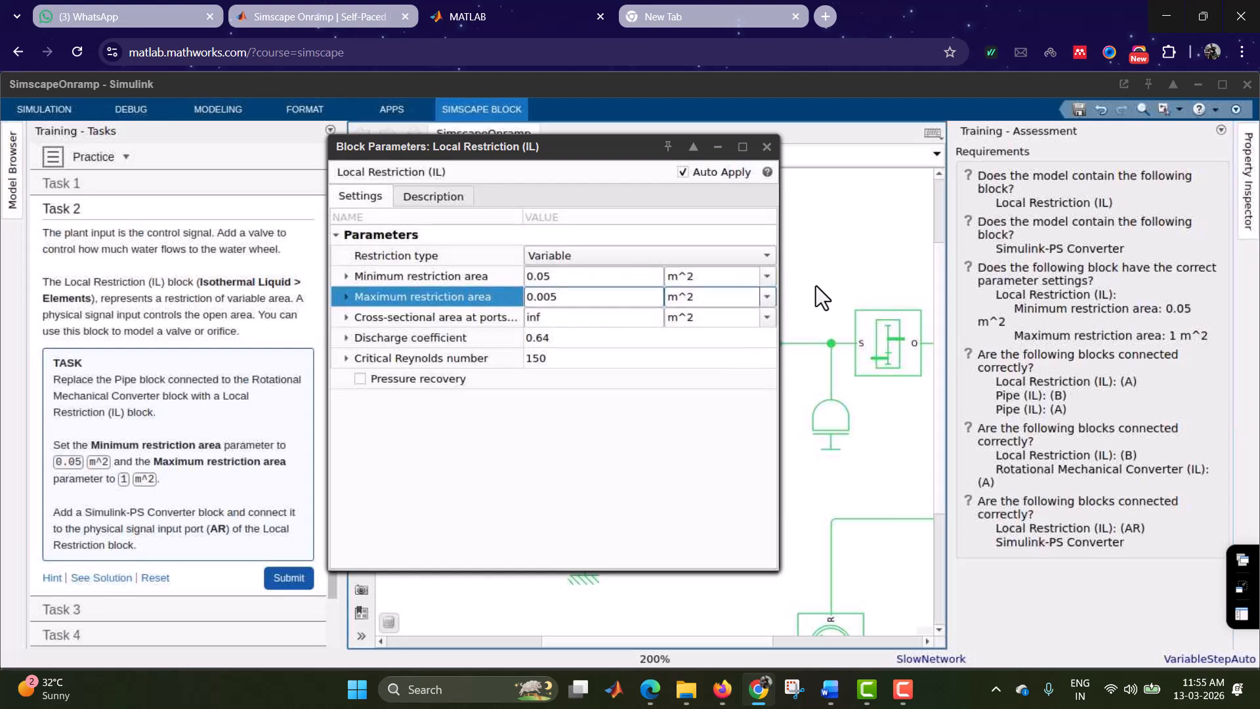
key(Tab)
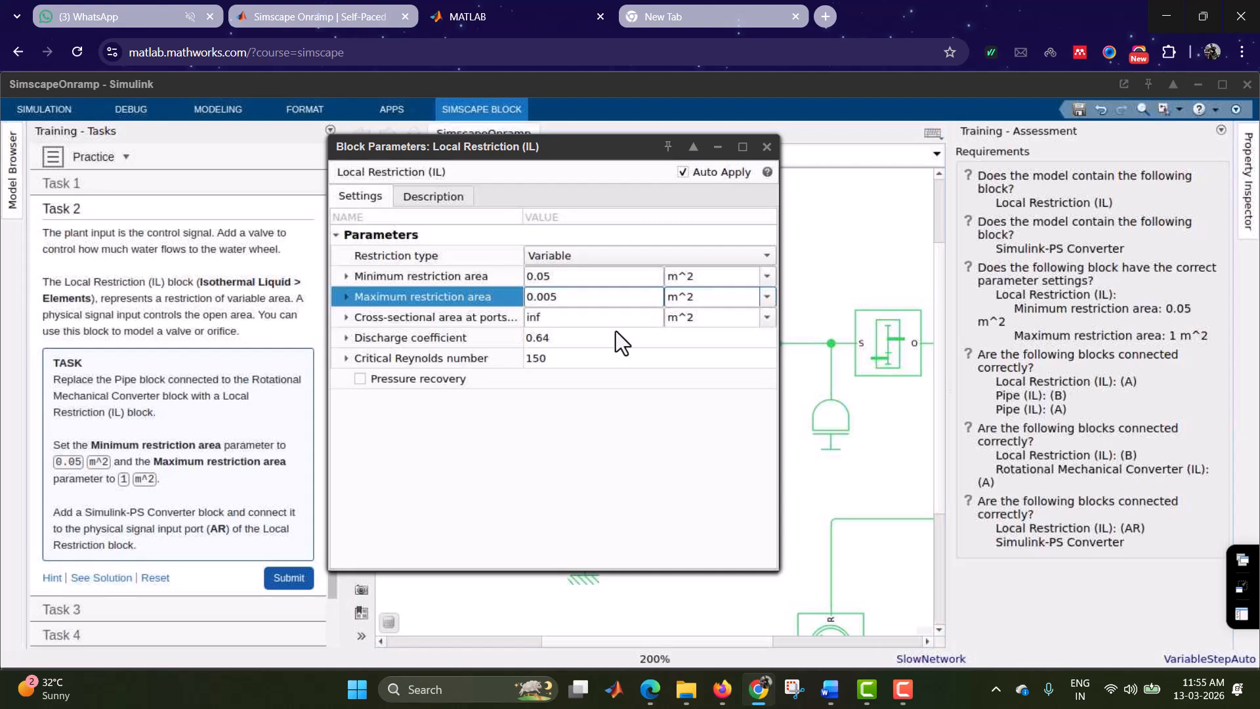
click(584, 301)
text(1)
key(Tab)
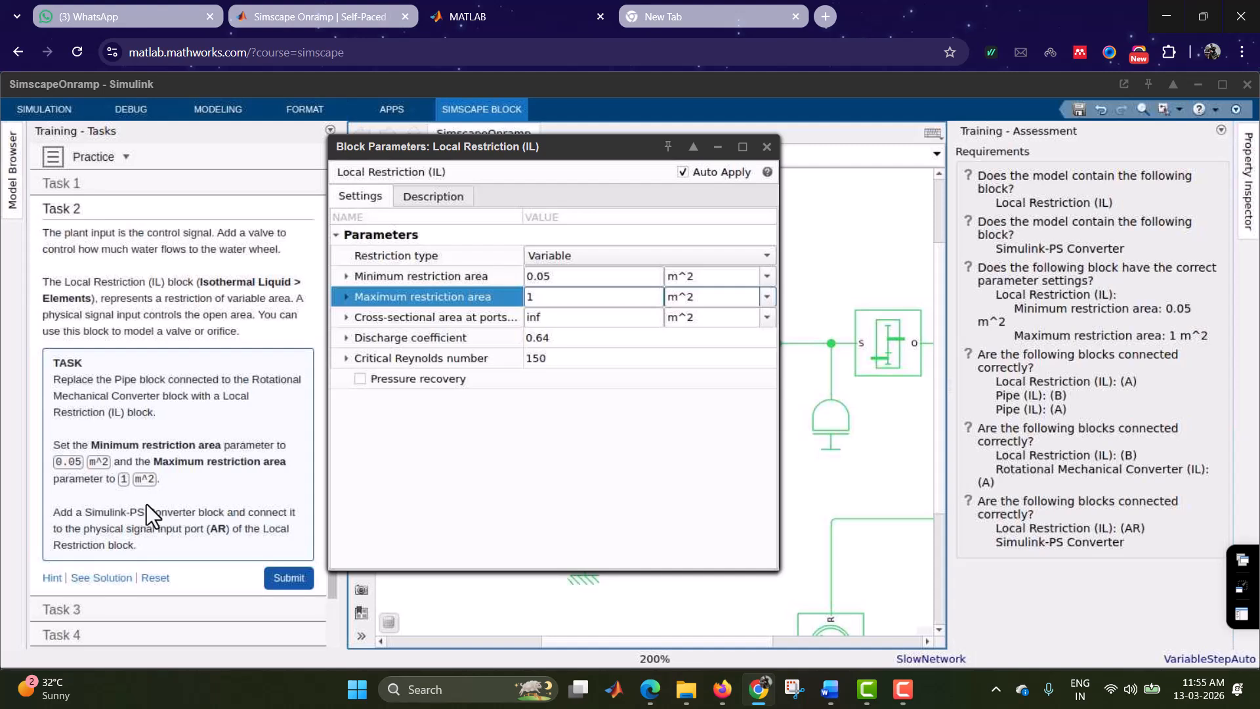
click(767, 147)
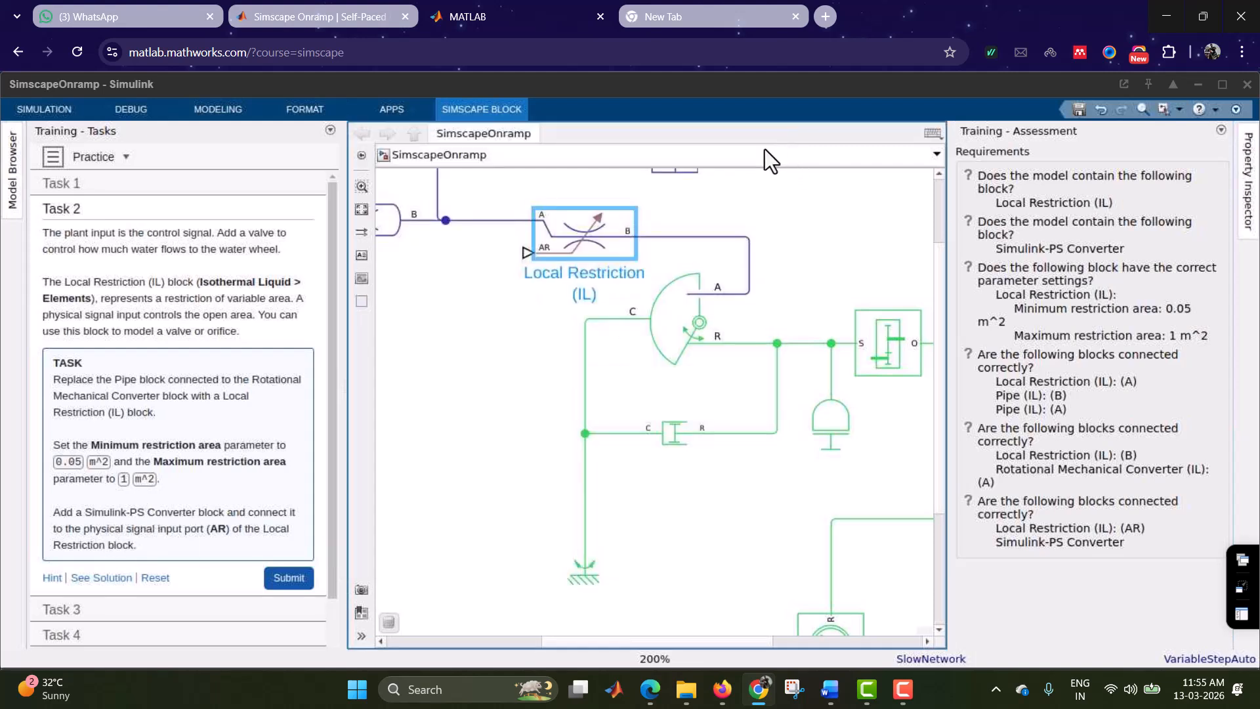
Step: Add a Simulink-PS Converter block to the empty area below and left of the Local Restriction block
click(468, 382)
text(s)
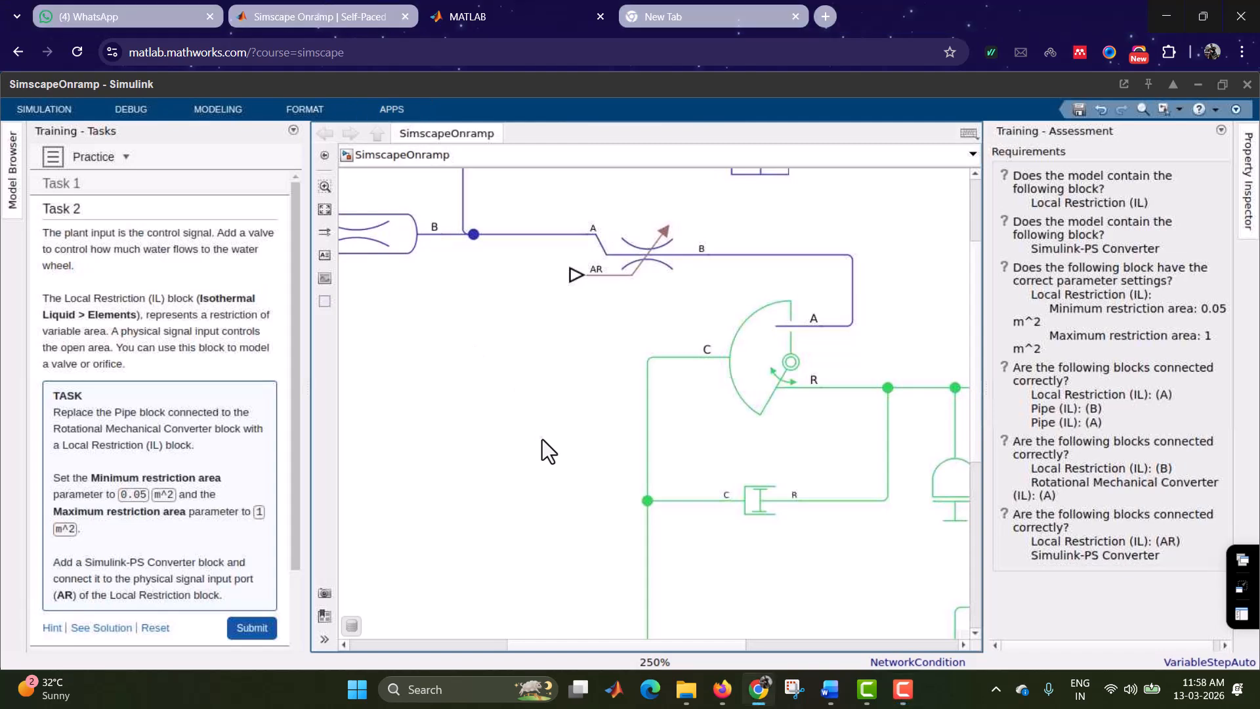
double_click(542, 440)
text(simul)
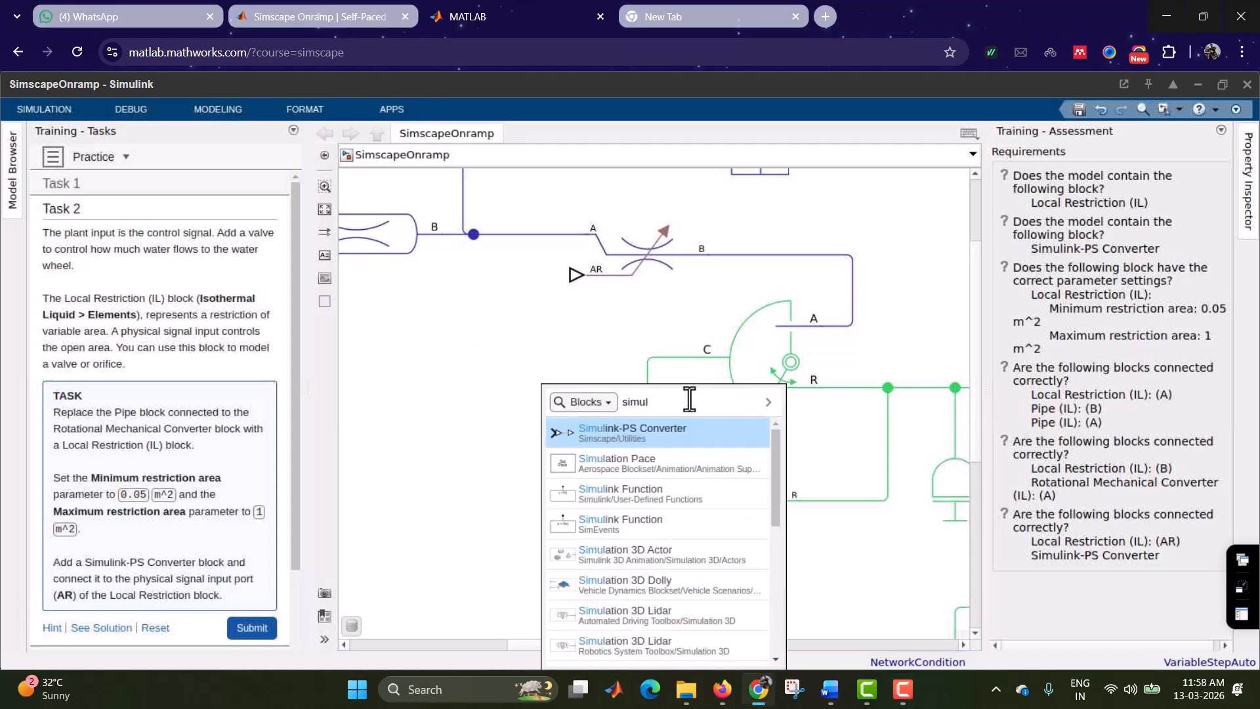
click(666, 439)
drag(537, 441, 521, 380)
Step: Try to wire the Simulink-PS Converter, rotated 180 degrees, to the Local Restriction's AR port, and remove the faulty line
key(ctrl+r)
key(ctrl+r)
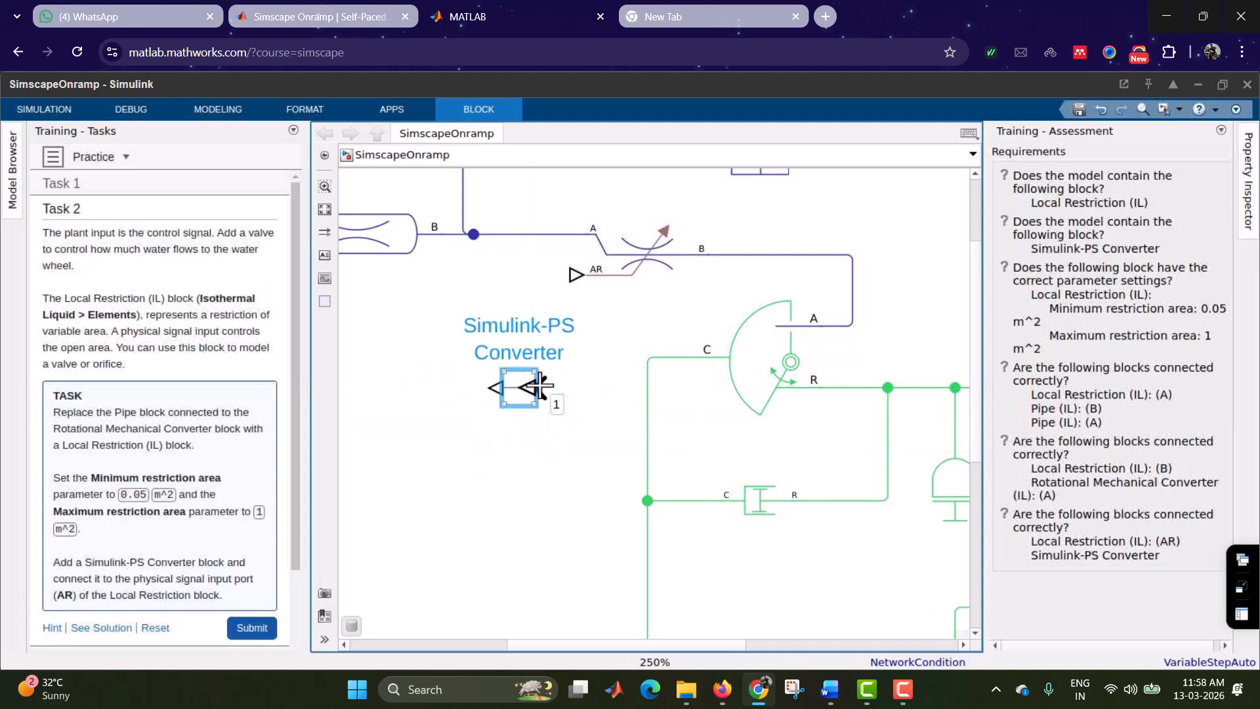
drag(538, 391, 517, 392)
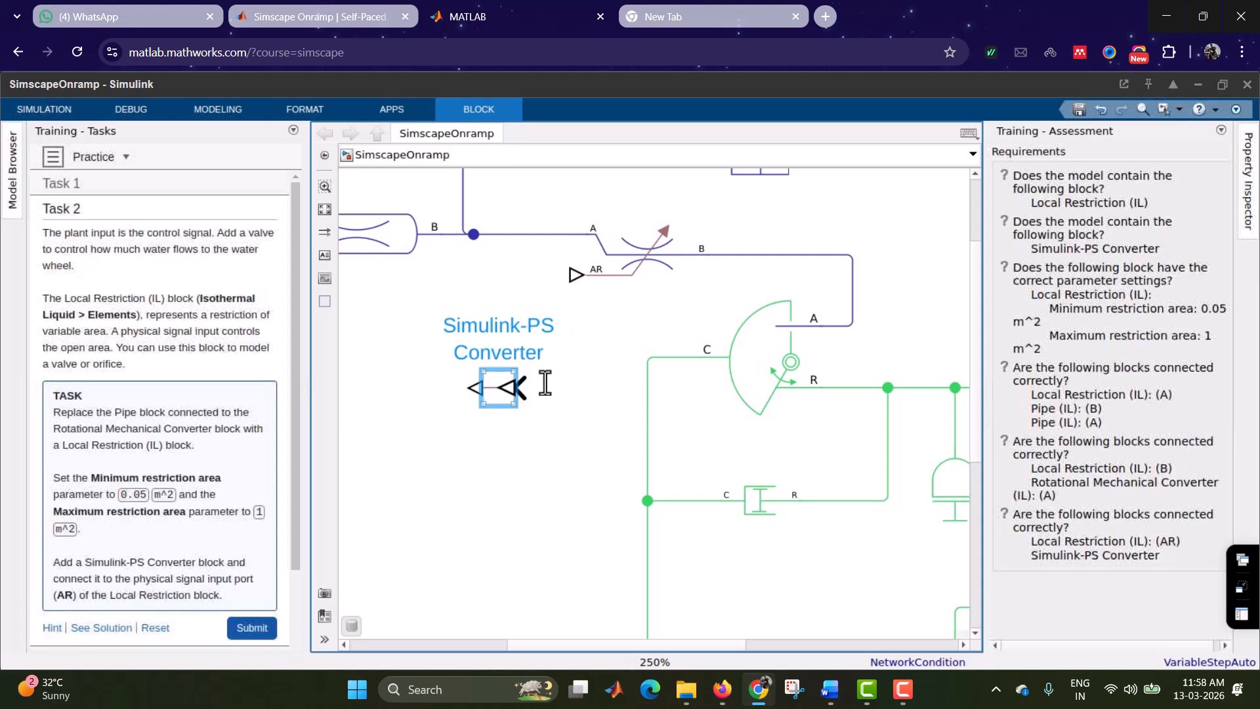
drag(521, 388, 573, 276)
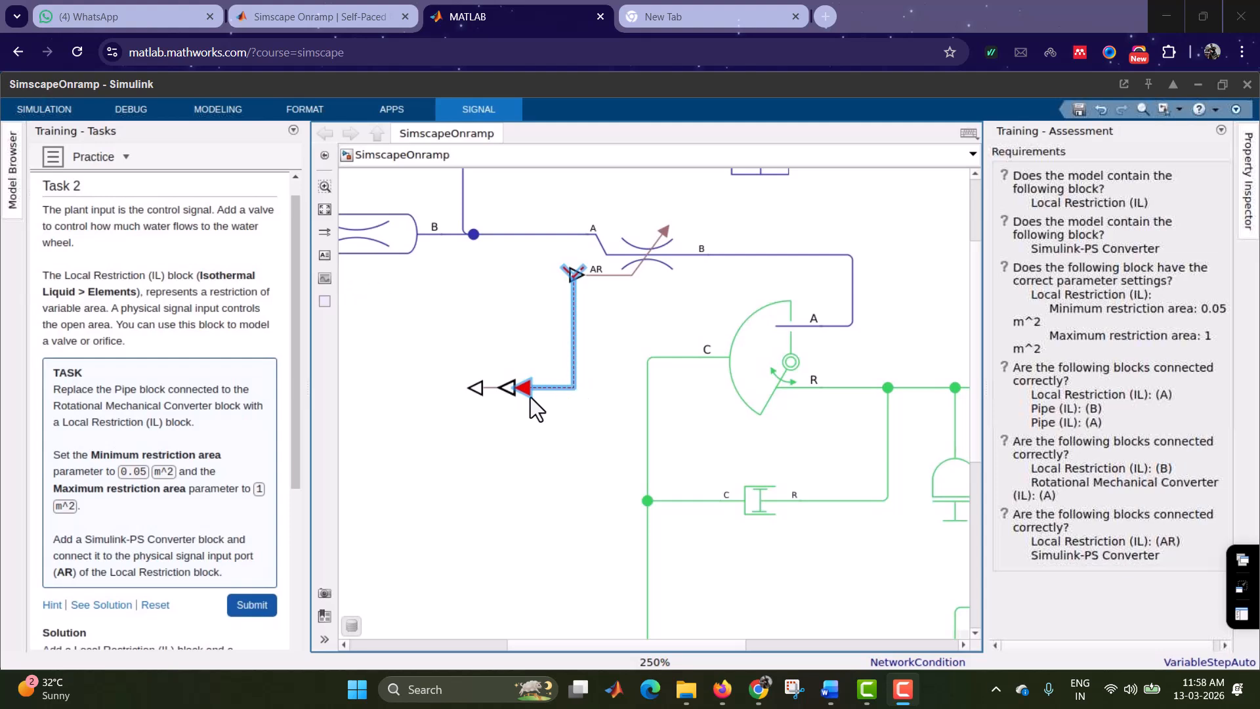
click(589, 362)
click(574, 371)
key(Delete)
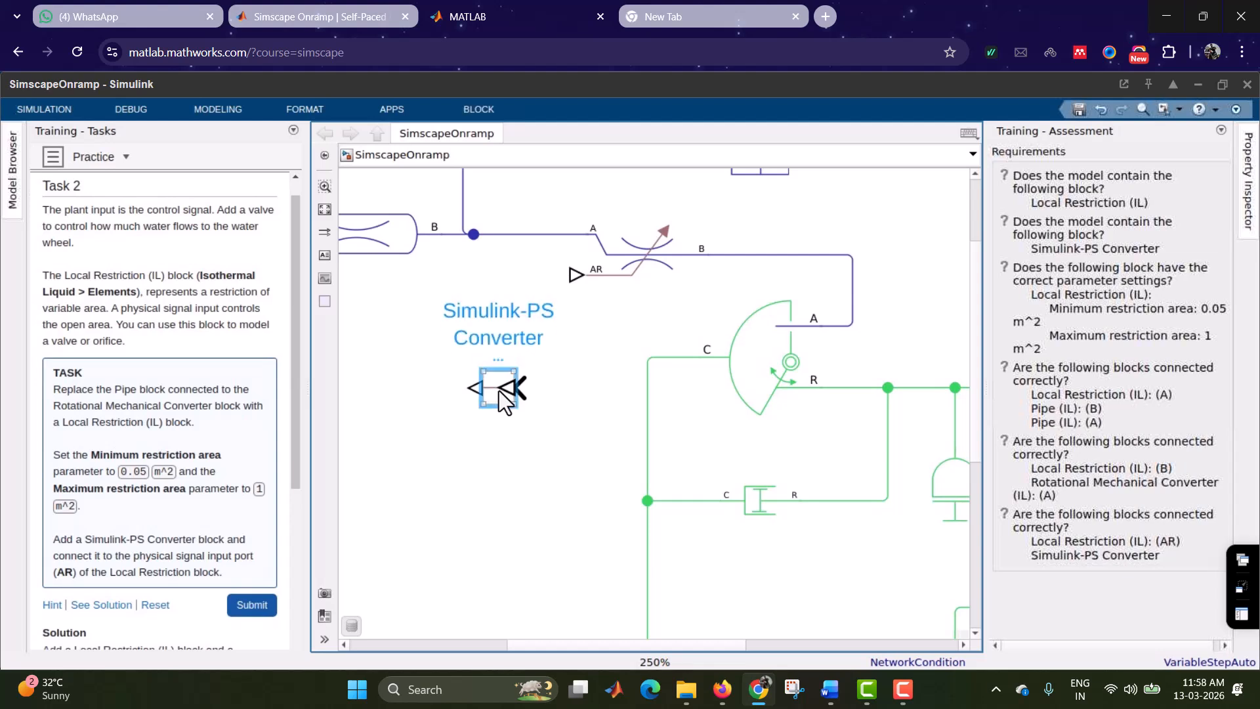
Step: Connect the Simulink-PS Converter, with its output facing the Local Restriction, to the AR port and submit Task 2
click(515, 387)
drag(520, 387, 577, 274)
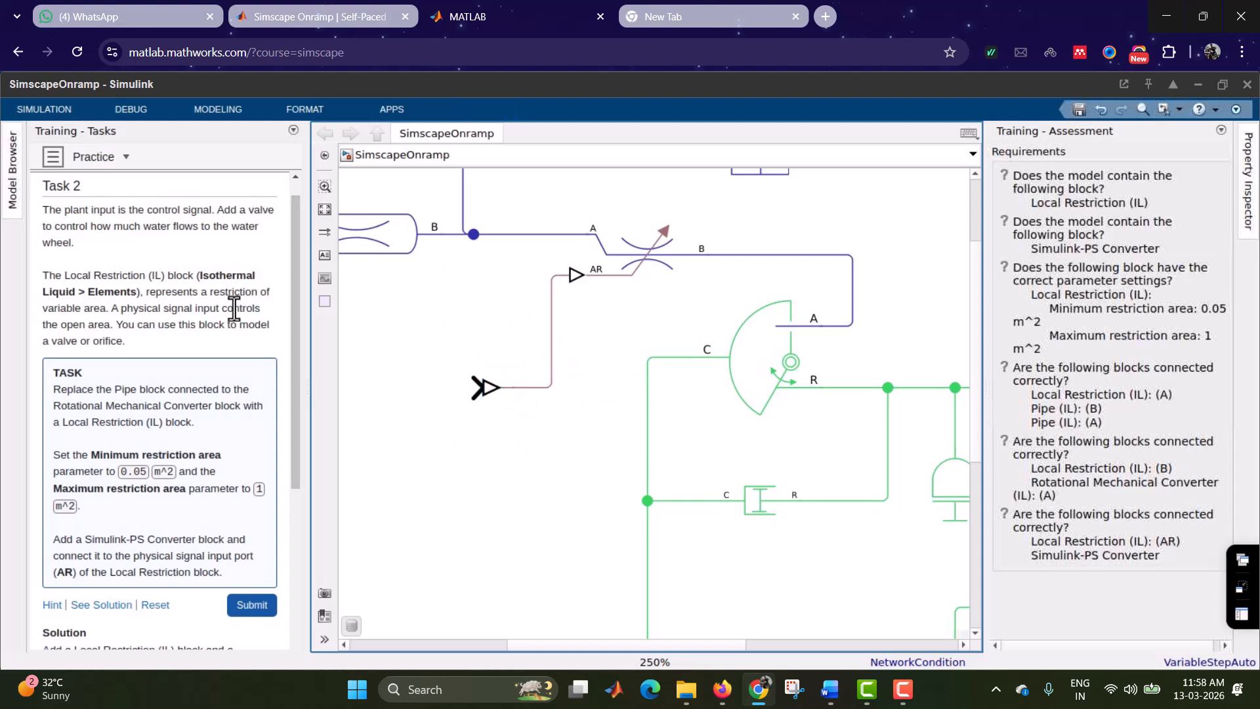
scroll(217, 420, down, 3)
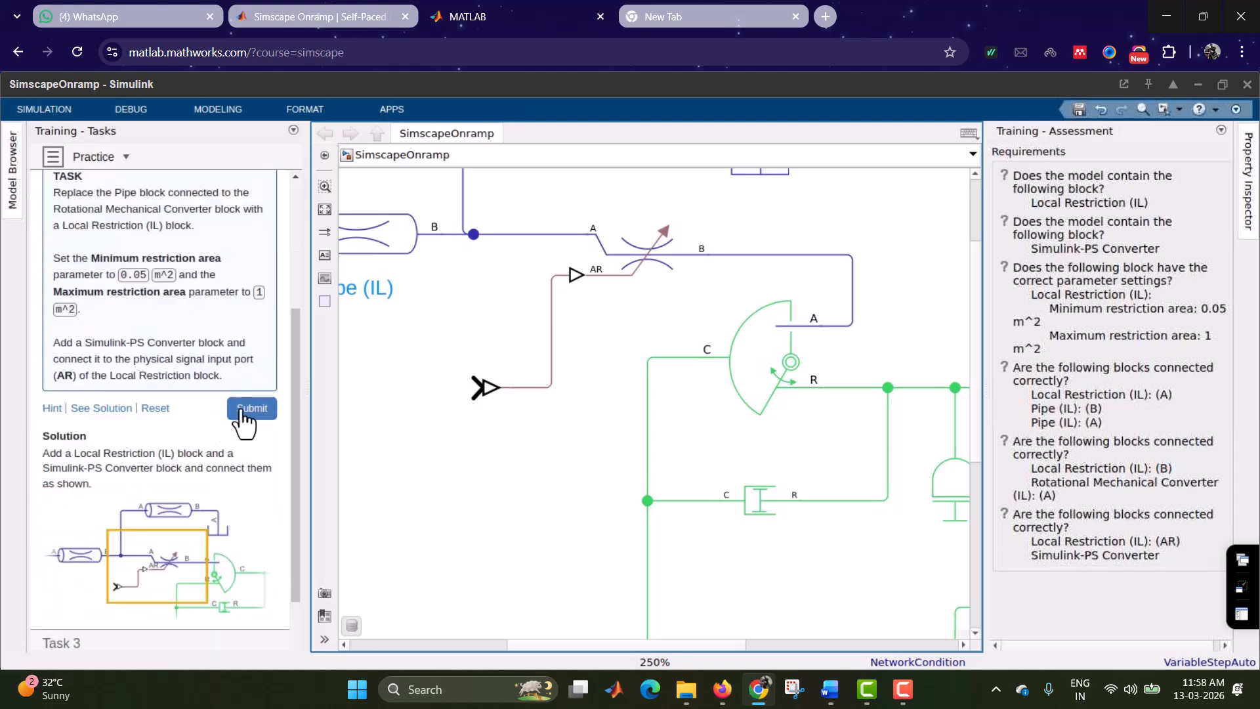
click(250, 412)
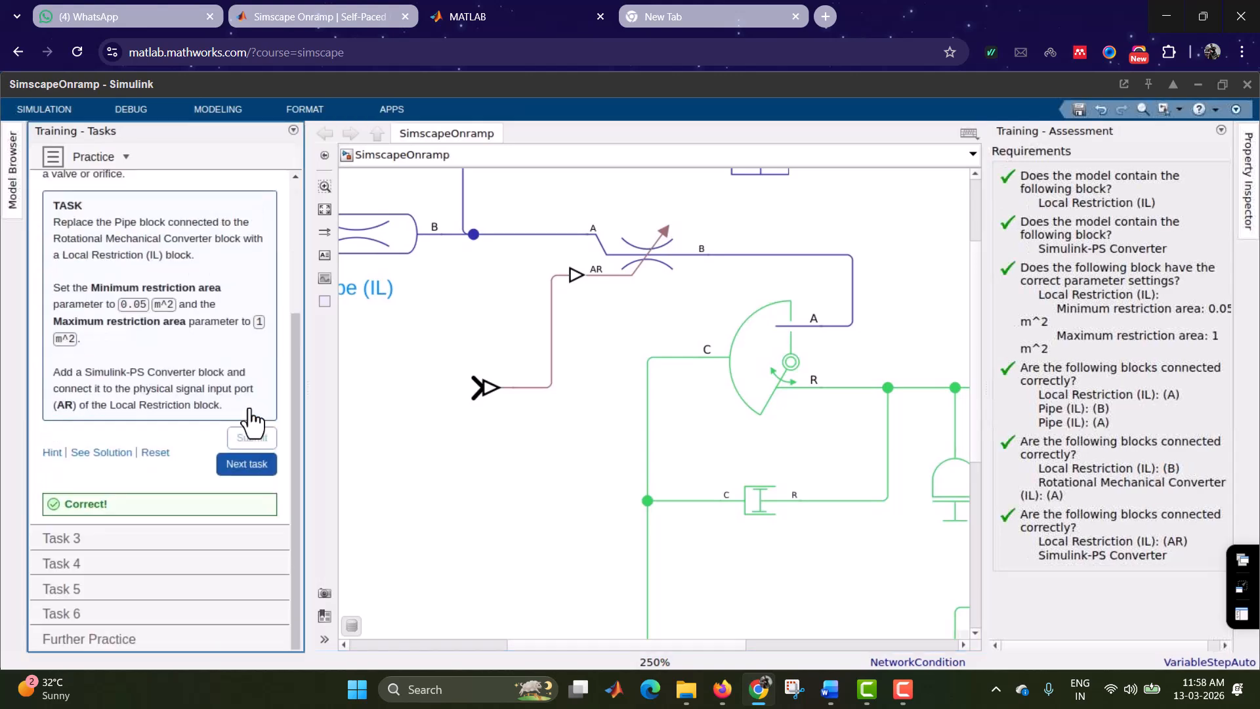
Step: Proceed to Task 3 and add a Constant block in the empty area below the Simulink-PS Converter
click(244, 470)
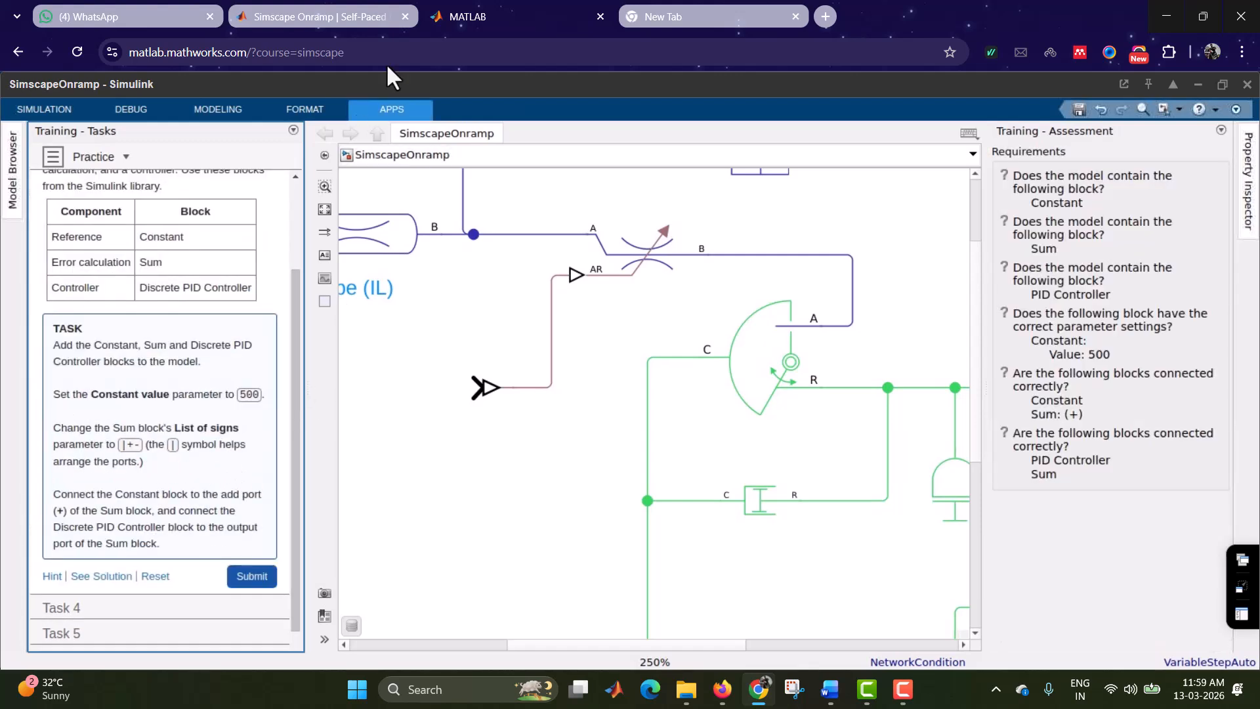
click(487, 523)
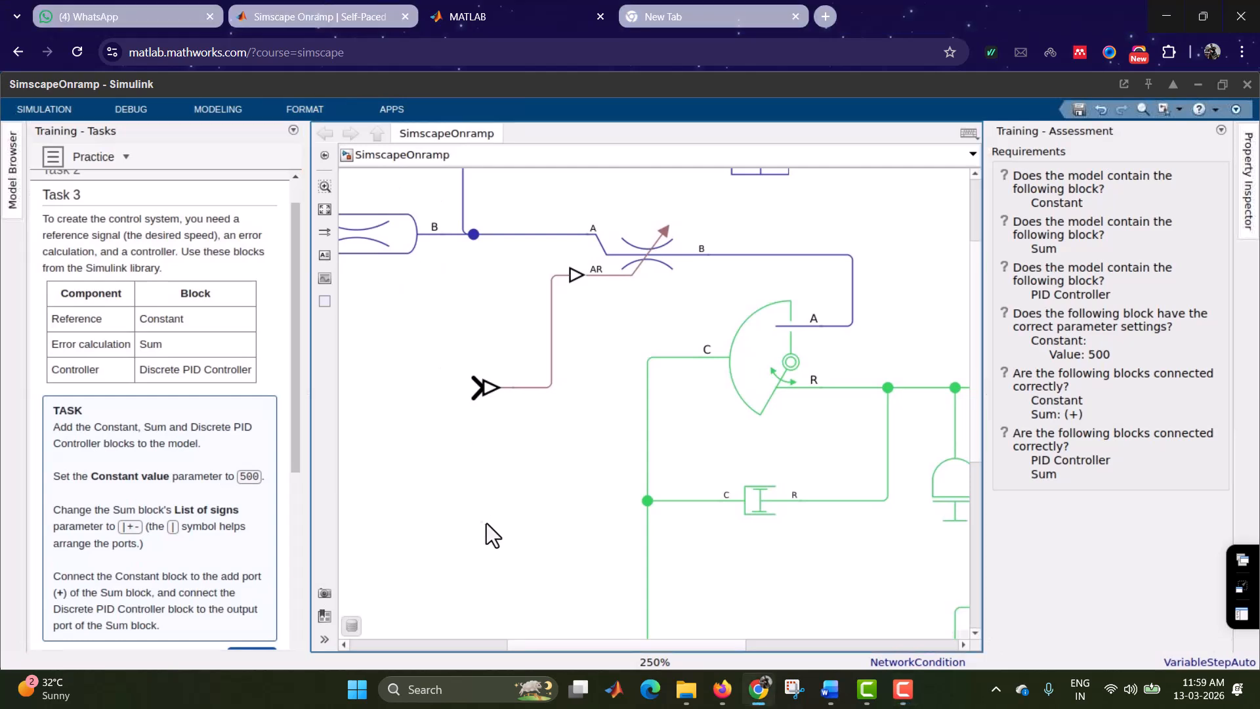
double_click(486, 523)
text(consta)
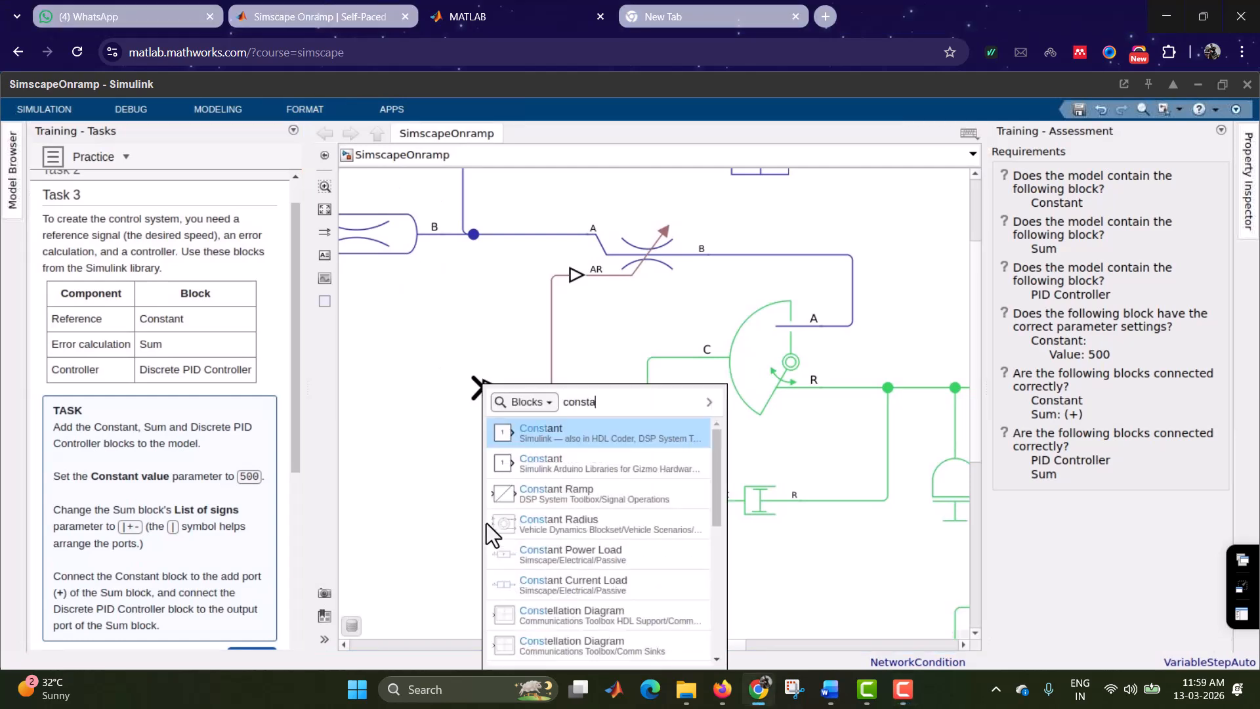
click(598, 435)
drag(477, 513, 412, 487)
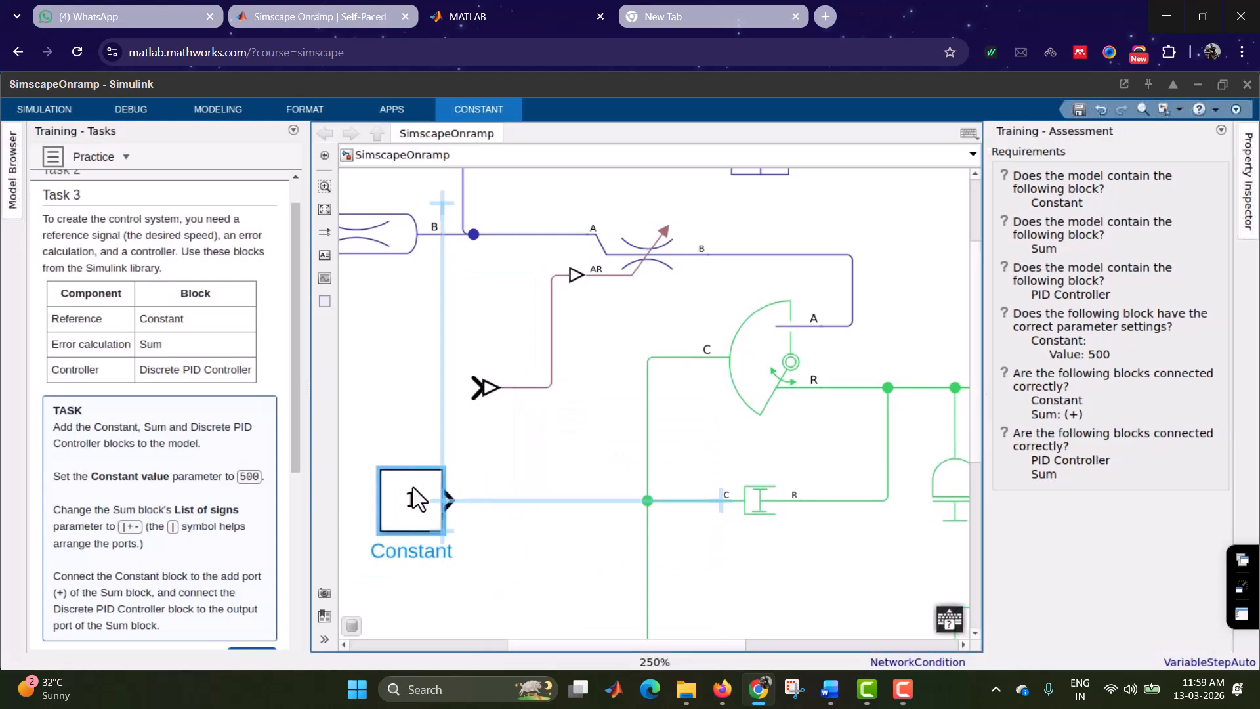
Step: Add a Sum block between the Constant block and the green mechanical line, level with the Constant
double_click(525, 507)
text(sum)
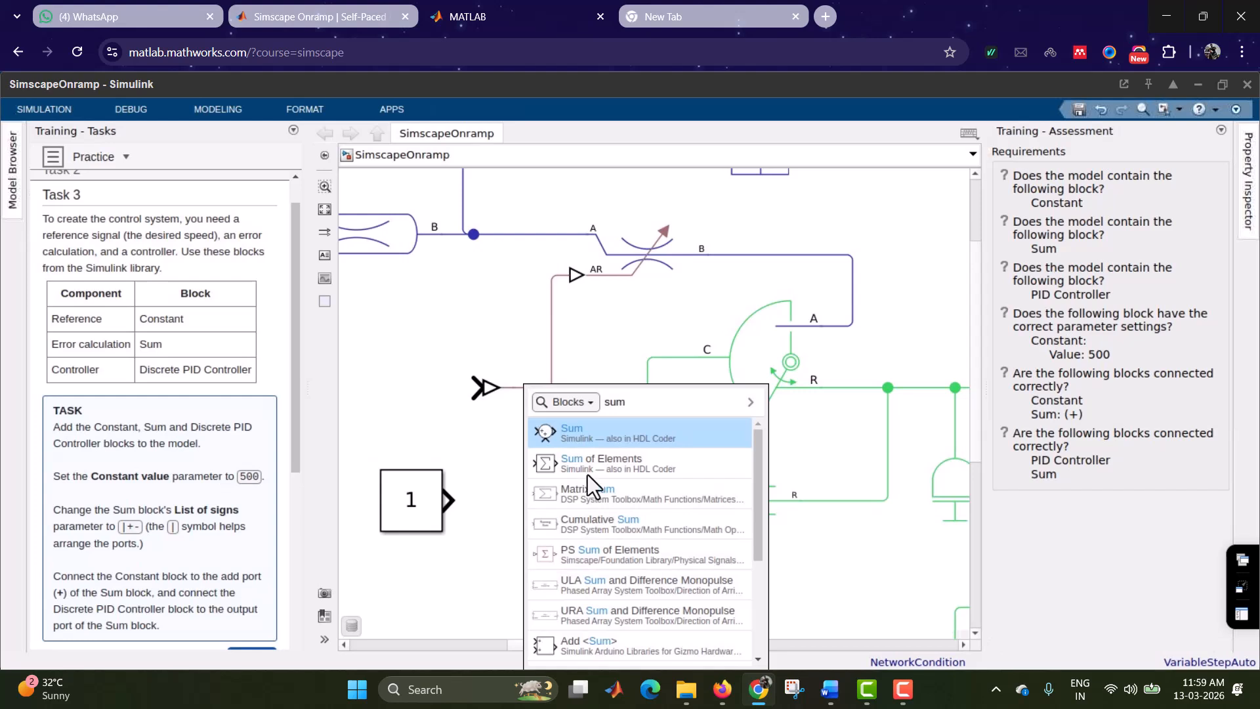
click(621, 436)
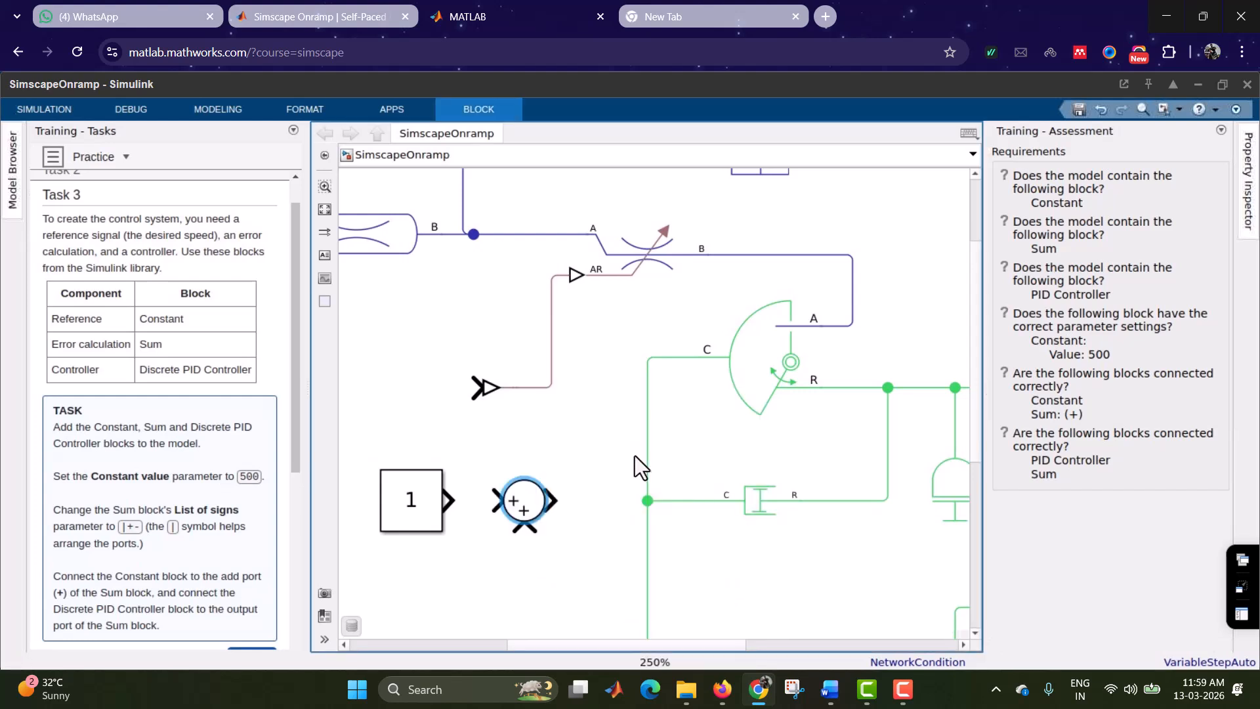
Step: Move the Constant and Sum blocks to the empty area below the hydraulic network and connect the Constant to the Sum's first input
click(324, 209)
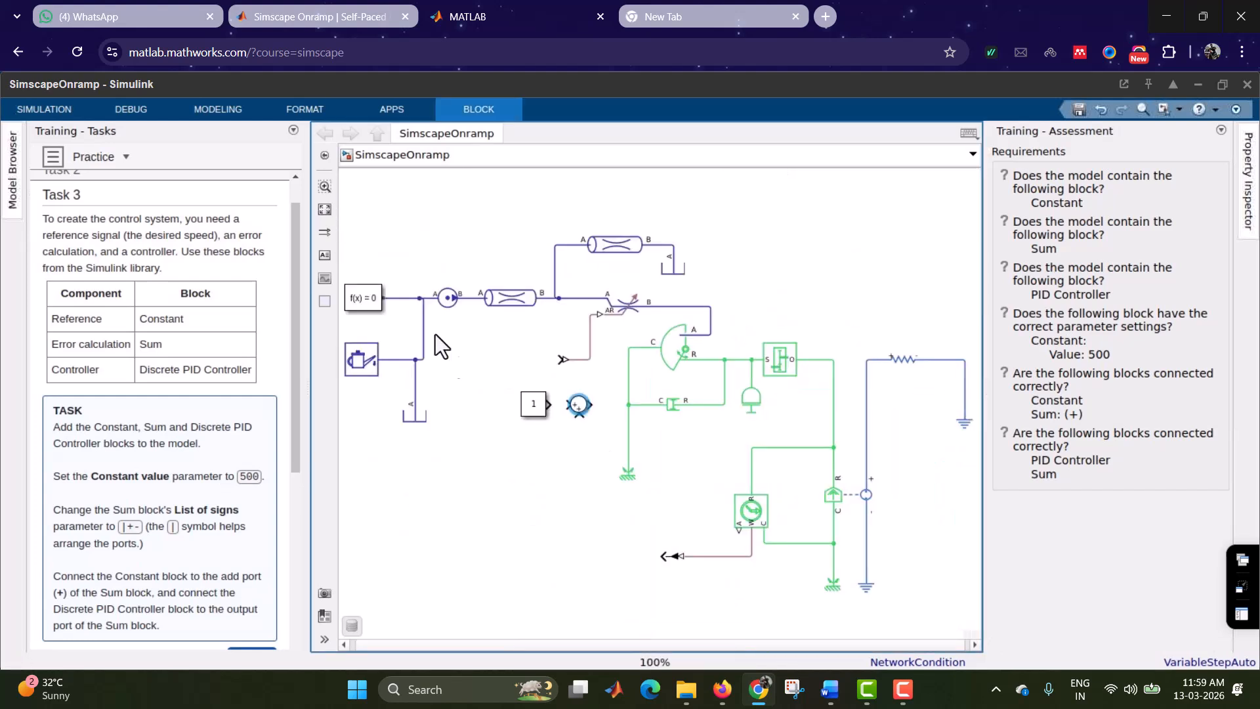
drag(535, 411, 442, 532)
drag(582, 408, 416, 553)
drag(498, 541, 480, 552)
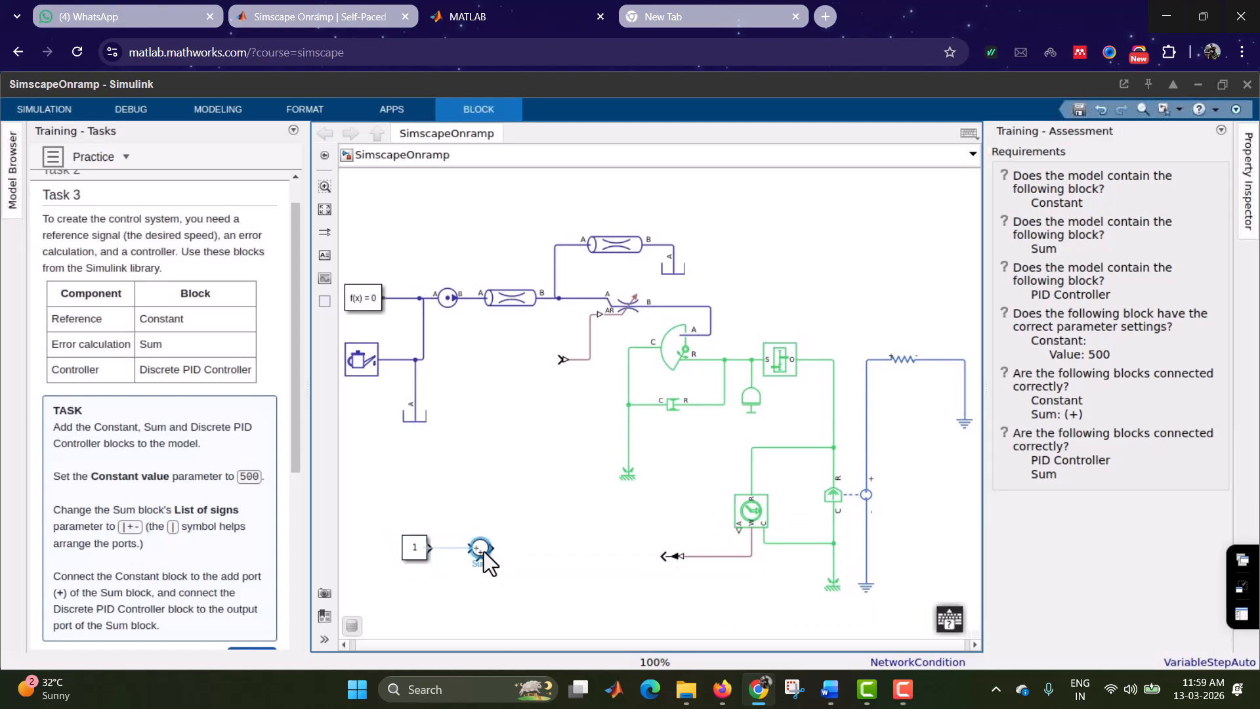
click(451, 550)
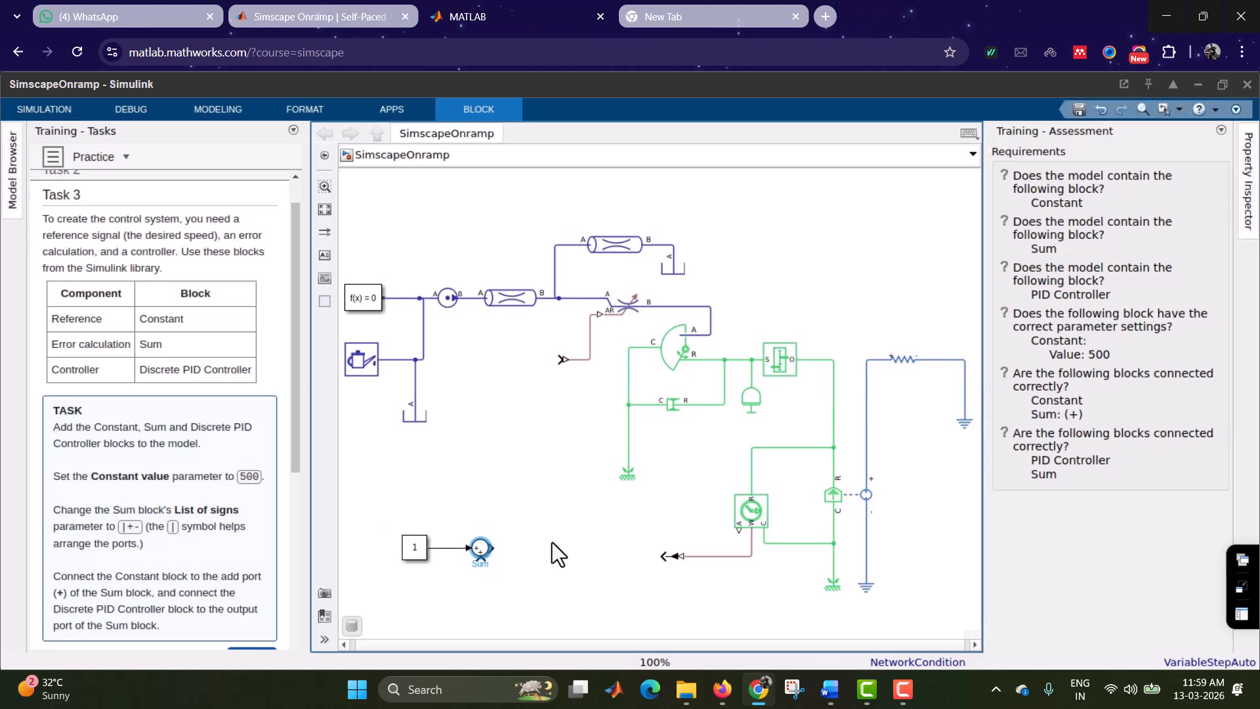
Step: Add a Discrete PID Controller block beside the Sum block and connect its input to the Sum's output
double_click(585, 527)
text(di)
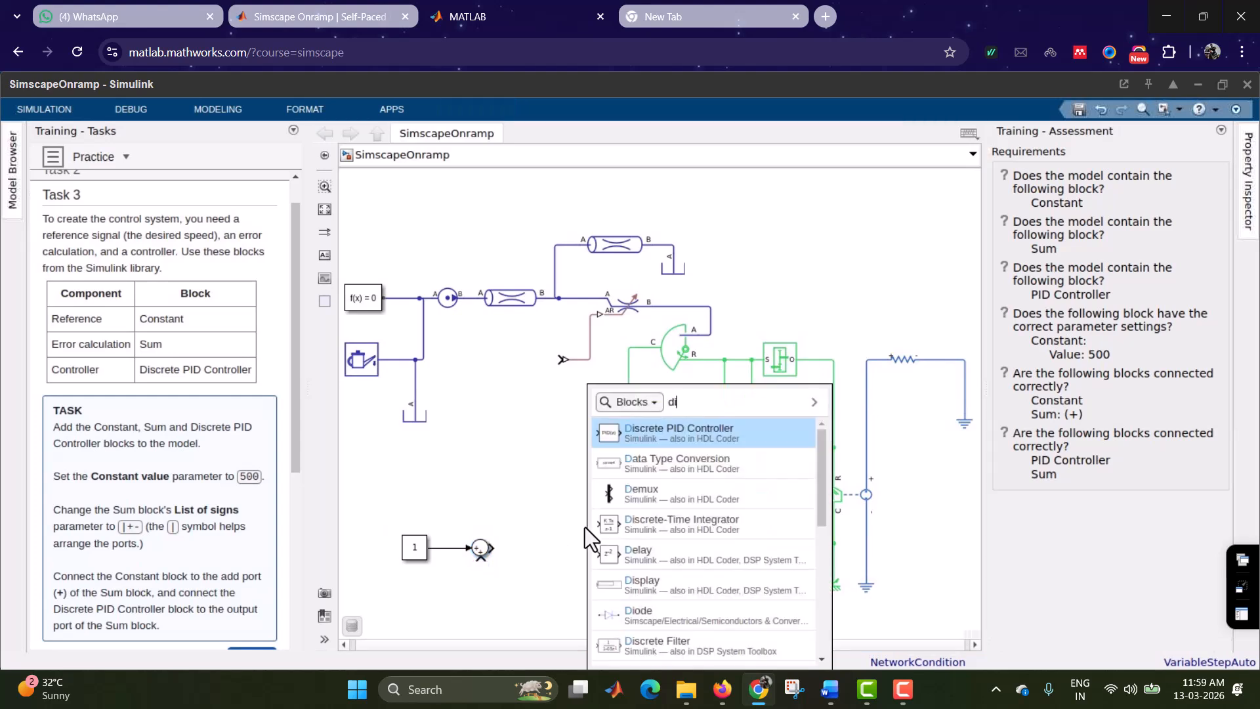
text(screte)
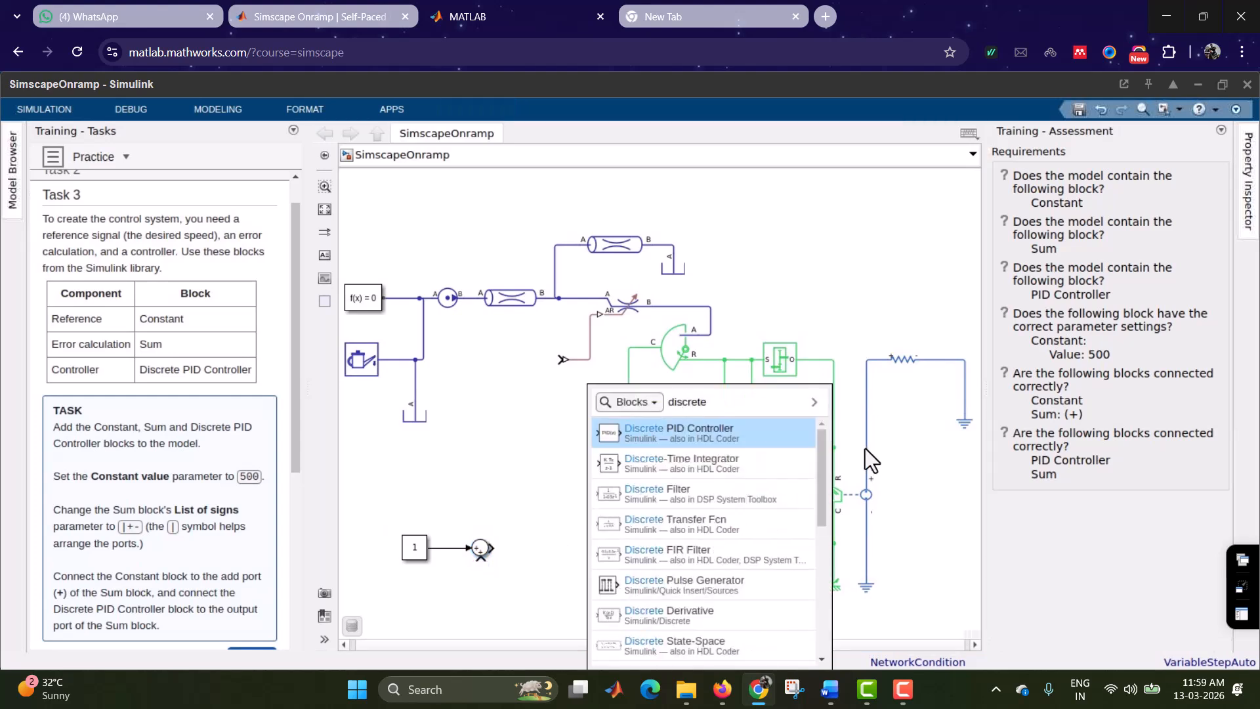
click(720, 439)
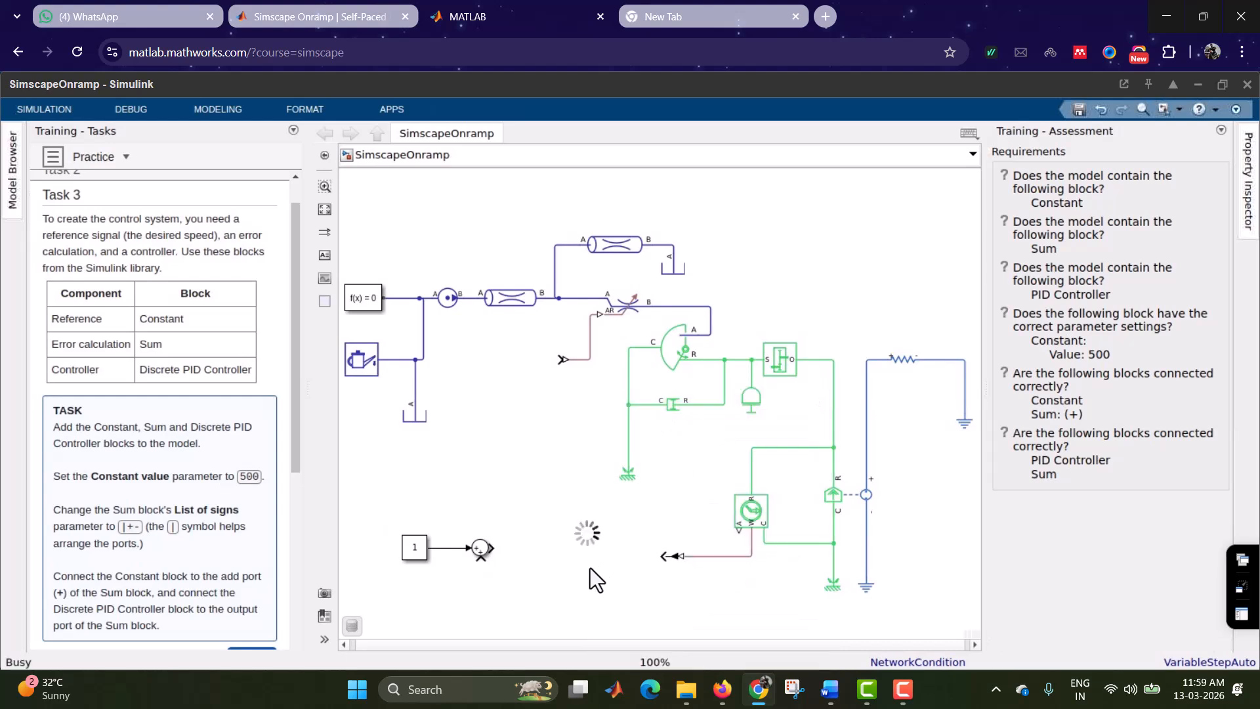
drag(584, 537, 546, 561)
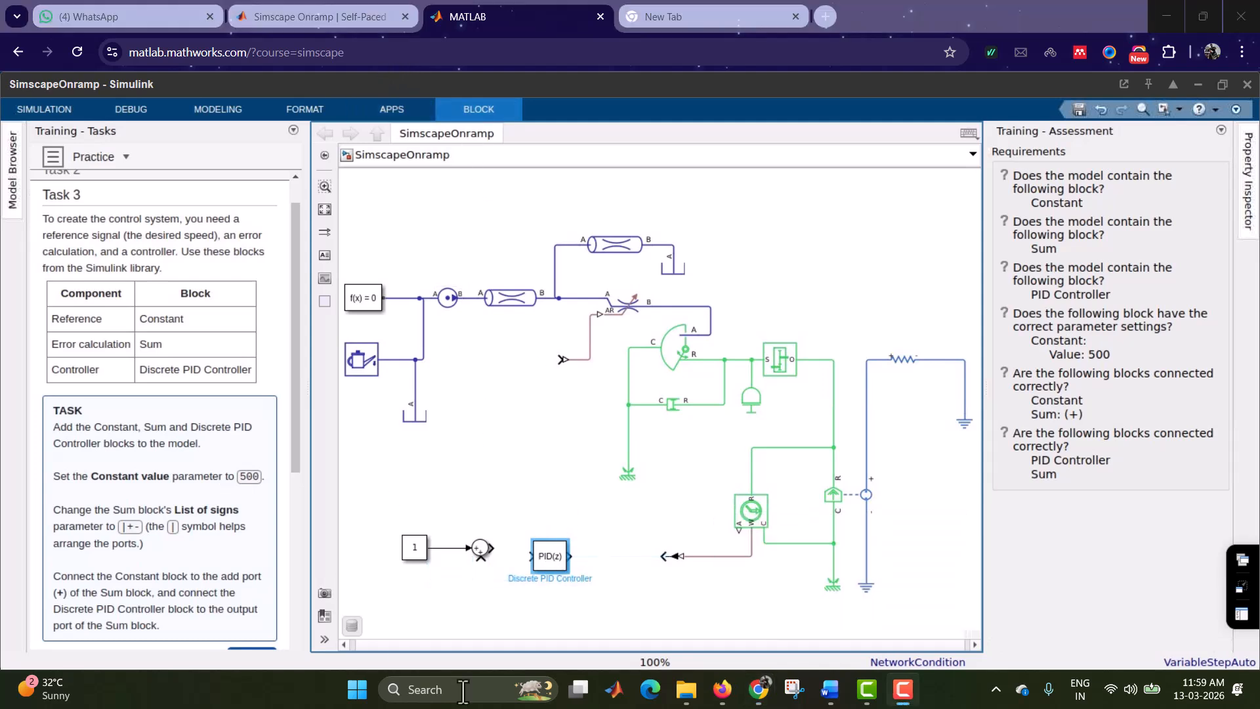
mouse_move(533, 557)
mouse_down()
mouse_move(491, 547)
mouse_move(545, 550)
mouse_up()
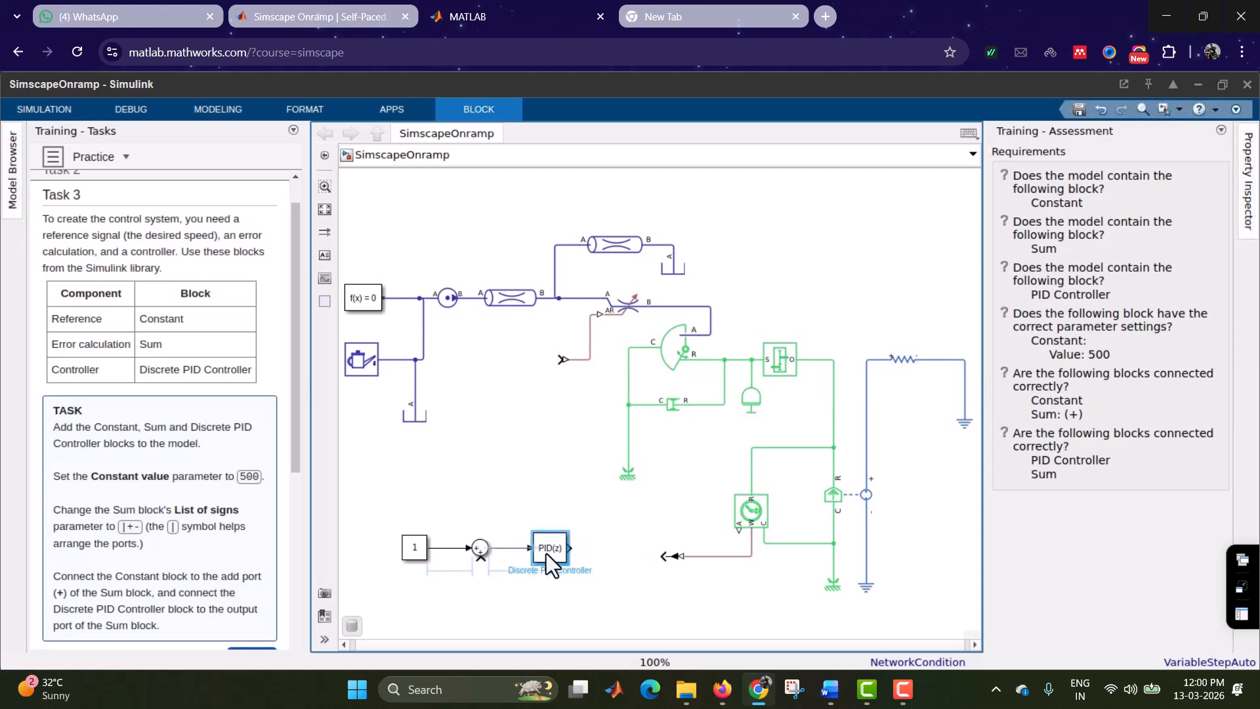
Step: Set the Constant block's Constant value to 500 and confirm the parameters
double_click(420, 550)
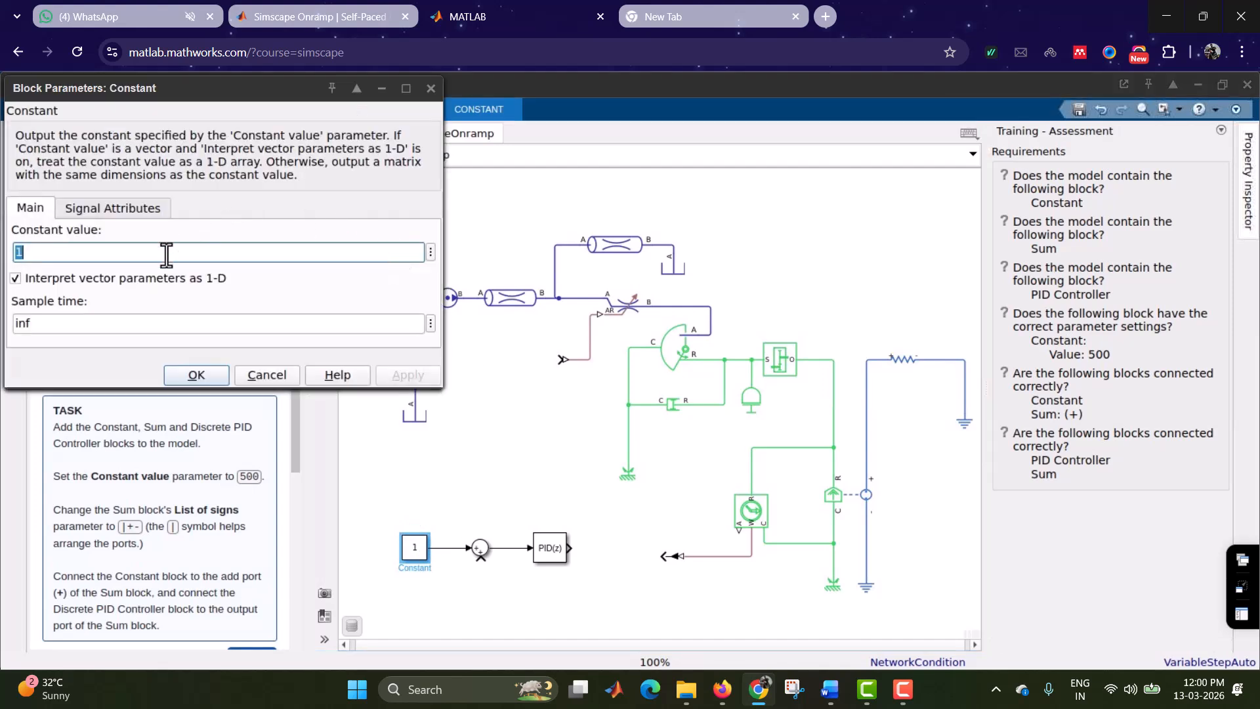
key(BackSpace)
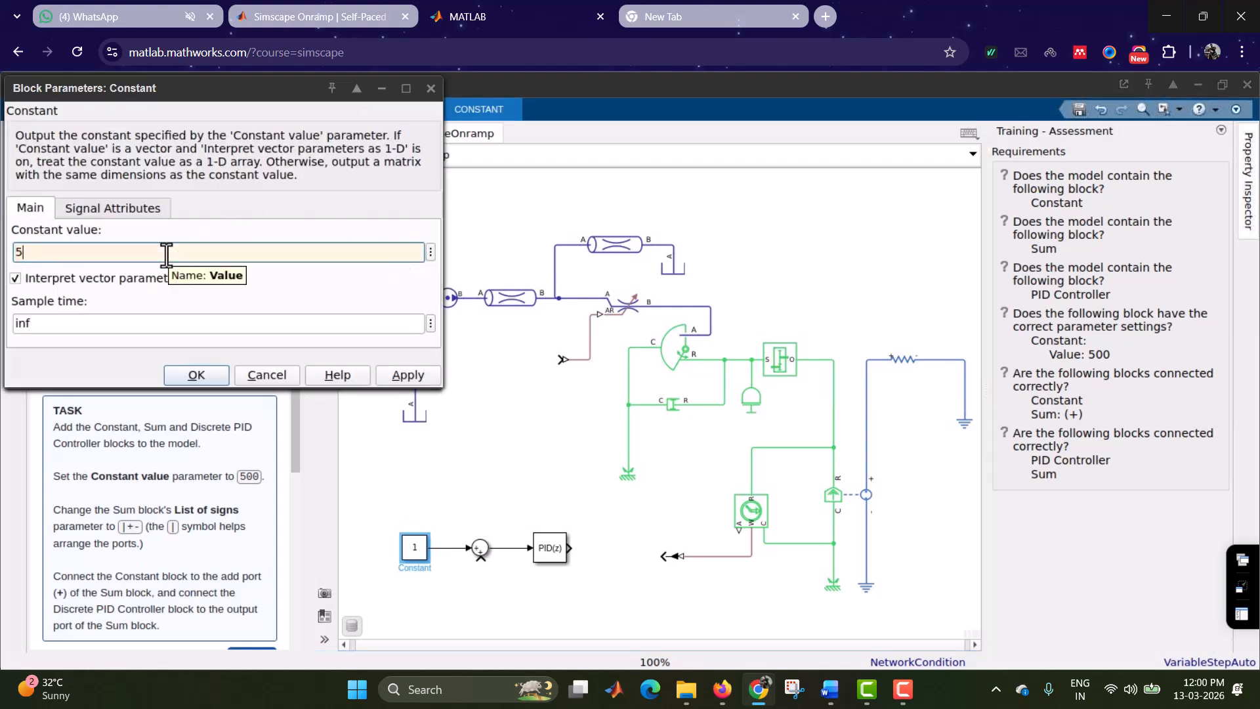
click(177, 370)
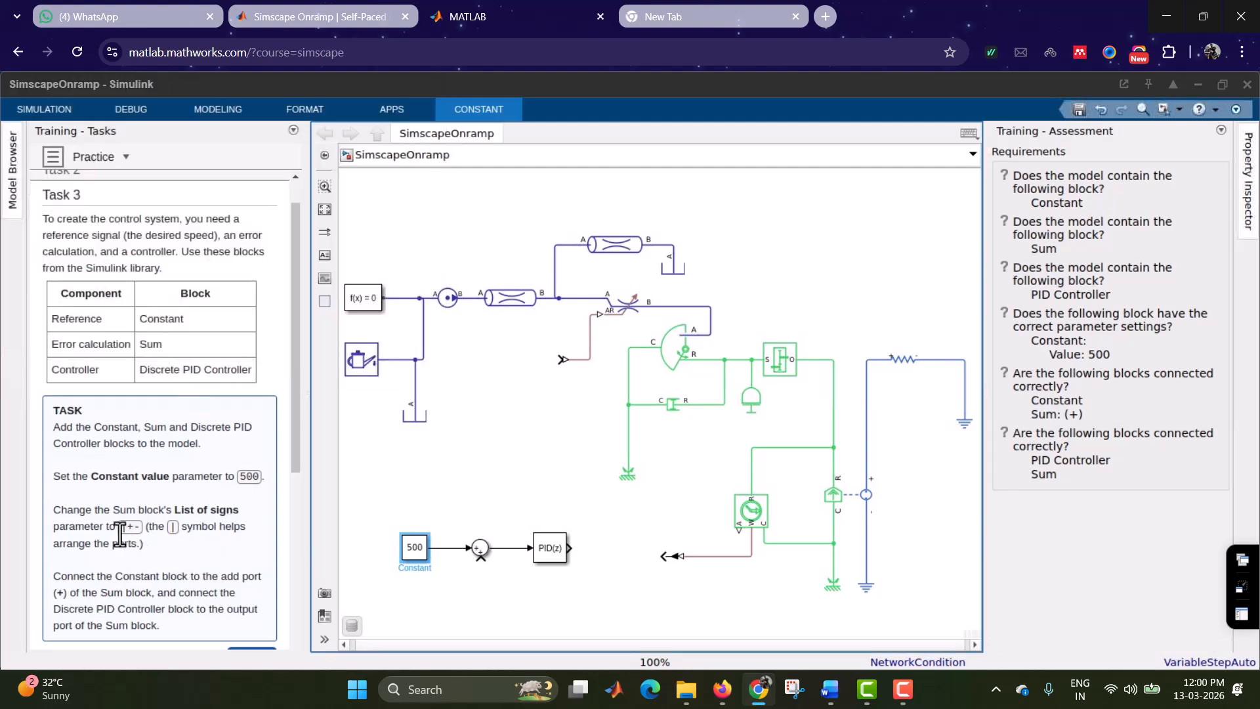
Step: Set the Sum block's List of signs to |+- and confirm the parameters
double_click(480, 549)
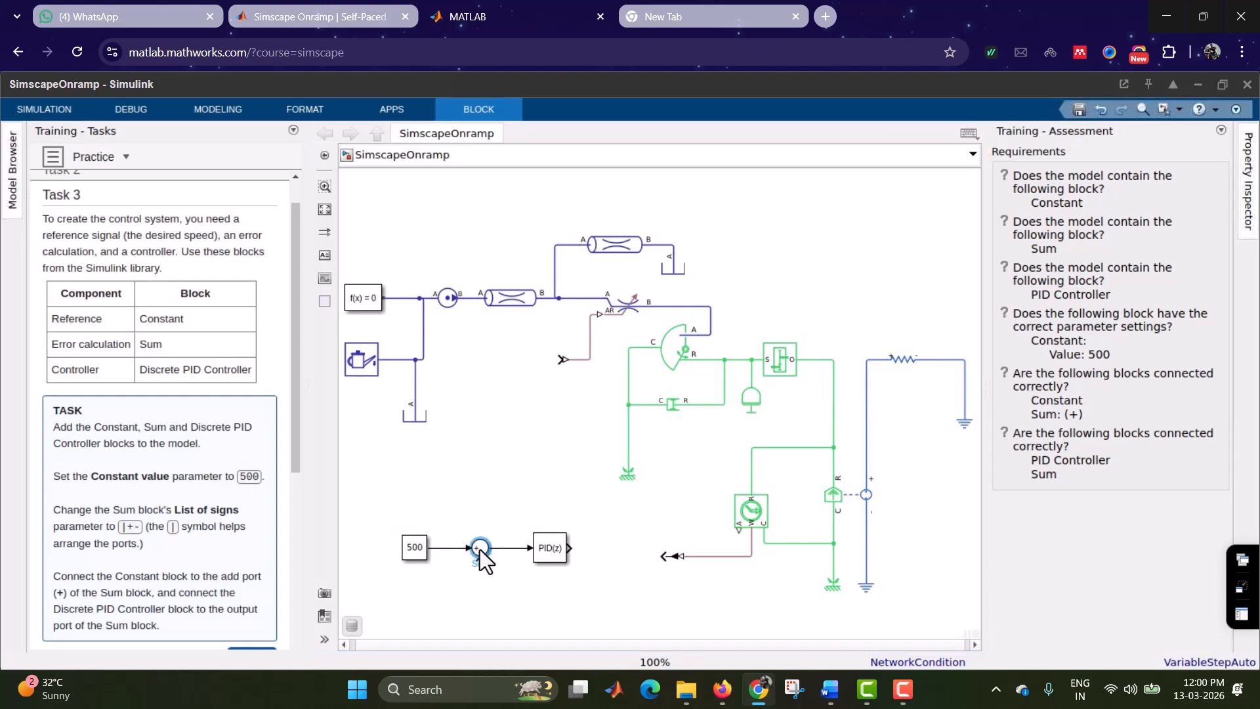
click(43, 311)
click(43, 312)
key(BackSpace)
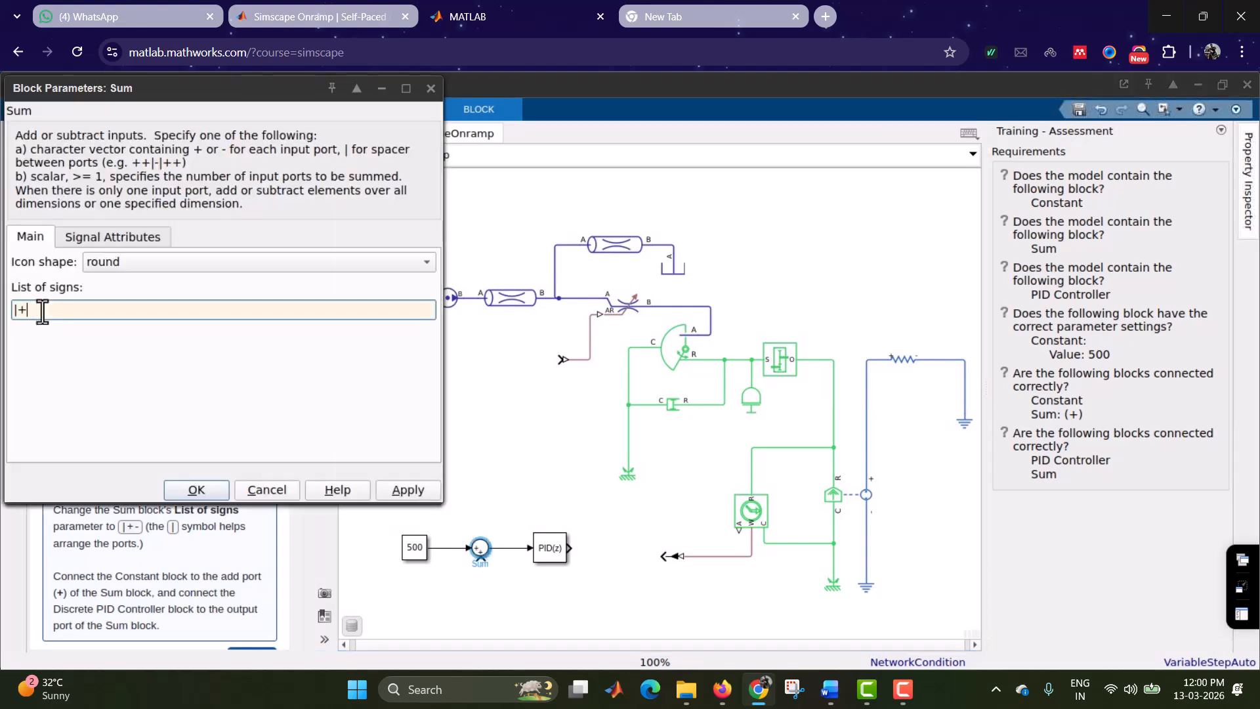
click(194, 491)
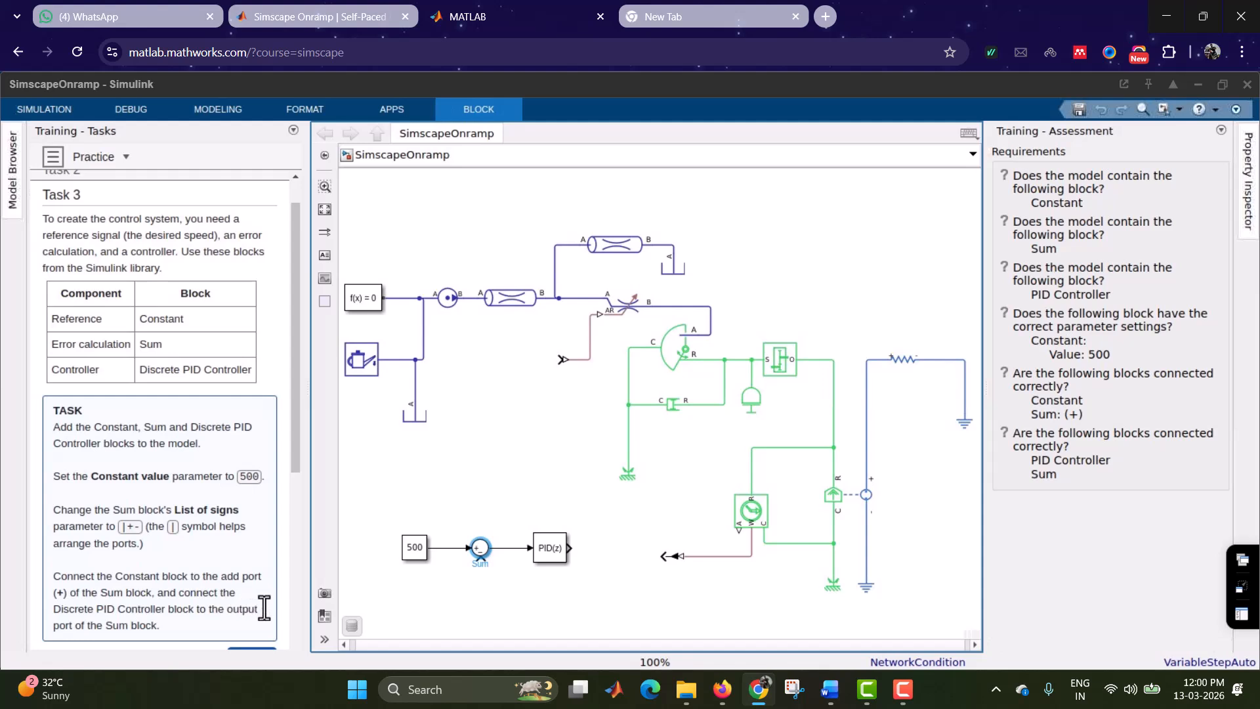
Step: Submit Task 3 for assessment and proceed to Task 4
scroll(197, 594, down, 3)
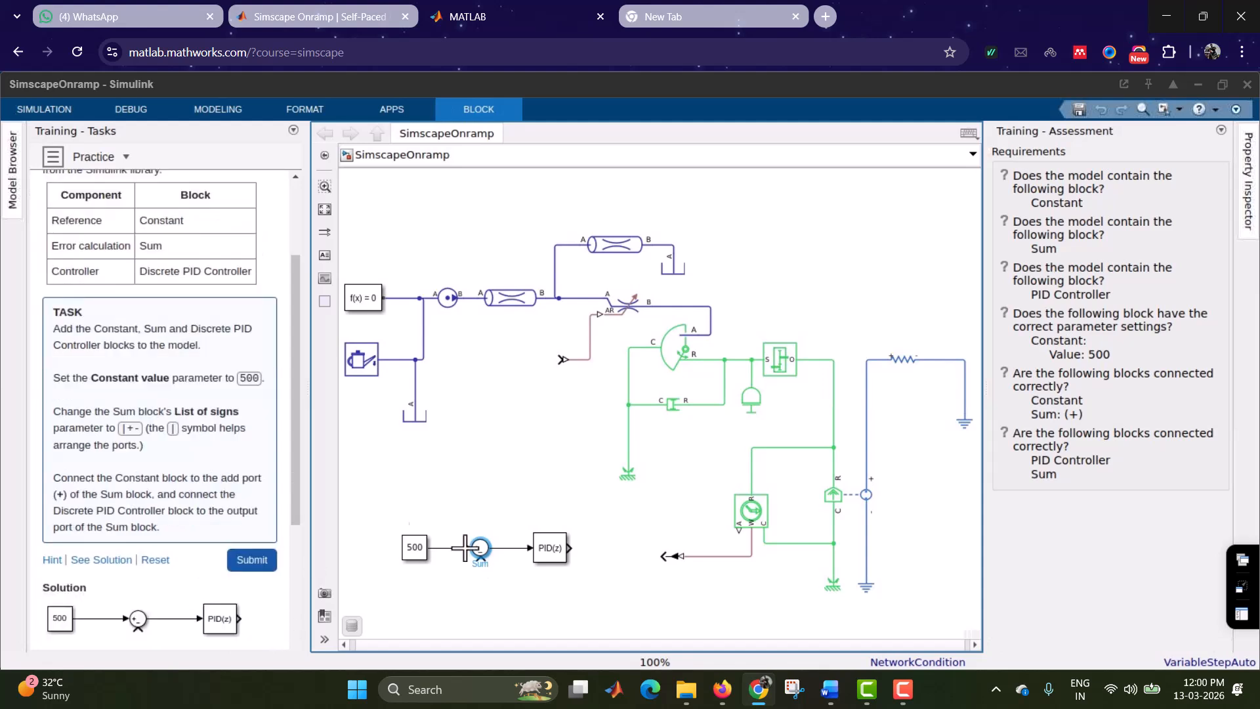
click(251, 559)
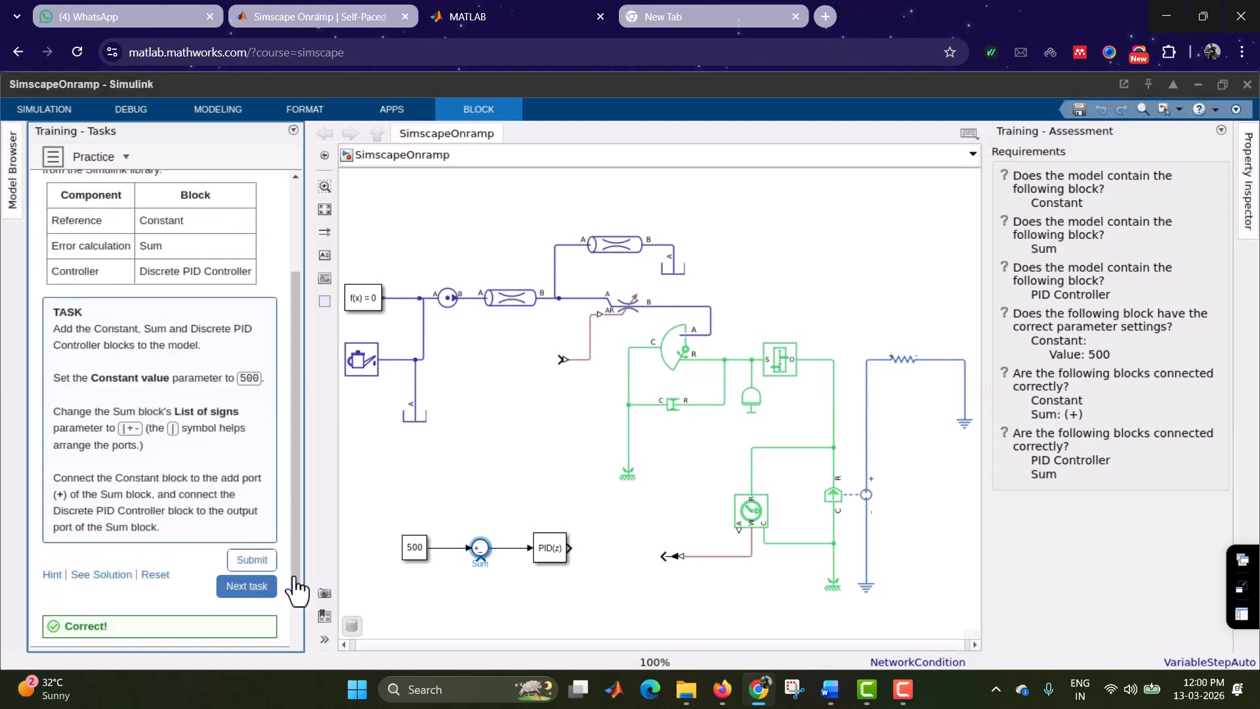
click(244, 587)
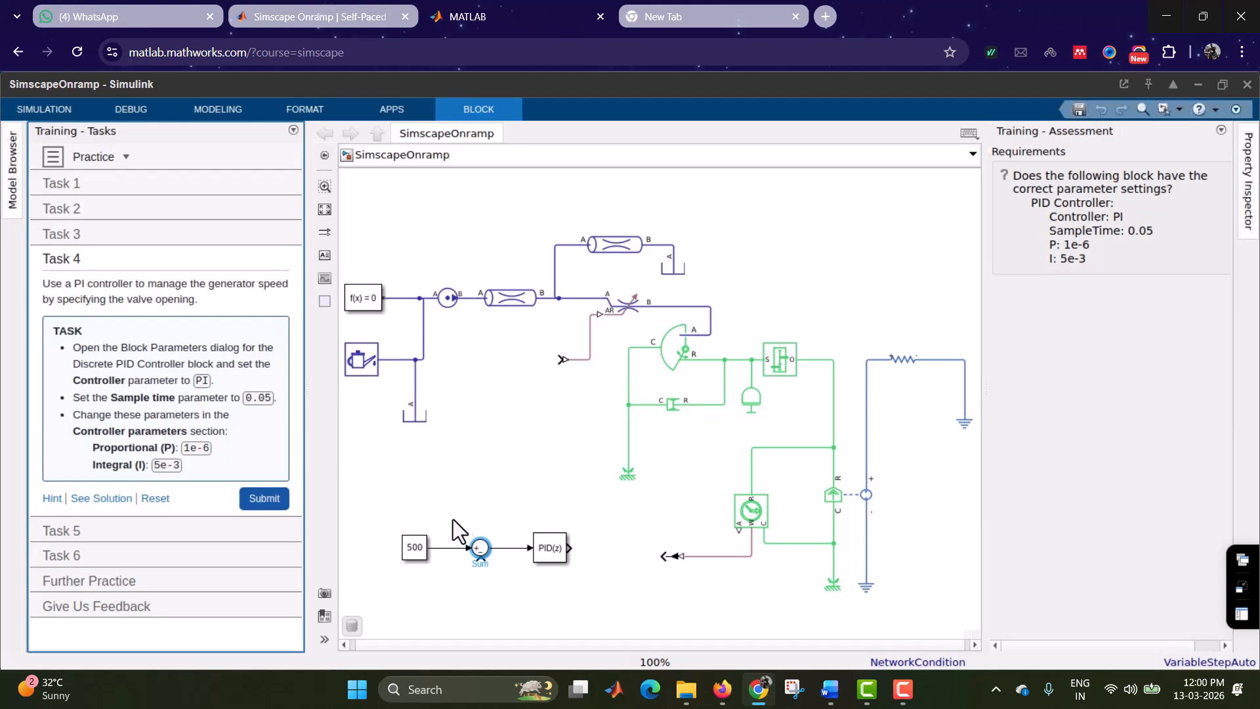
Step: Open the Discrete PID Controller's parameters, move the dialog clear of the task instructions, and set Controller to PI
click(549, 549)
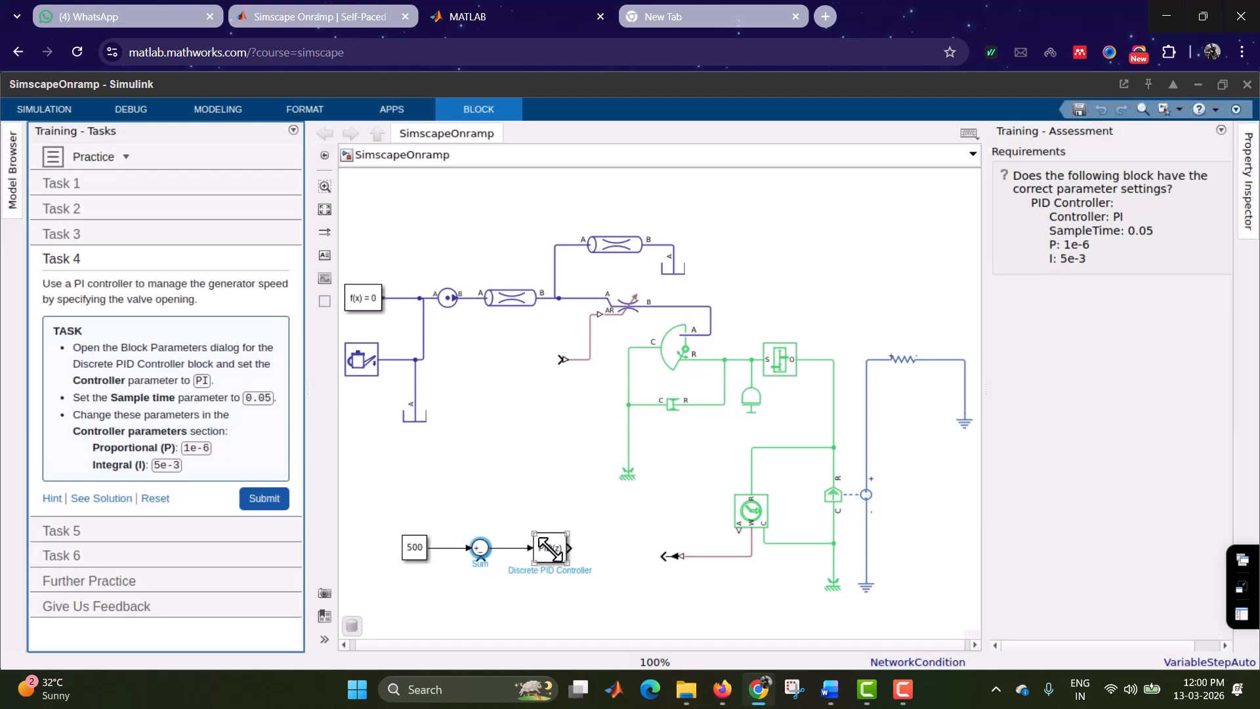
click(552, 551)
double_click(551, 551)
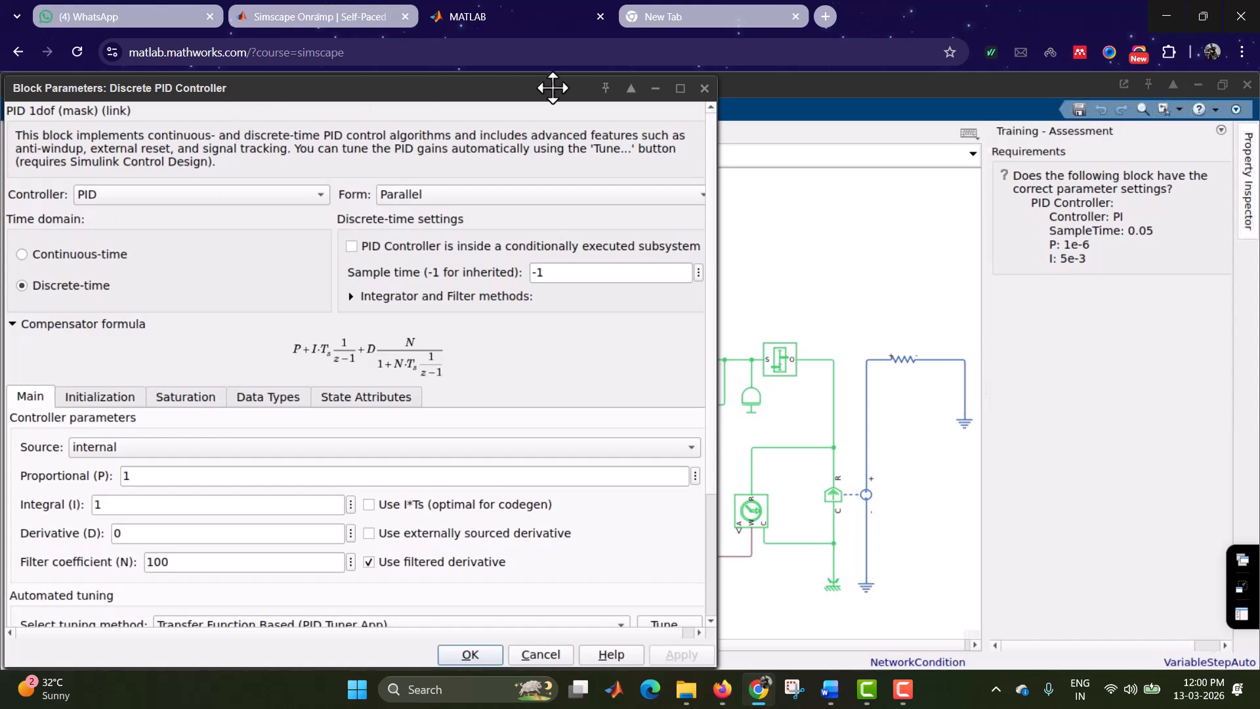
drag(558, 84, 865, 80)
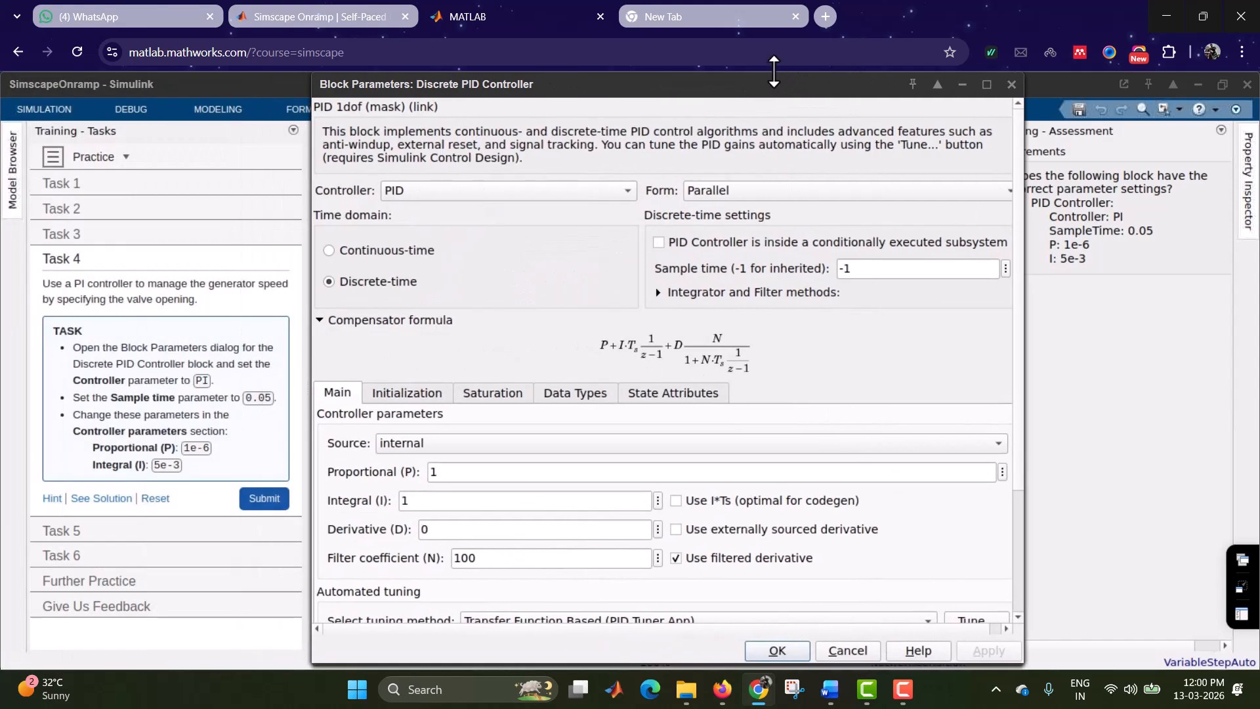
drag(768, 77, 883, 128)
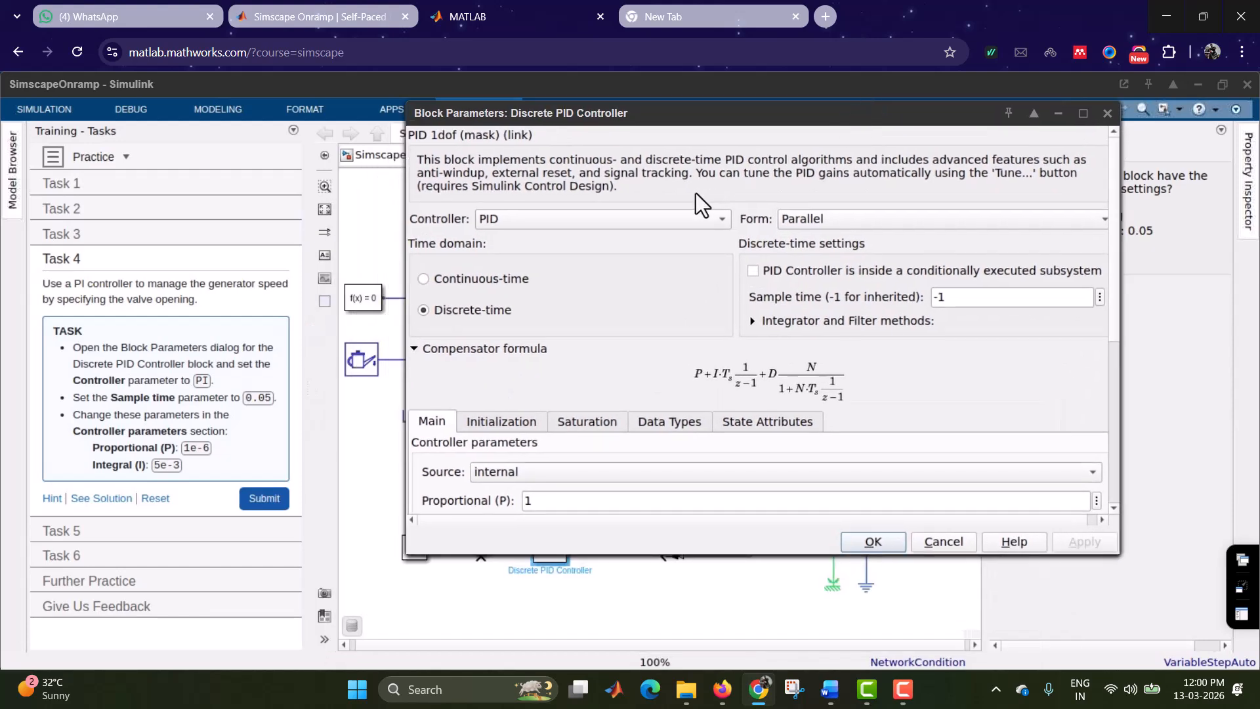
click(625, 222)
click(590, 258)
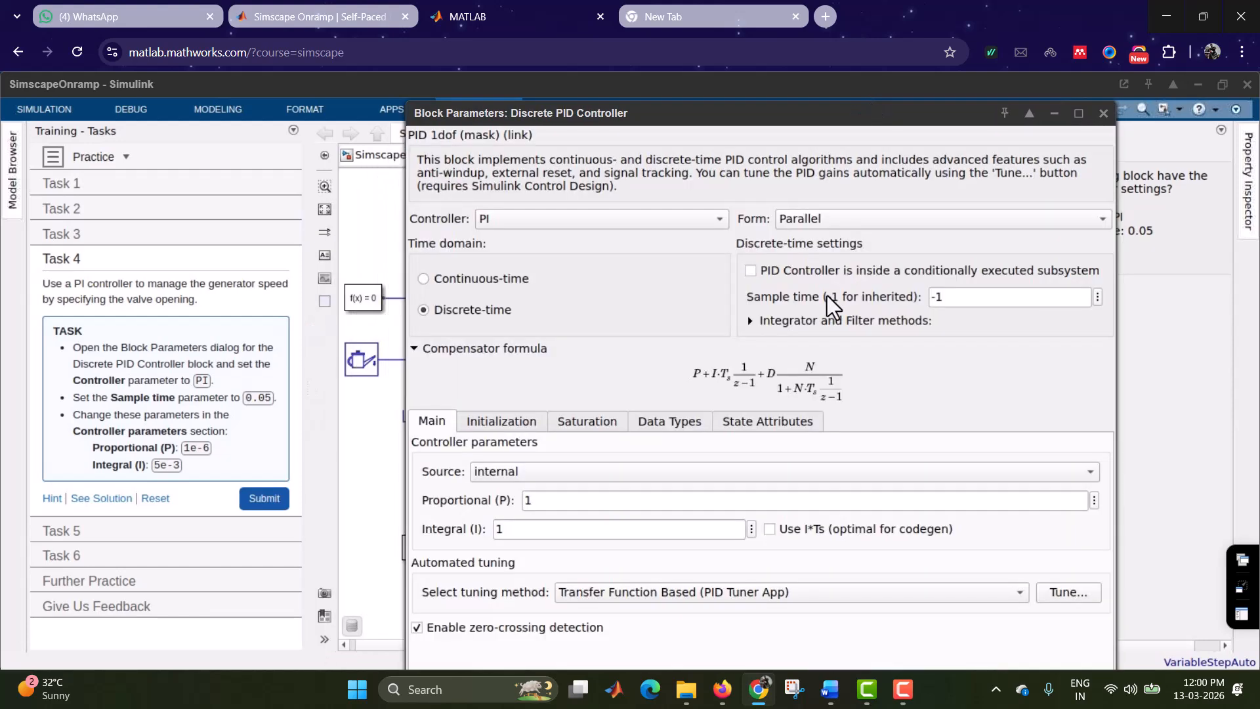
Step: Set the Discrete PID Controller's Sample time to 0.05
drag(760, 299, 824, 296)
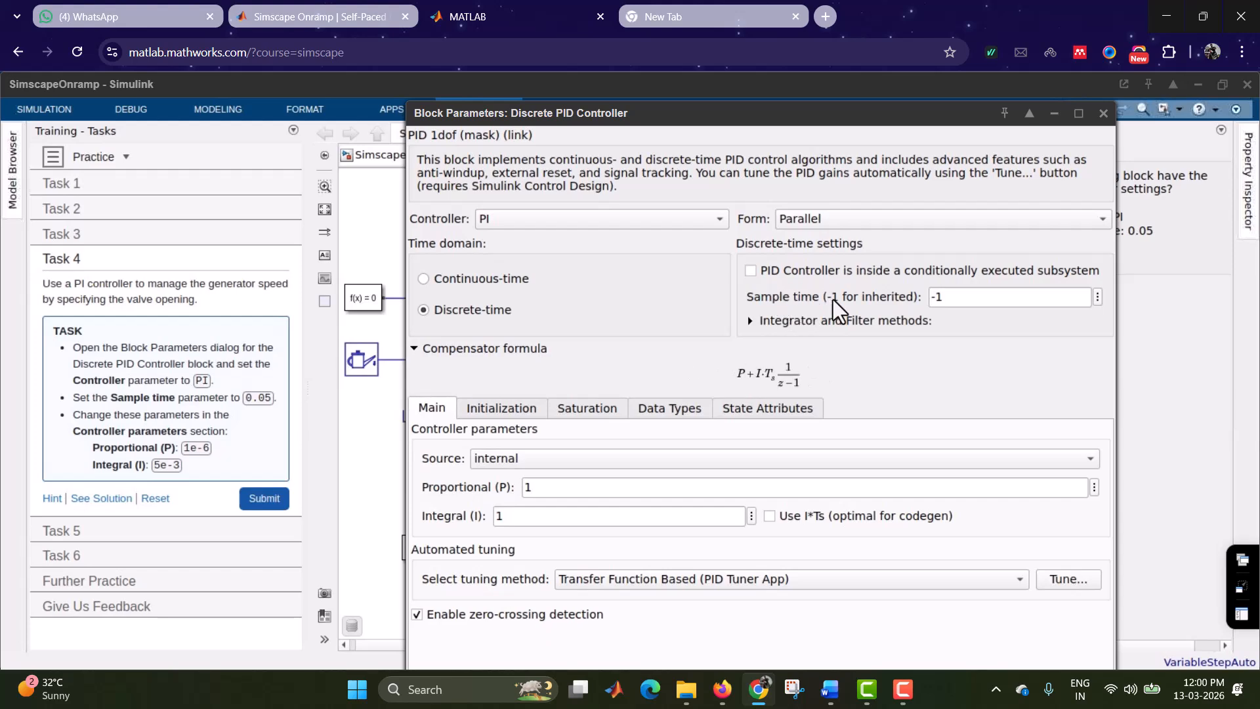
double_click(954, 296)
text(0.05)
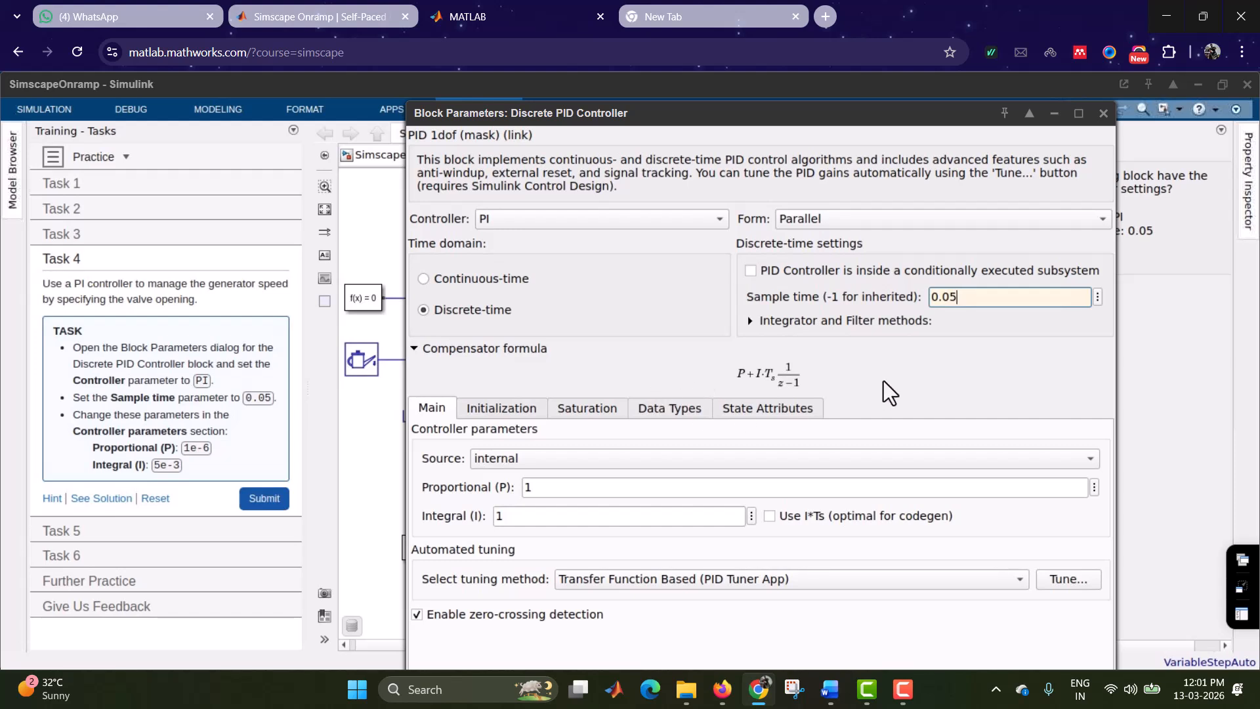
click(883, 381)
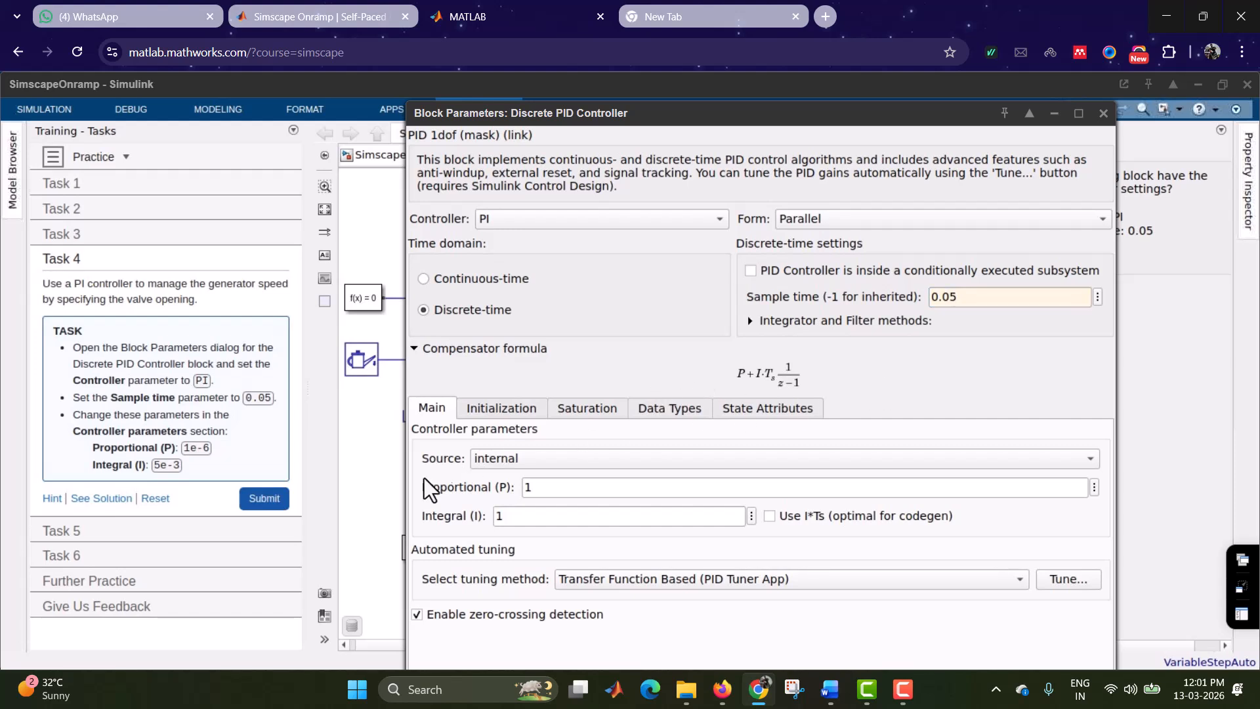
Step: Set the Discrete PID Controller's Proportional (P) gain to 1e-6 and Integral (I) gain to 5e-3, and confirm the parameters
double_click(546, 489)
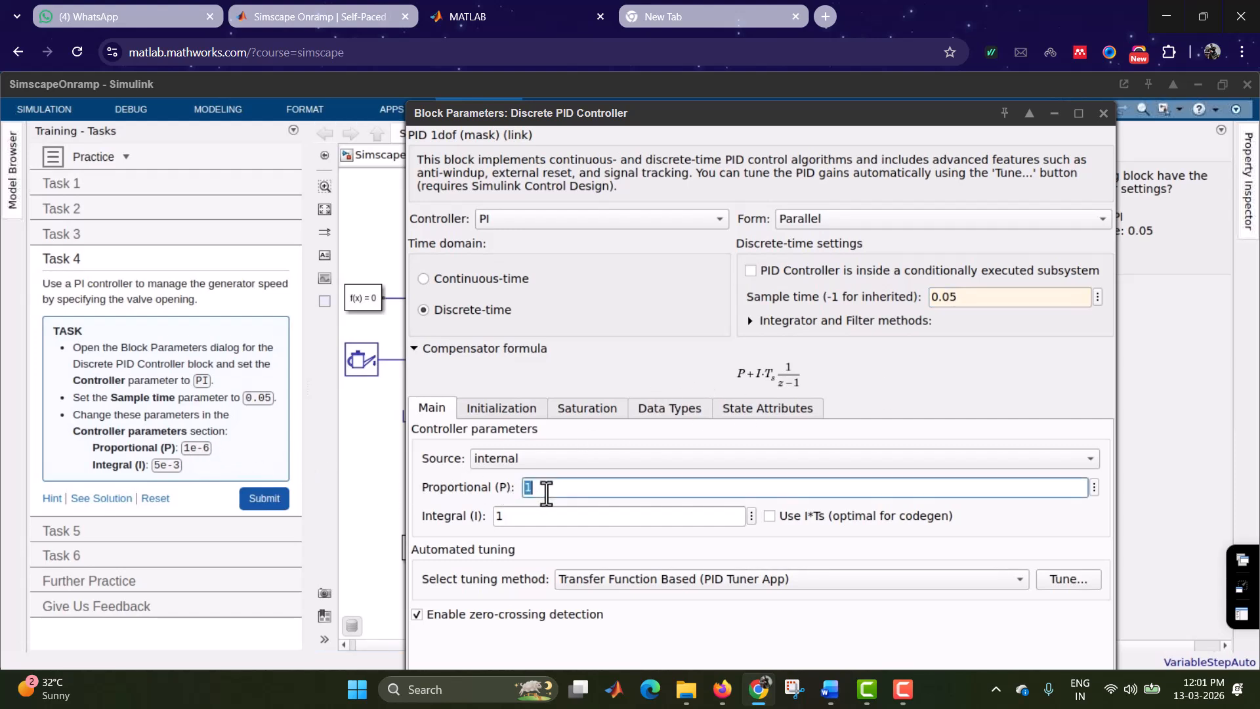
text(1e)
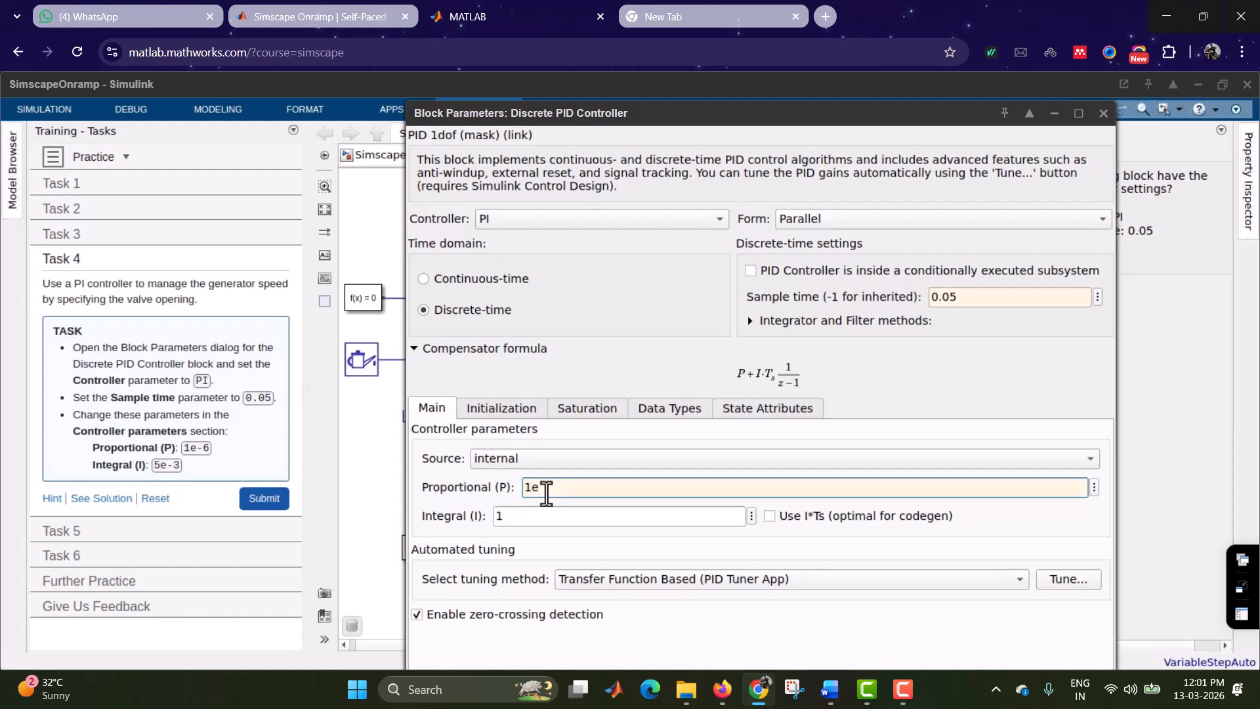
text(-6)
double_click(519, 518)
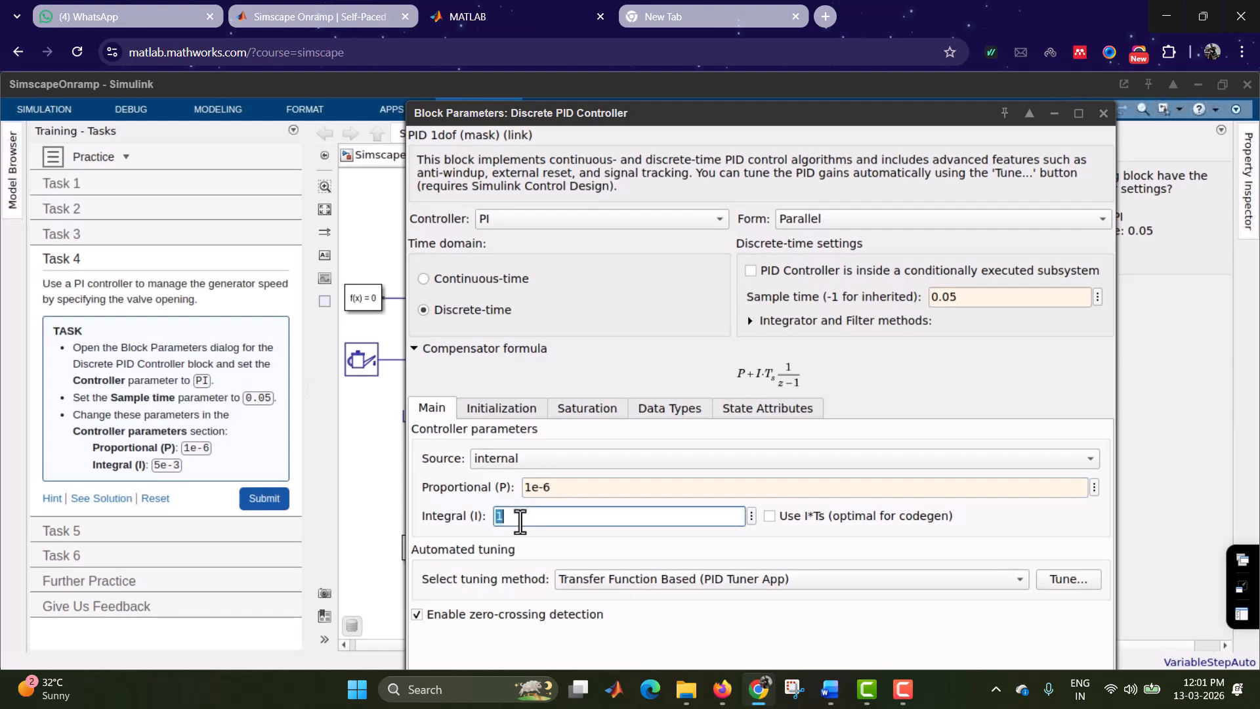
text(5e)
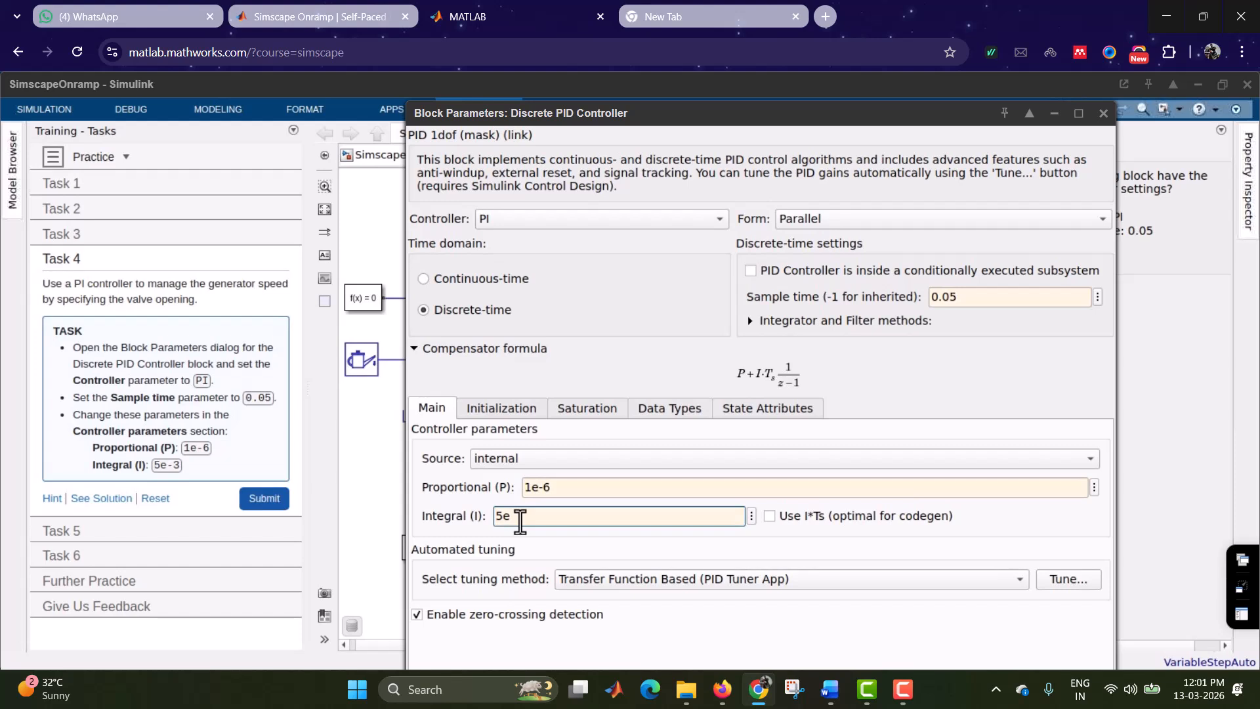
text(-3)
drag(906, 108, 888, 84)
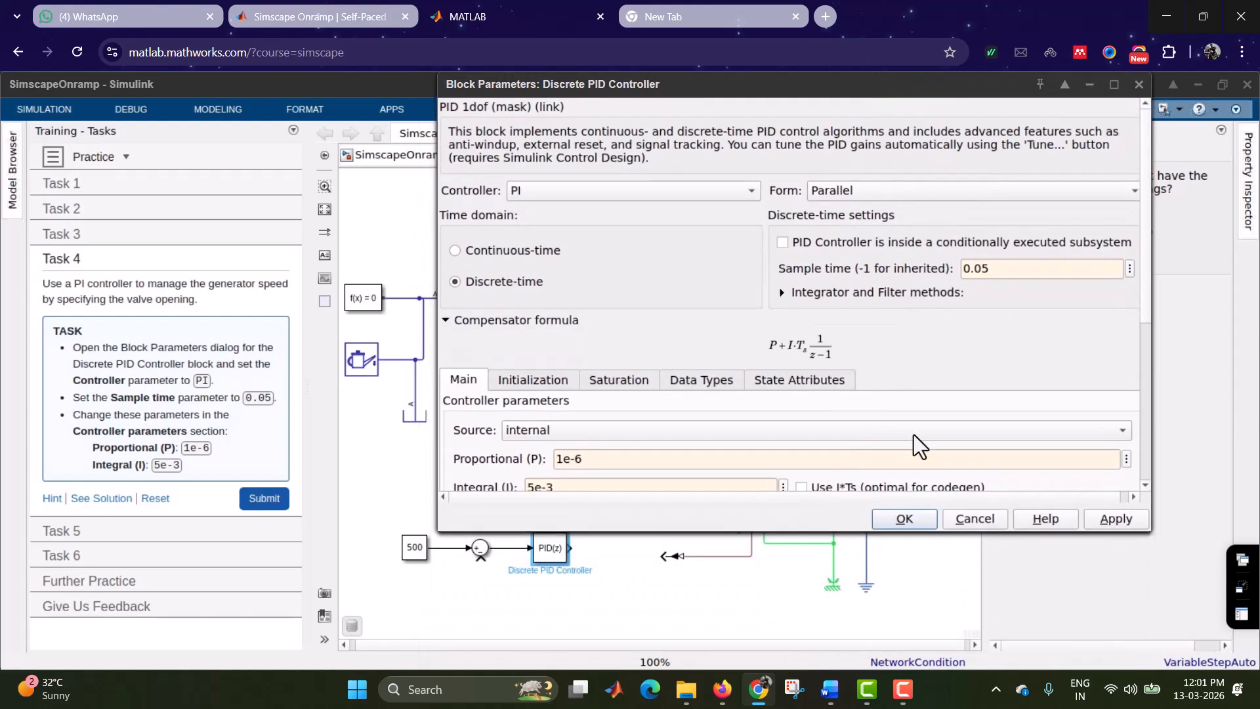
click(922, 521)
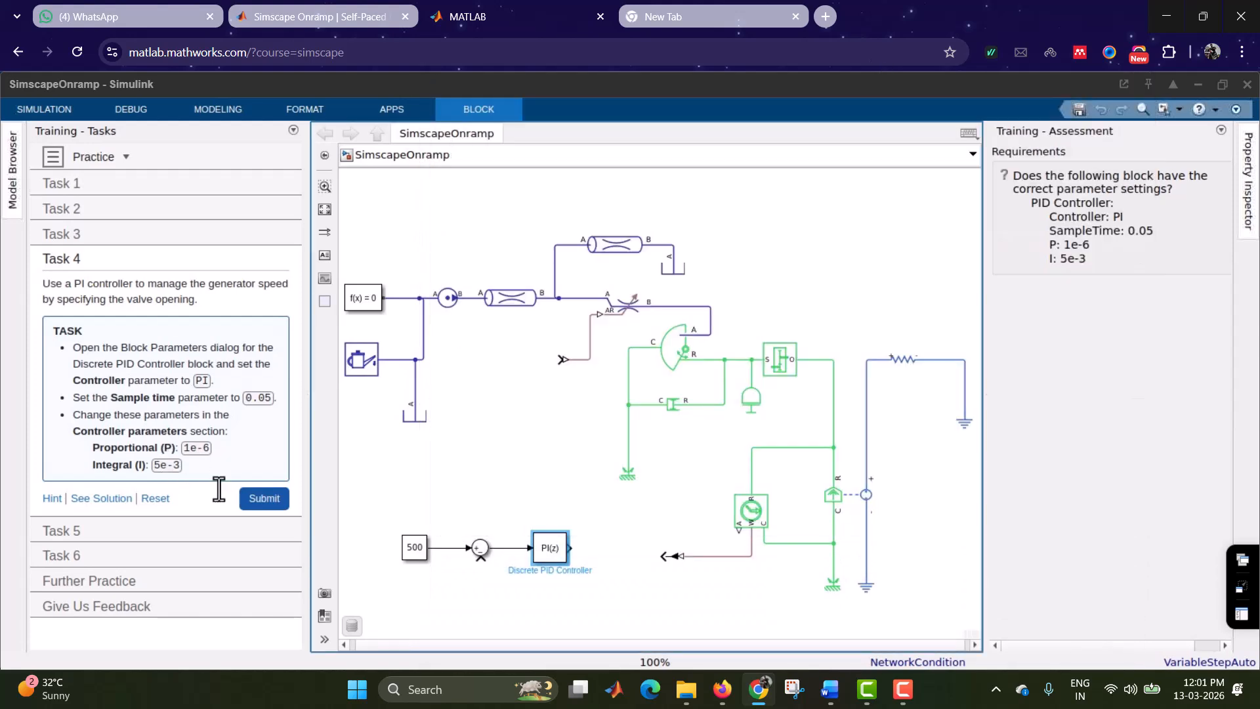
Step: Submit Task 4 for assessment and proceed to Task 5
click(262, 500)
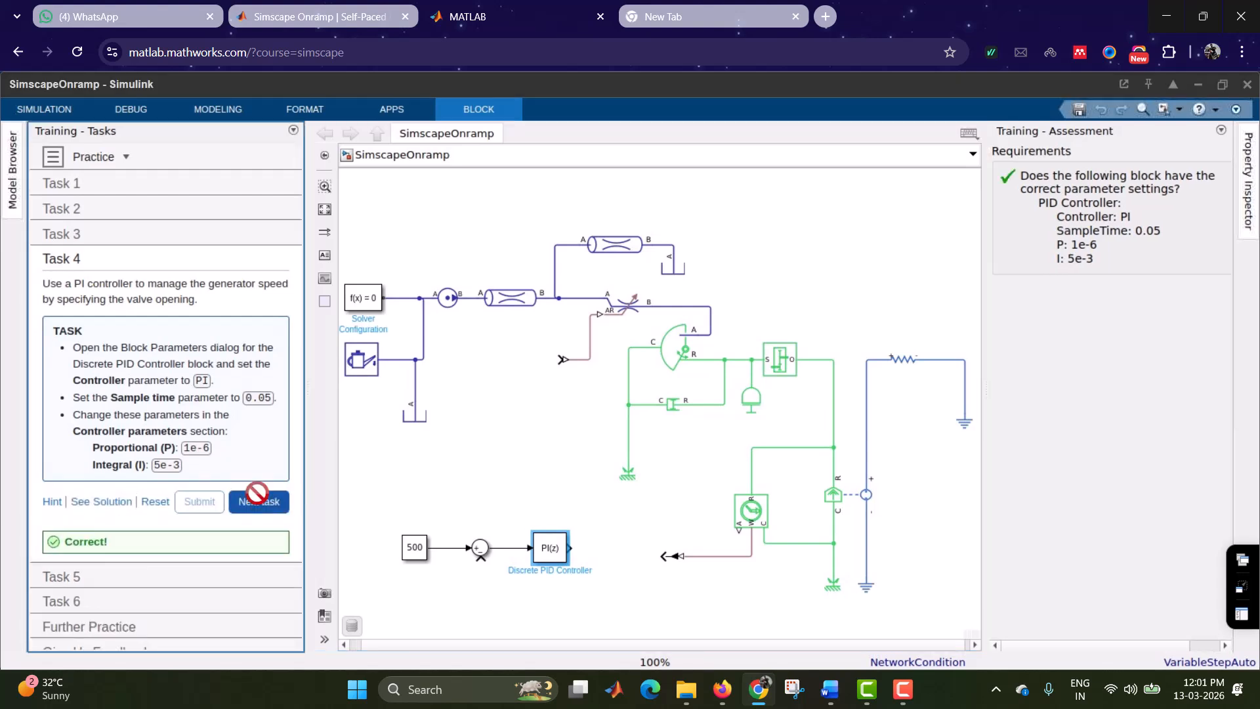
click(242, 512)
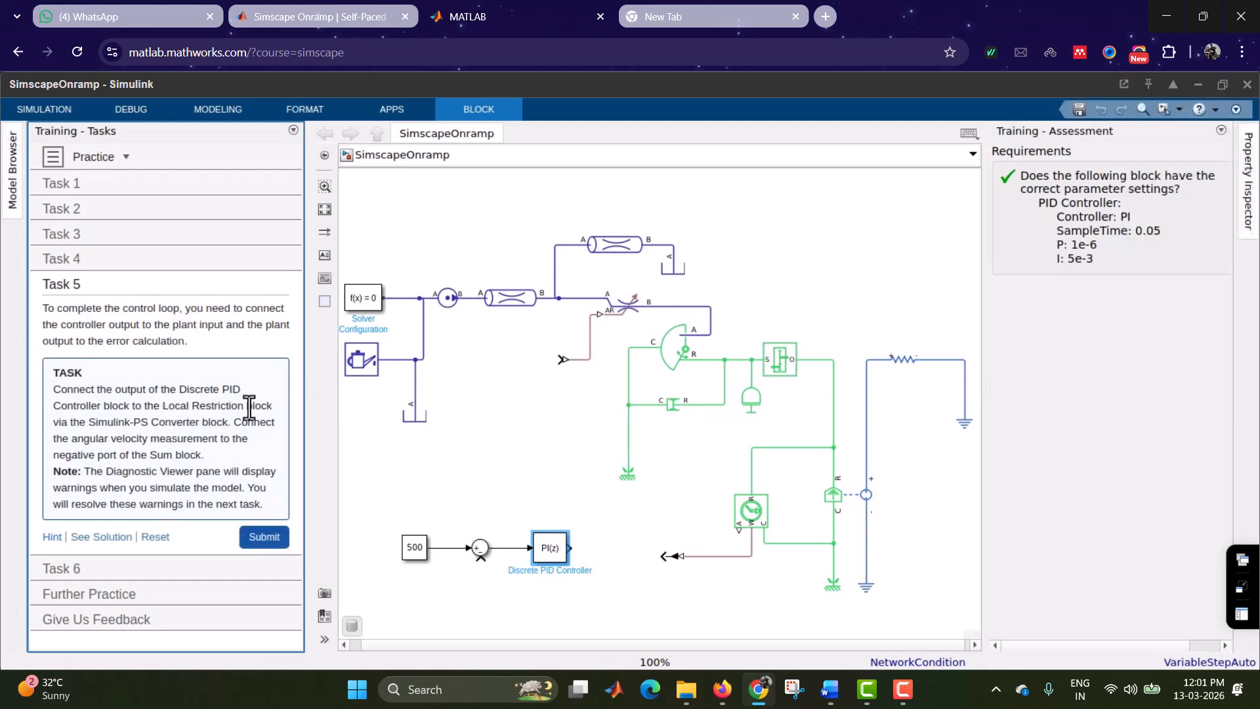
Step: Connect the Discrete PID Controller's output to the input of the Simulink-PS Converter feeding the Local Restriction block
click(624, 307)
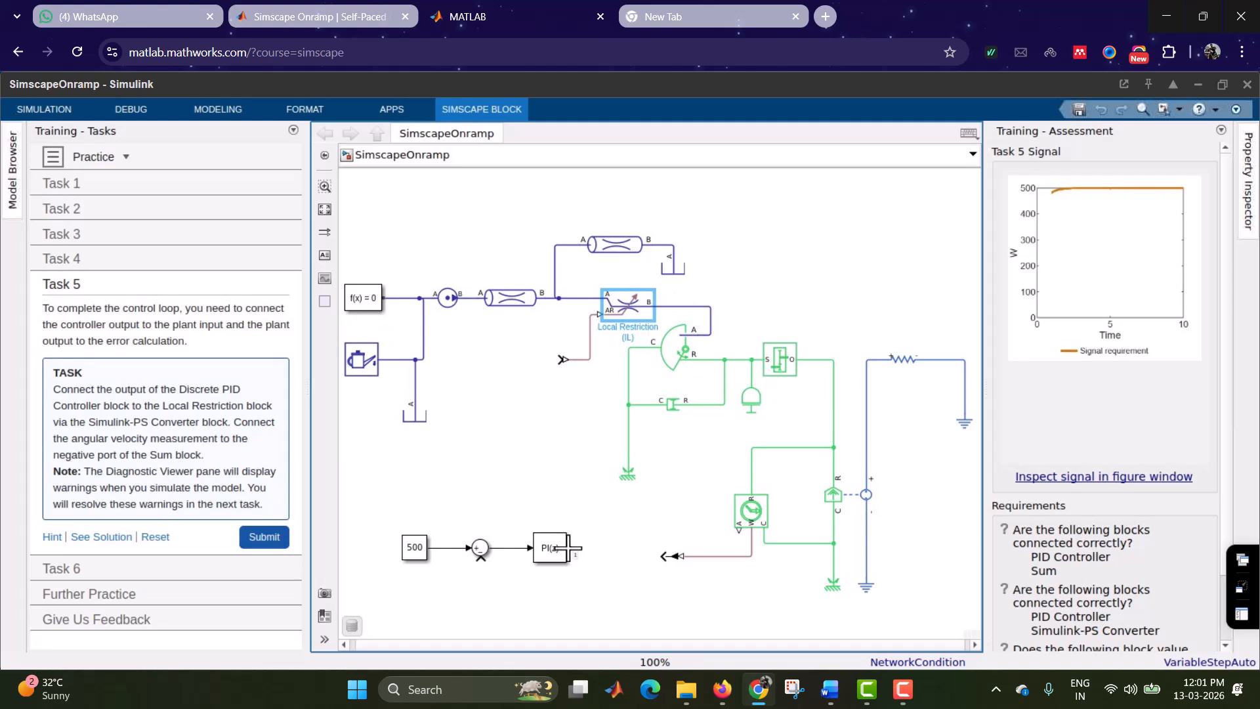
drag(569, 547, 562, 359)
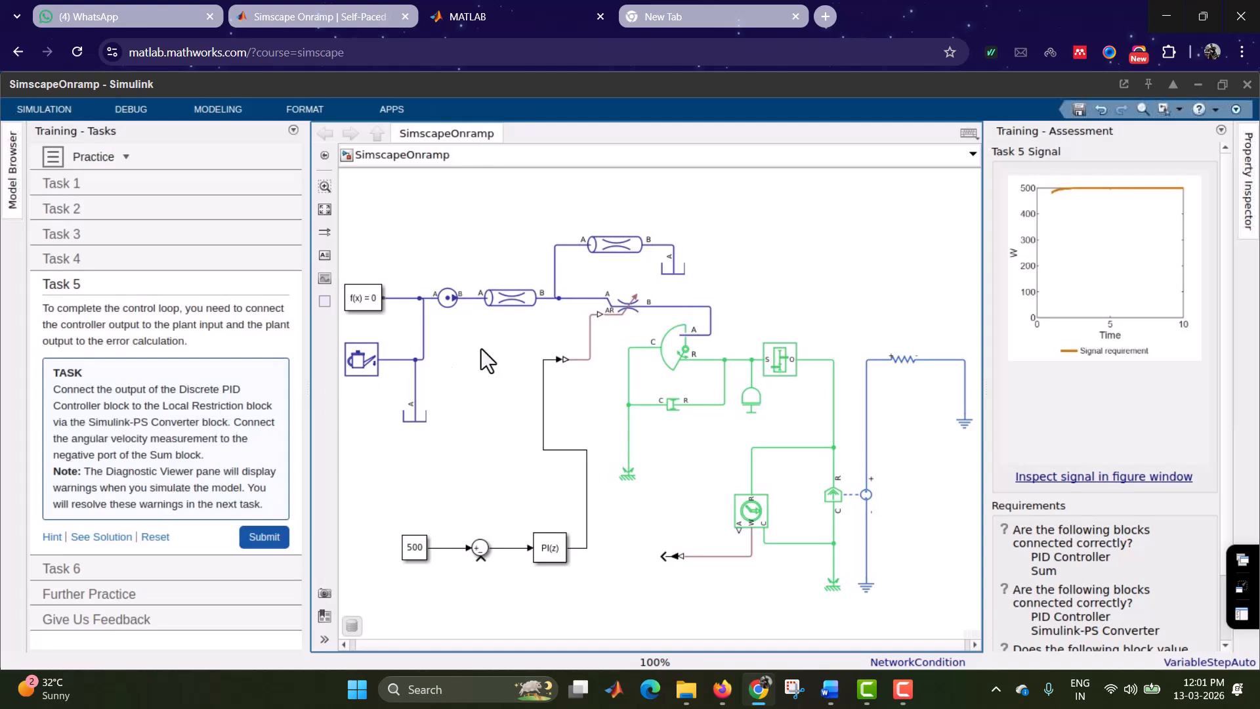
click(564, 361)
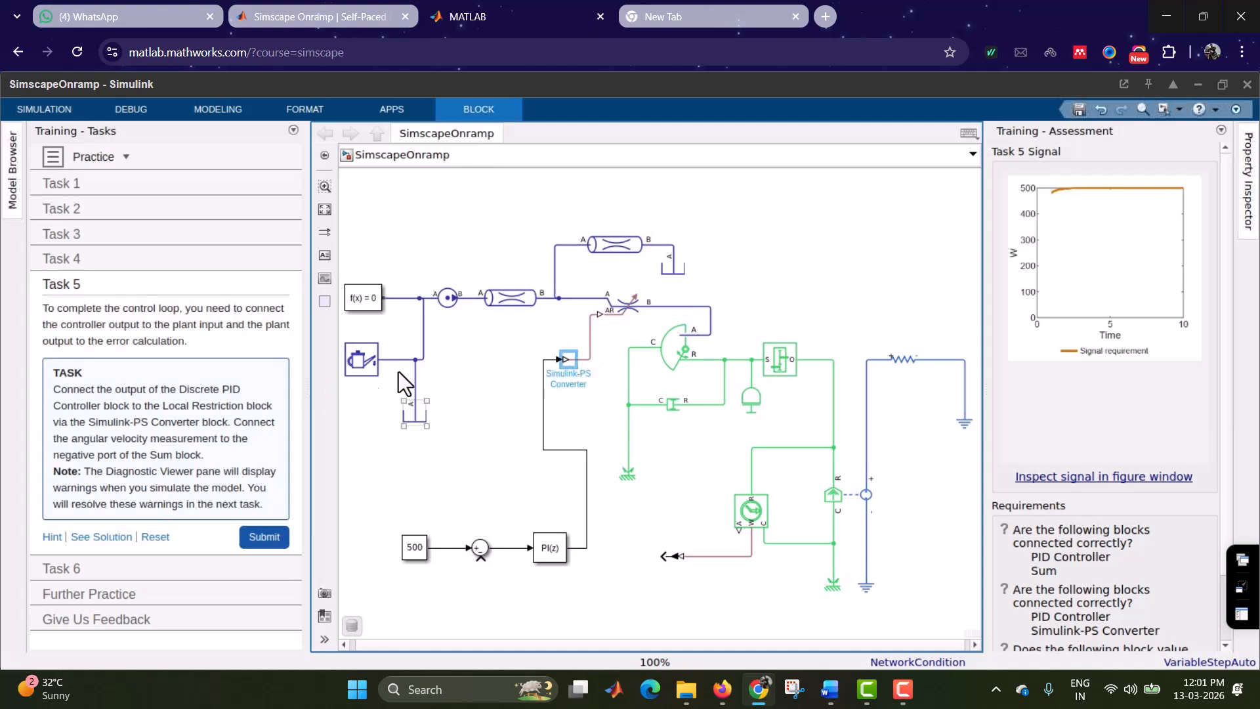
Step: Reveal the Task 5 solution diagram and examine how the motion sensor's output feeds back to the Sum block
click(749, 516)
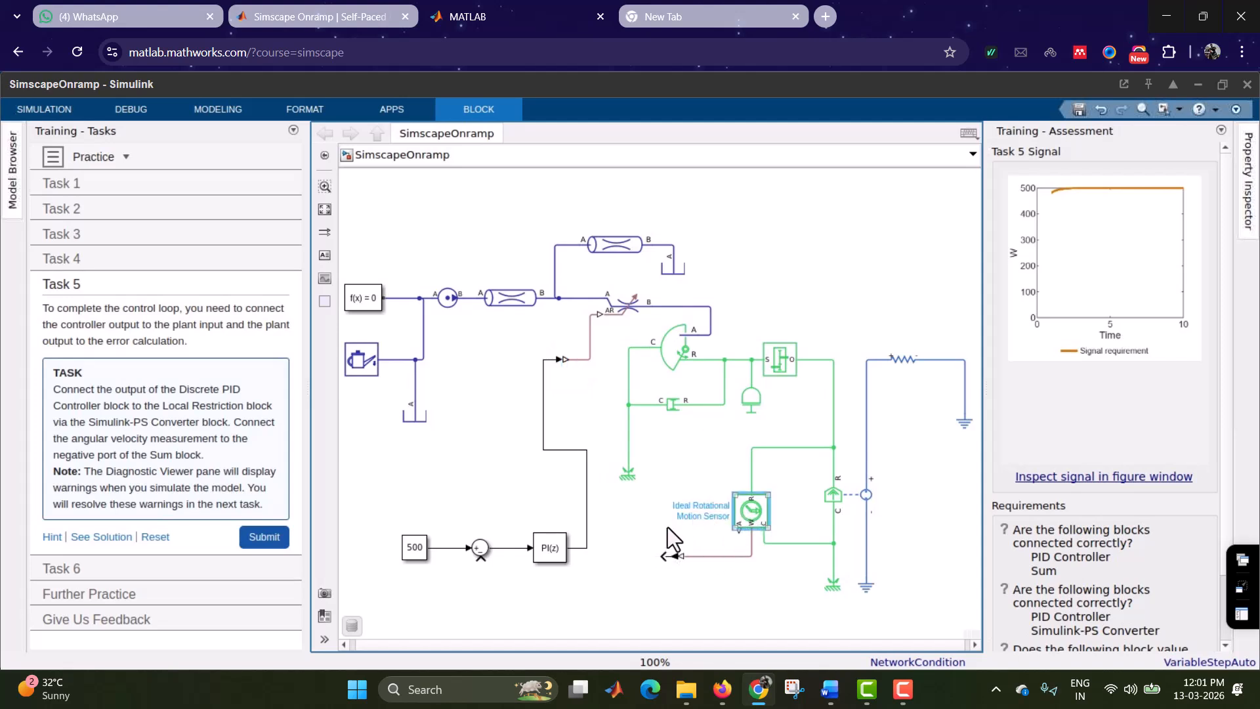
click(675, 557)
key(Delete)
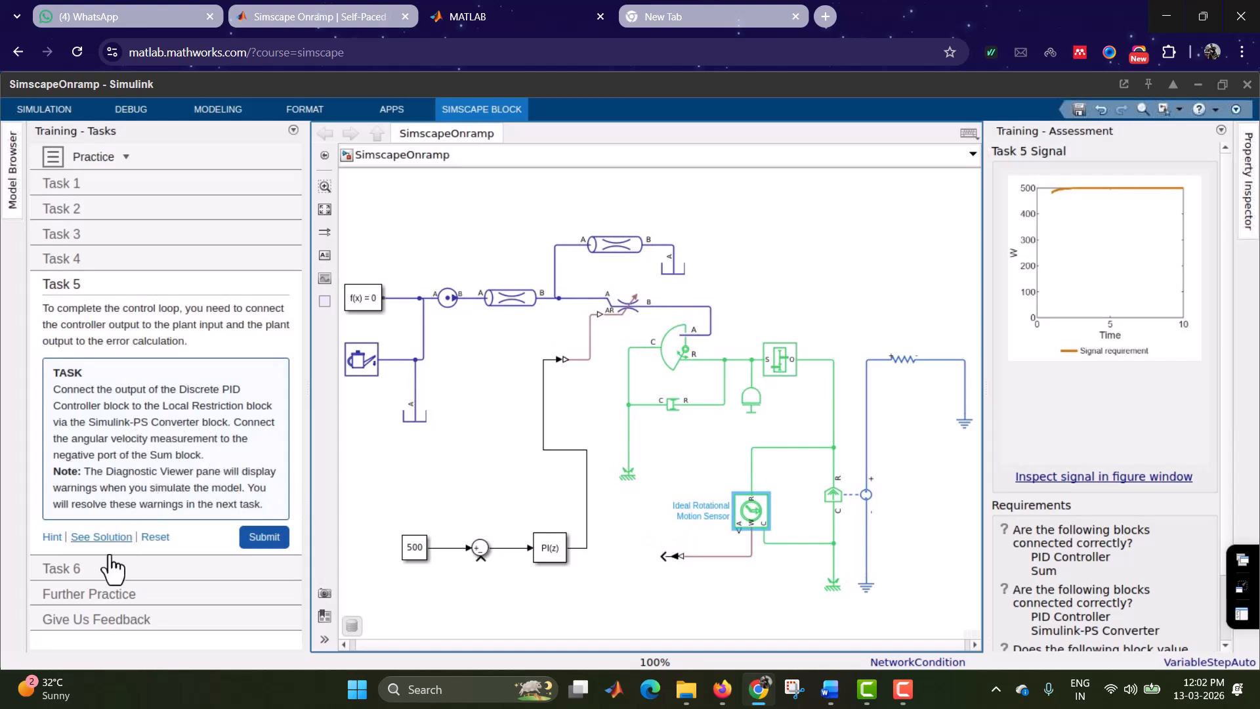
click(95, 538)
scroll(157, 543, down, 3)
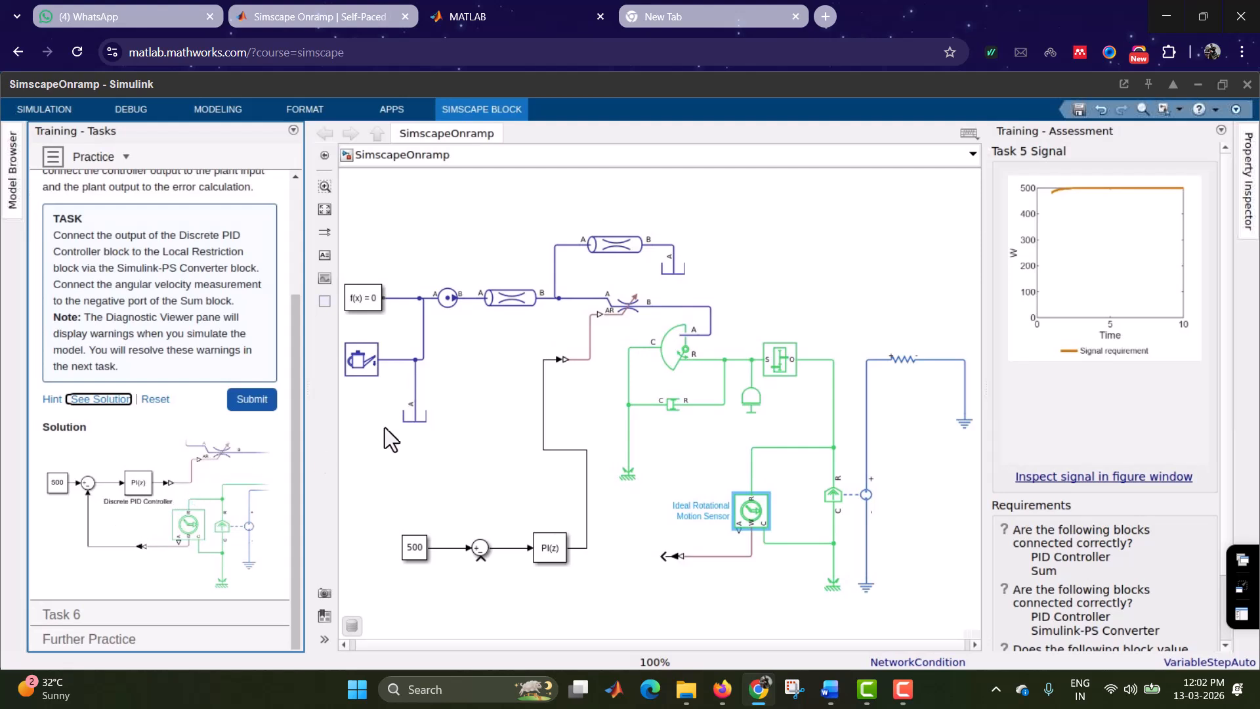
Step: Connect the converted angular velocity signal from the Ideal Rotational Motion Sensor to the Sum block's negative port
click(620, 311)
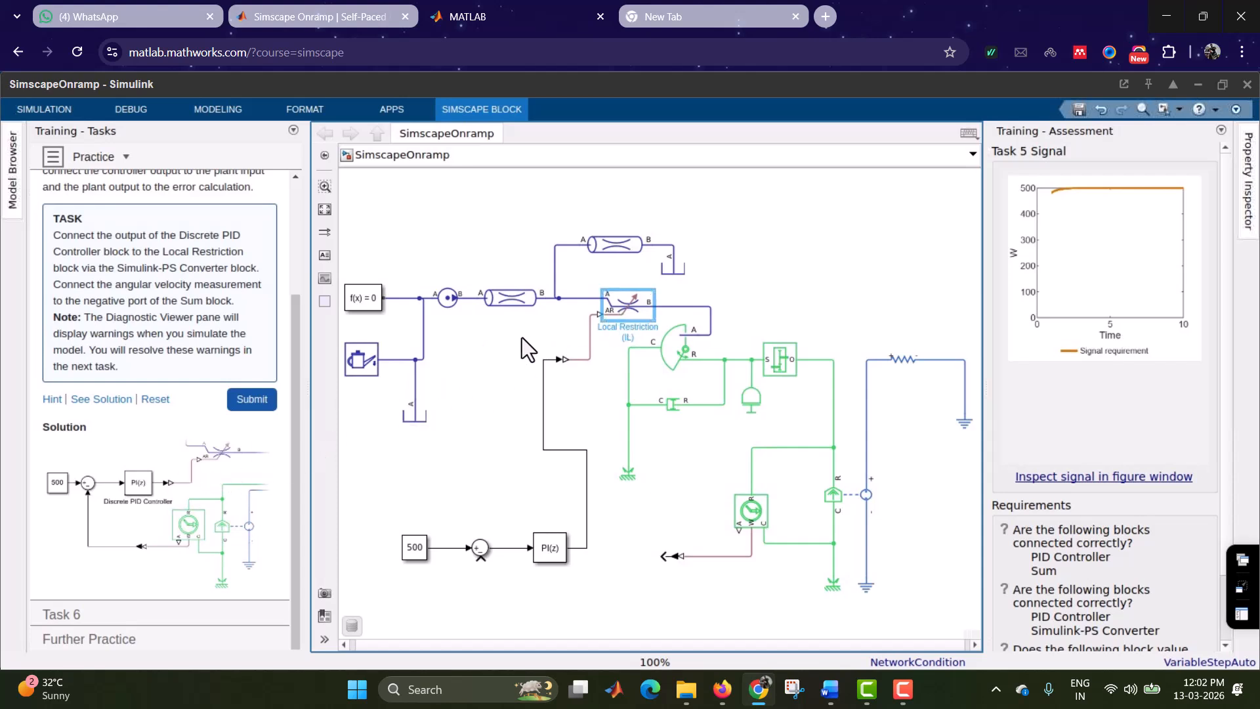
click(566, 362)
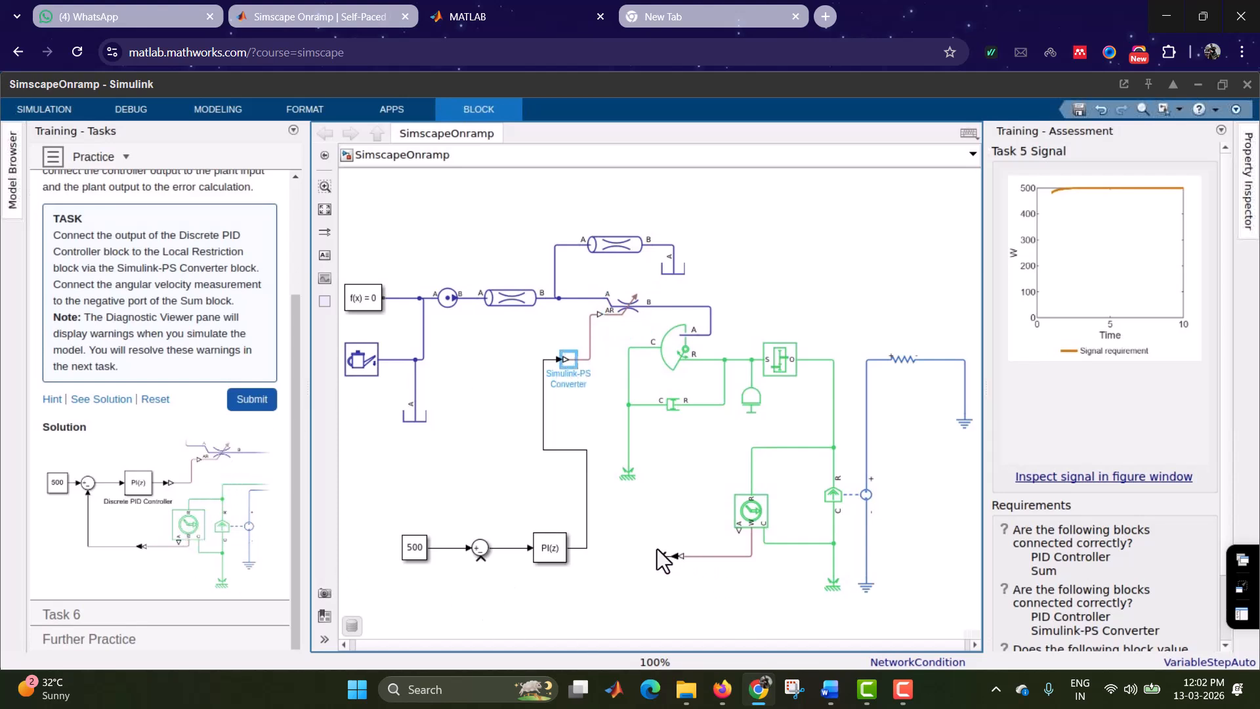
mouse_move(663, 556)
mouse_down()
mouse_move(479, 582)
mouse_move(481, 561)
mouse_up()
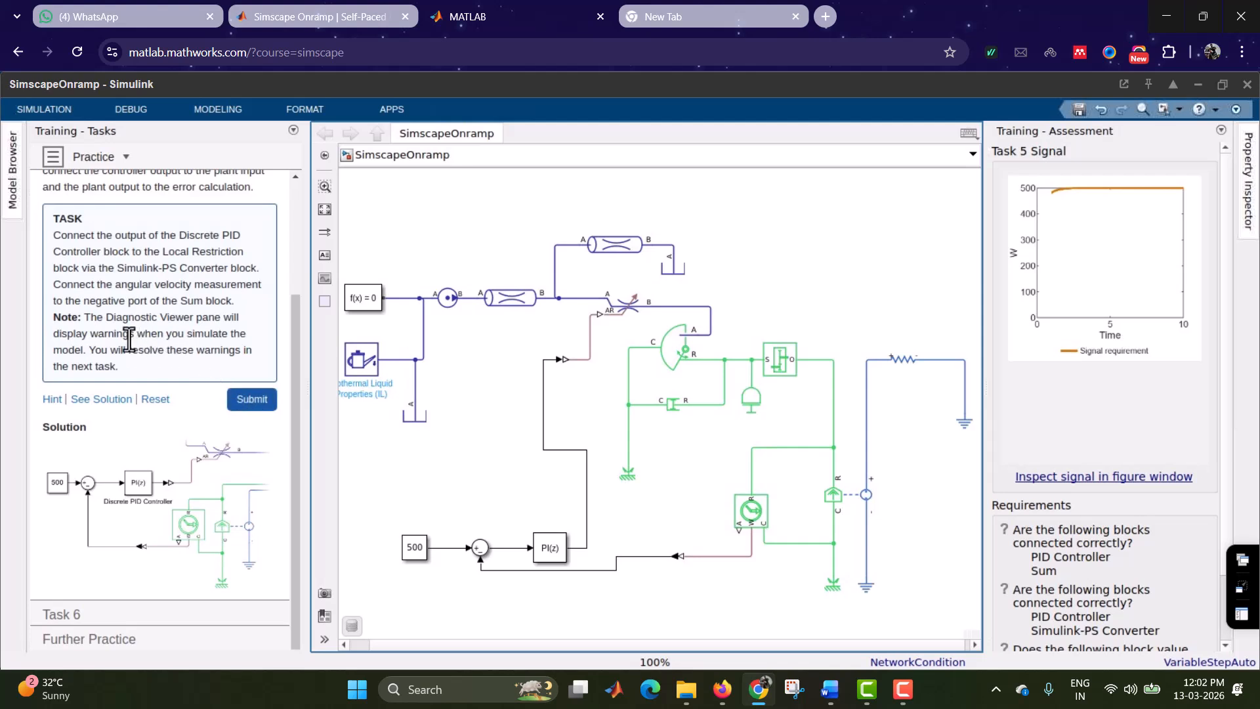
Step: Read the note about simulation warnings, submit Task 5 for assessment, and proceed to Task 6
drag(87, 321, 223, 377)
click(162, 348)
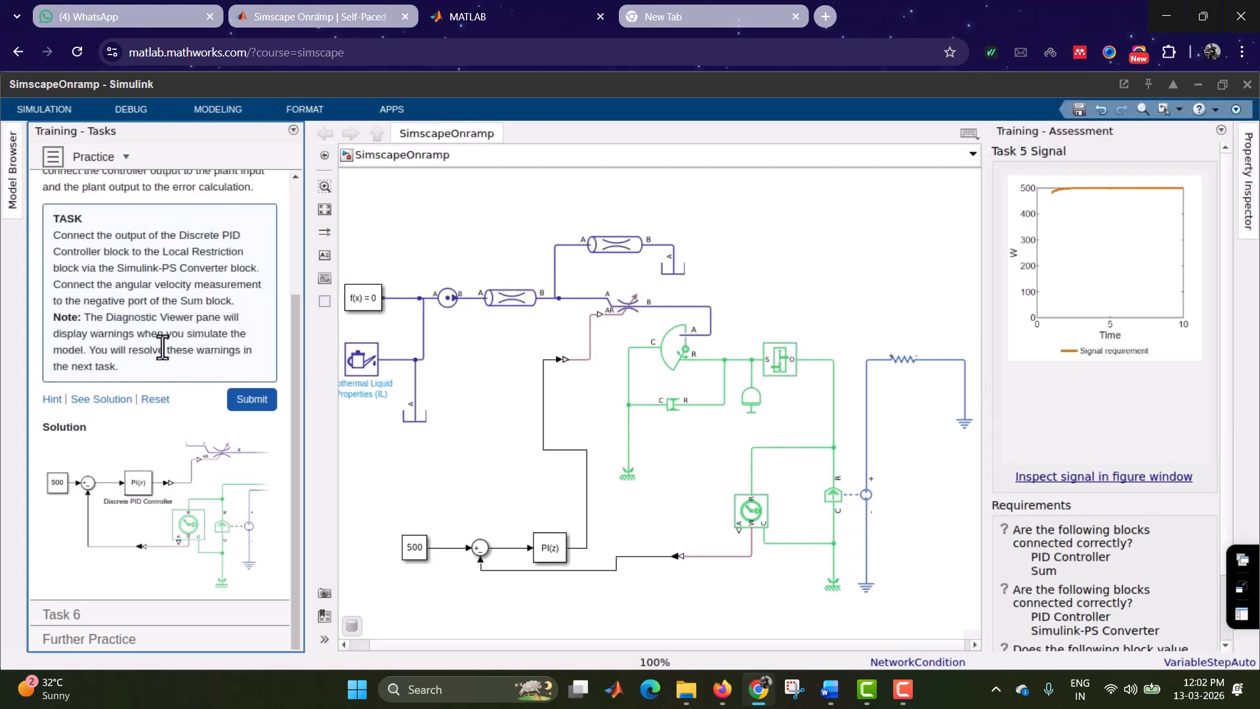
click(252, 400)
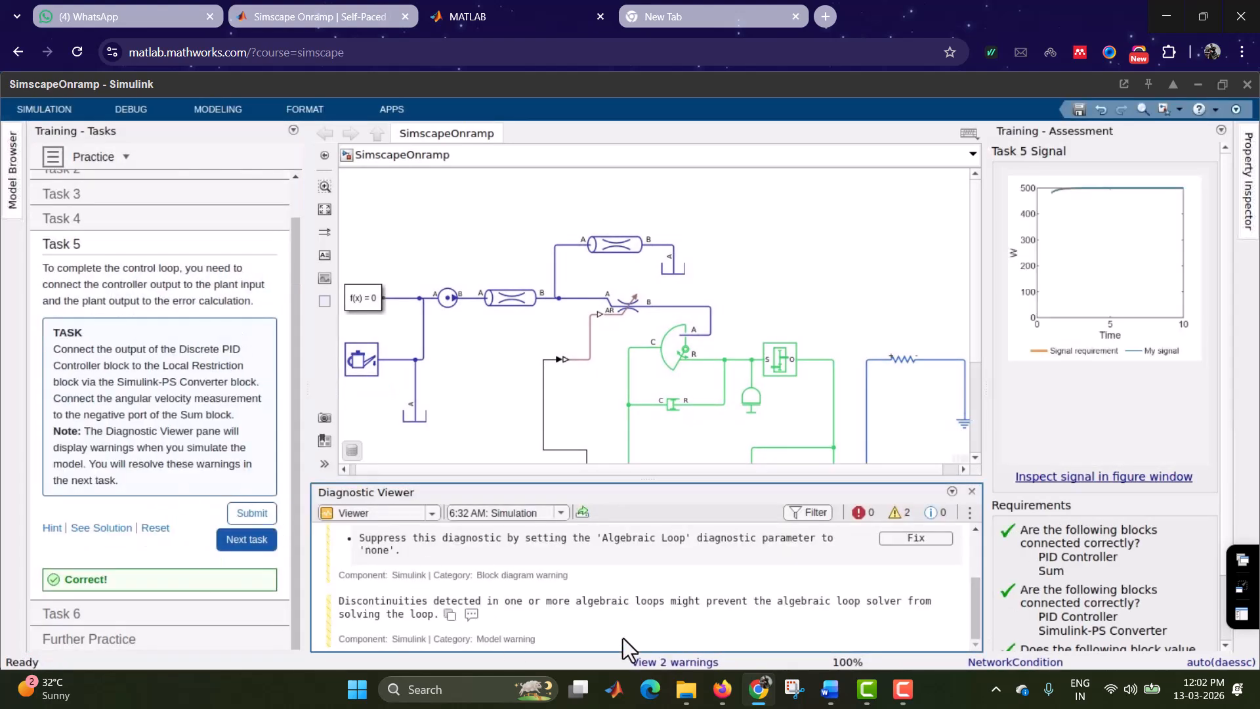
click(250, 539)
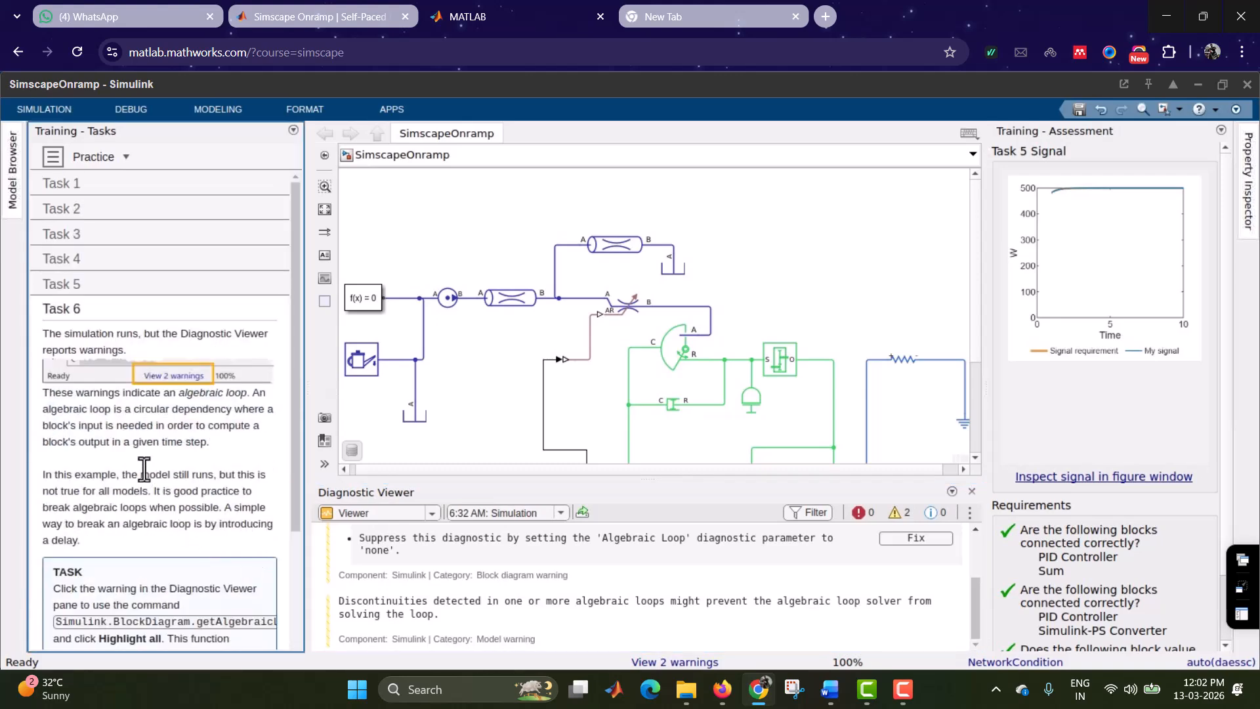
Step: Examine the Task 6 instructions and the algebraic loop warning's suggested actions in the Diagnostic Viewer
scroll(143, 468, down, 3)
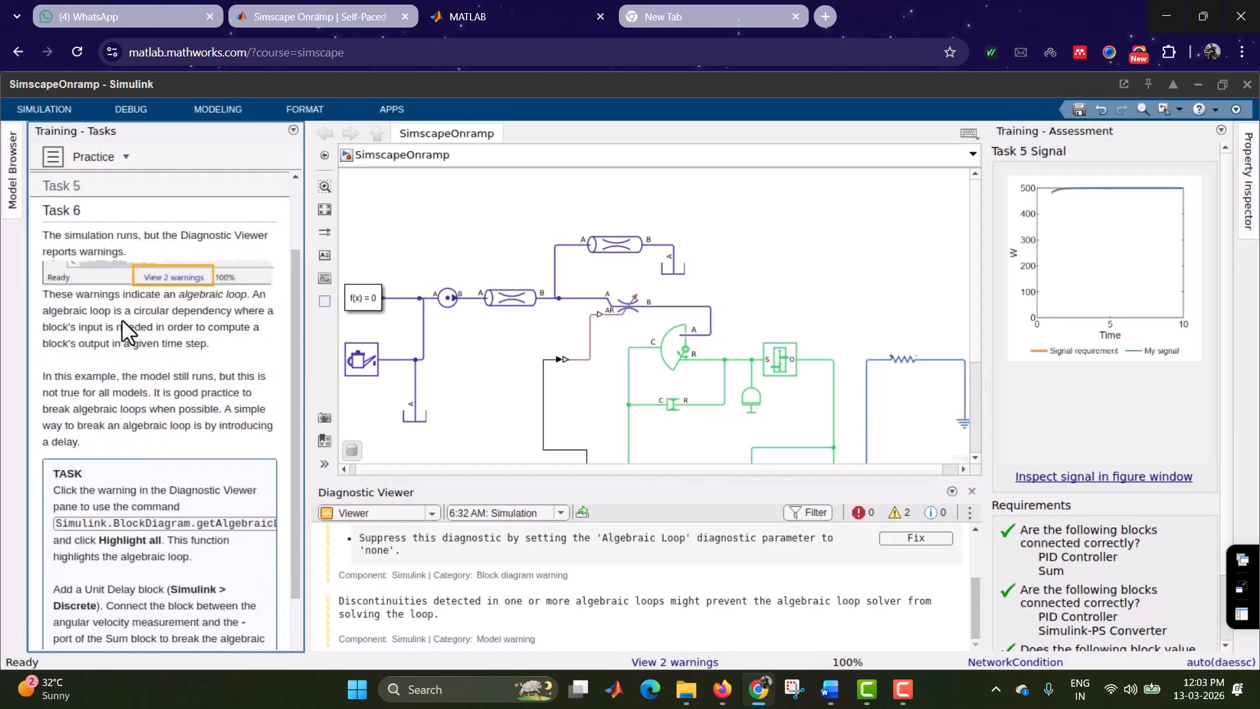
scroll(142, 410, down, 3)
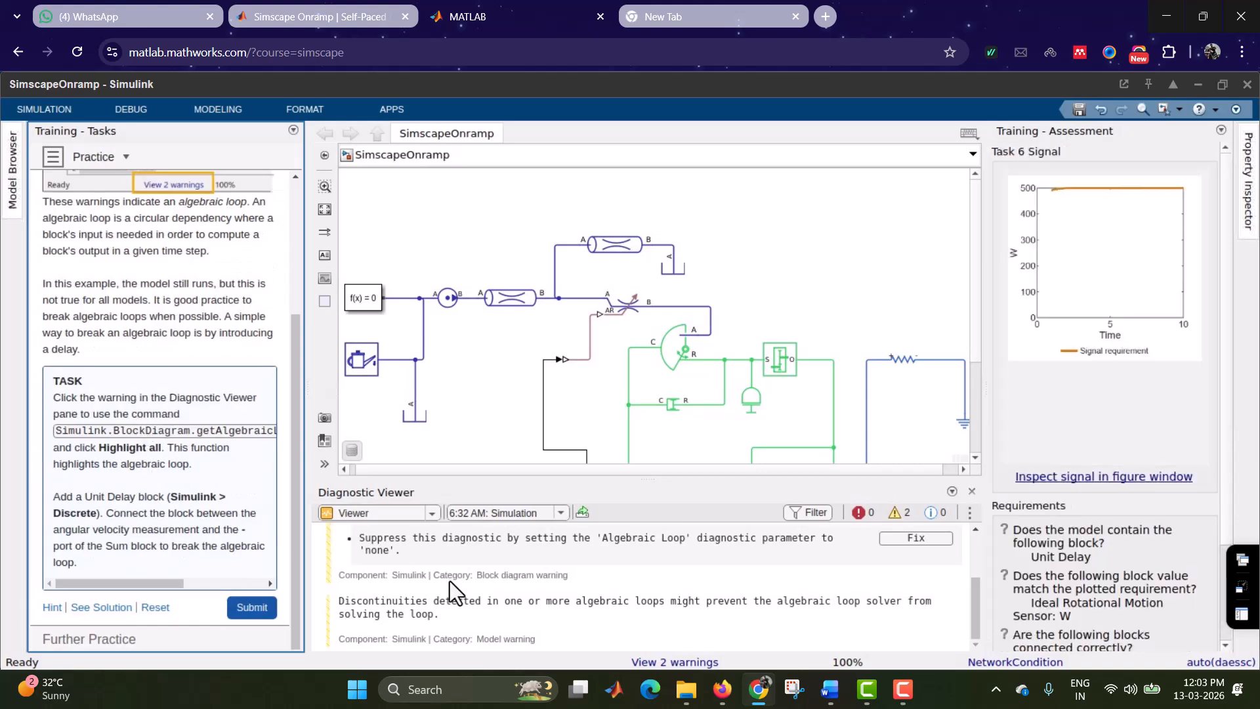
scroll(450, 581, up, 3)
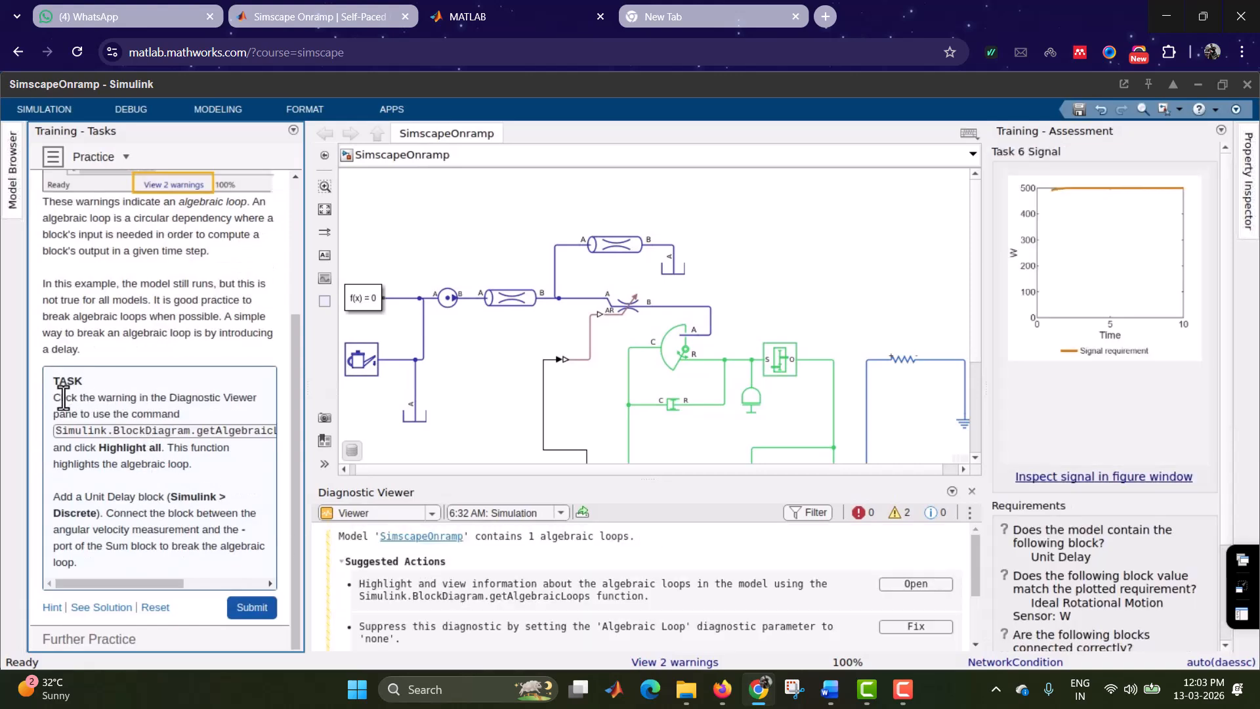
drag(65, 401, 151, 414)
click(152, 414)
drag(151, 589, 115, 577)
drag(56, 431, 274, 431)
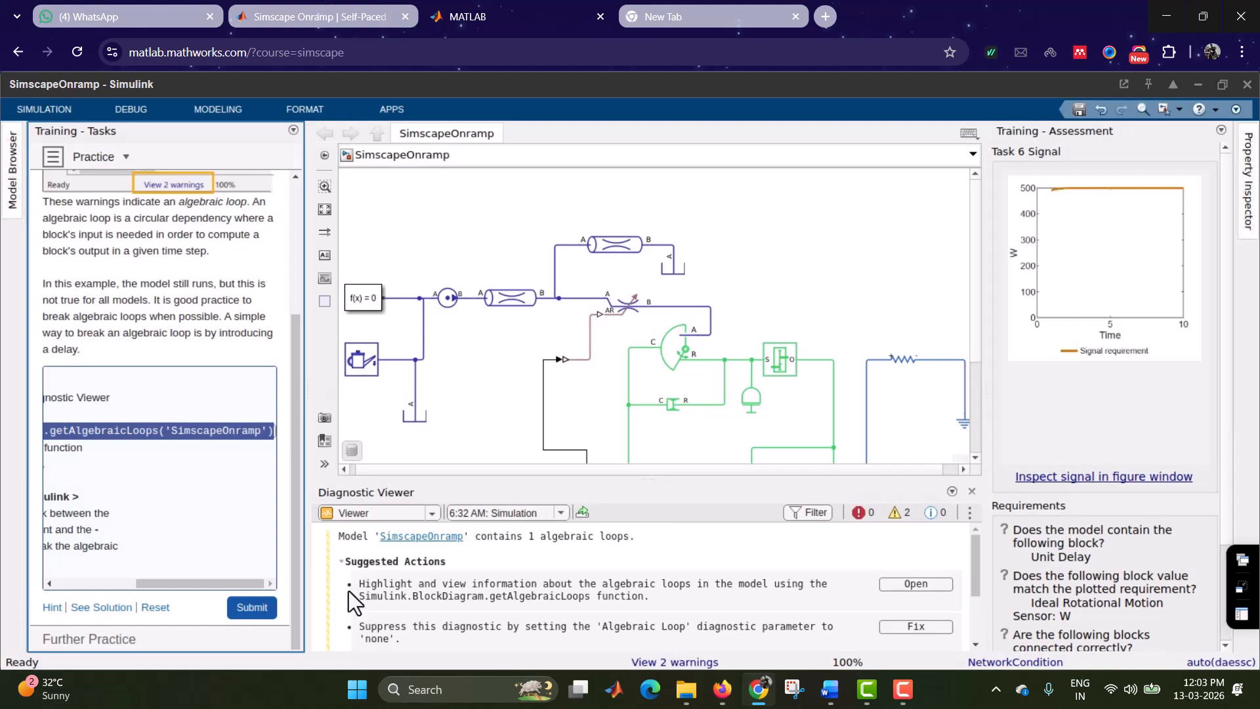
scroll(529, 609, down, 3)
scroll(549, 619, up, 3)
click(184, 509)
drag(191, 585, 50, 575)
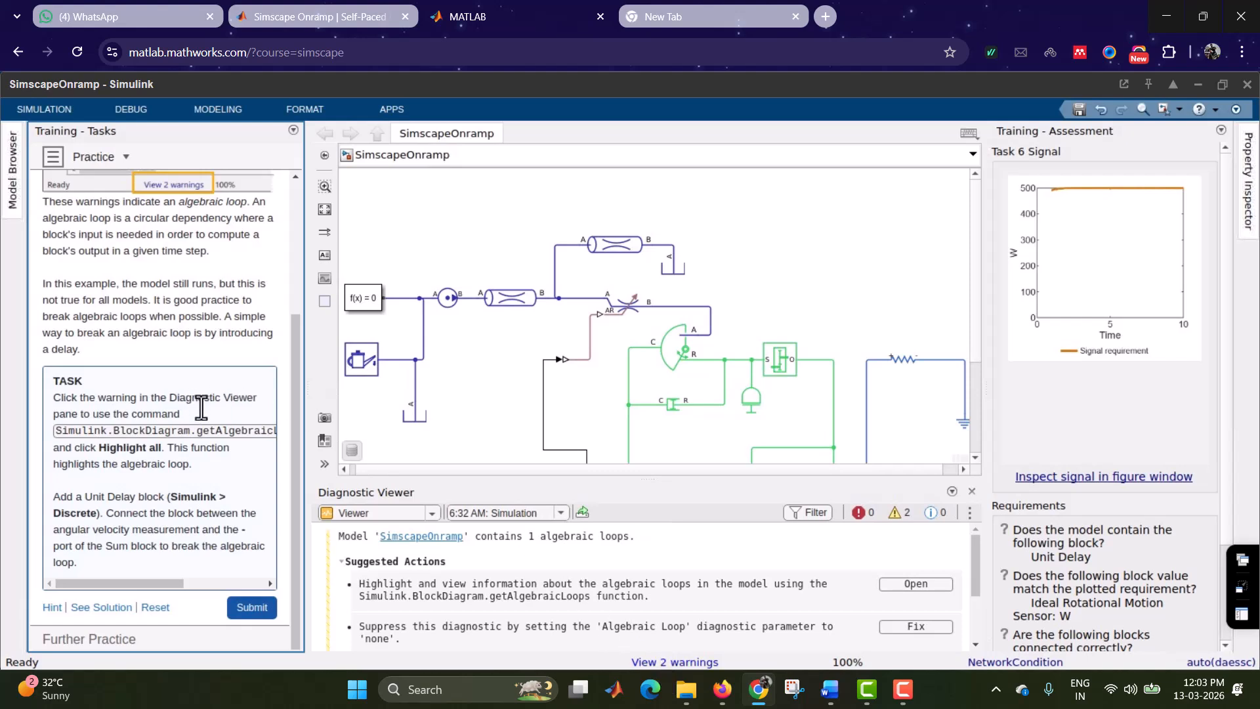
click(383, 517)
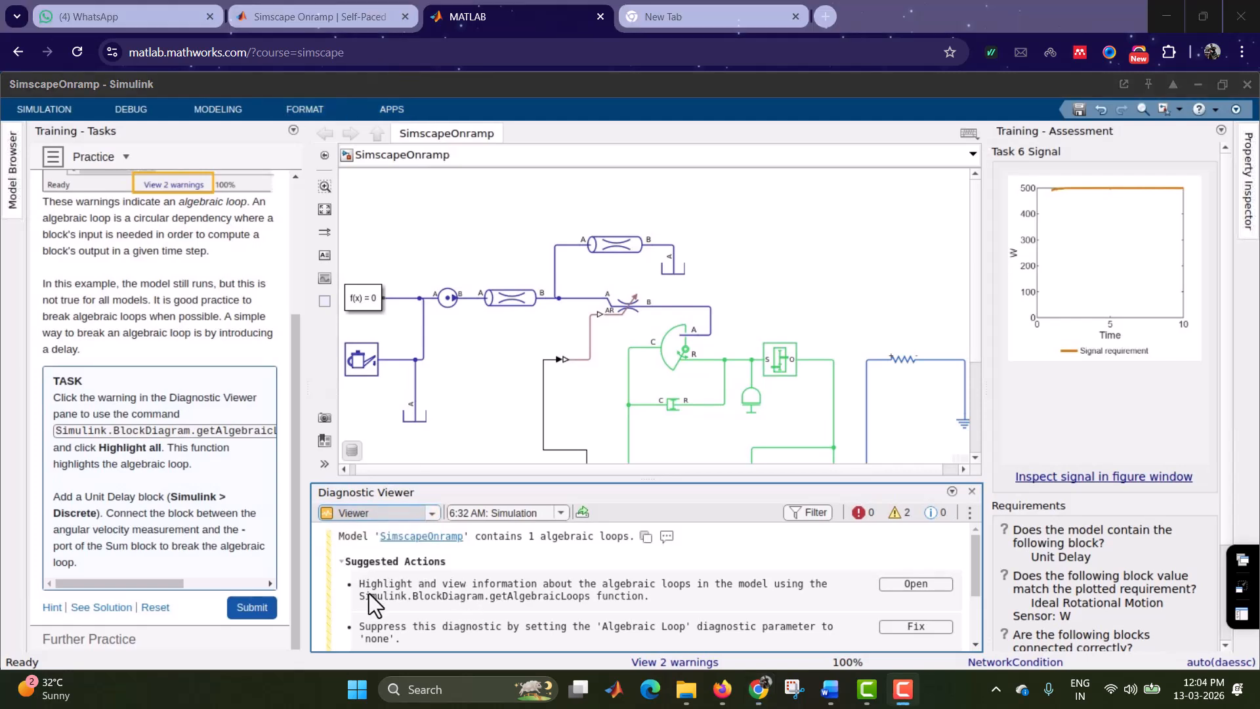
drag(368, 593, 636, 596)
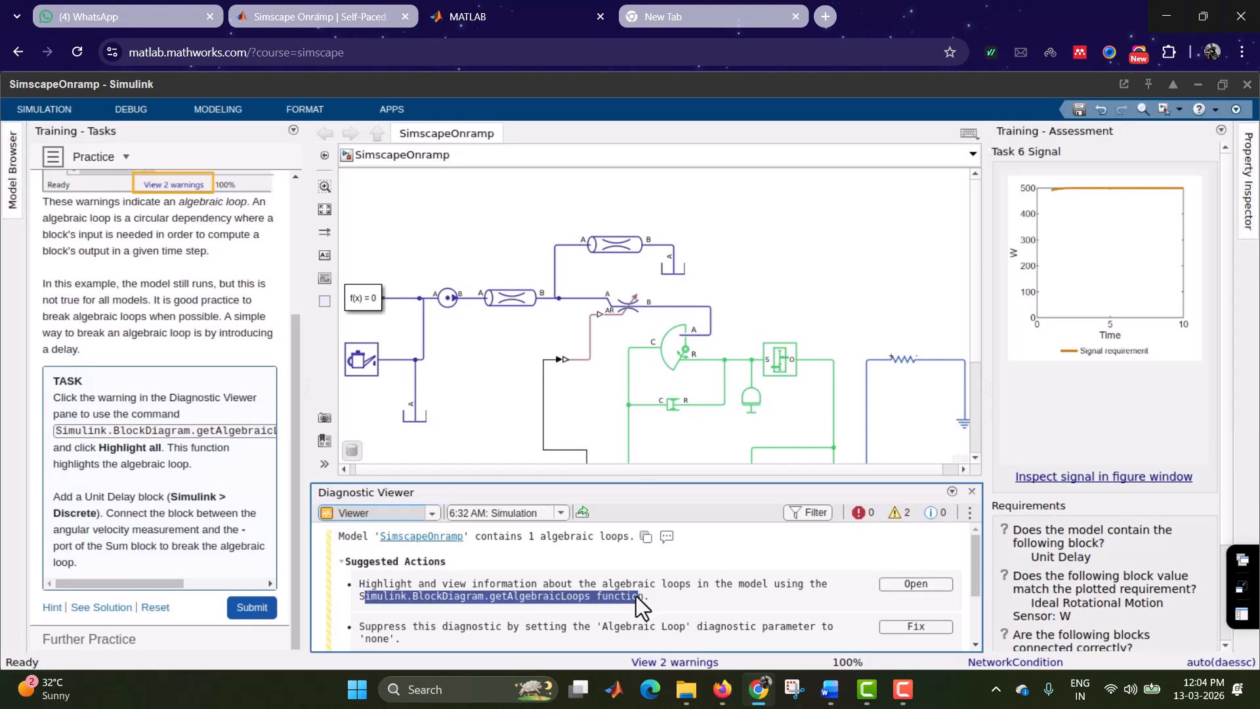
click(511, 588)
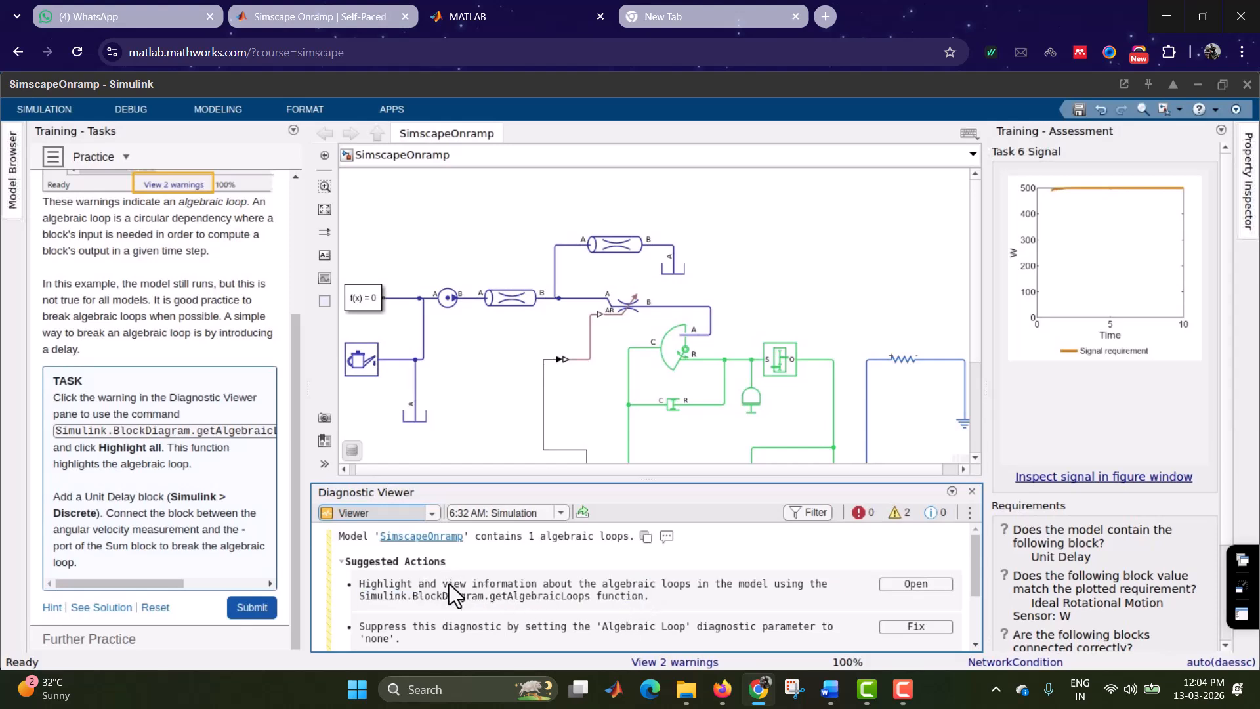
Step: Highlight all algebraic loops through the warning's getAlgebraicLoops suggestion, and clear the loops window and Diagnostic Viewer from view
click(902, 586)
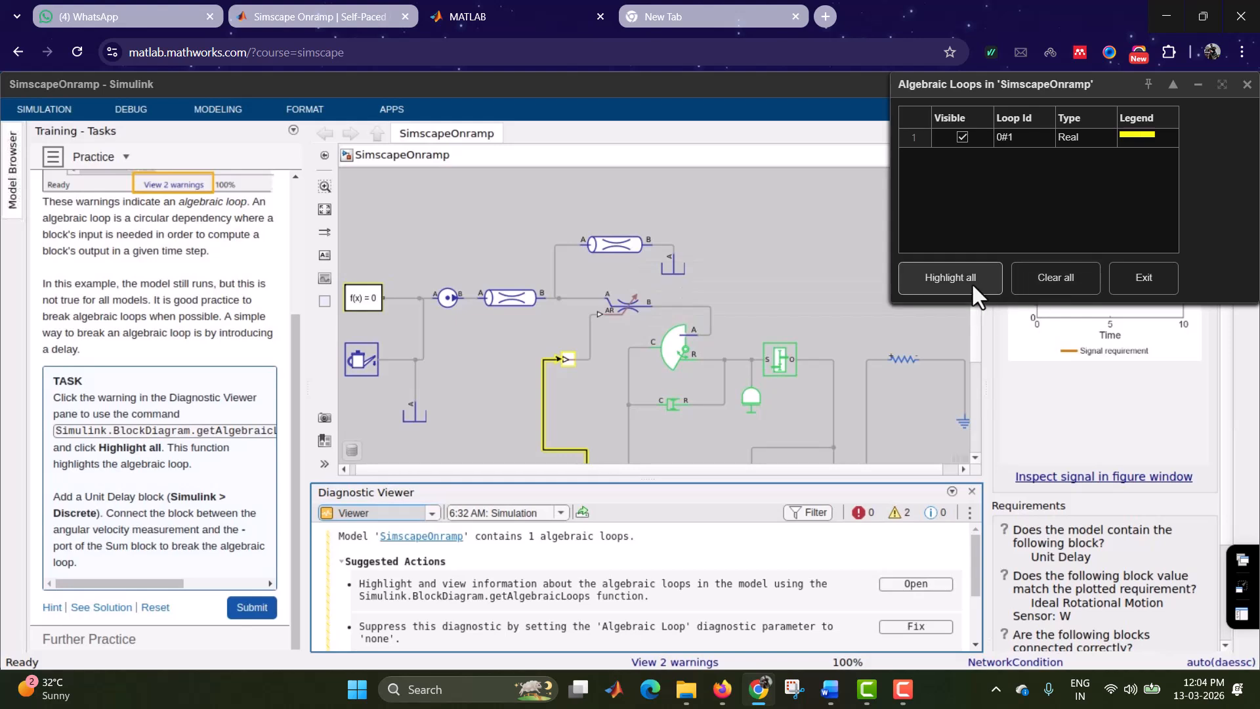
click(971, 282)
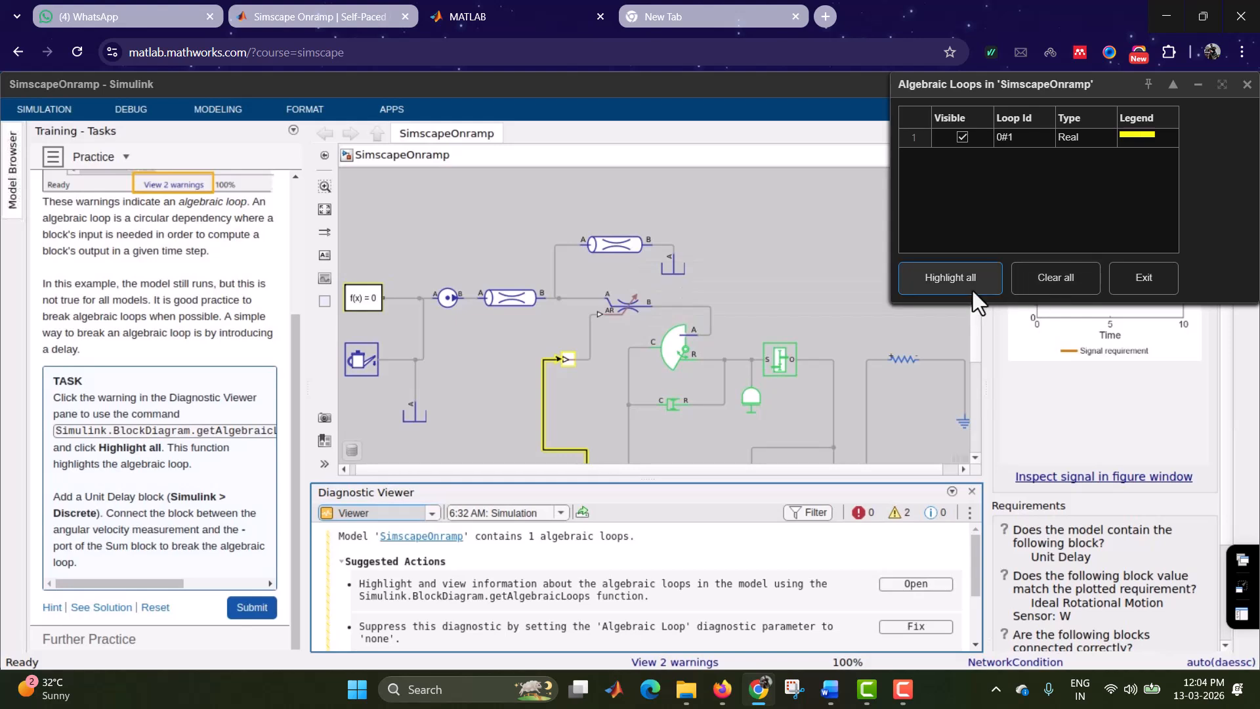
click(1198, 86)
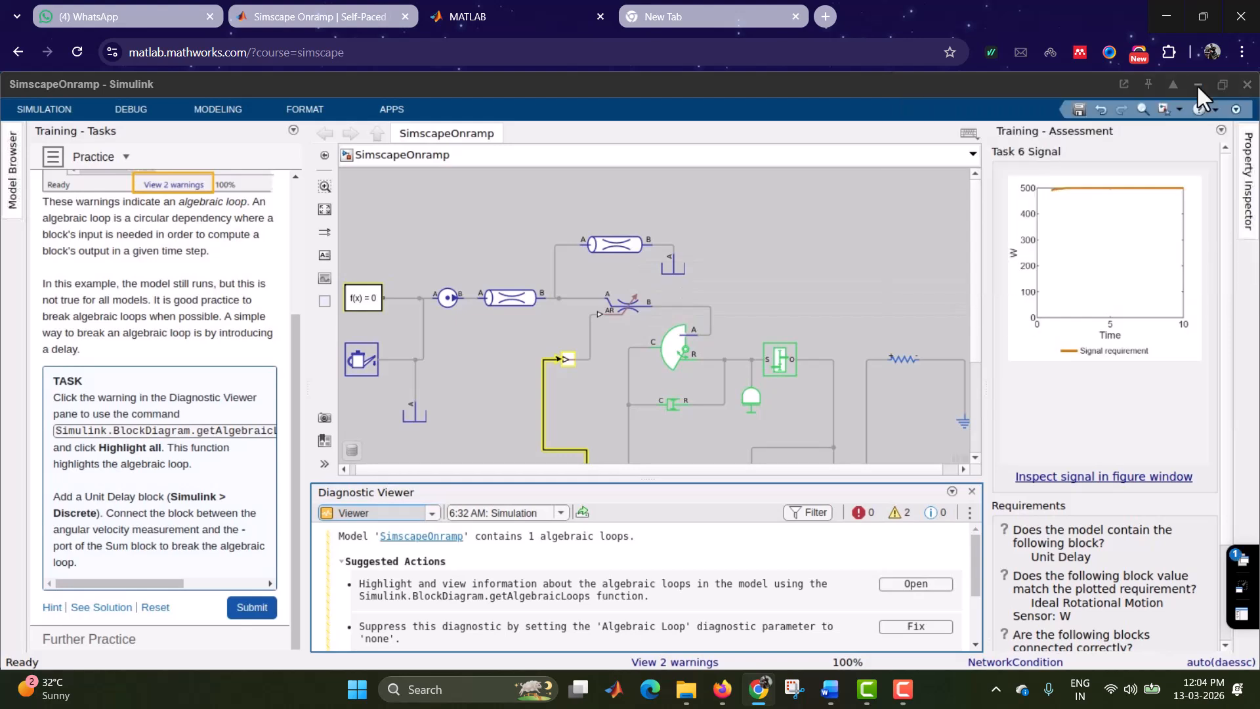
click(973, 494)
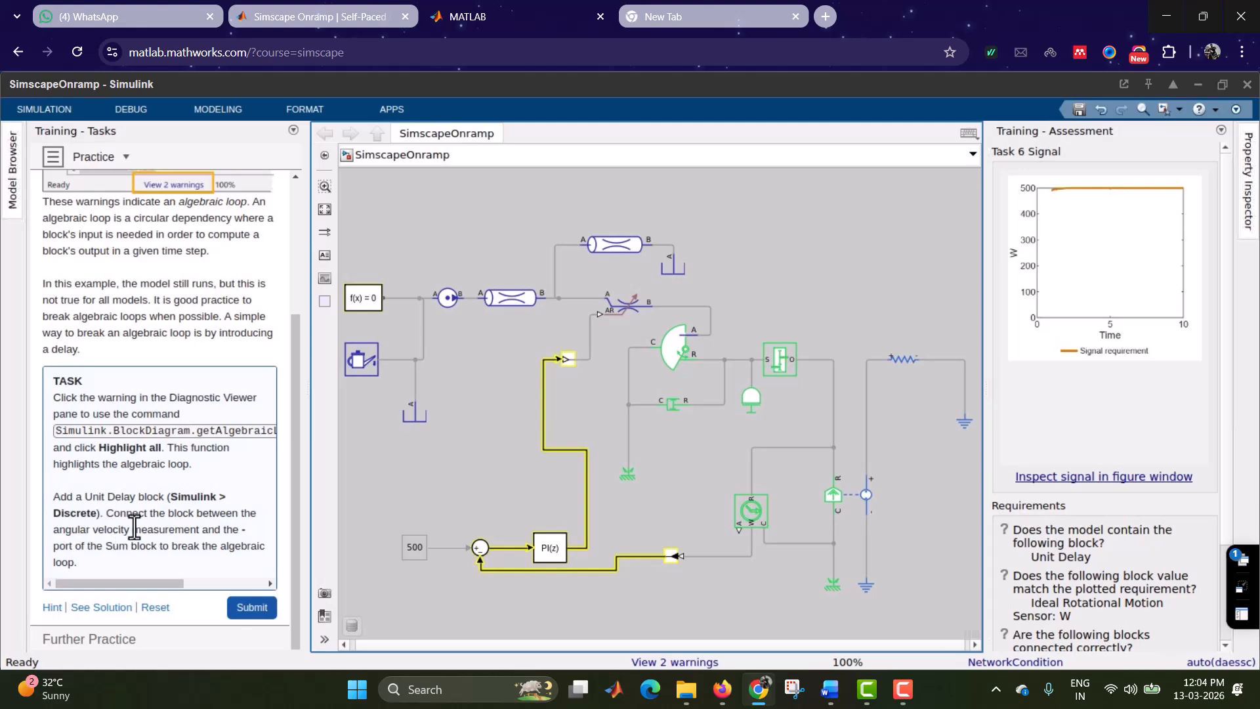
Step: Add a Unit Delay block and place it below the feedback line, just right of the PI controller
double_click(643, 602)
text(uniy)
key(BackSpace)
text(t)
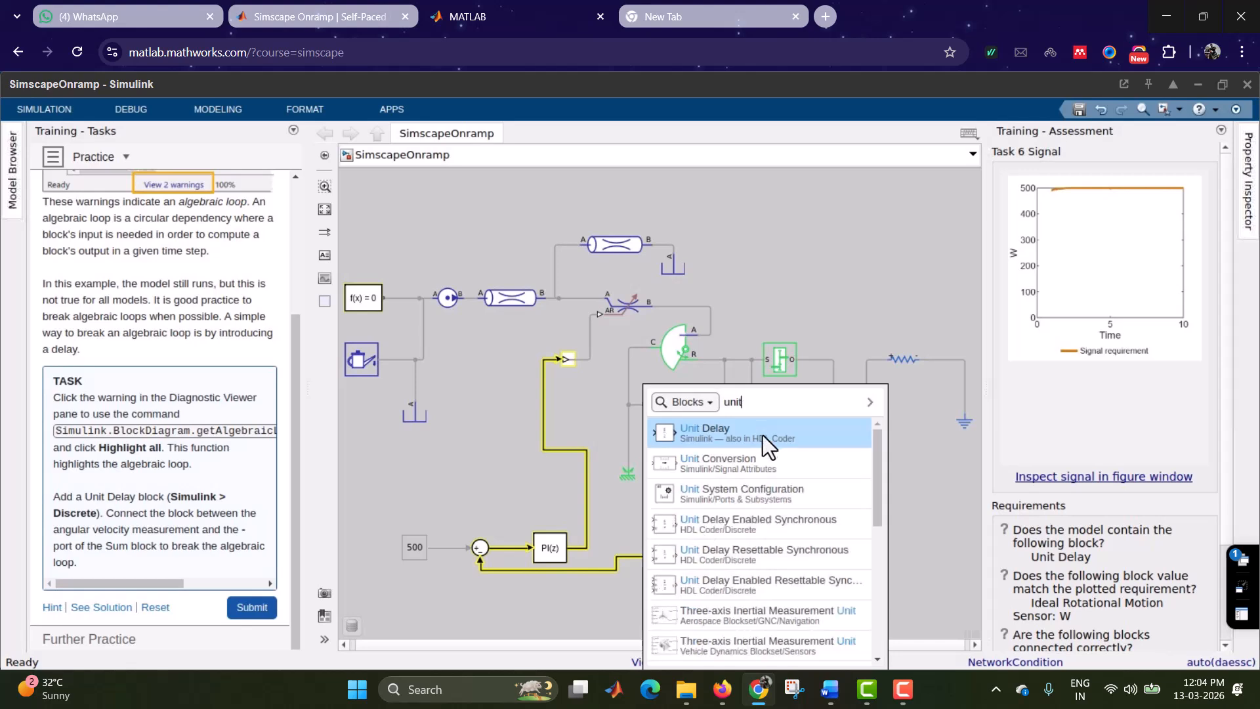
click(749, 436)
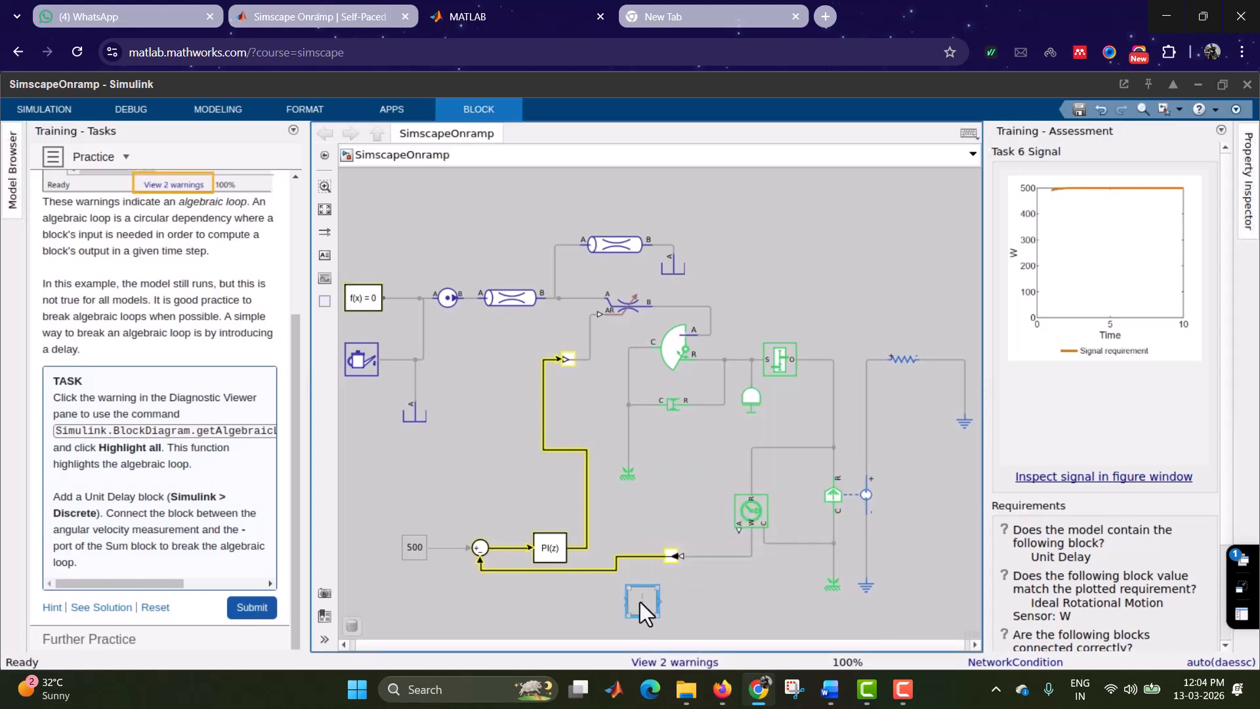
drag(635, 604, 574, 613)
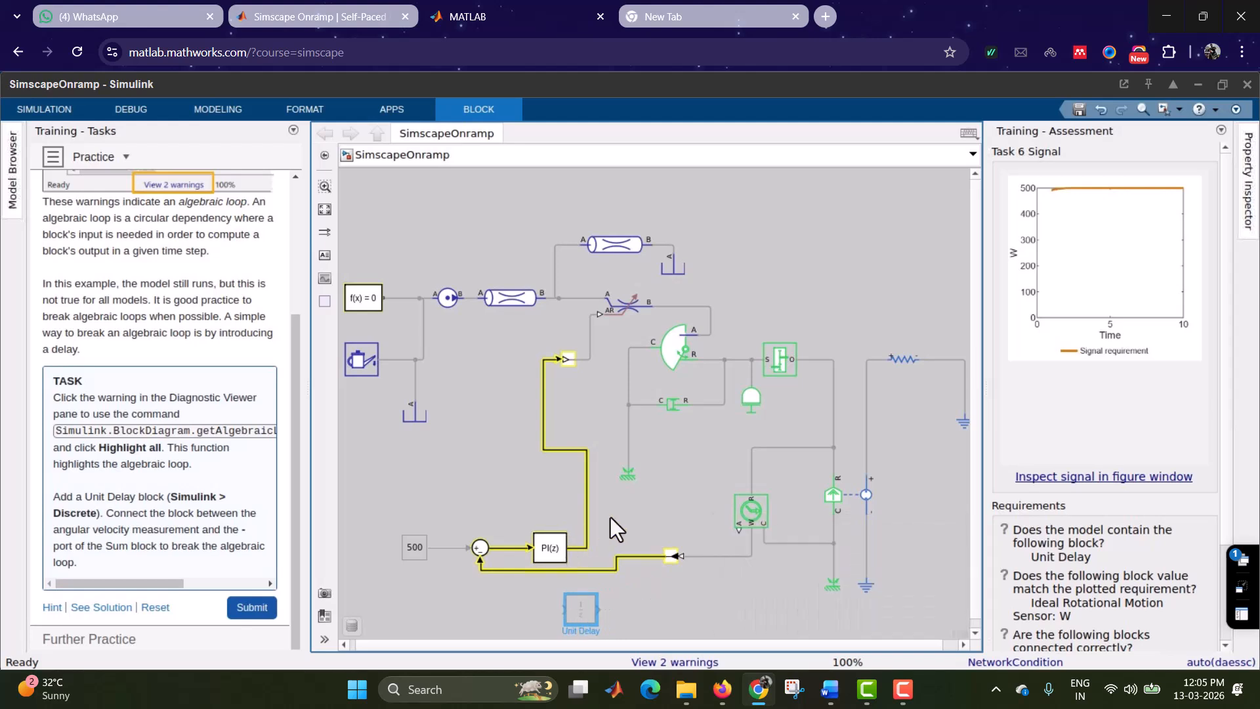
Step: Reveal the Task 6 solution and examine its diagram and the instruction for connecting the Unit Delay block
click(98, 607)
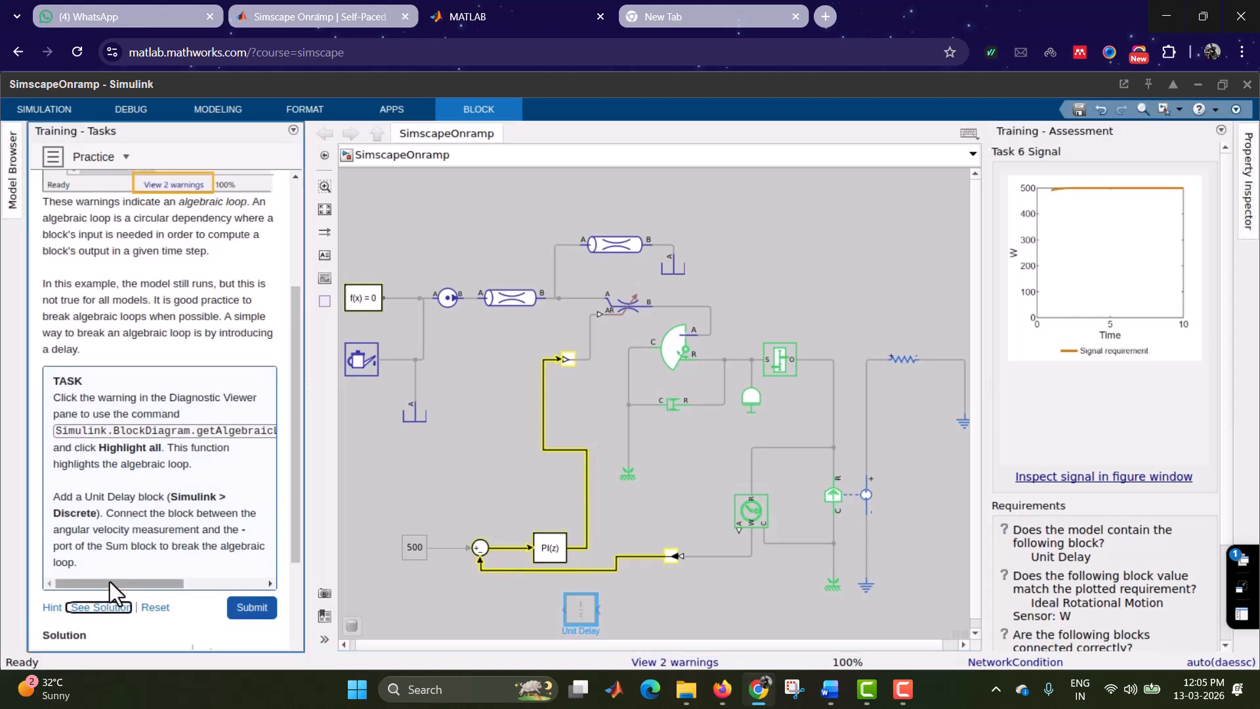
scroll(109, 586, down, 3)
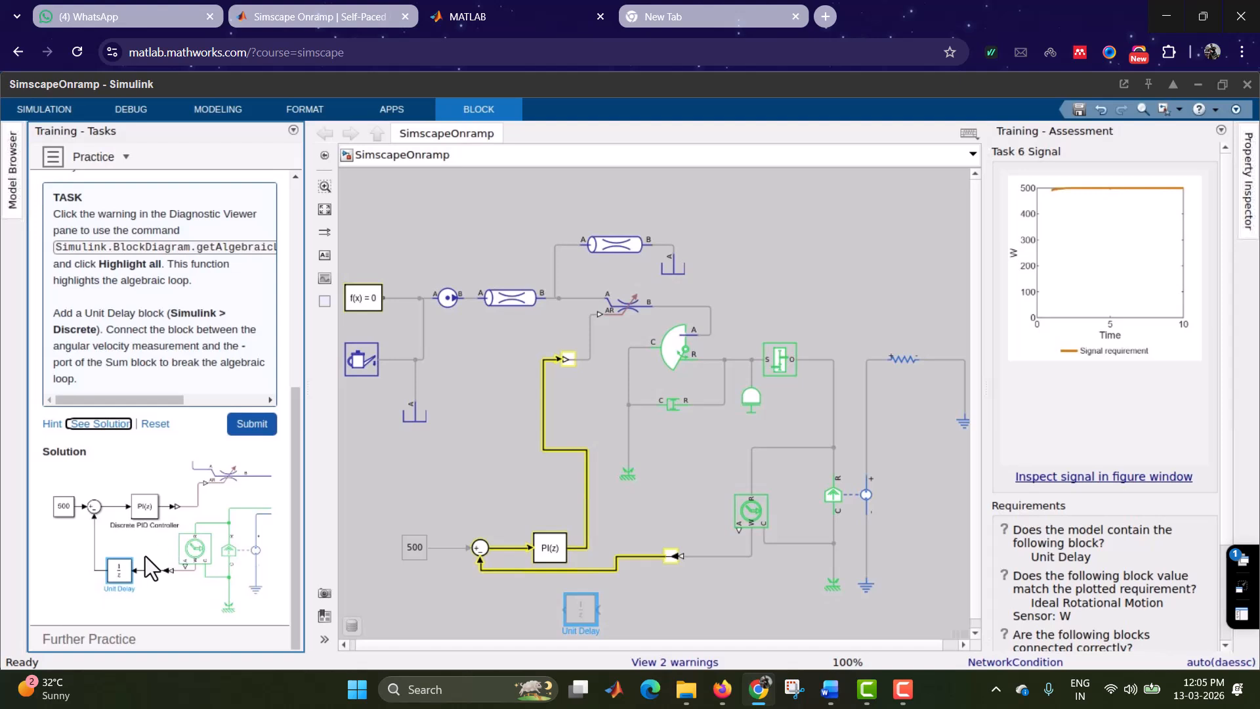
drag(106, 330, 220, 363)
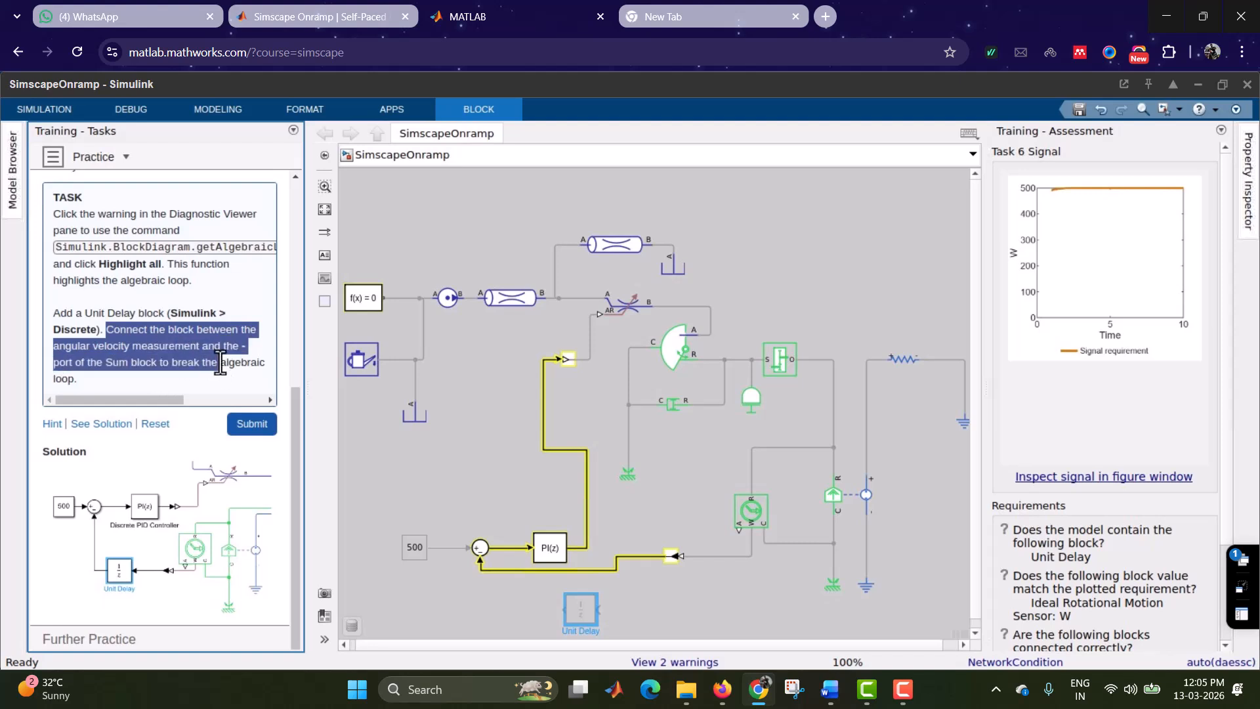
click(220, 362)
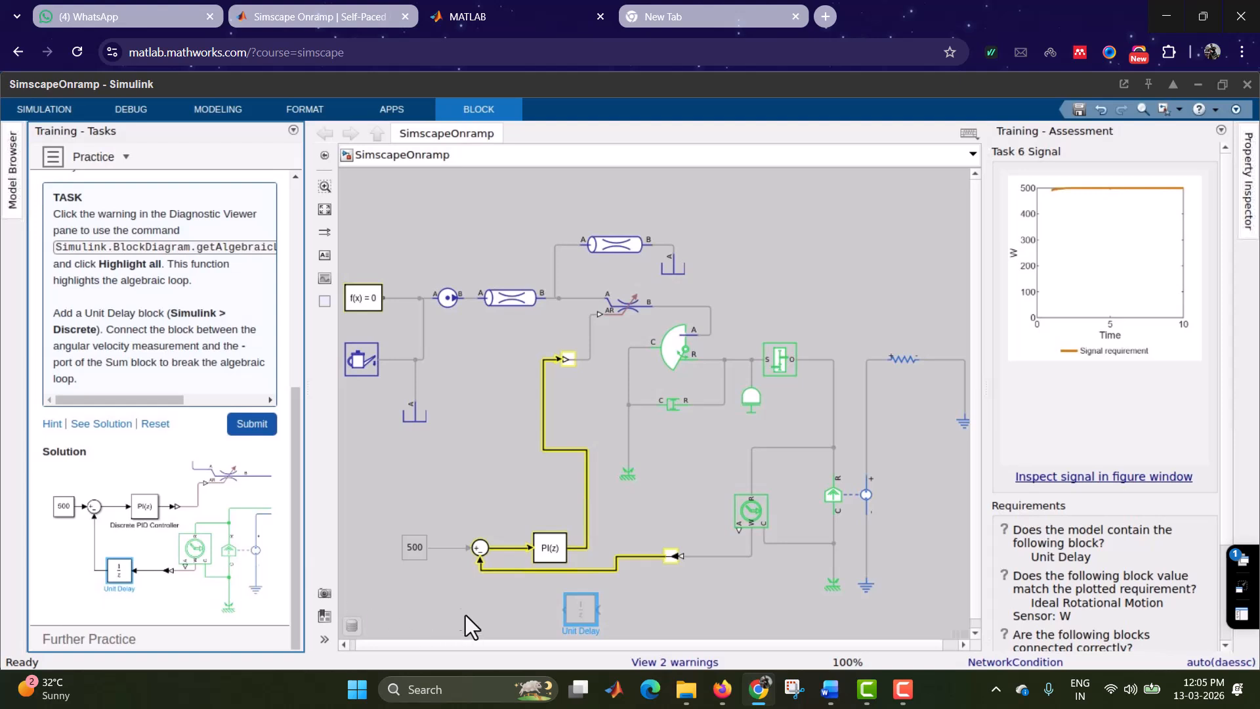
Step: Delete the direct feedback line and wire the PS-Simulink Converter output through the Unit Delay to the Sum block's minus port
click(612, 561)
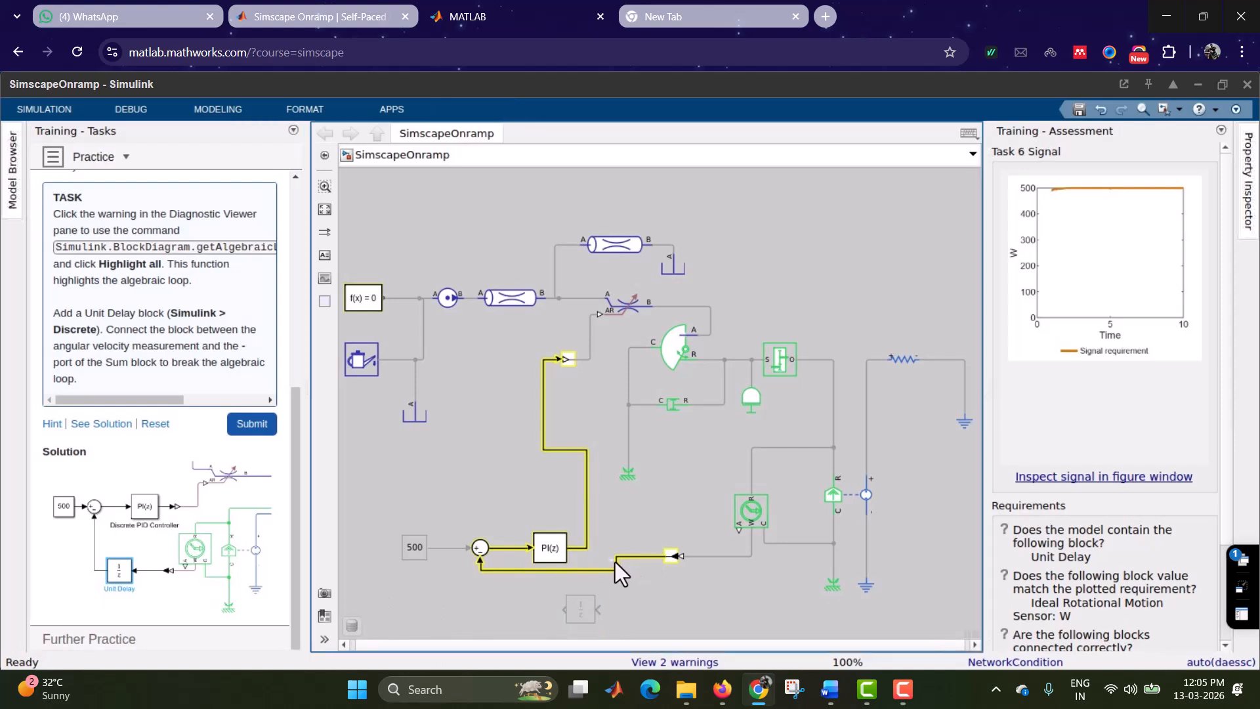
click(616, 561)
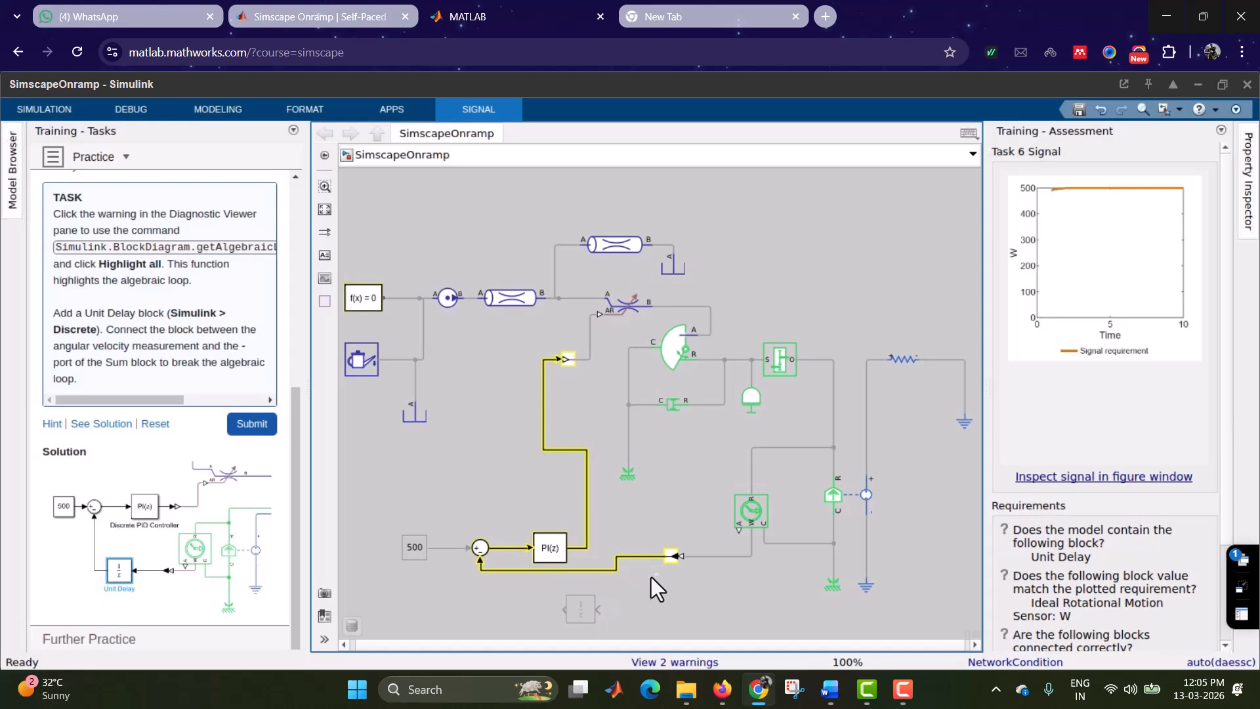
click(620, 572)
click(616, 570)
key(Delete)
mouse_move(659, 561)
mouse_down()
mouse_move(600, 609)
mouse_move(492, 609)
mouse_move(481, 557)
mouse_up()
click(576, 609)
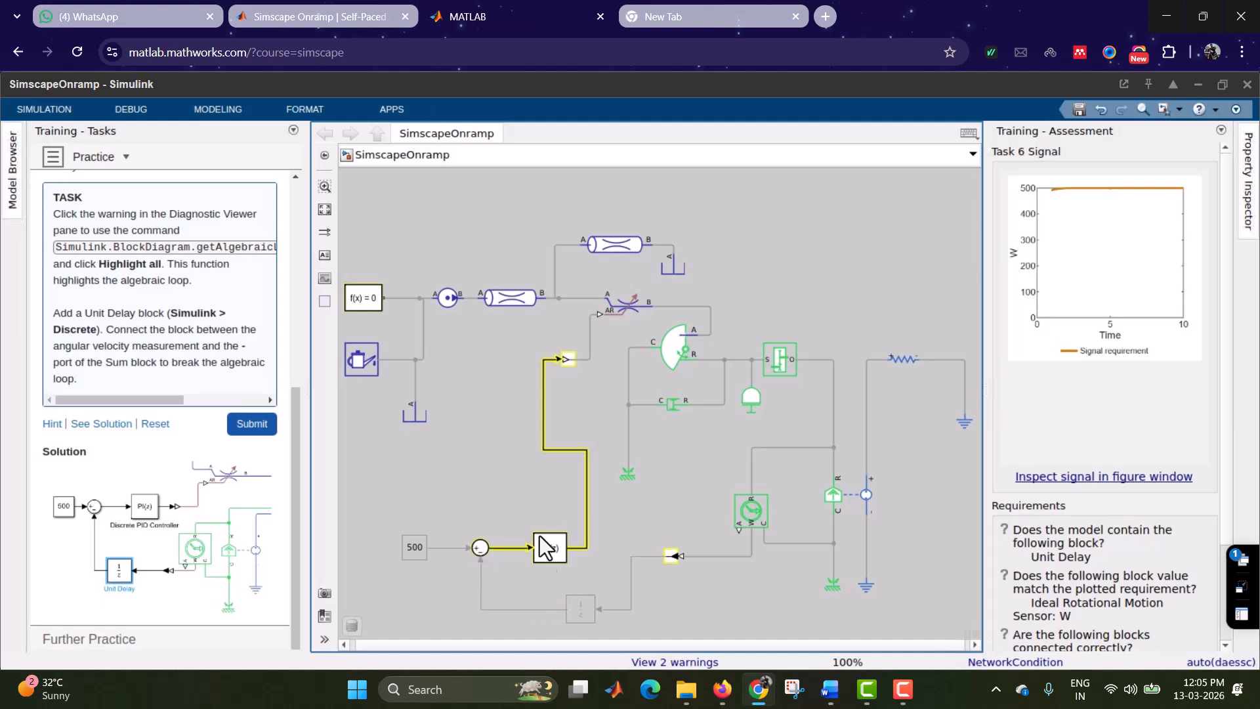
Step: Submit Task 6 for assessment and advance past Further Practice to the Electronic Valve project section
scroll(572, 601, up, 3)
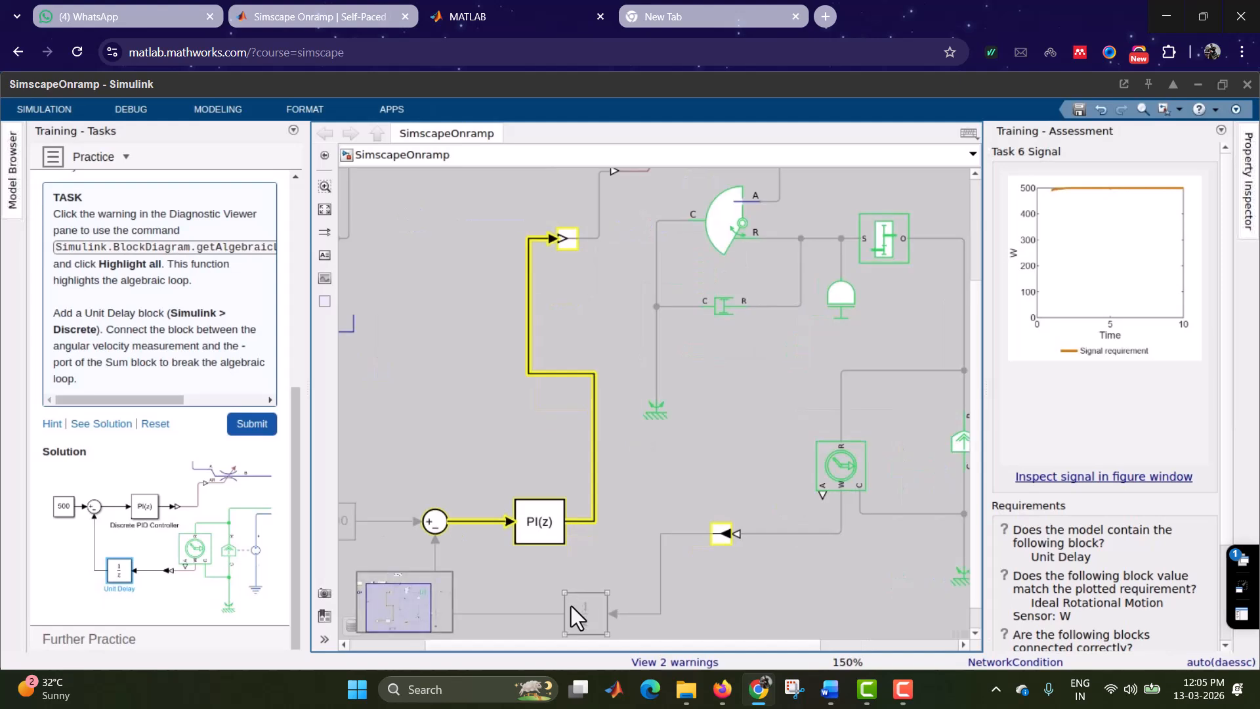
scroll(612, 580, down, 2)
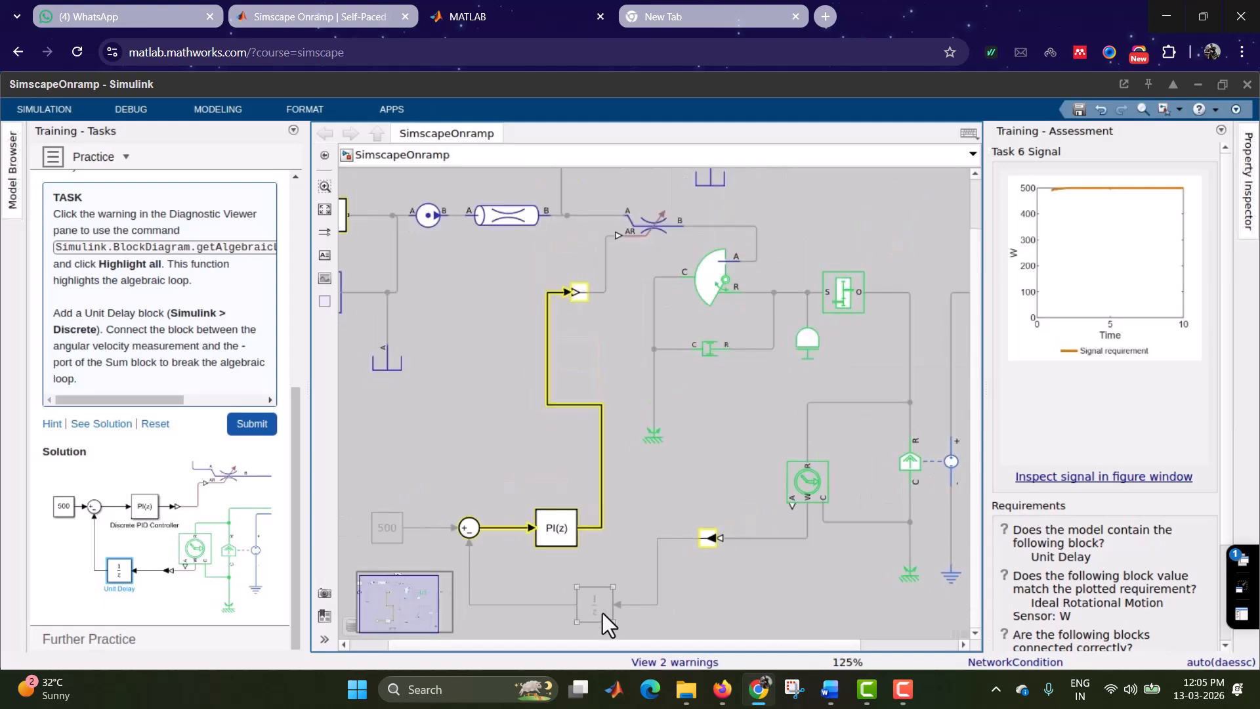
scroll(535, 629, up, 1)
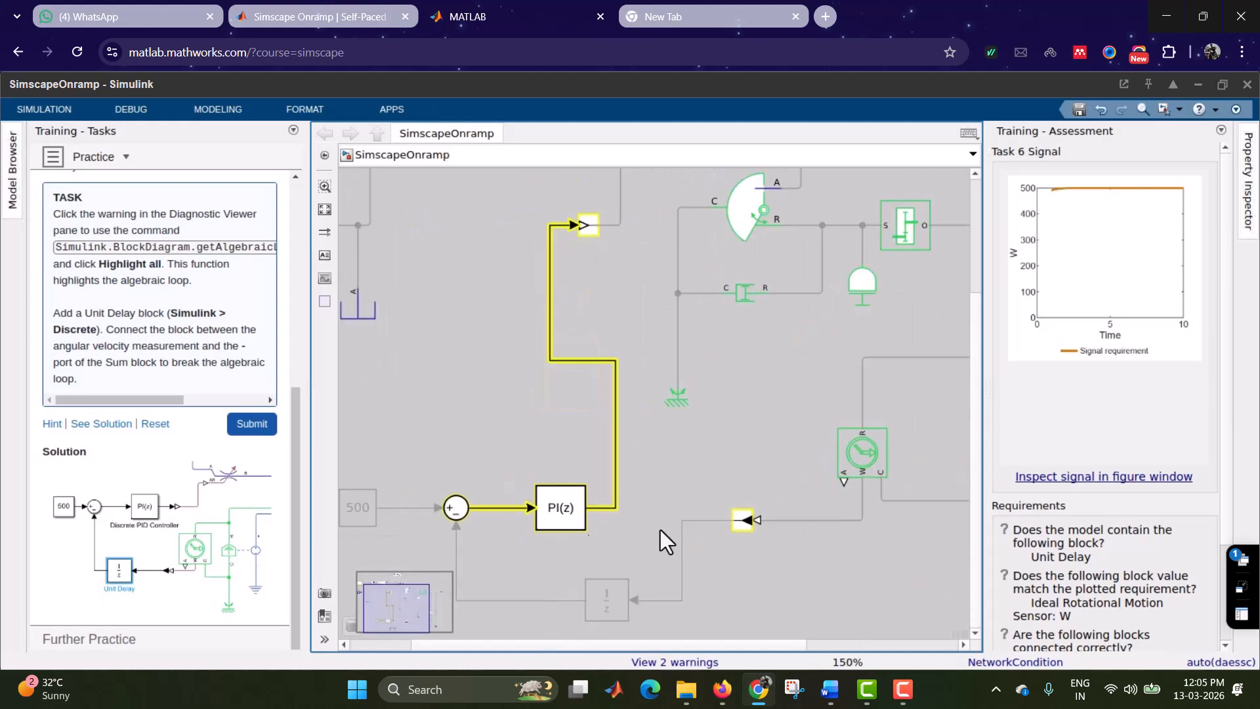
click(686, 523)
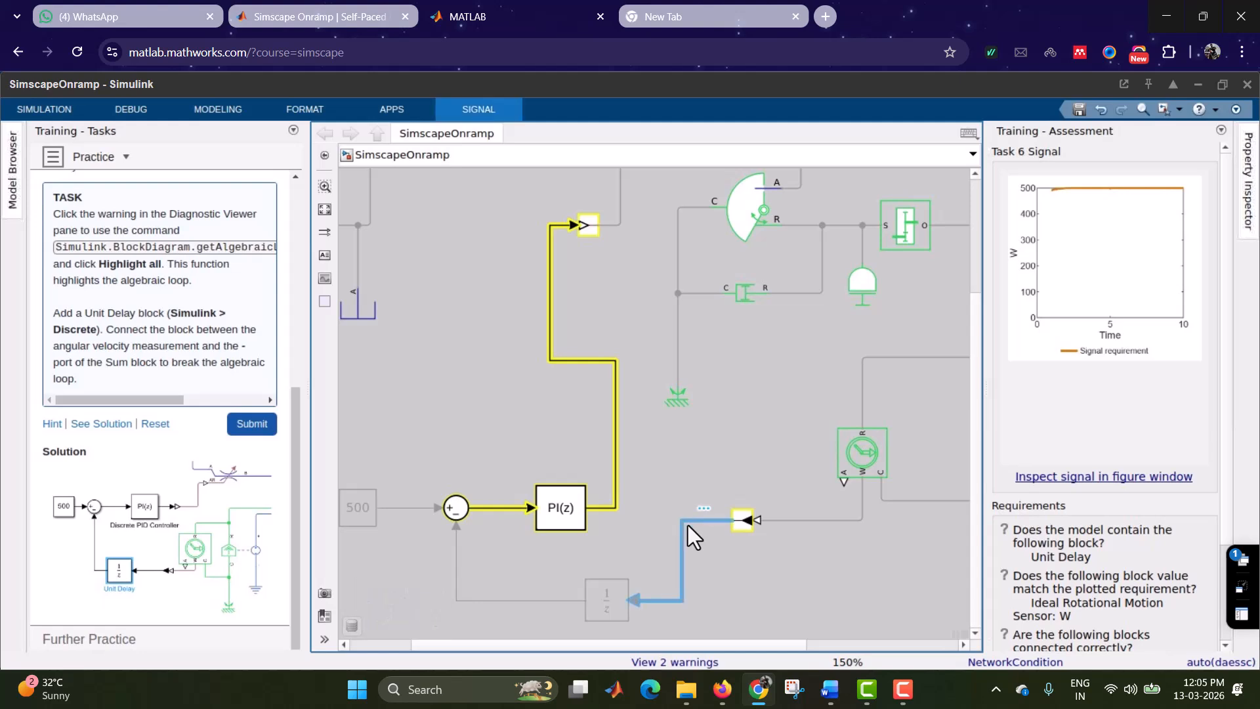
click(741, 518)
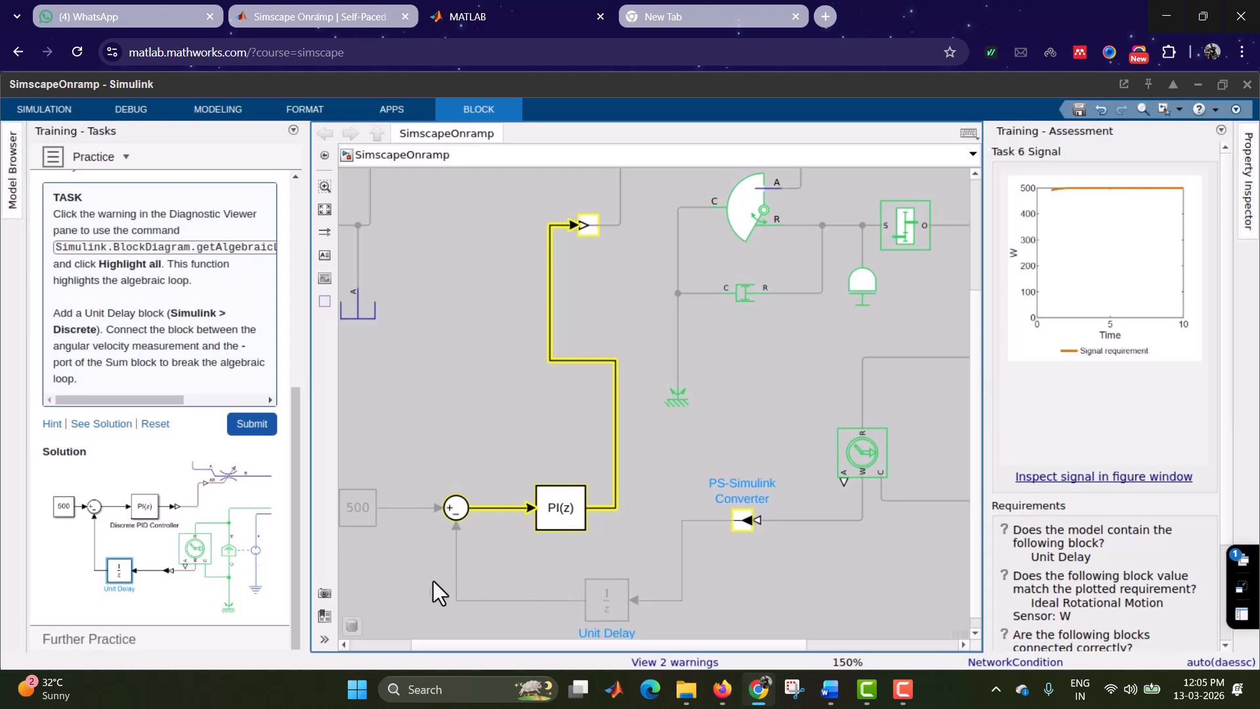
click(454, 507)
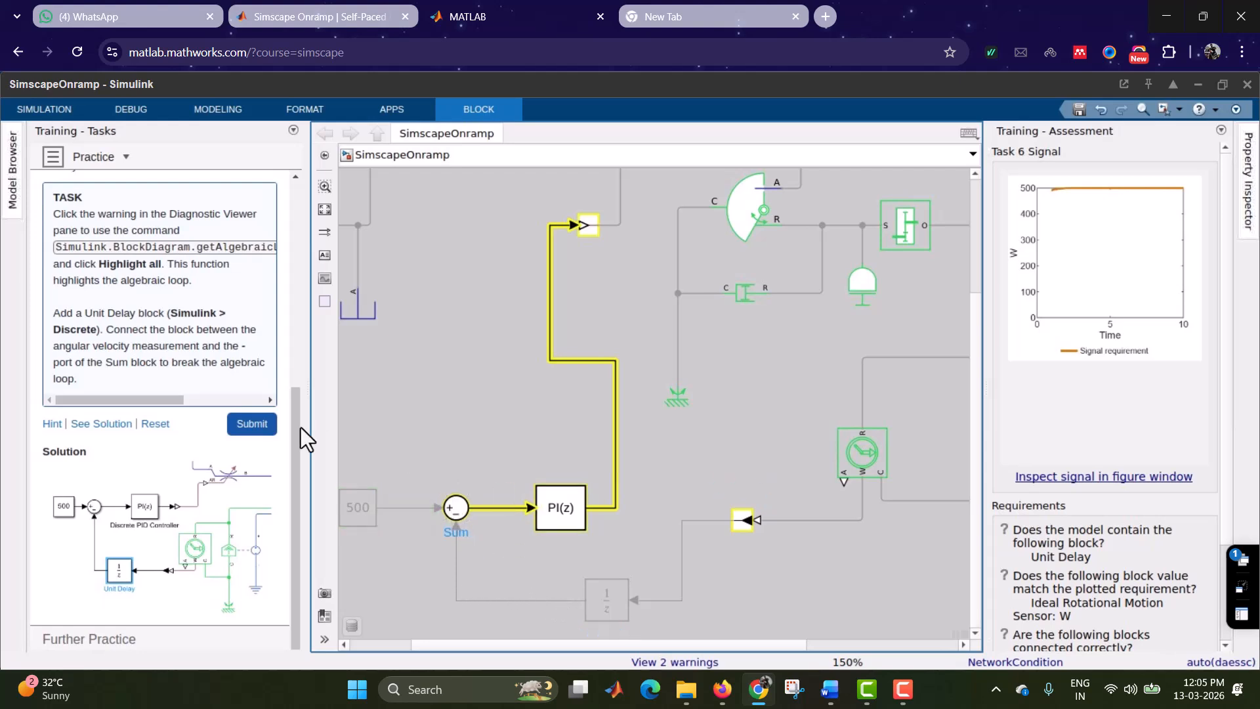
click(244, 428)
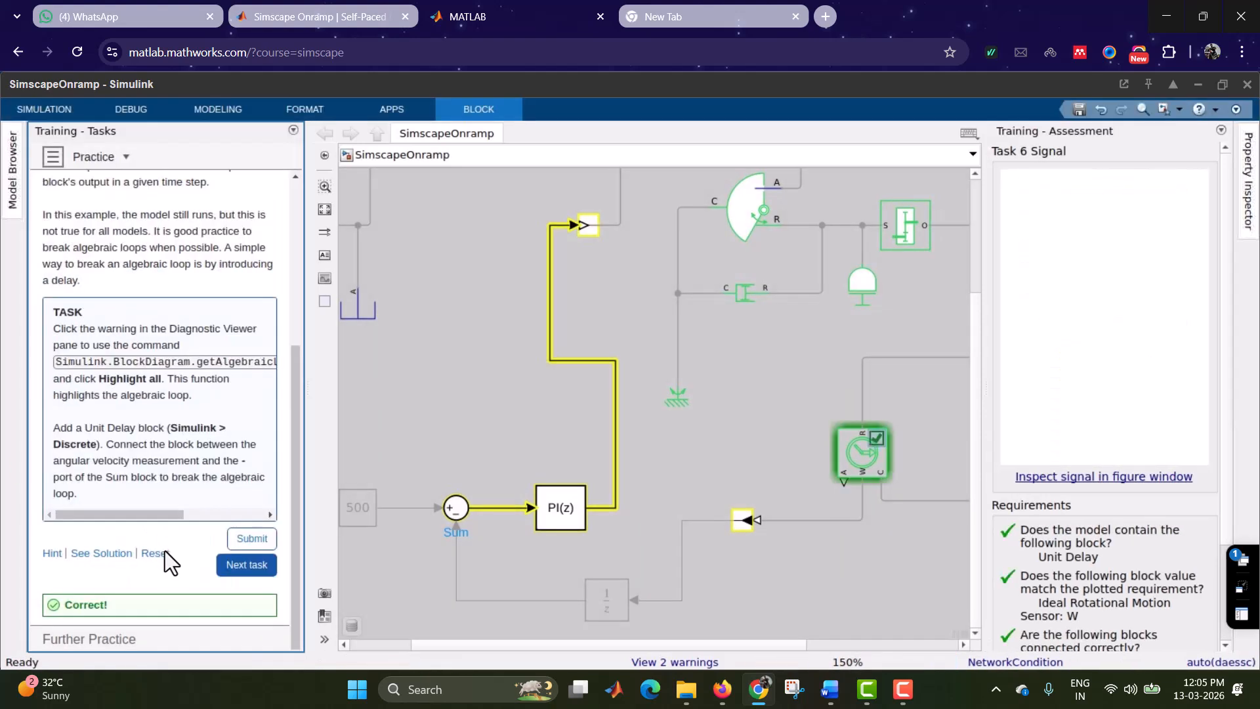
click(247, 564)
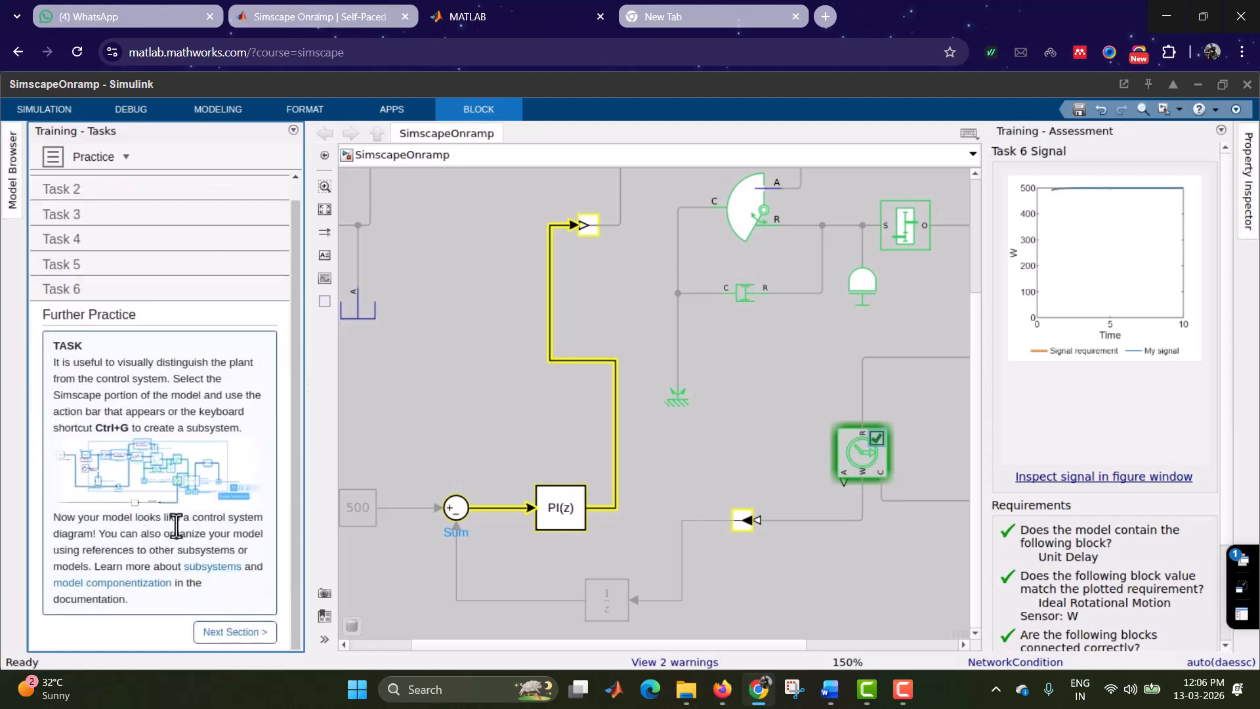
click(228, 637)
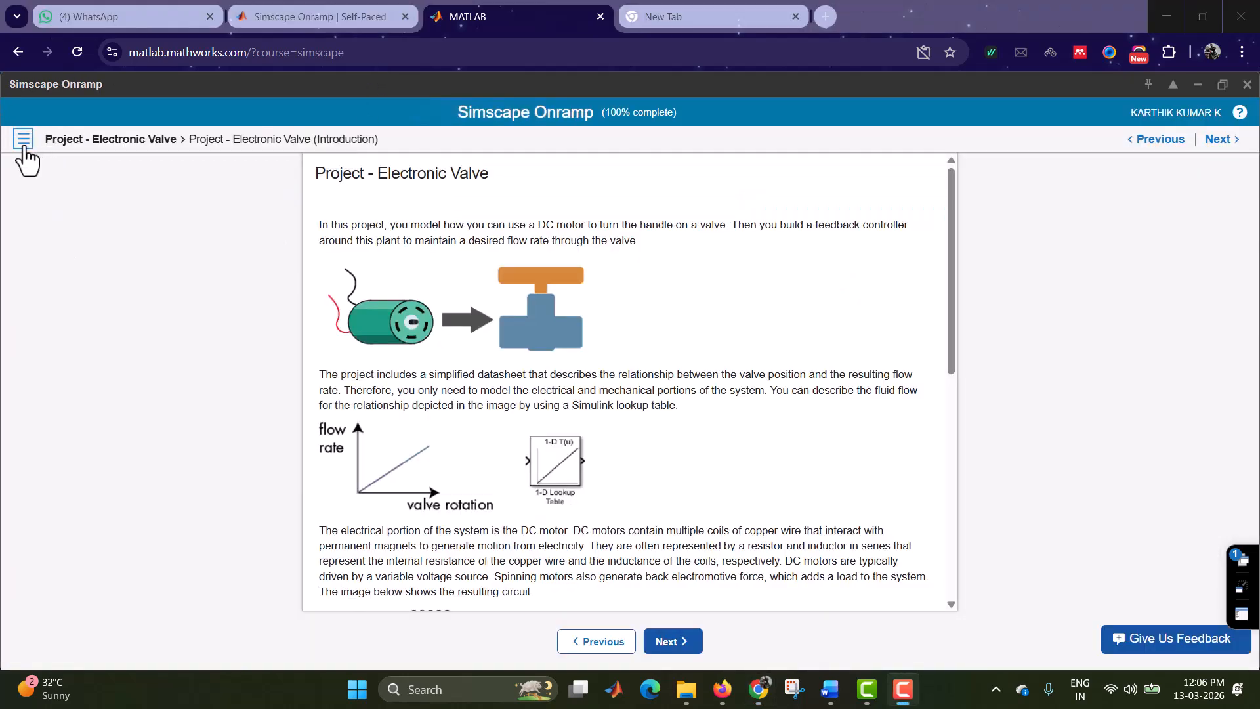
Step: Read the Electronic Valve project introduction and proceed to its practice
click(25, 145)
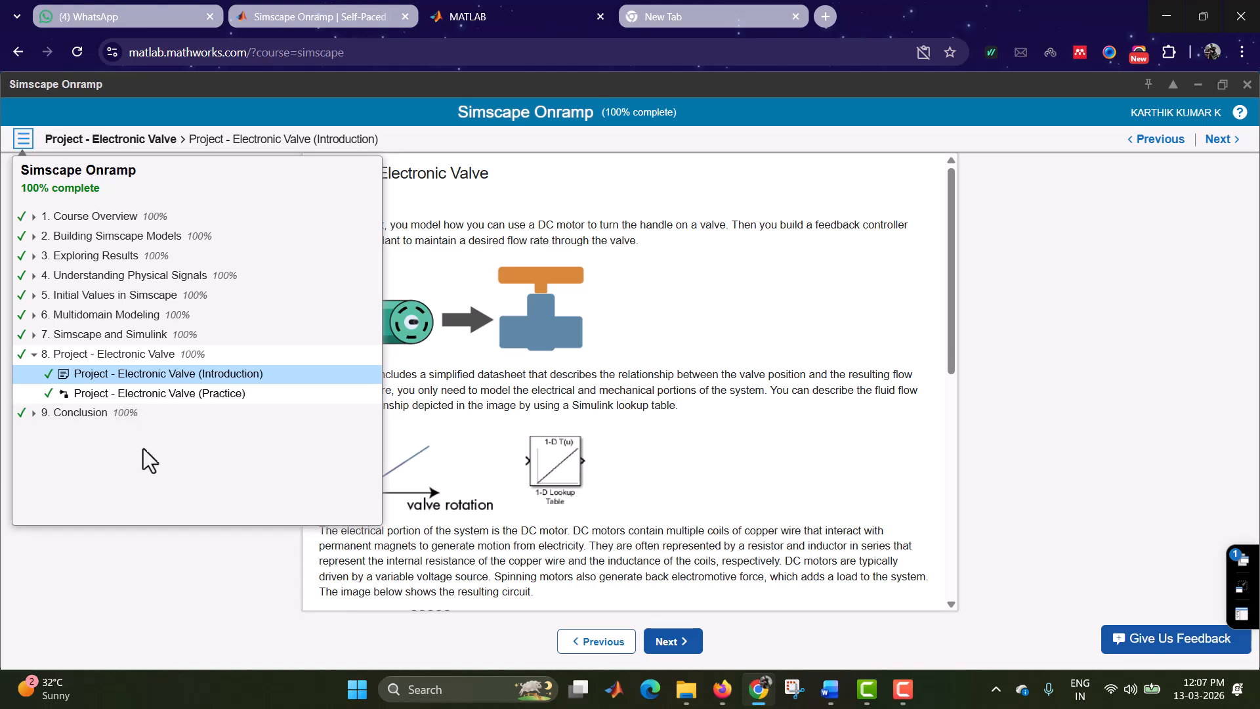
click(160, 574)
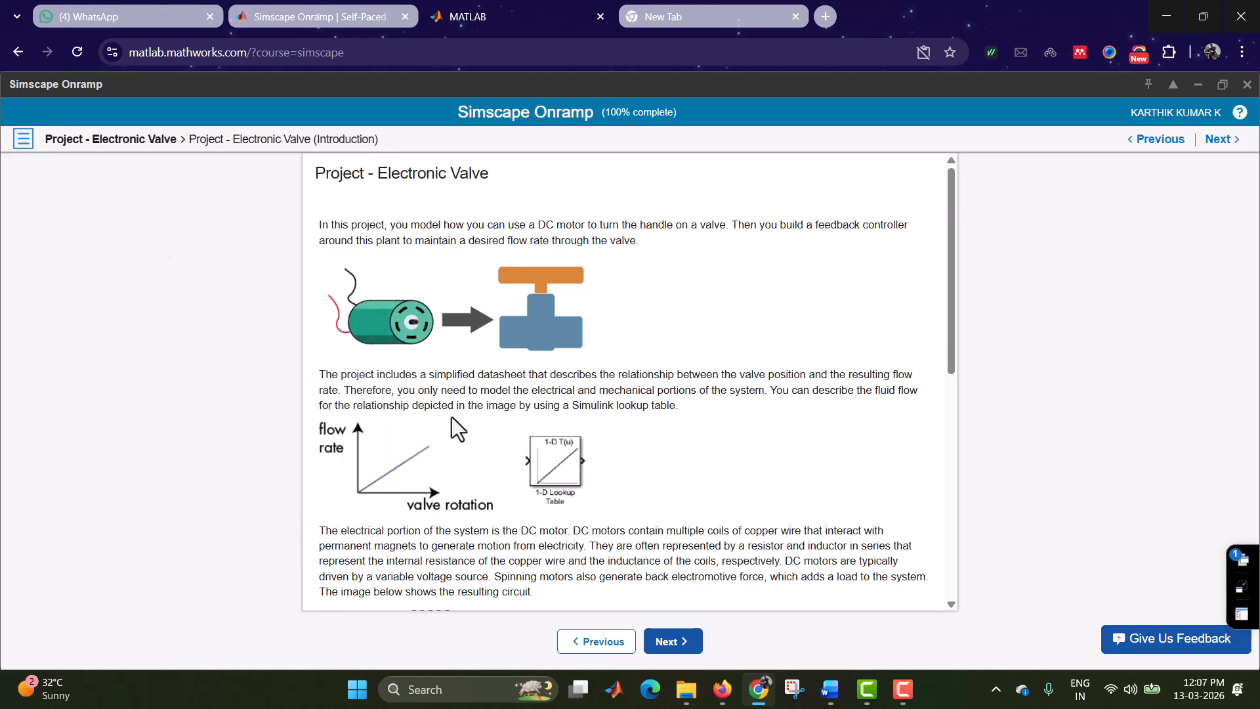
scroll(482, 394, down, 8)
scroll(495, 408, up, 8)
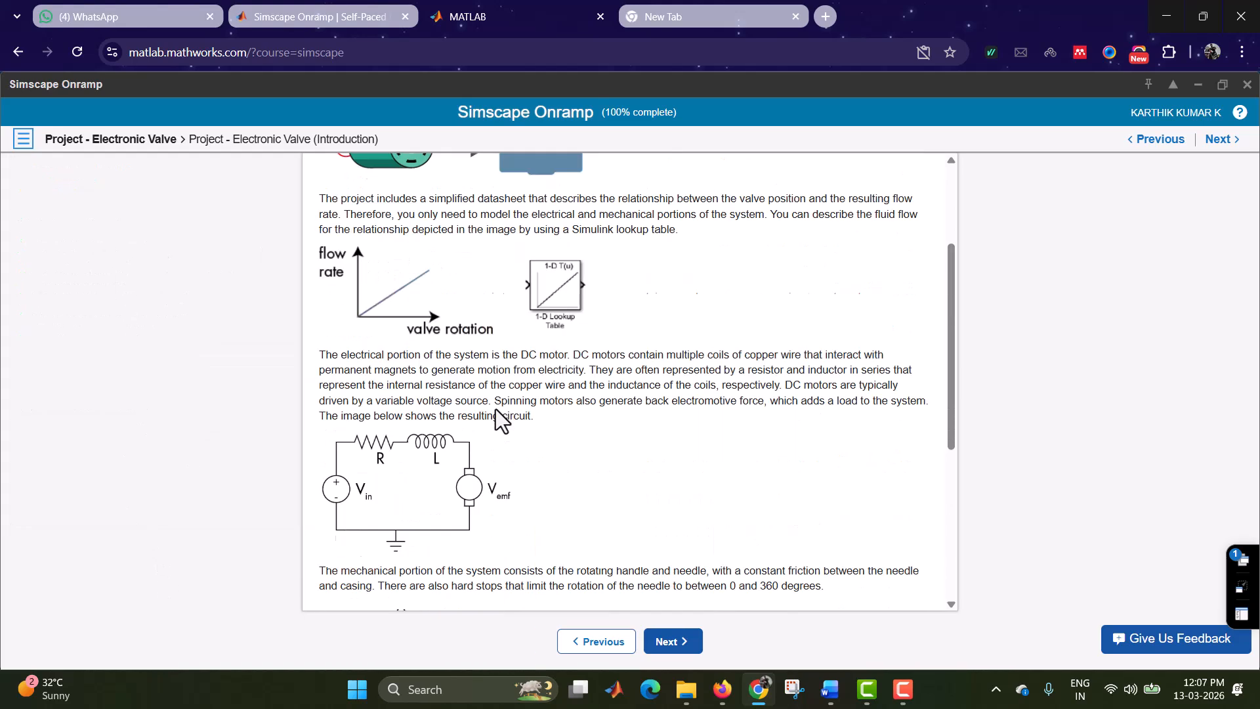
scroll(495, 408, down, 5)
scroll(495, 408, down, 3)
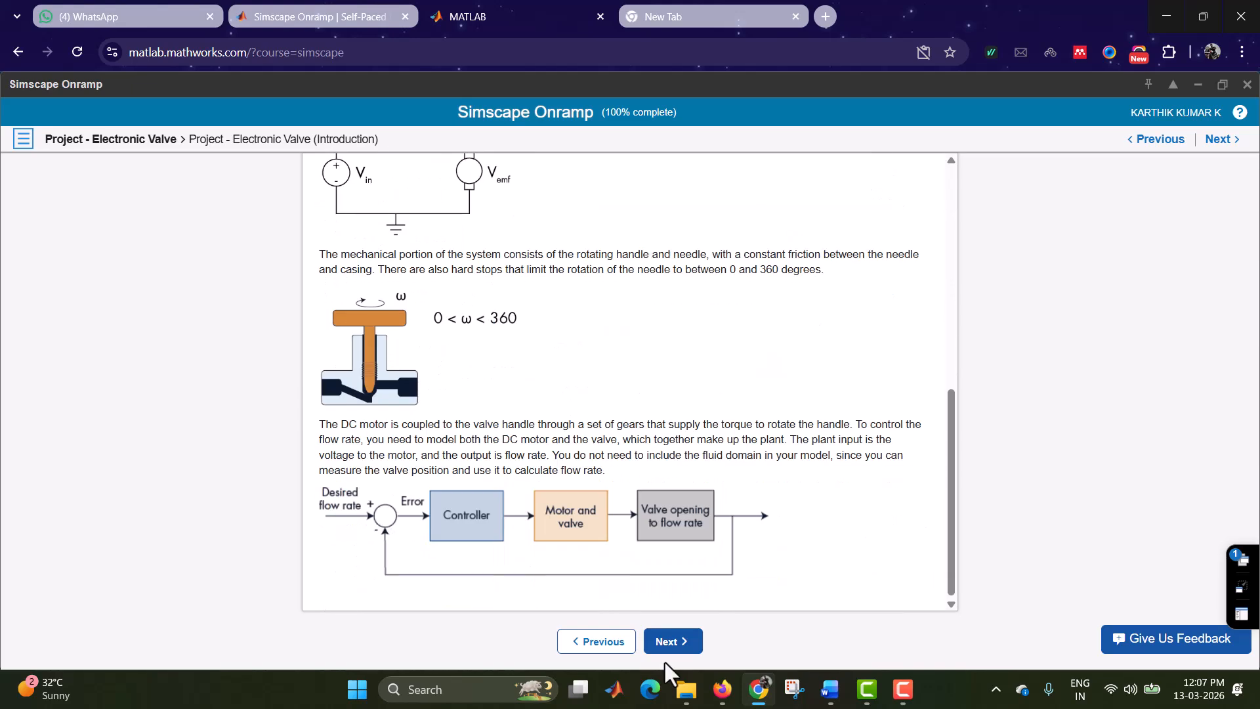
click(670, 642)
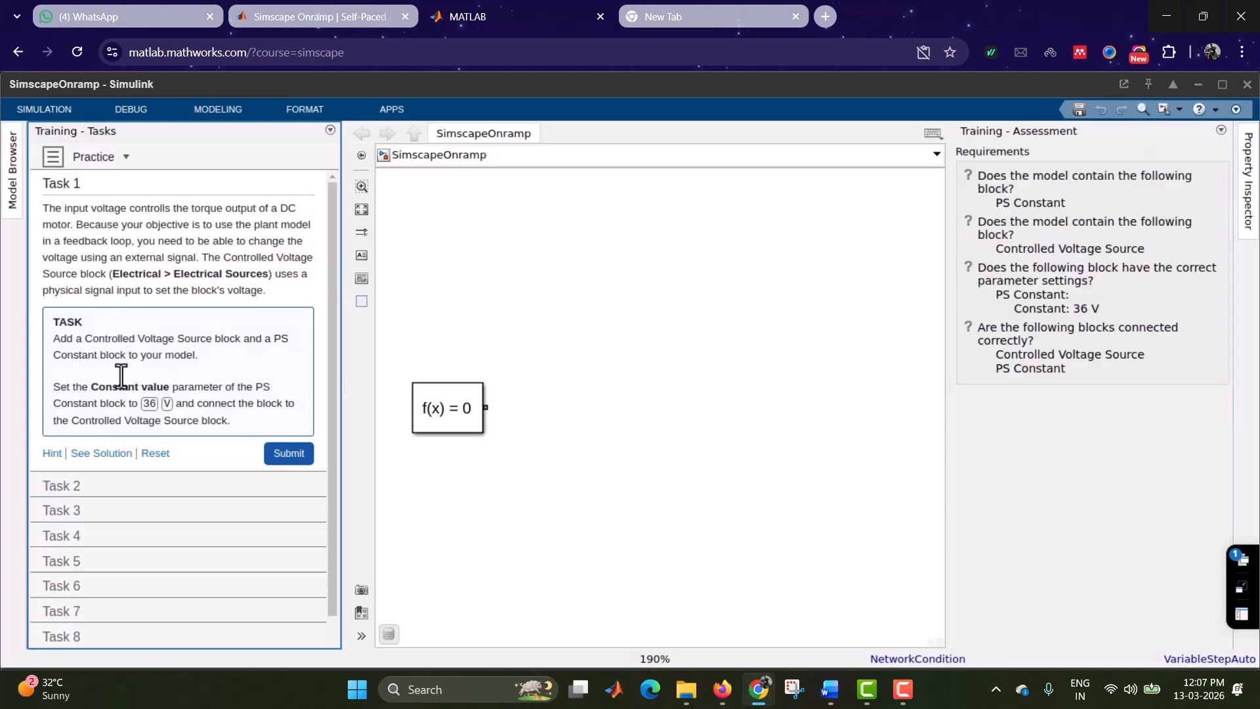
Step: Add a Controlled Voltage Source block and place it above and to the right of the solver configuration block
drag(75, 342, 117, 341)
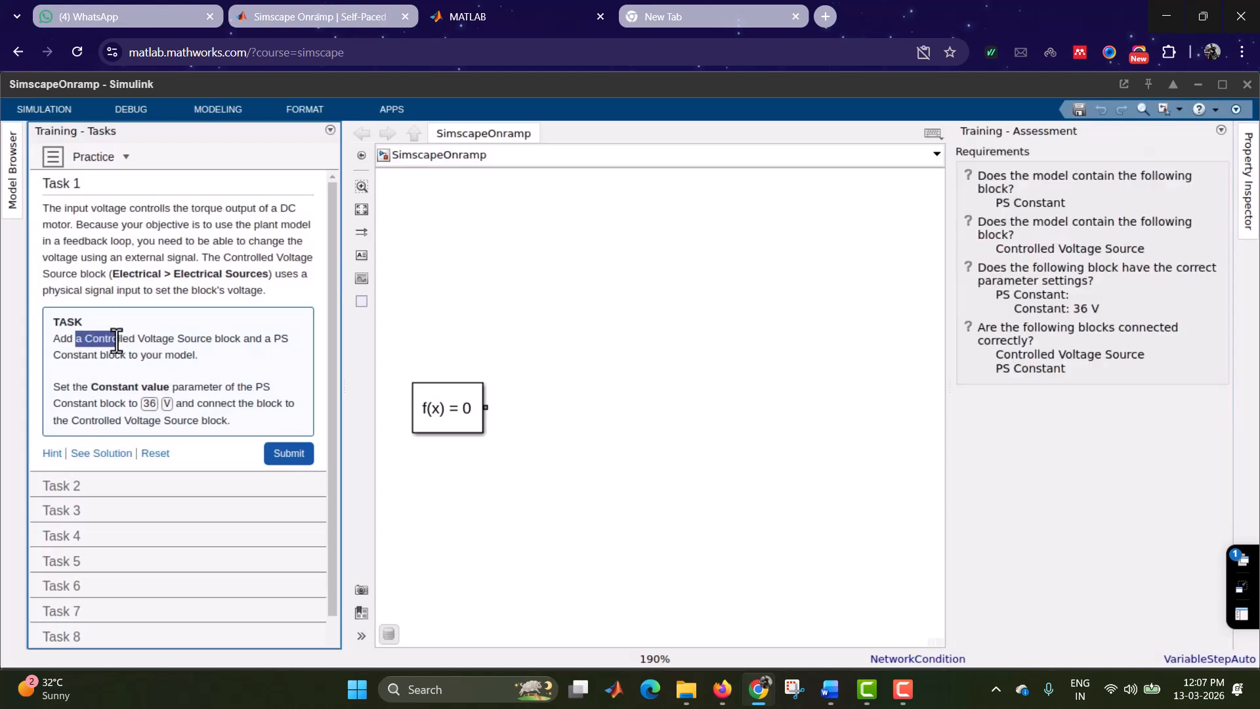
click(116, 341)
click(627, 261)
text(cont)
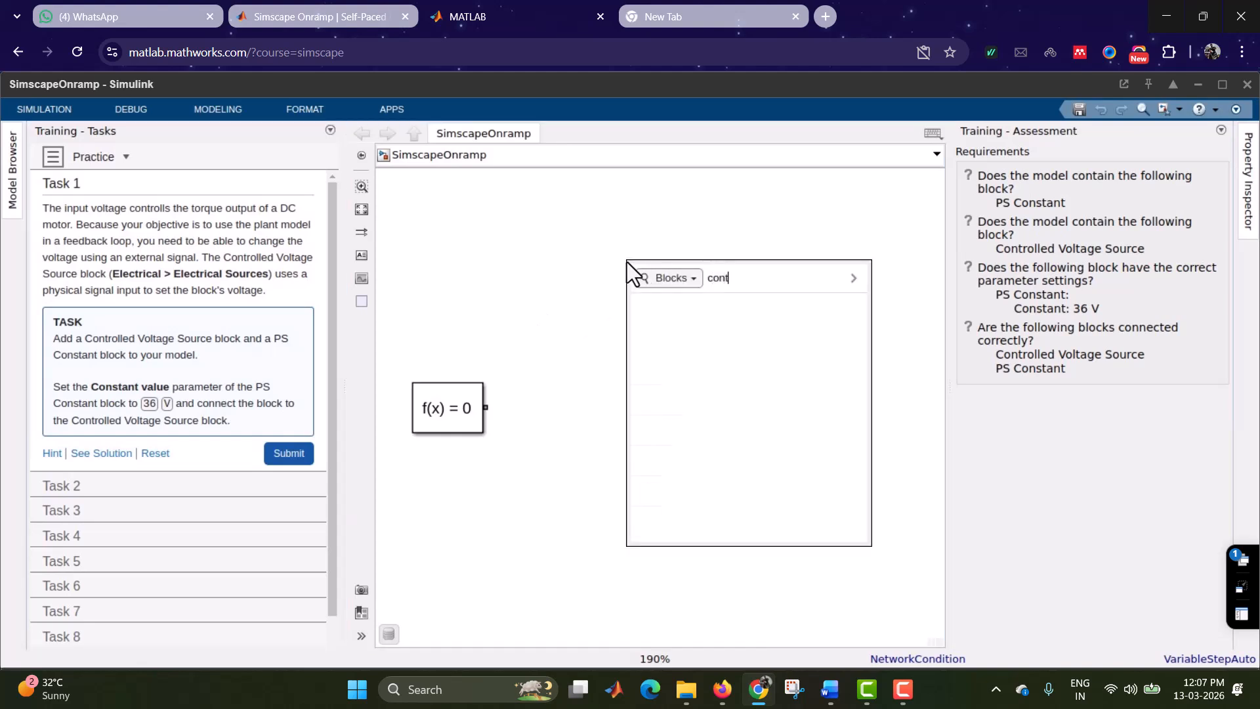
text(rolled )
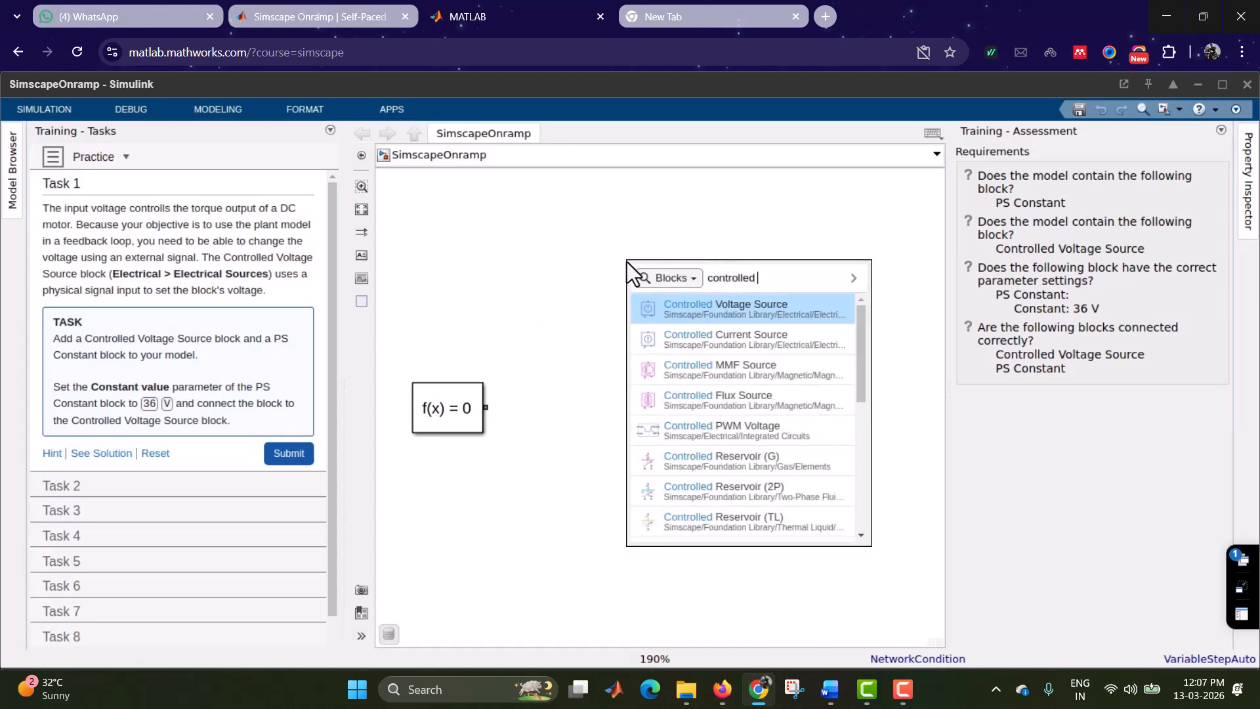
text(volt)
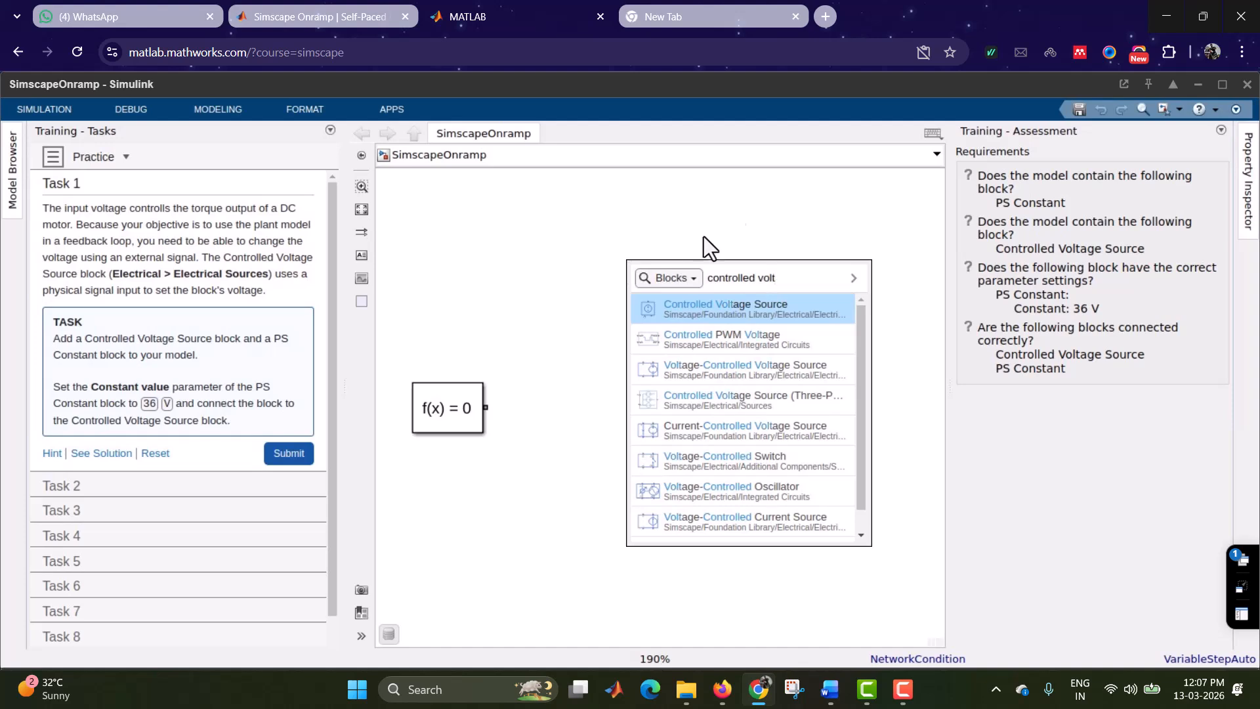
click(782, 306)
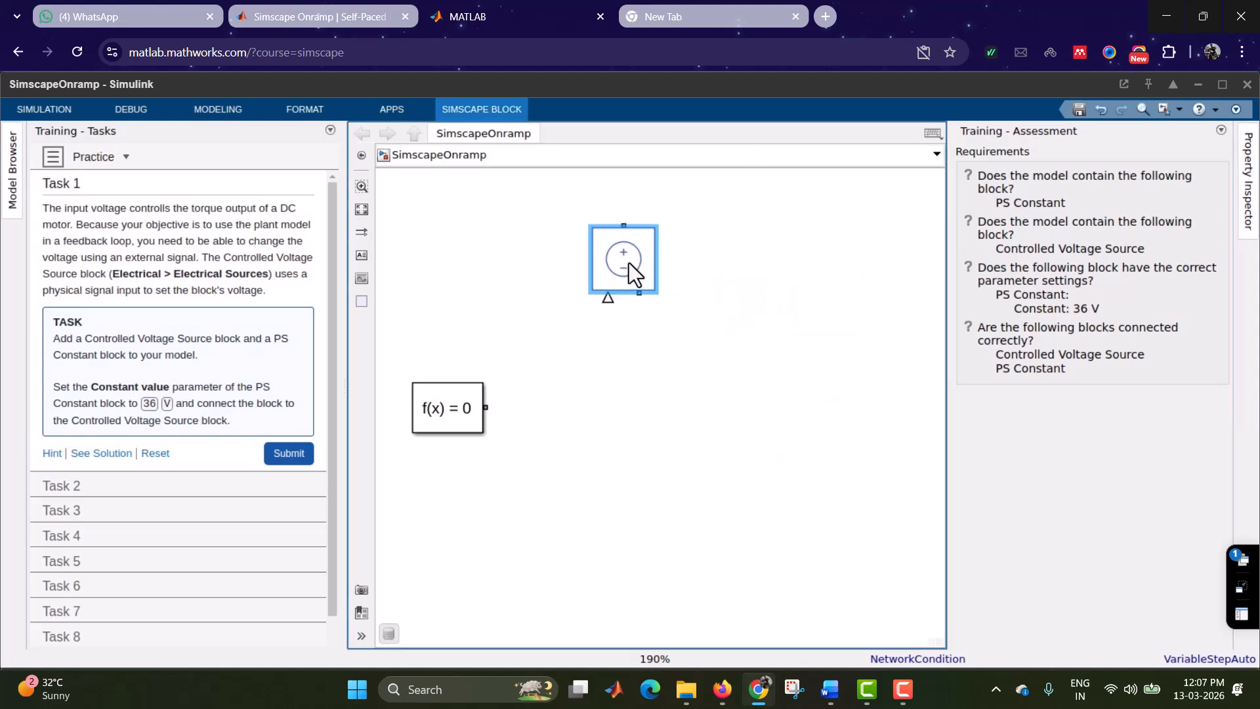
drag(625, 298, 619, 352)
Step: Add a PS Constant block and place it below and to the left of the Controlled Voltage Source
click(620, 475)
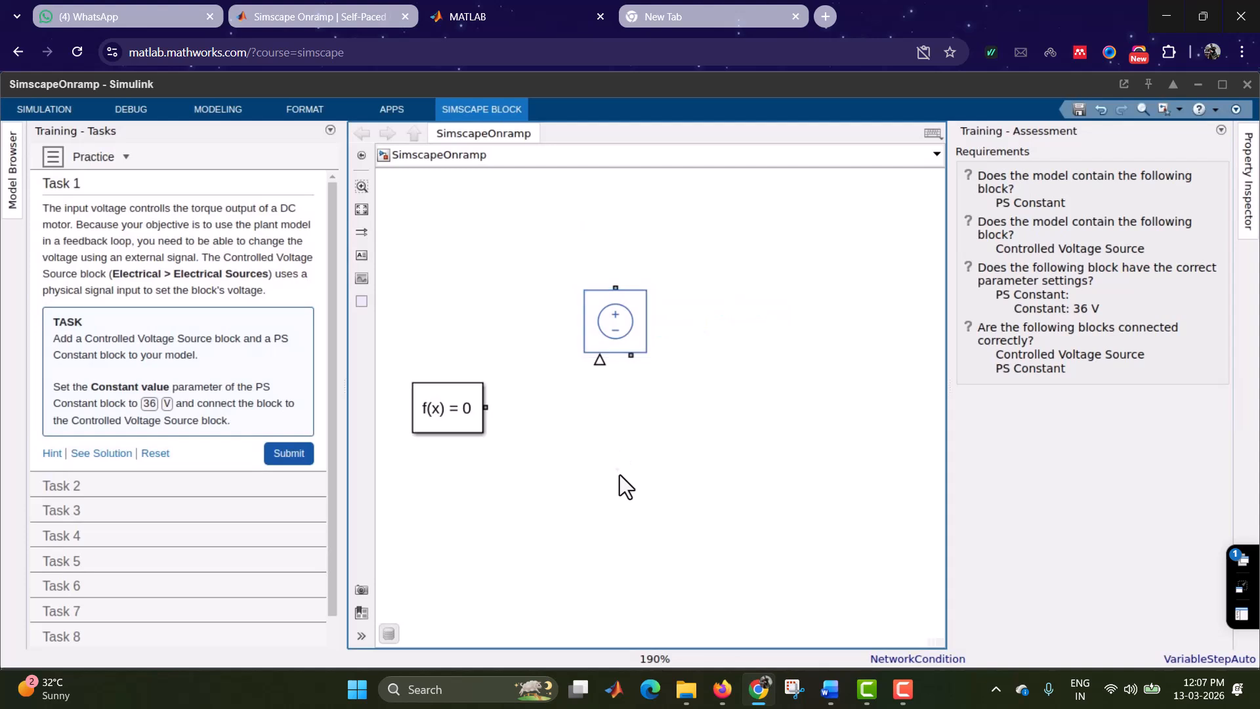
text(p)
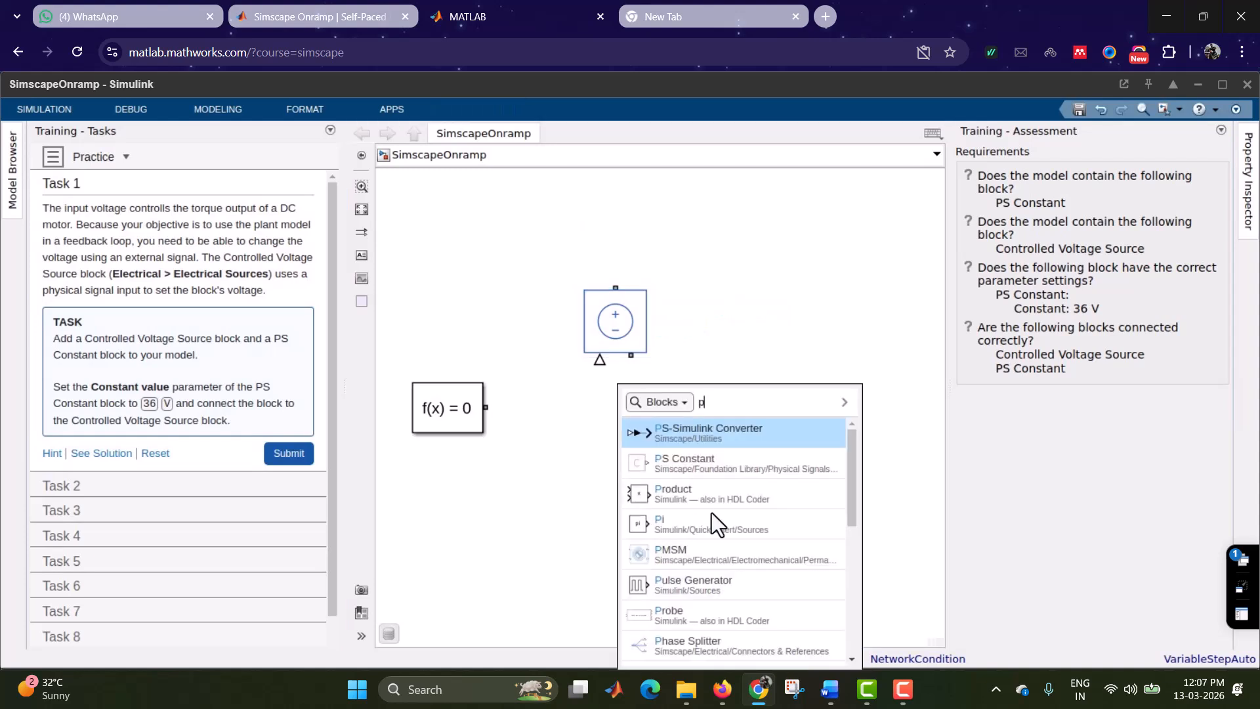
click(708, 472)
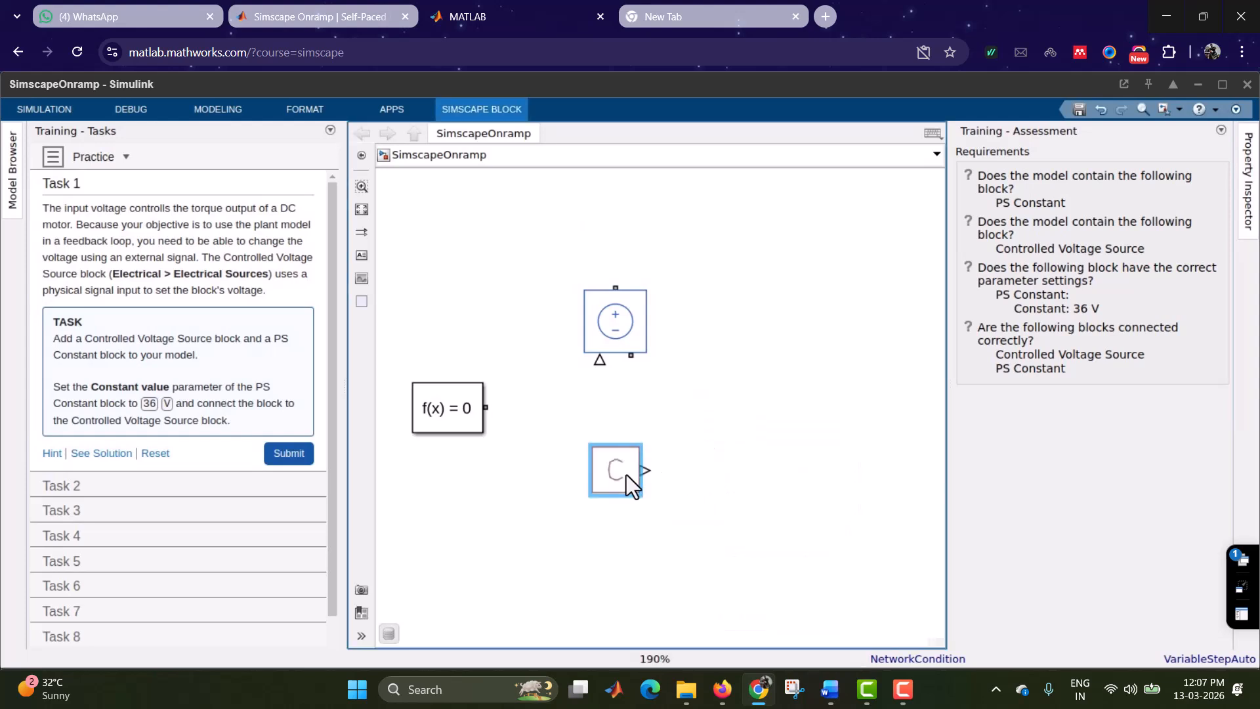
drag(606, 467, 544, 445)
Step: Set the PS Constant block's constant value to 36 with unit V and close its parameters
double_click(546, 449)
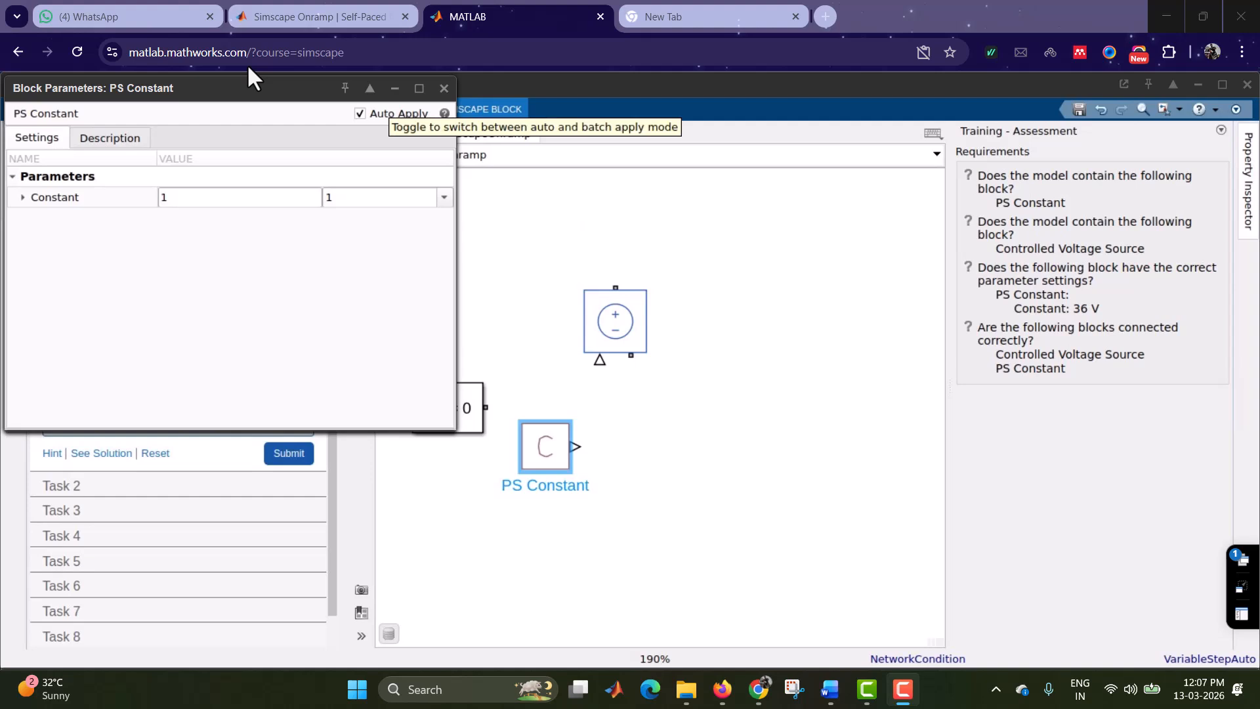
drag(256, 91, 486, 132)
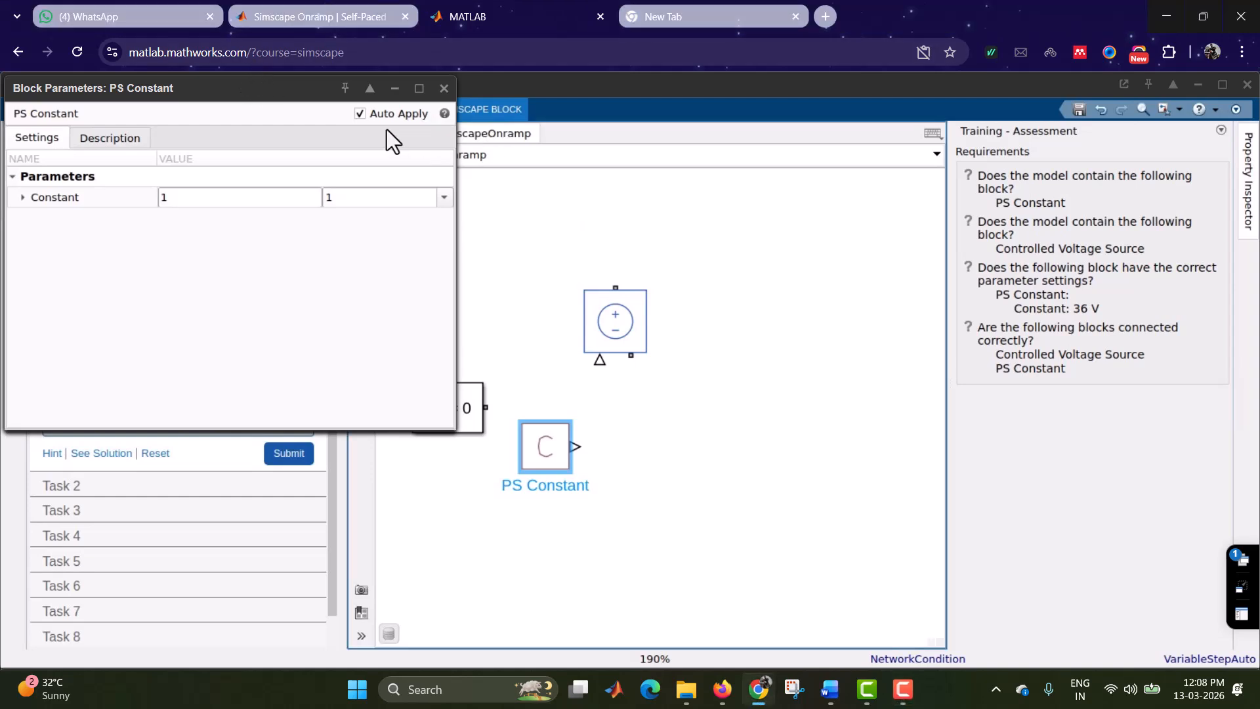
drag(287, 89, 676, 143)
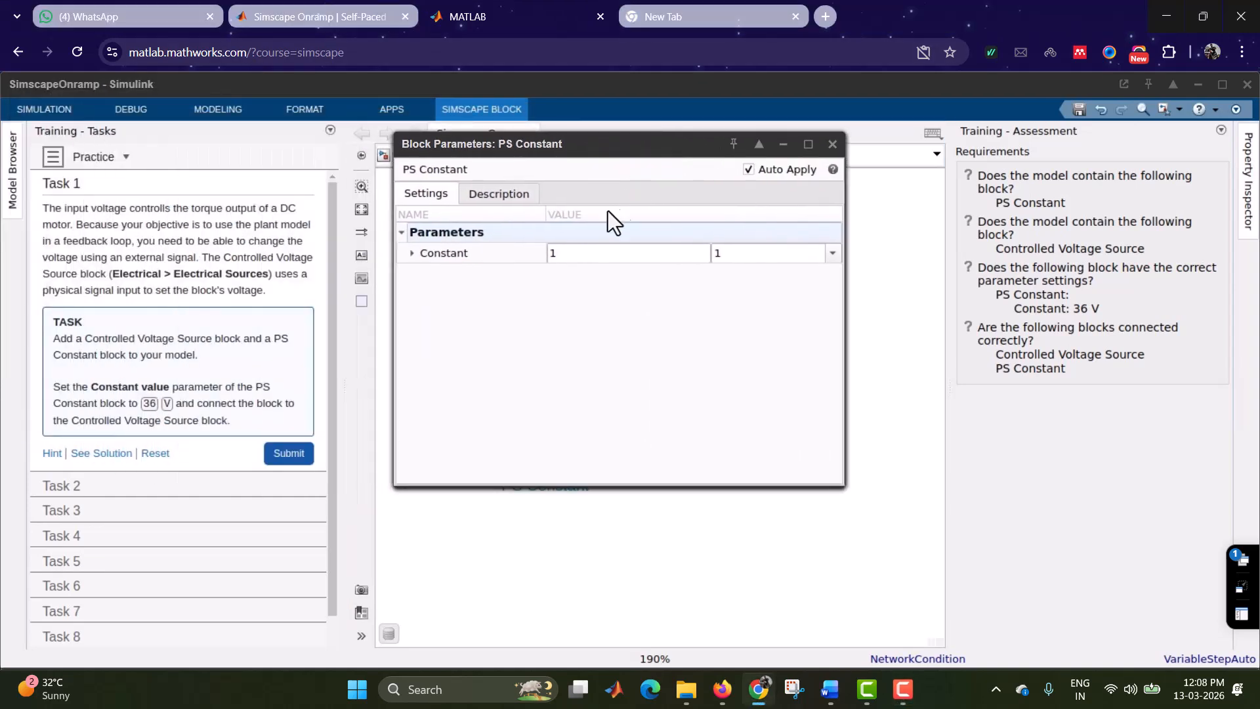
click(560, 253)
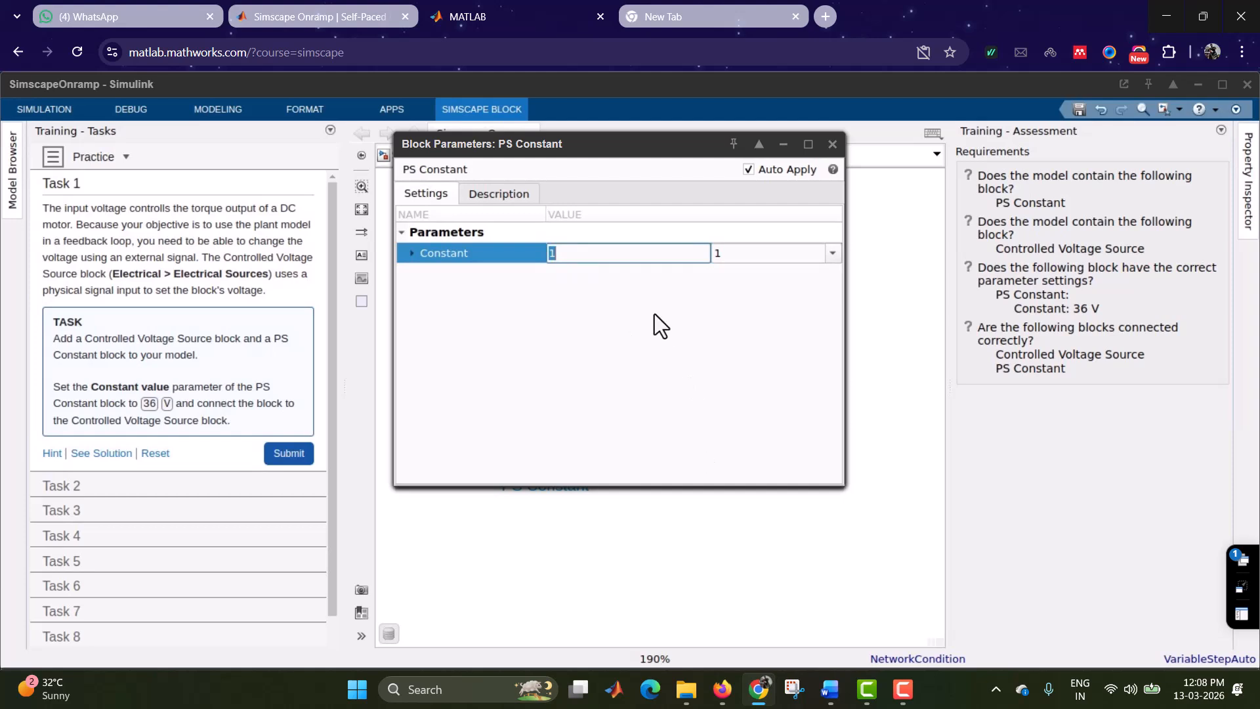
click(589, 253)
text(36)
click(833, 254)
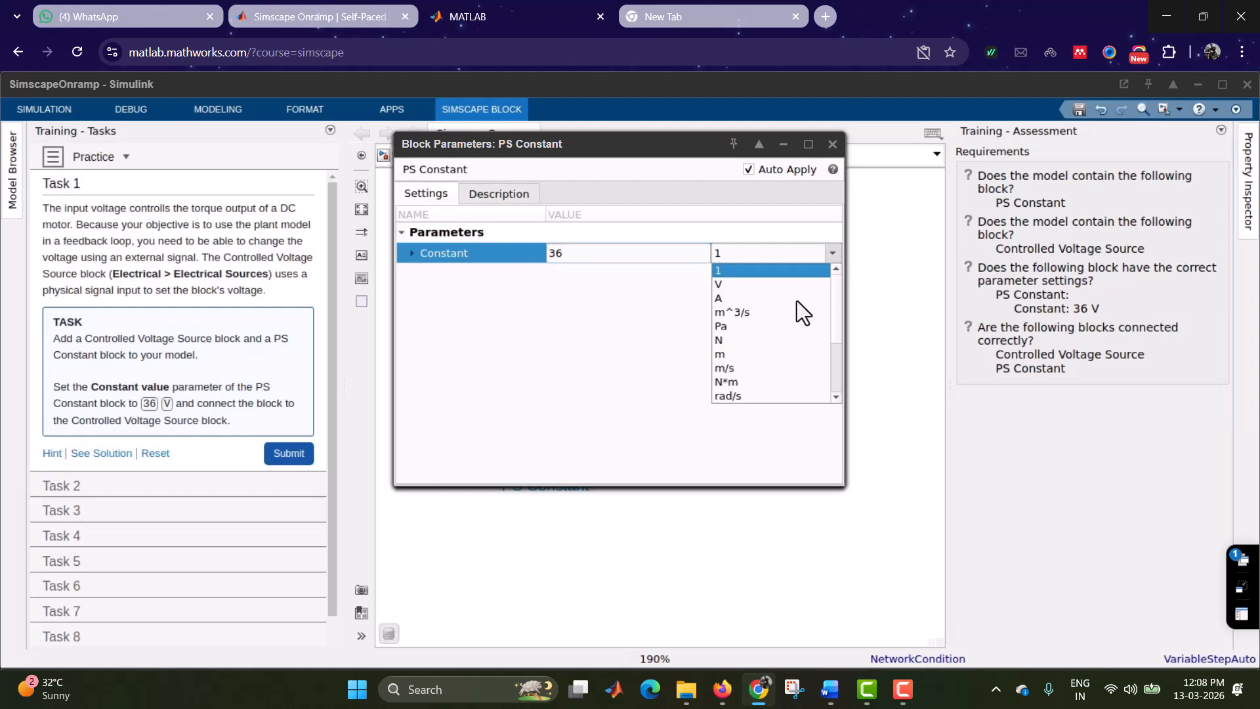
click(745, 285)
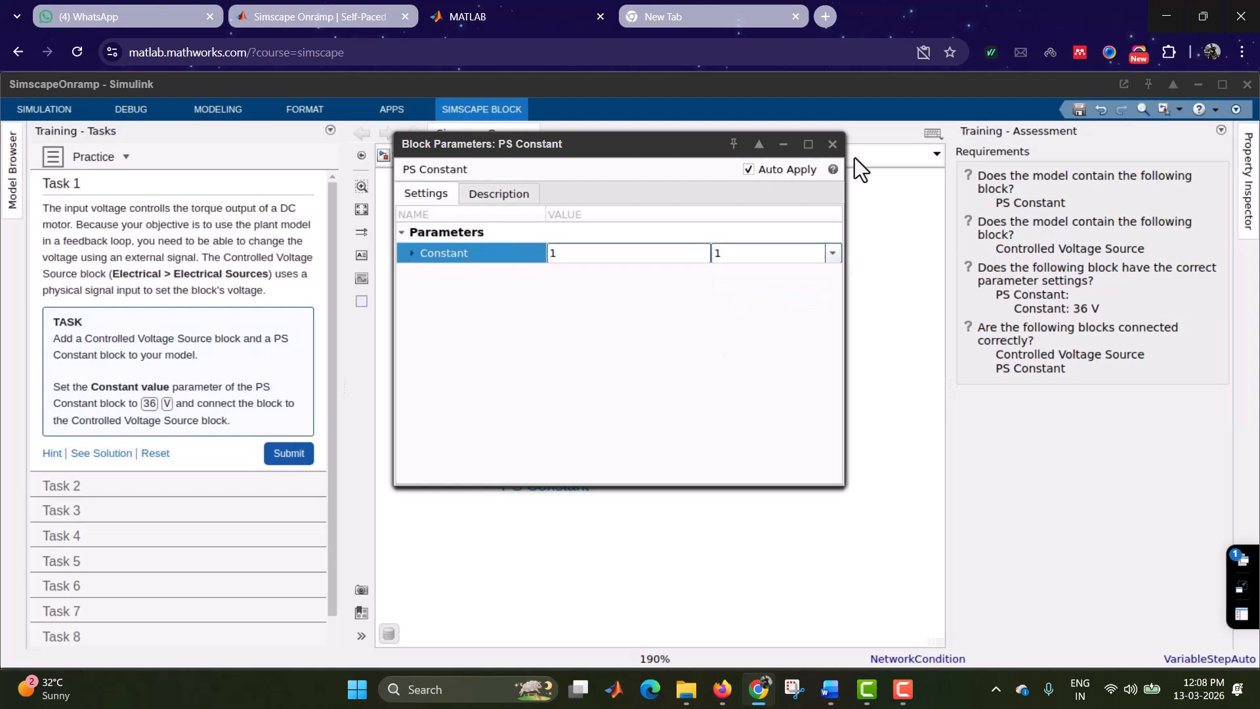
click(832, 144)
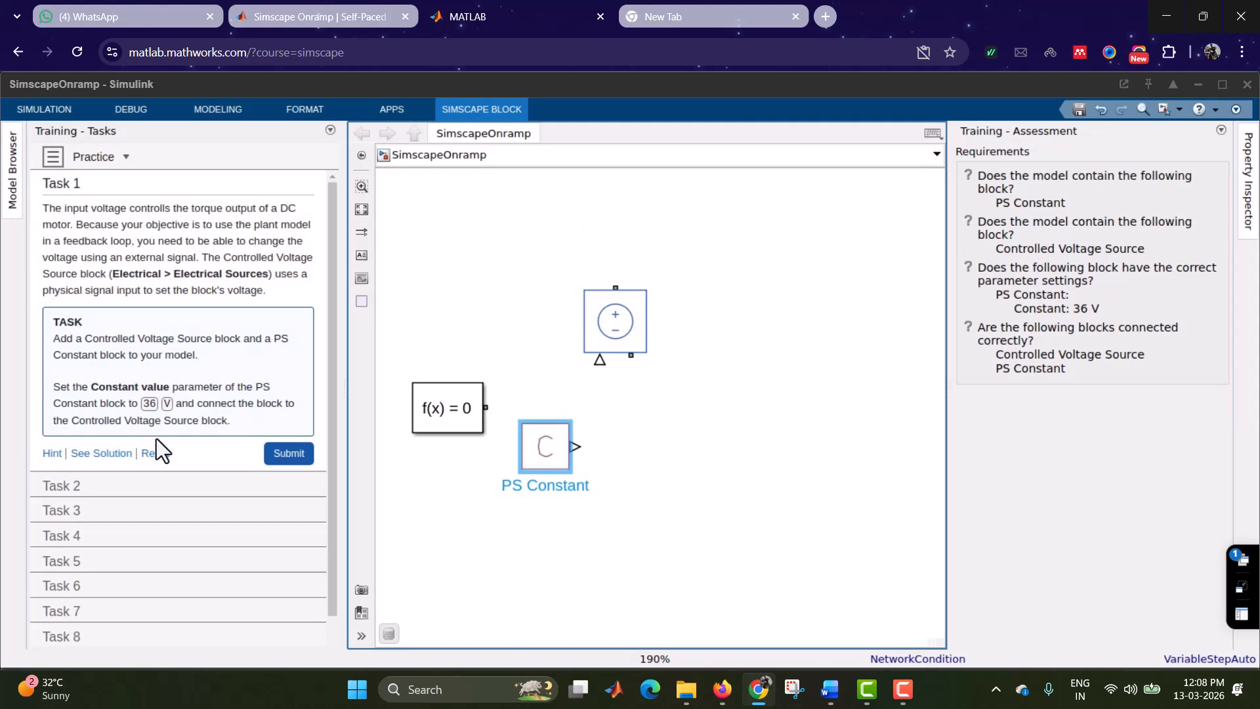
Step: Connect the PS Constant output to the Controlled Voltage Source's signal input, and submit Task 1 to move on to Task 2
drag(577, 448, 599, 361)
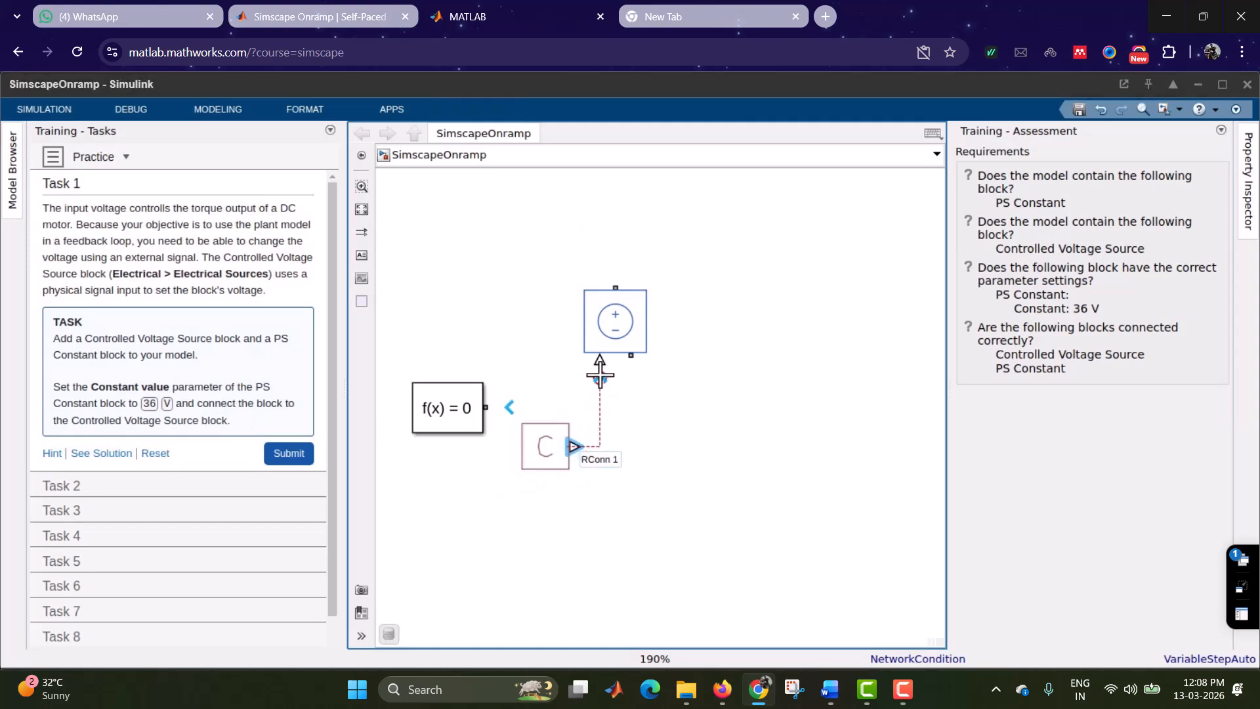
click(269, 461)
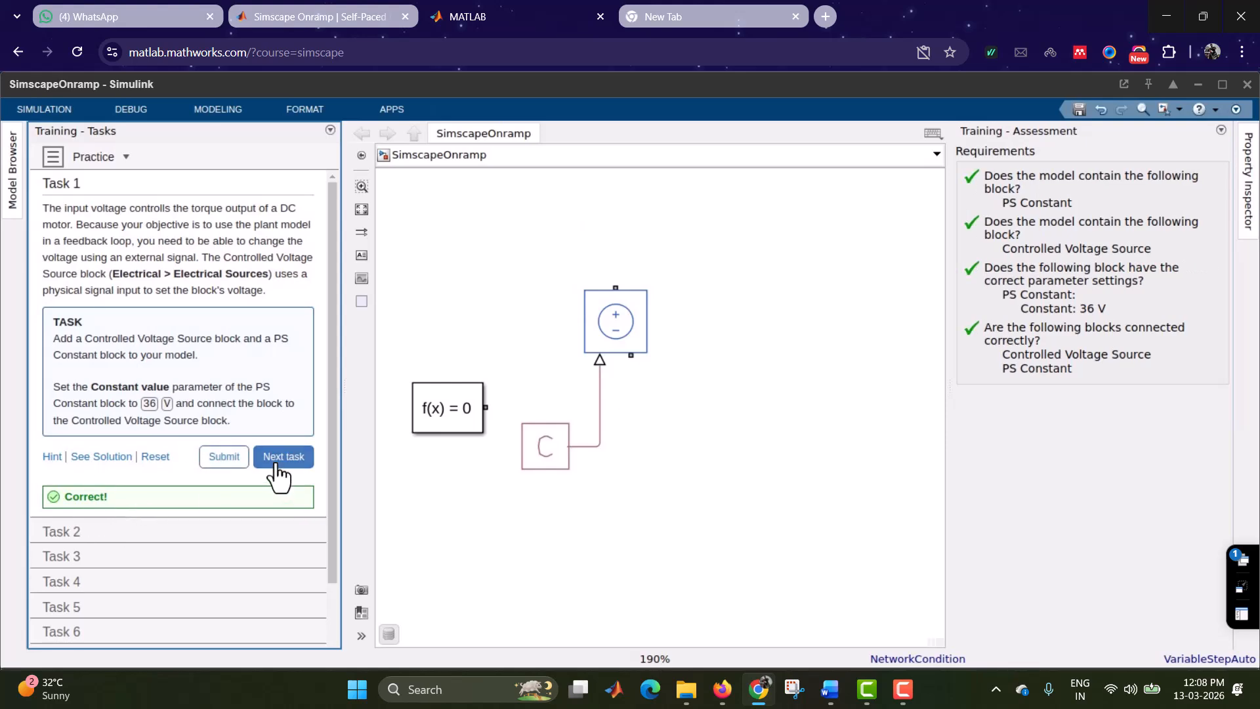
click(277, 460)
Step: Add a Foundation Library Resistor block above and to the right of the Controlled Voltage Source
scroll(157, 470, down, 3)
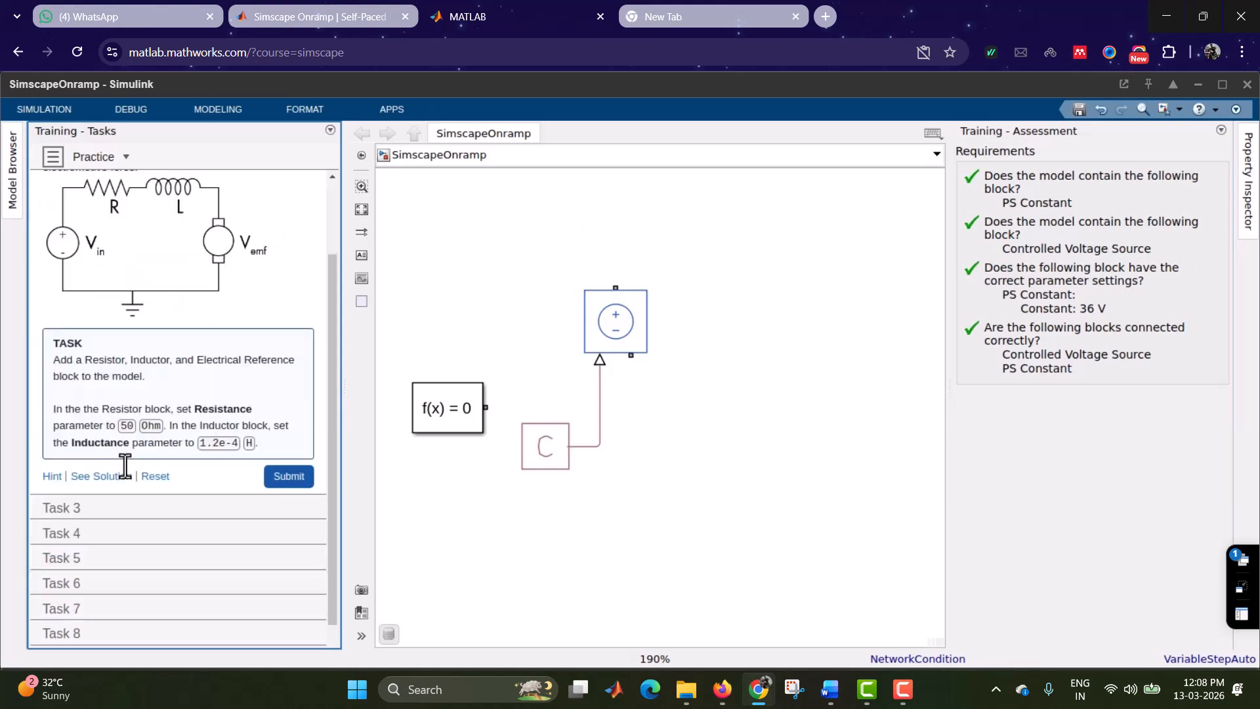
double_click(767, 244)
text(resis)
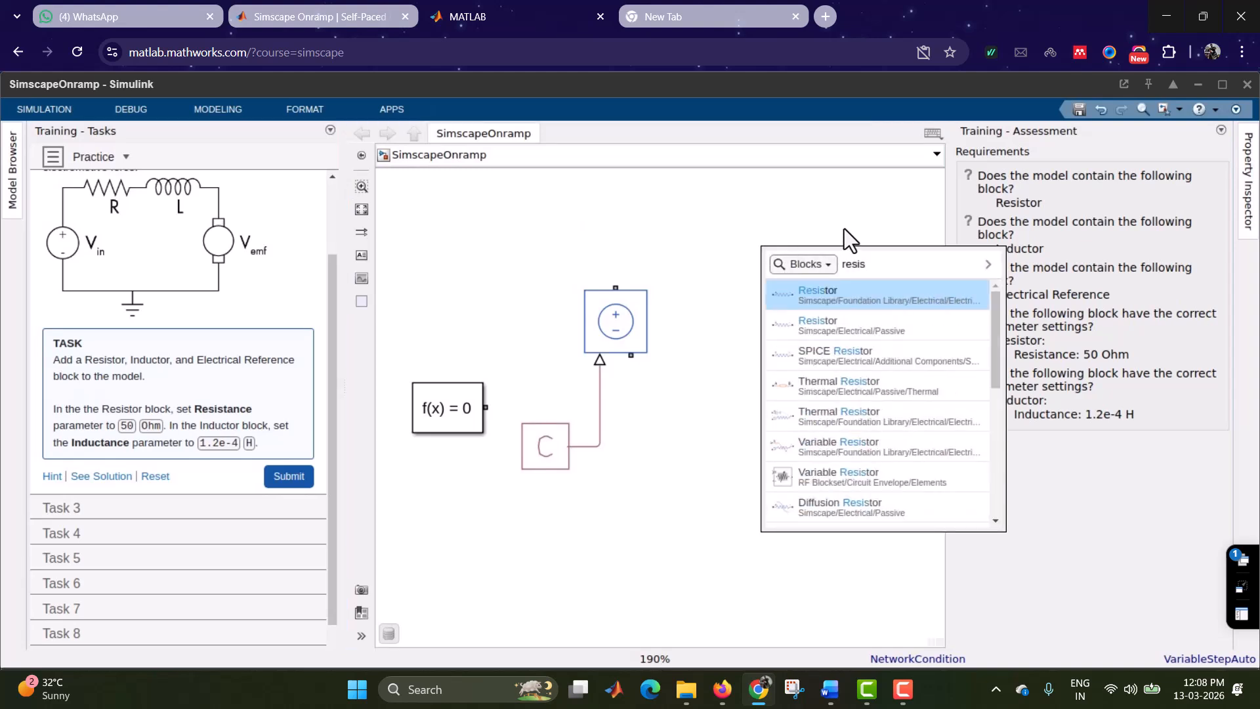
click(870, 297)
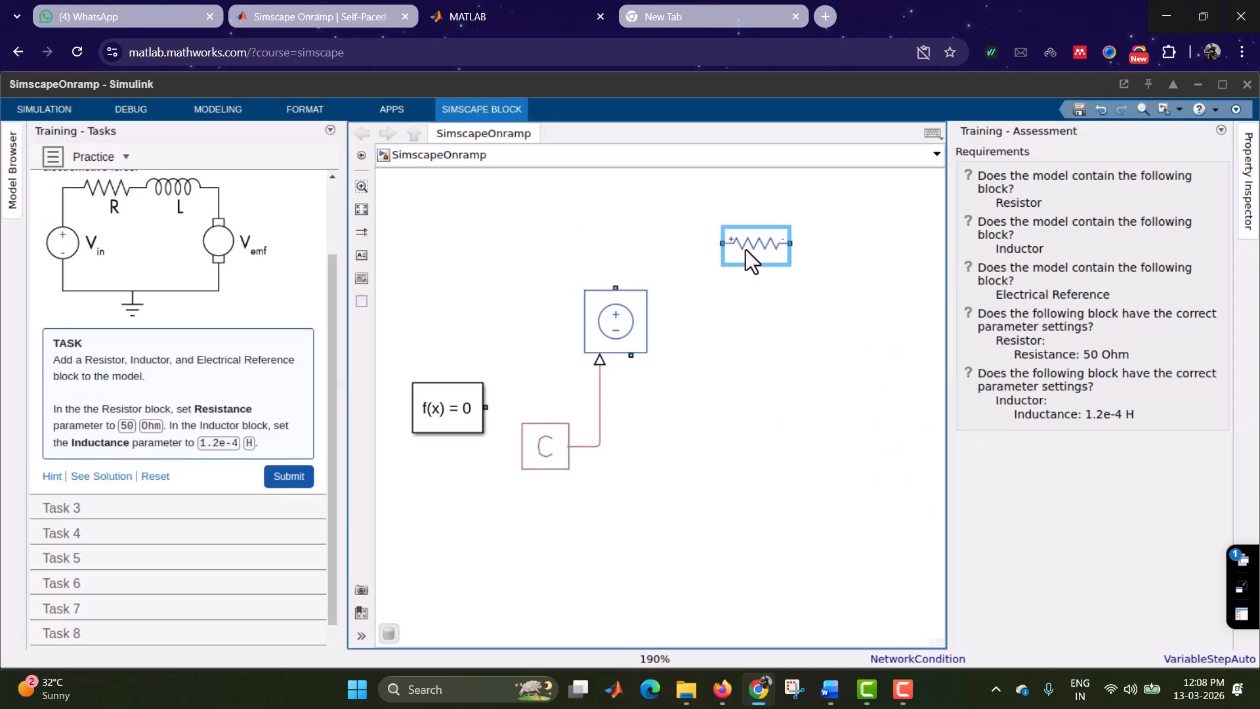
Step: Set the Resistor block's resistance to 50 Ohm and close its parameters
double_click(742, 253)
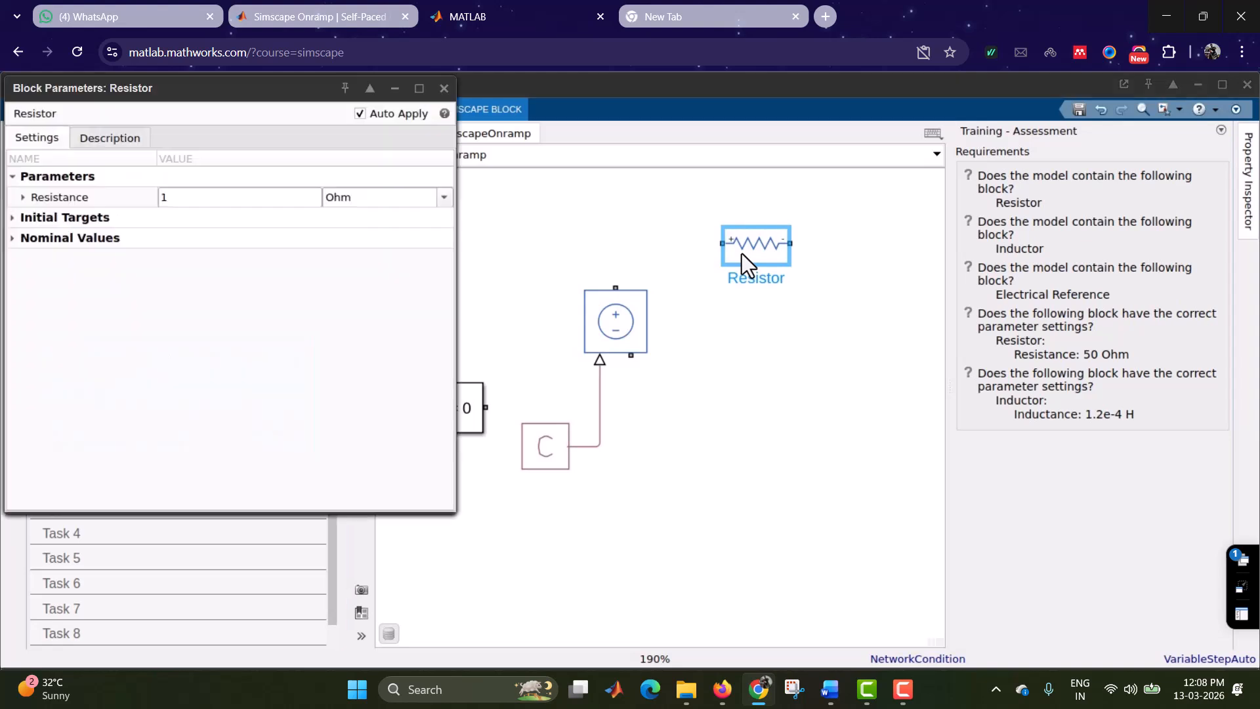
click(167, 197)
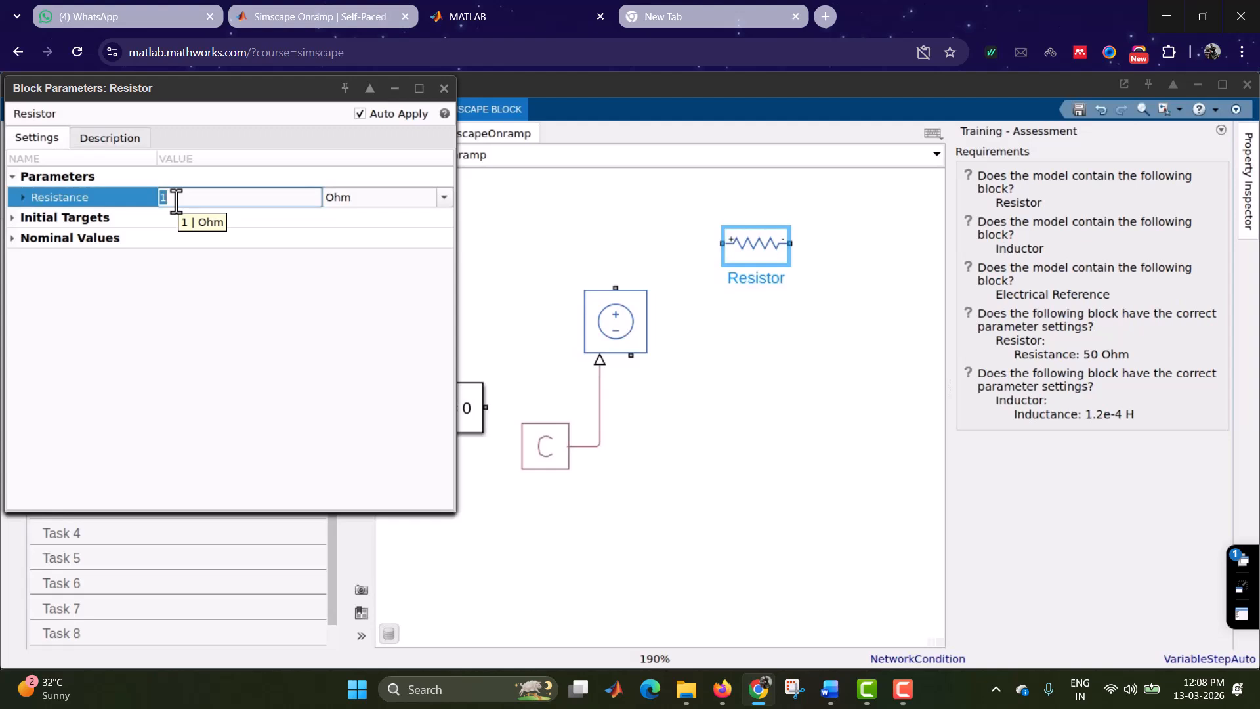
key(Right)
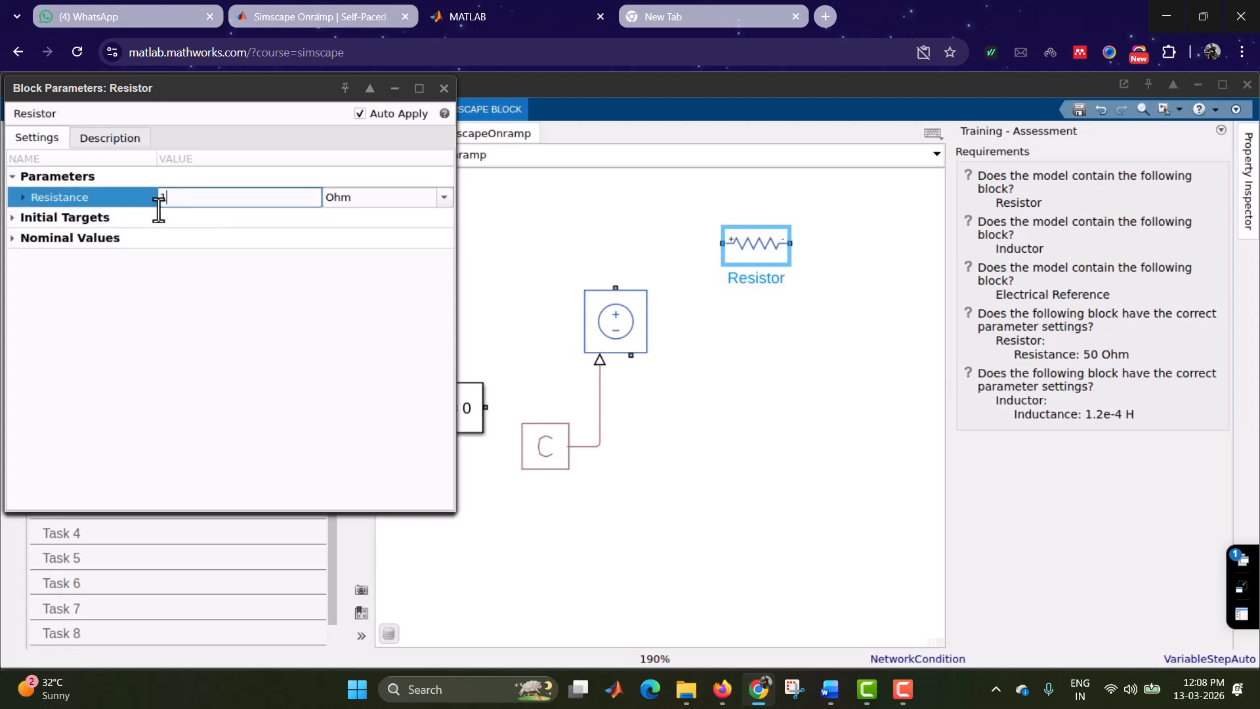
key(BackSpace)
text(50)
click(444, 89)
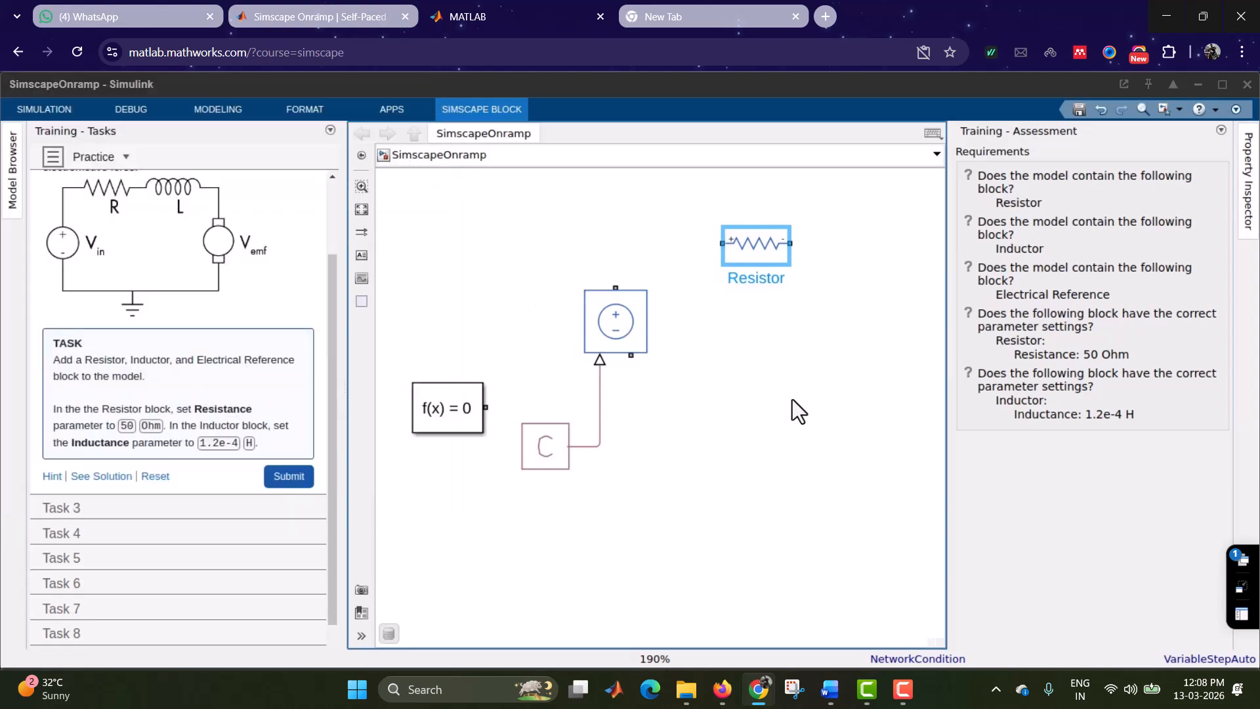
Step: Add a Foundation Library Inductor block to the right of the resistor
click(864, 250)
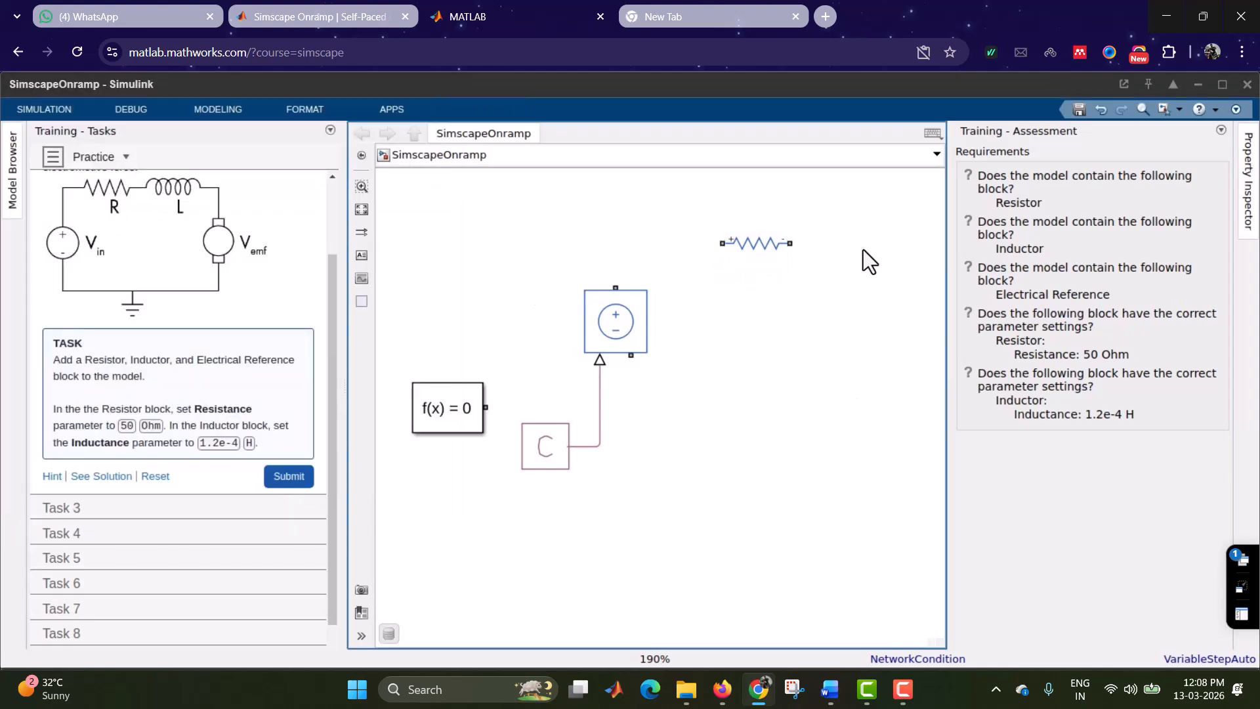
text(indu)
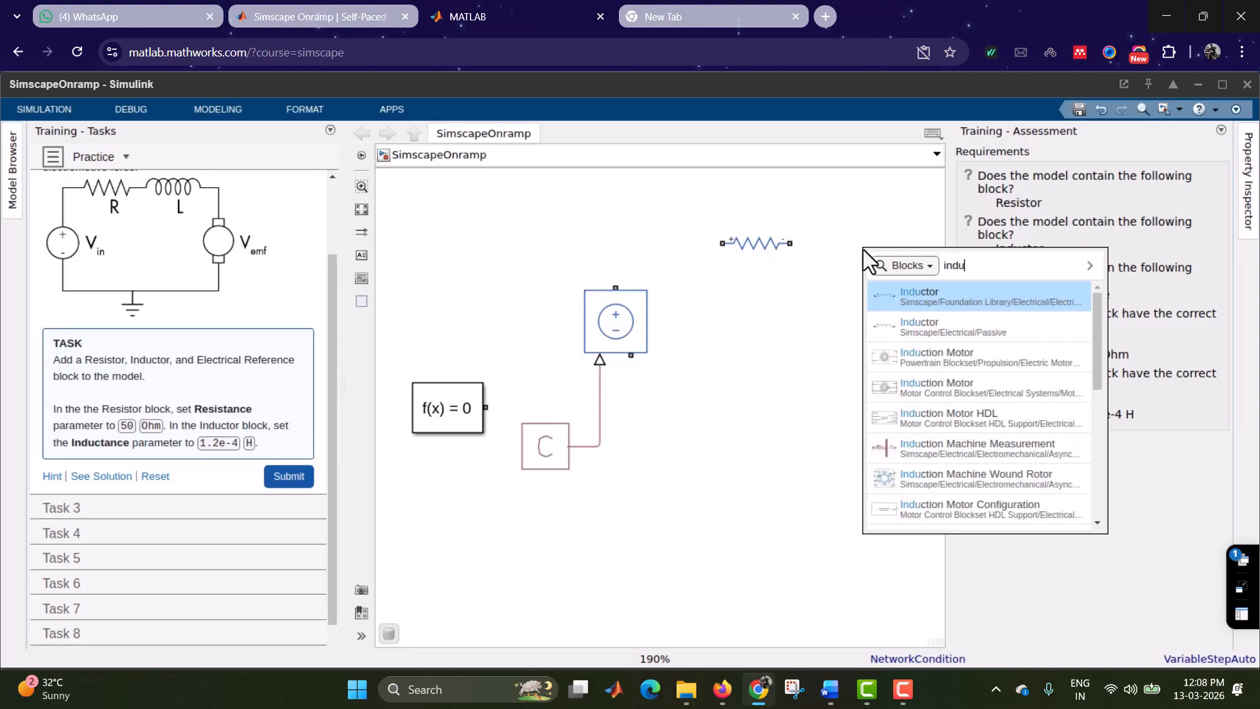
click(954, 303)
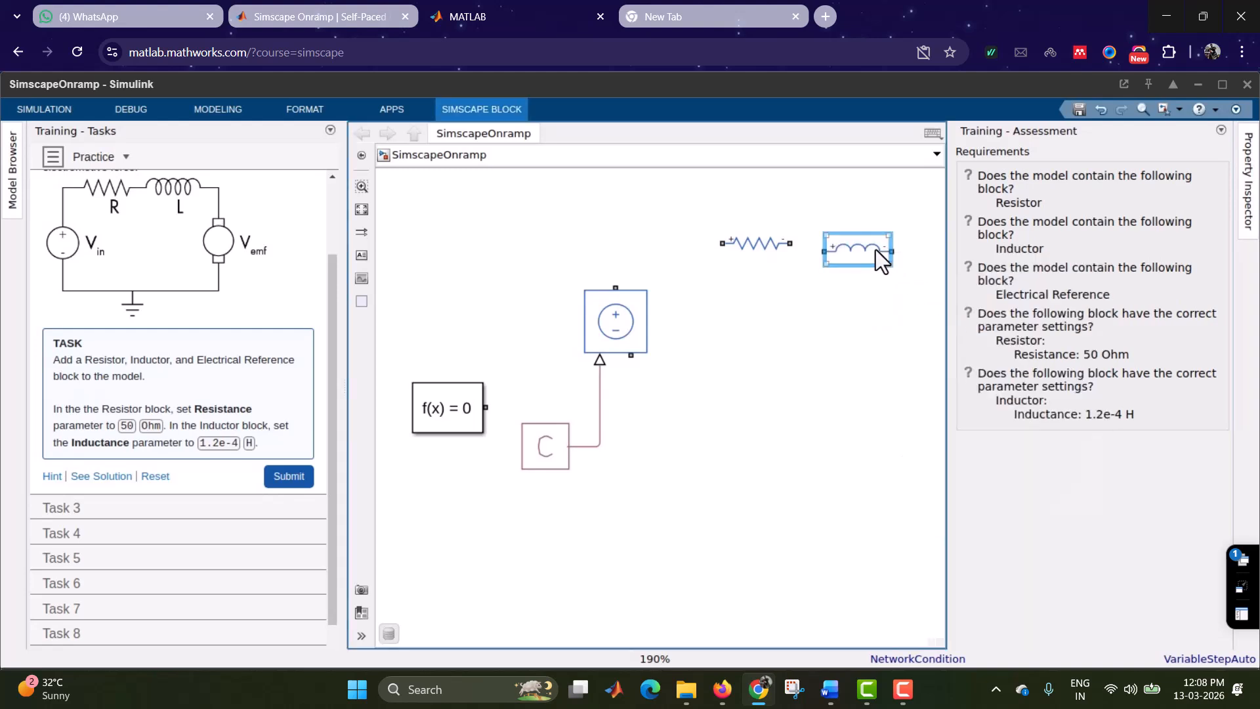
Step: Set the Inductor block's inductance to 1.2e-4 H and close its parameters
double_click(872, 246)
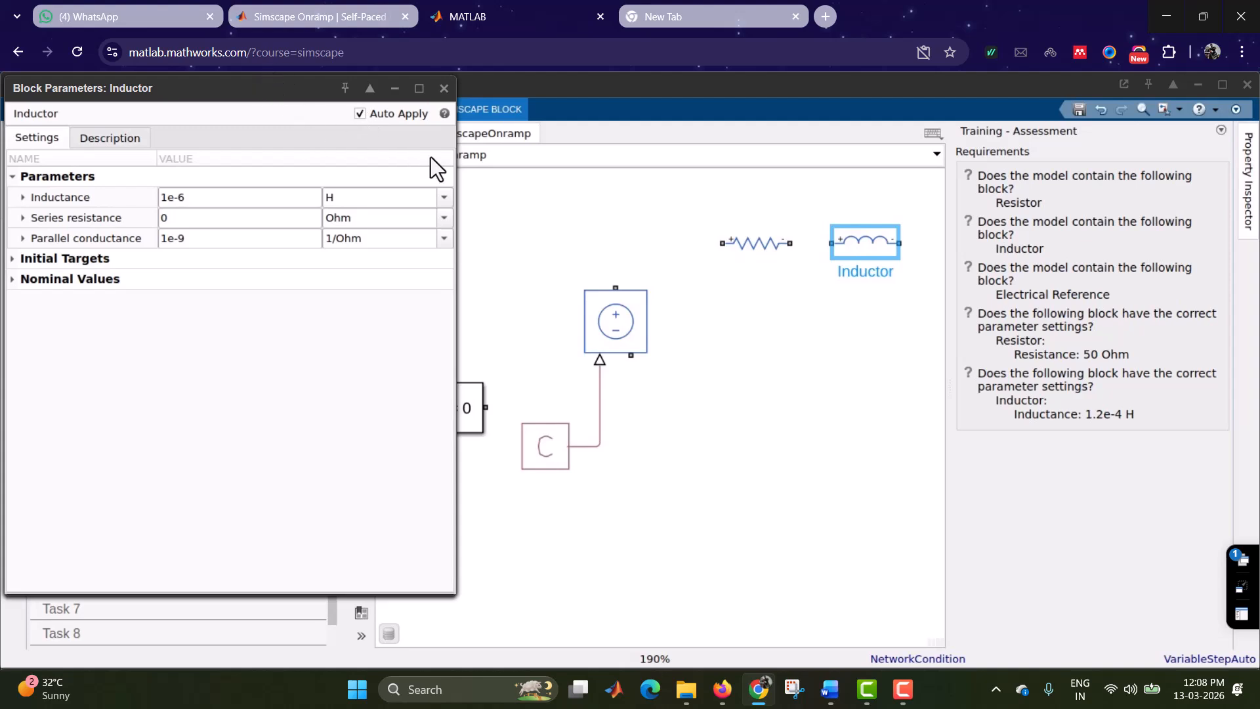
drag(276, 87, 615, 163)
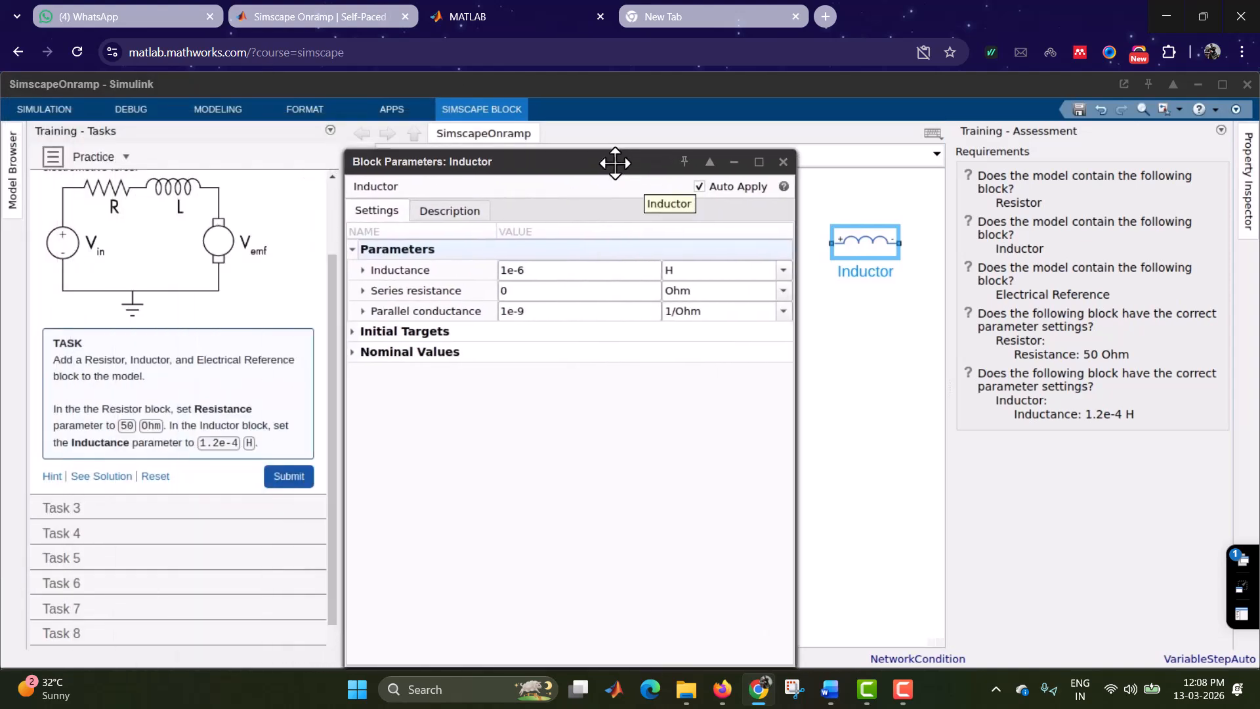
click(509, 273)
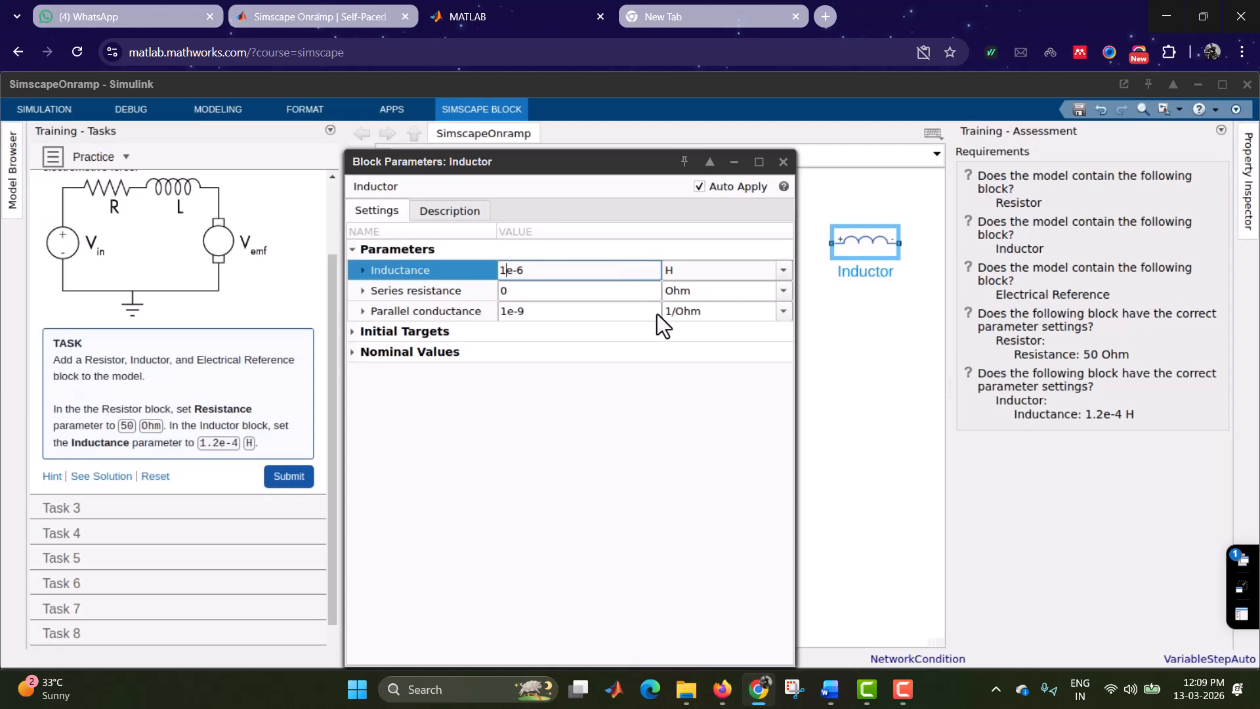
click(903, 697)
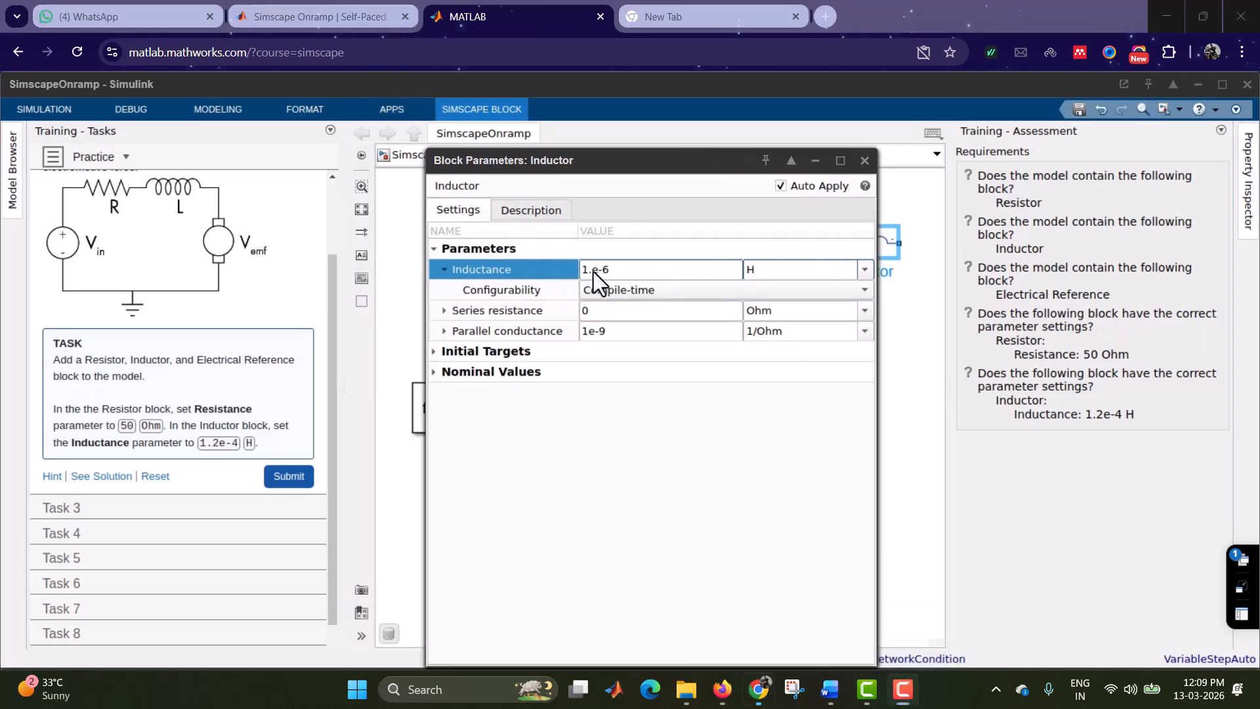
click(593, 271)
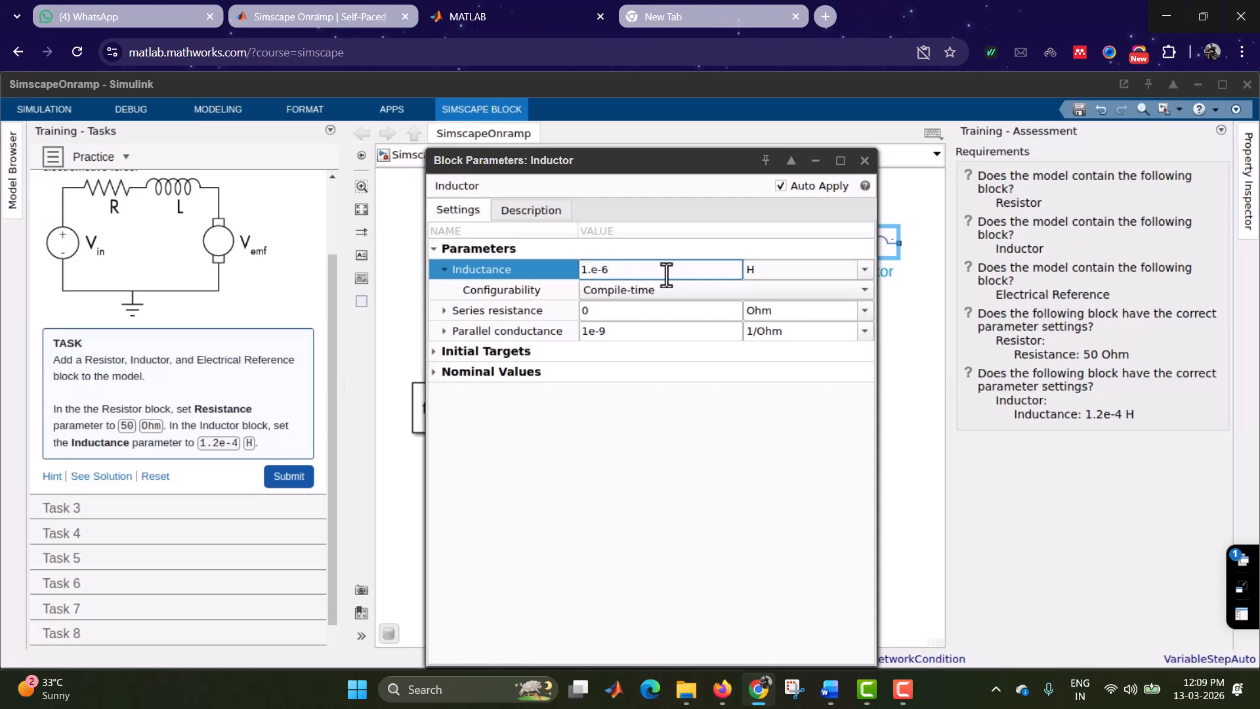
text(2)
key(End)
key(BackSpace)
text(4)
key(Tab)
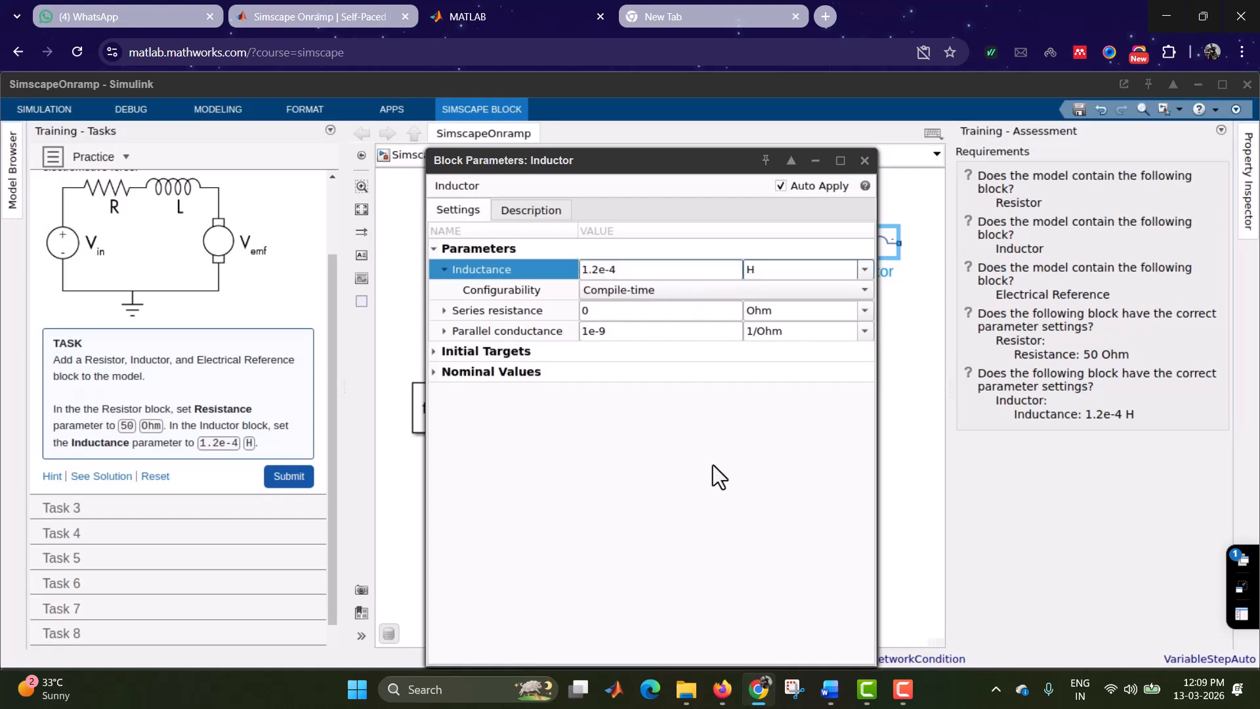
click(864, 160)
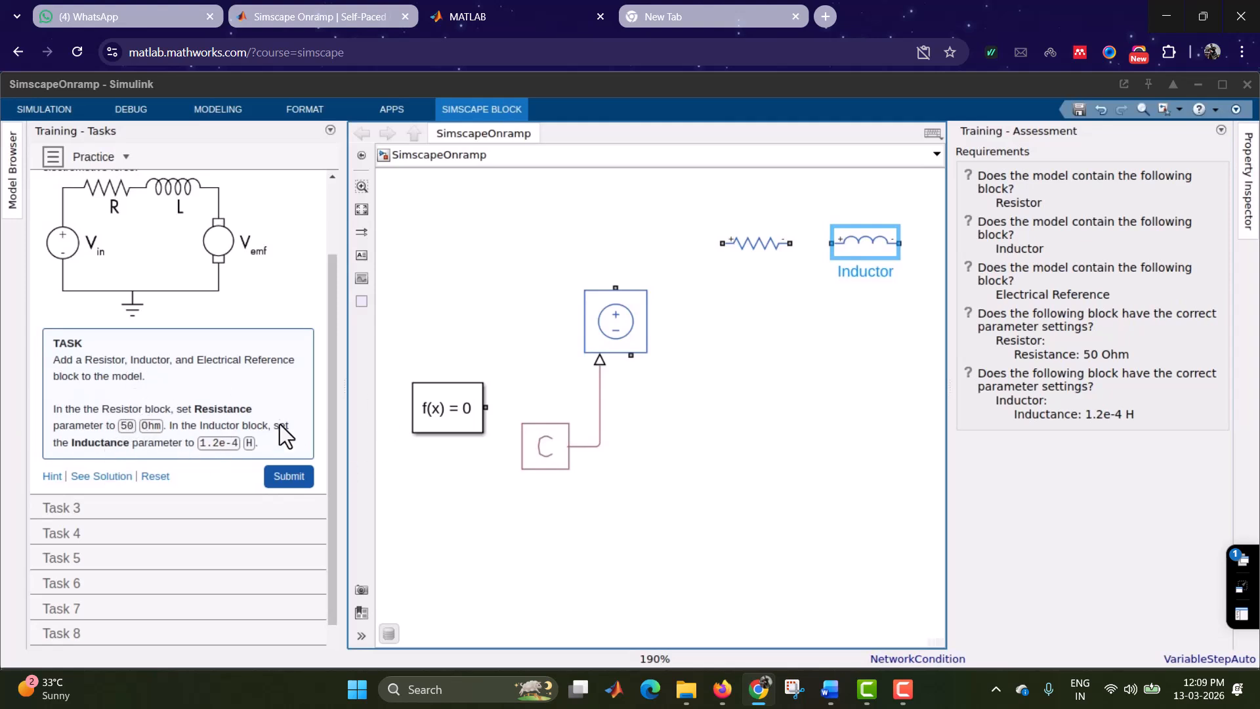
Step: Wire the resistor between the Controlled Voltage Source's positive terminal and the inductor, and submit Task 2 for assessment
drag(791, 242, 833, 247)
click(758, 250)
mouse_move(727, 242)
mouse_down()
mouse_move(614, 265)
mouse_move(615, 289)
mouse_up()
click(620, 338)
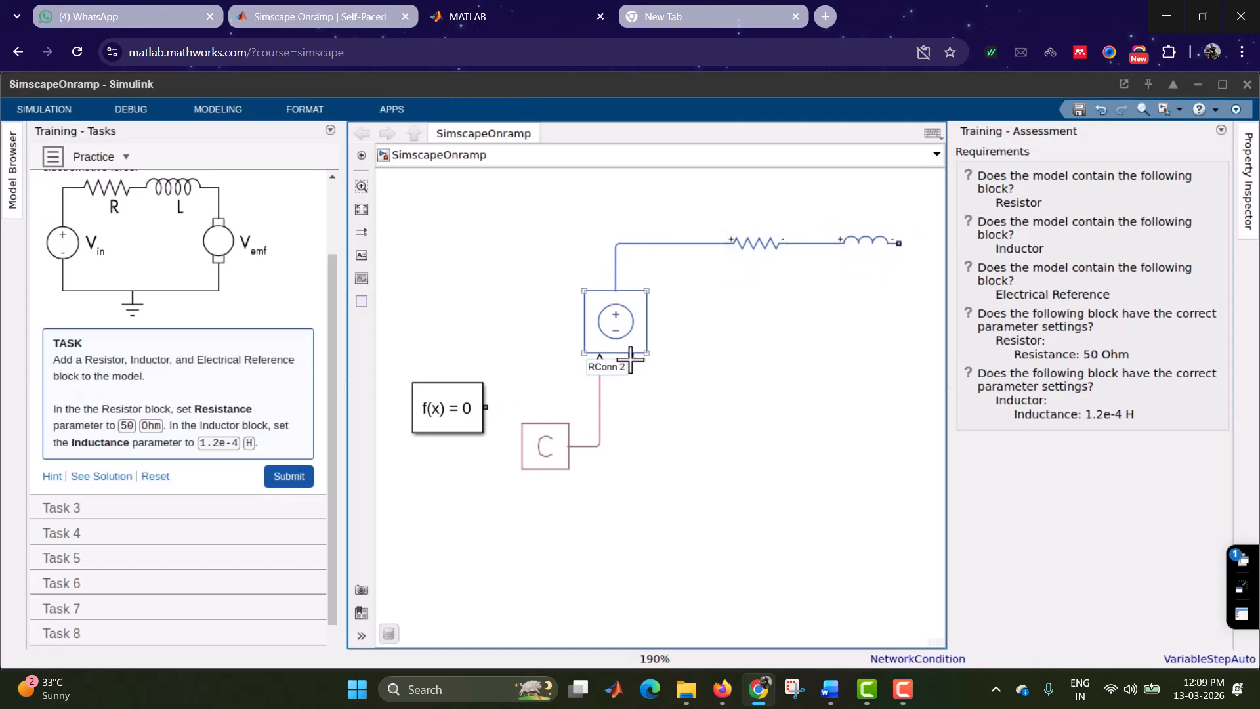
click(271, 482)
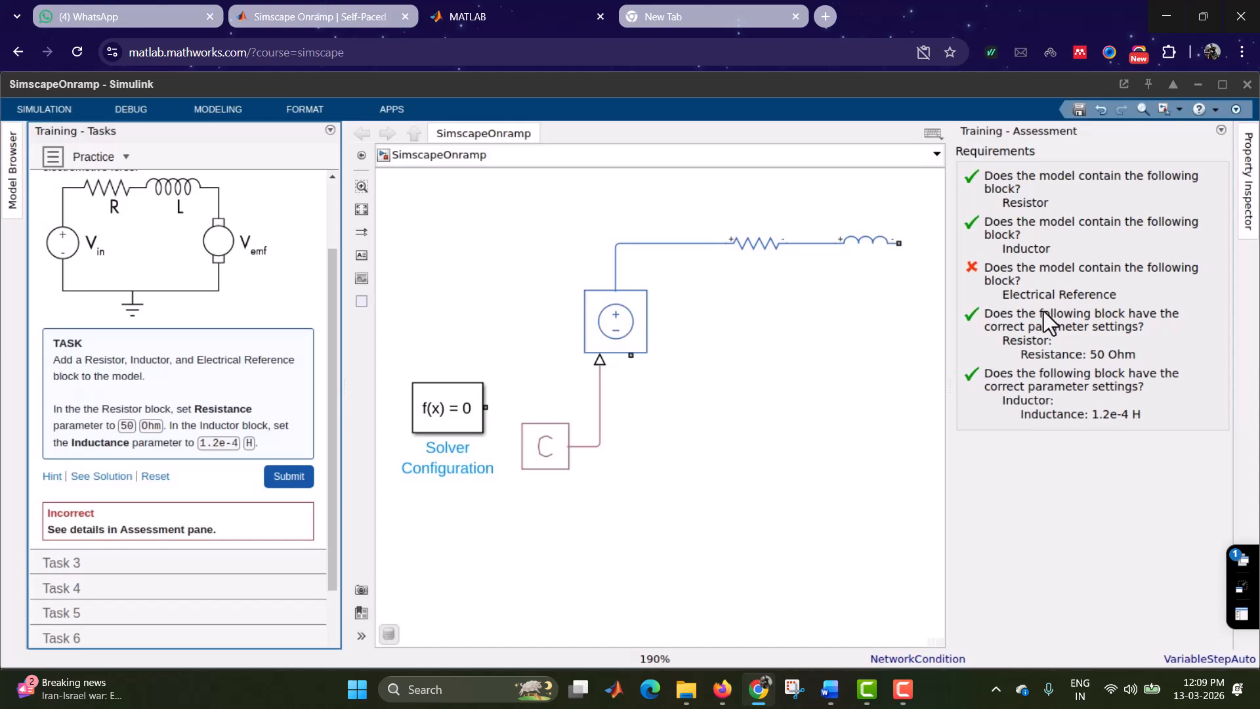
Step: Add an Electrical Reference block well below the resistor, and resubmit Task 2 to move on to Task 3
double_click(724, 506)
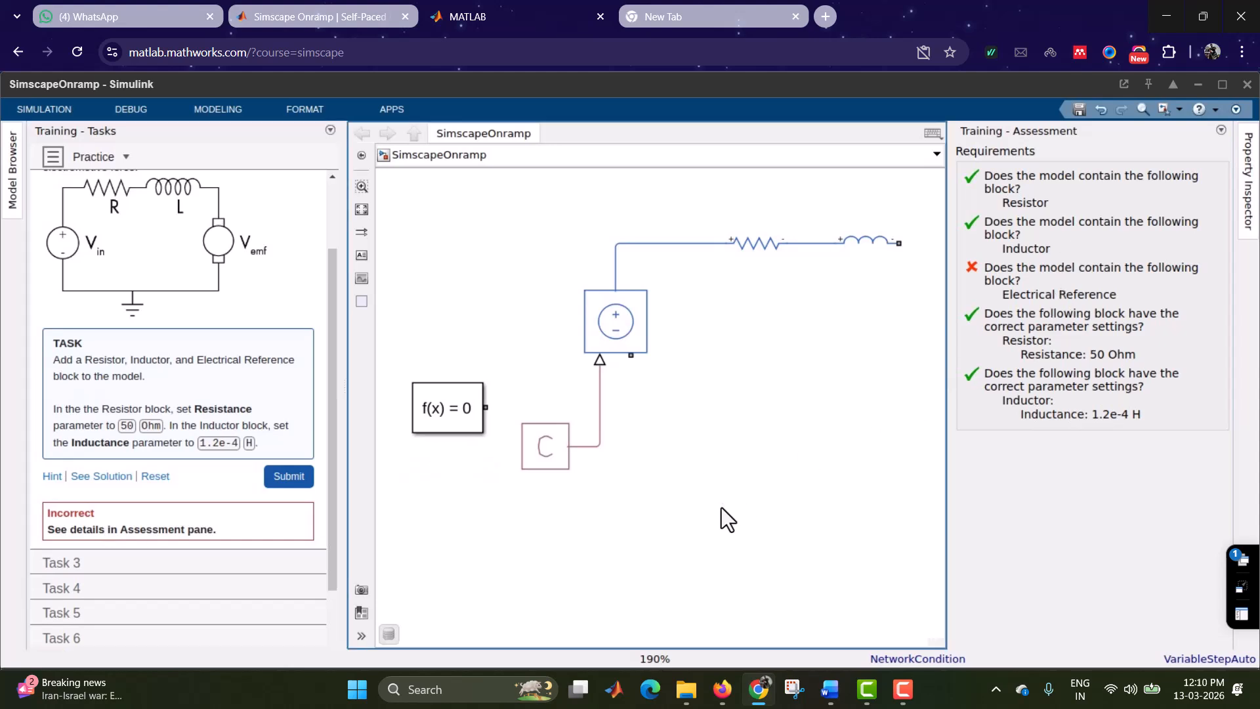
text(3)
key(BackSpace)
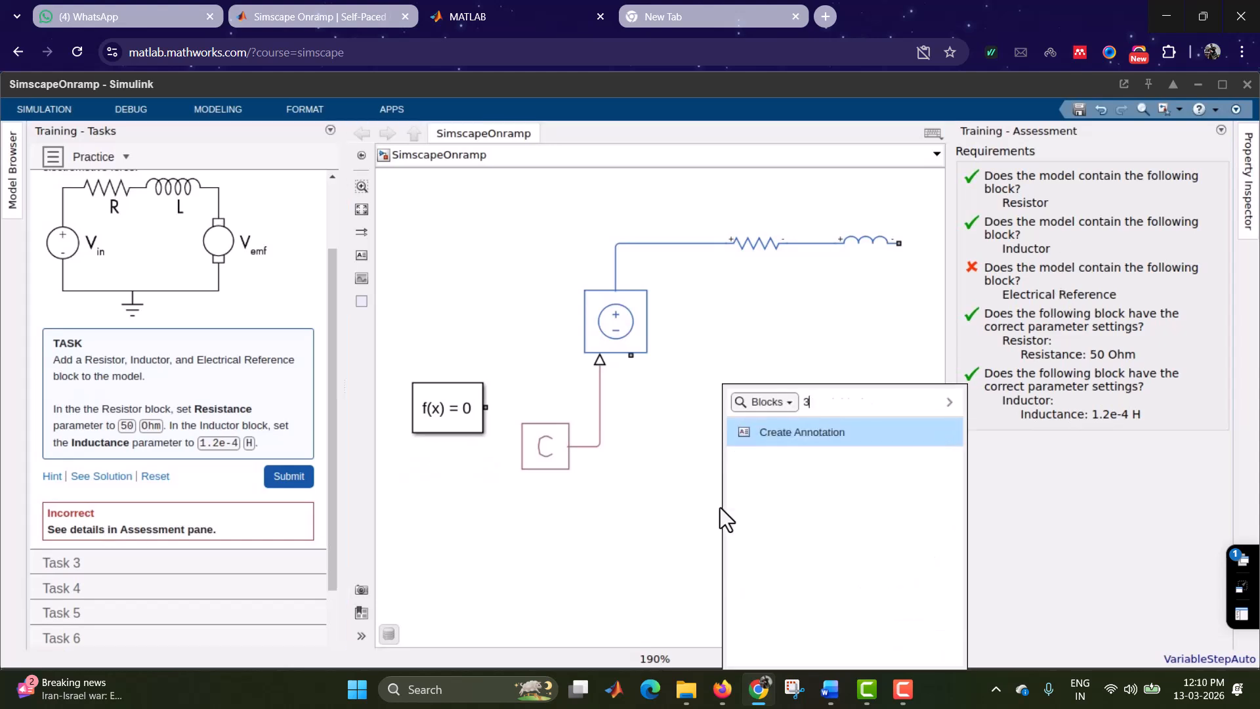
text(ele)
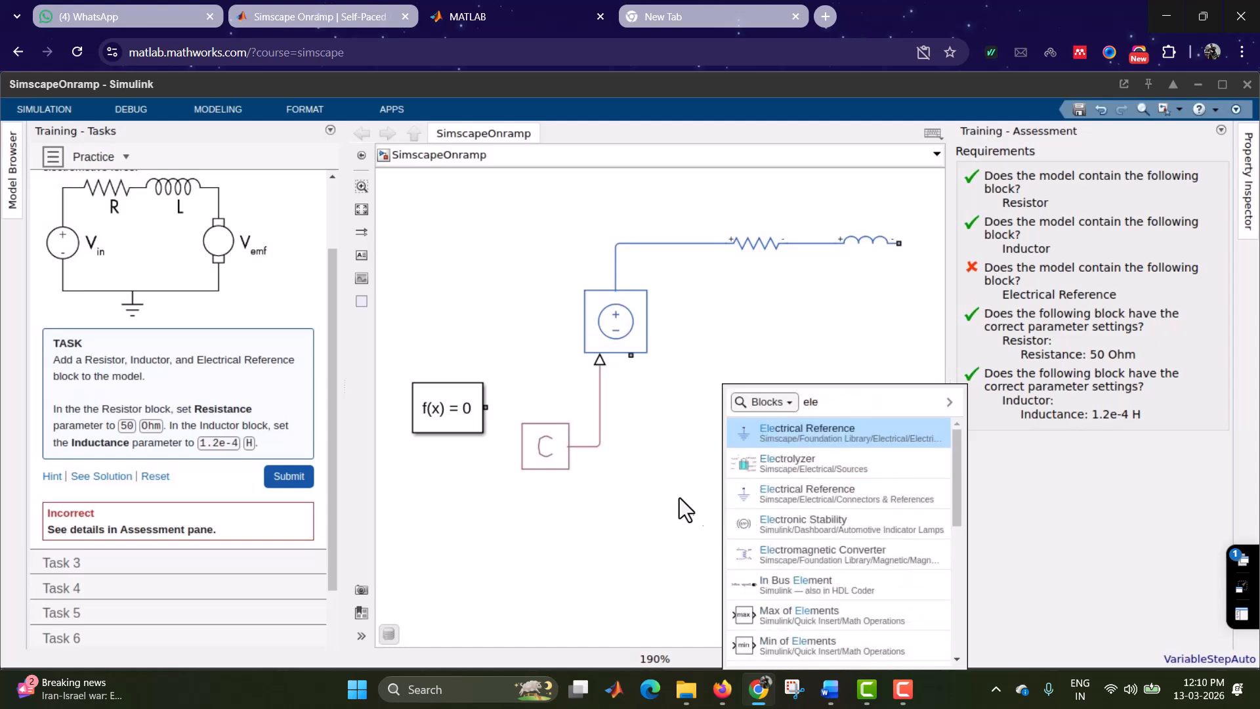
key(Return)
drag(723, 500, 769, 499)
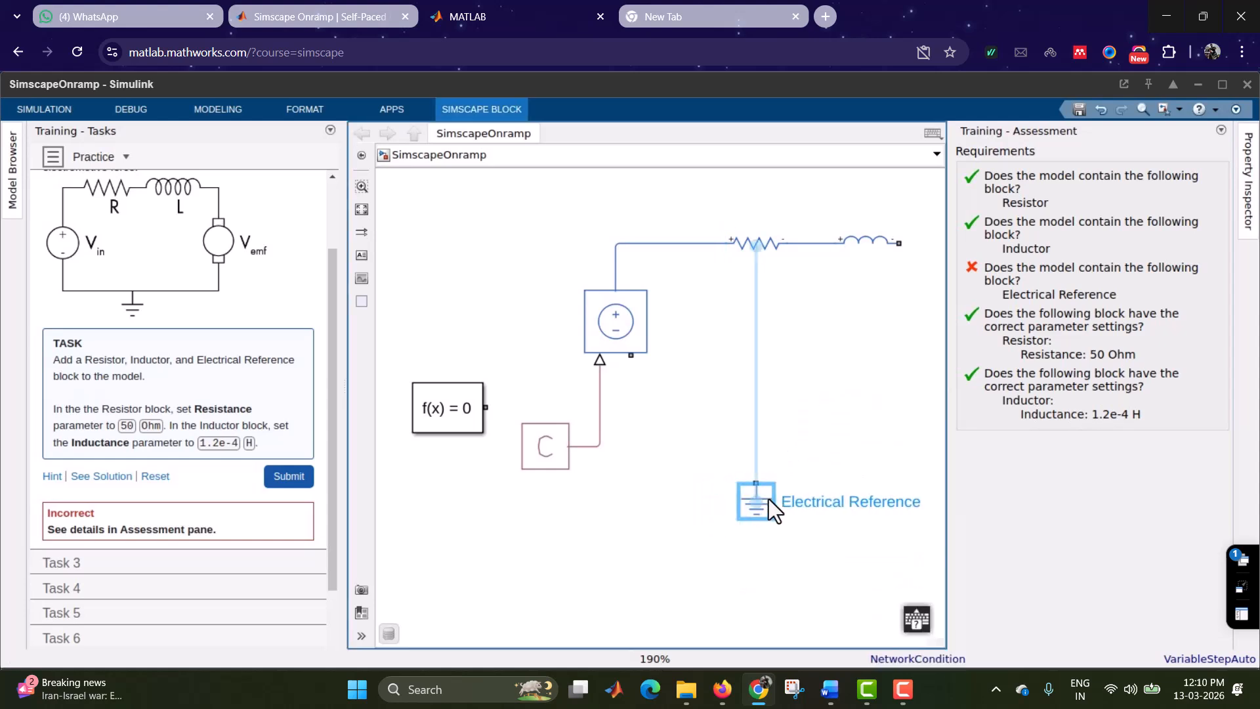
click(288, 477)
click(284, 481)
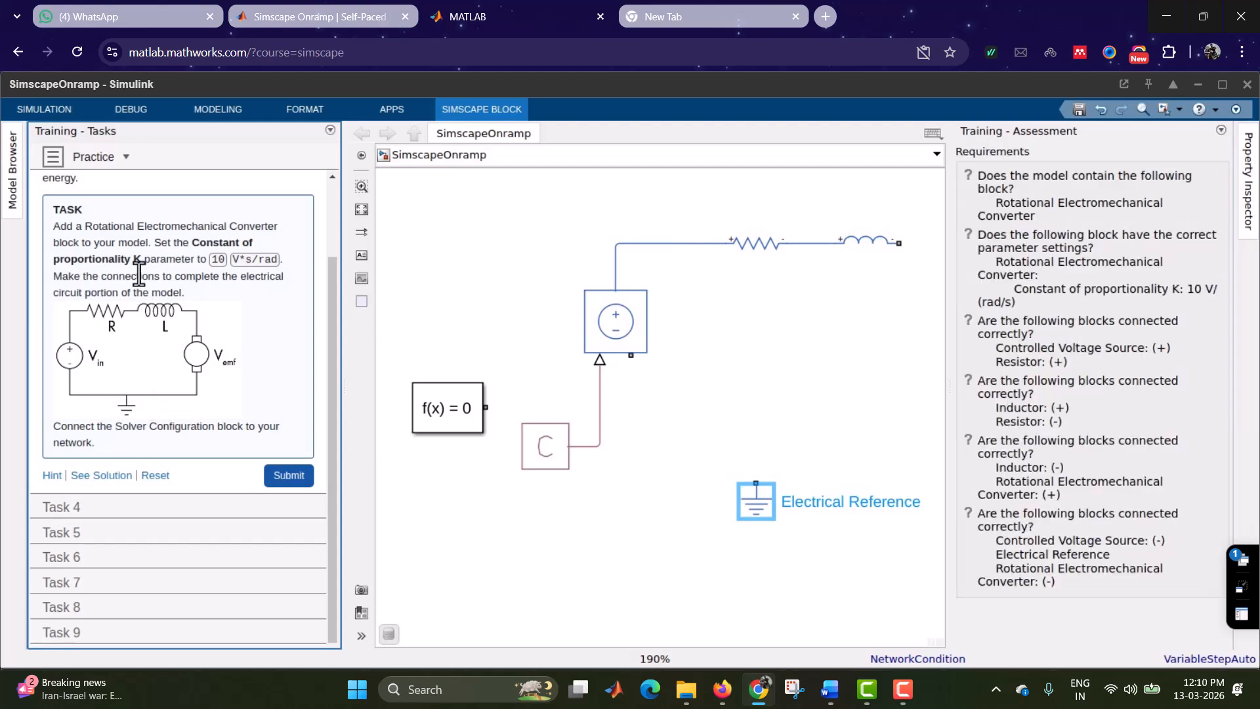
Step: Add a Foundation Library Rotational Electromechanical Converter block and move it to the right, below and beyond the inductor
click(861, 375)
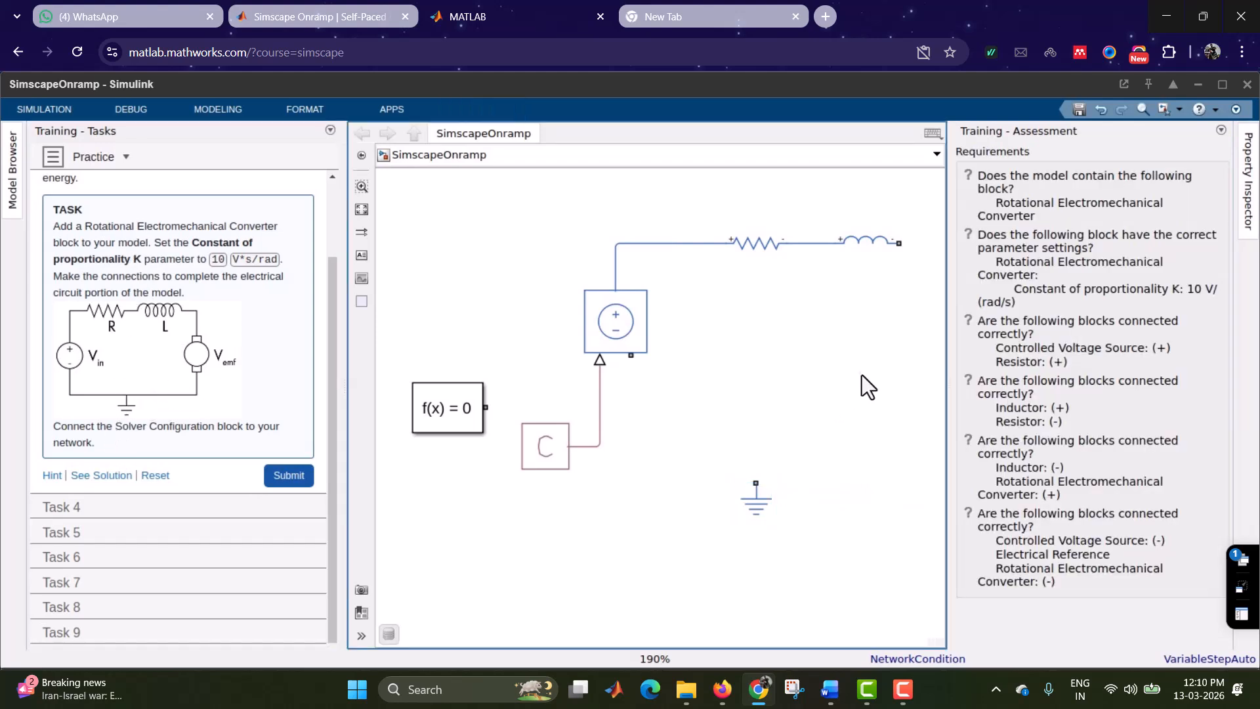
text(r)
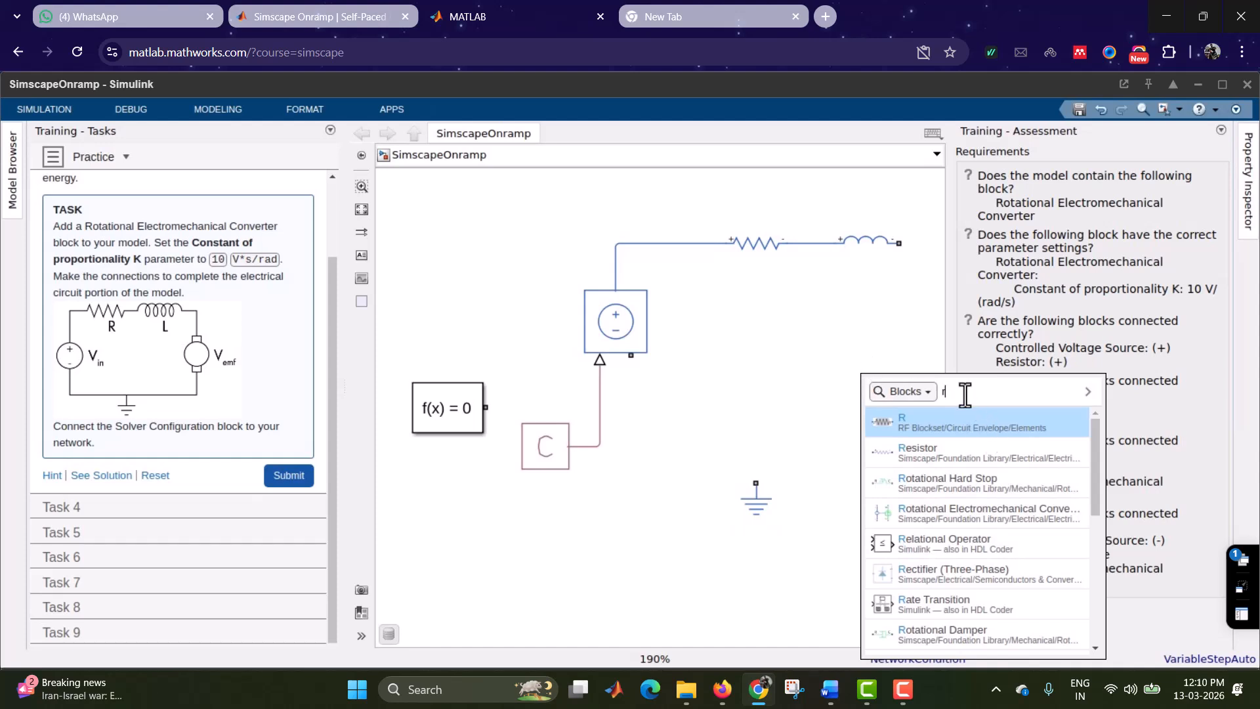
key(BackSpace)
text(t)
key(BackSpace)
text(rota)
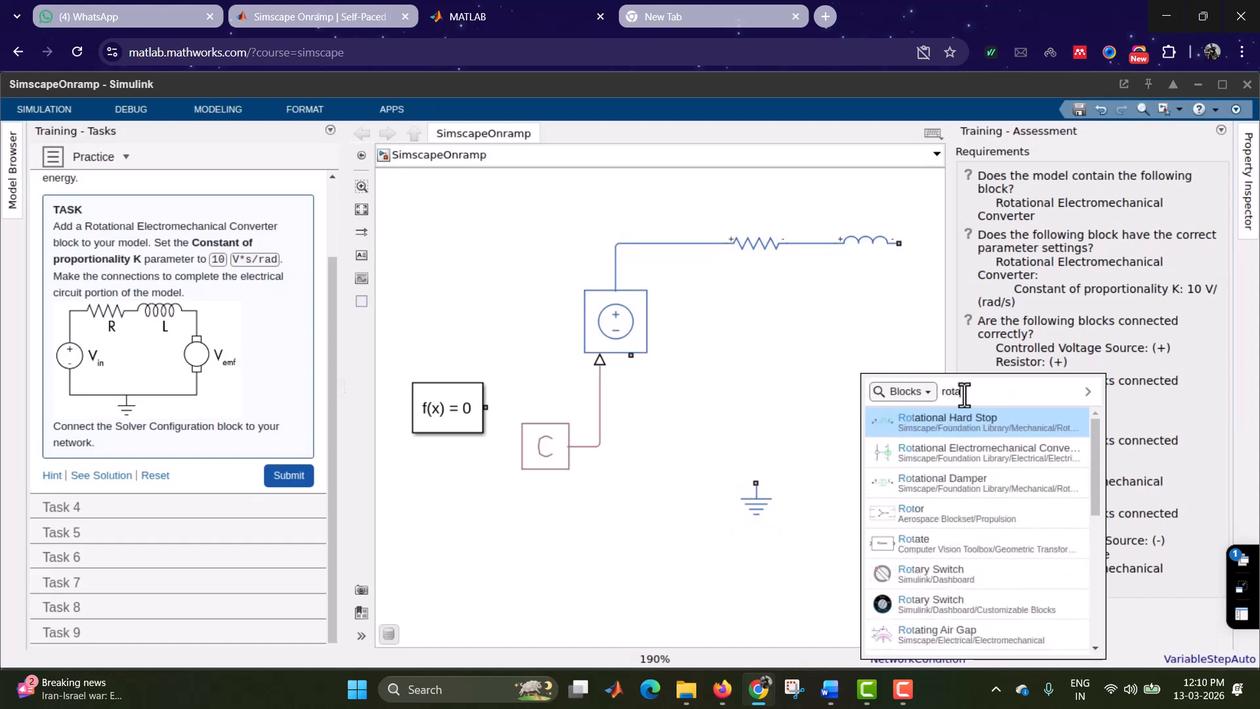
text(tional)
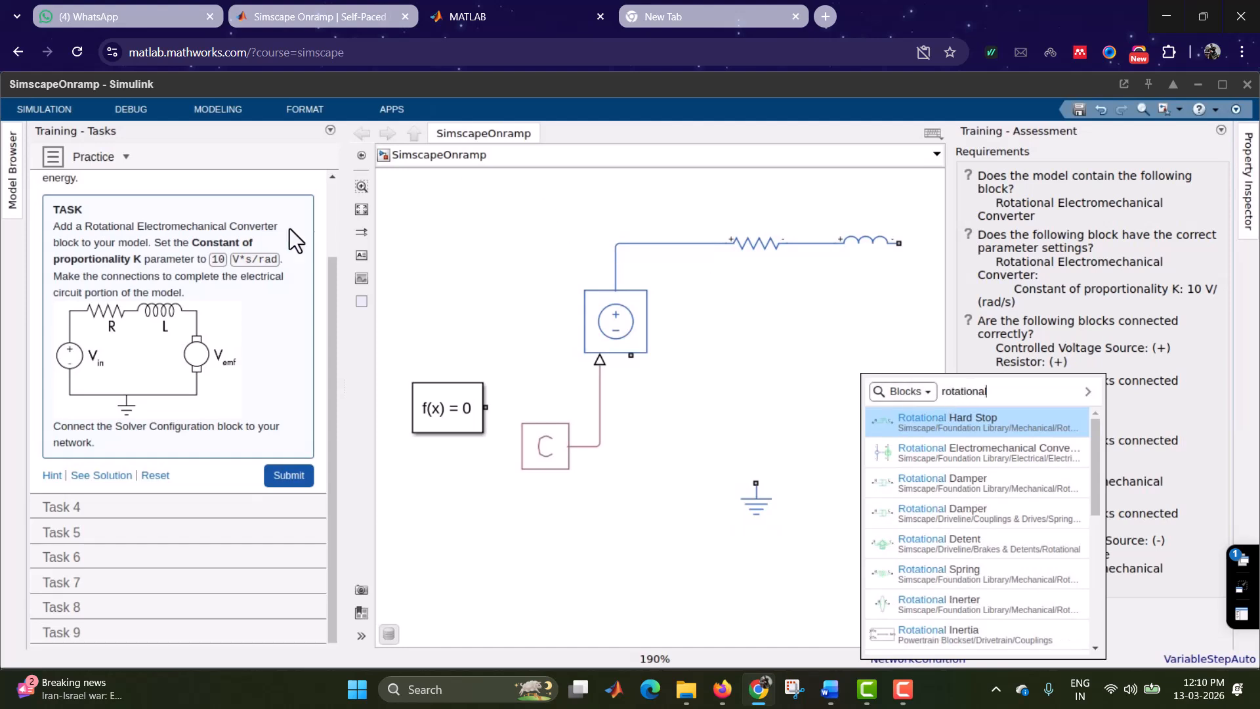
click(1012, 455)
drag(873, 372, 925, 354)
key(Right)
key(Right)
key(Right)
key(Right)
key(Right)
key(Right)
key(Right)
key(Right)
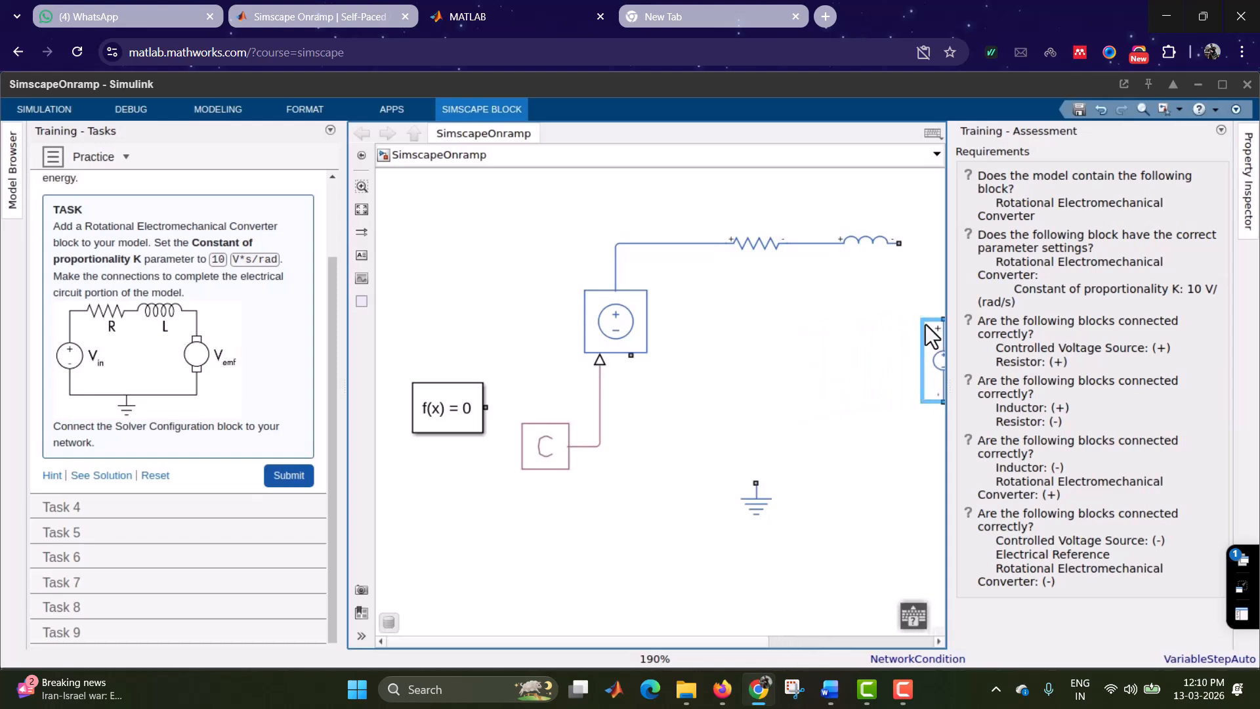
Step: Wire the converter between the inductor and the source's negative terminal, and connect the Electrical Reference and Solver Configuration to the return line
click(365, 211)
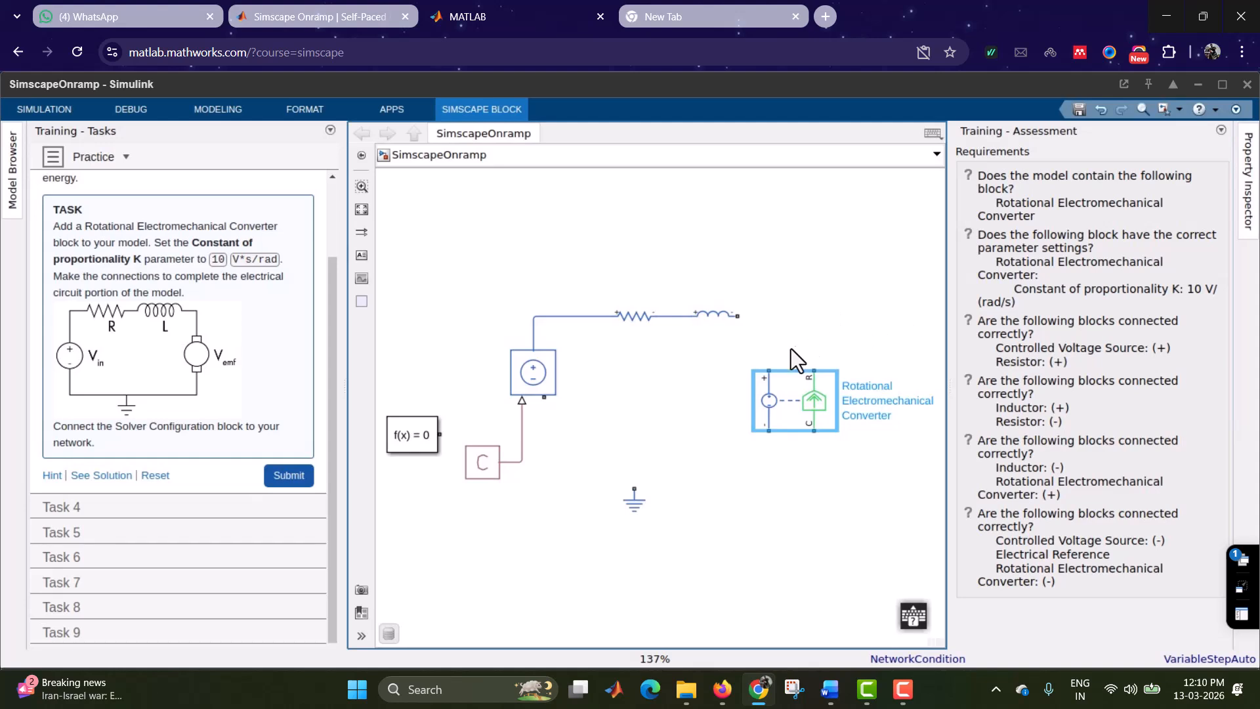
drag(767, 364, 739, 315)
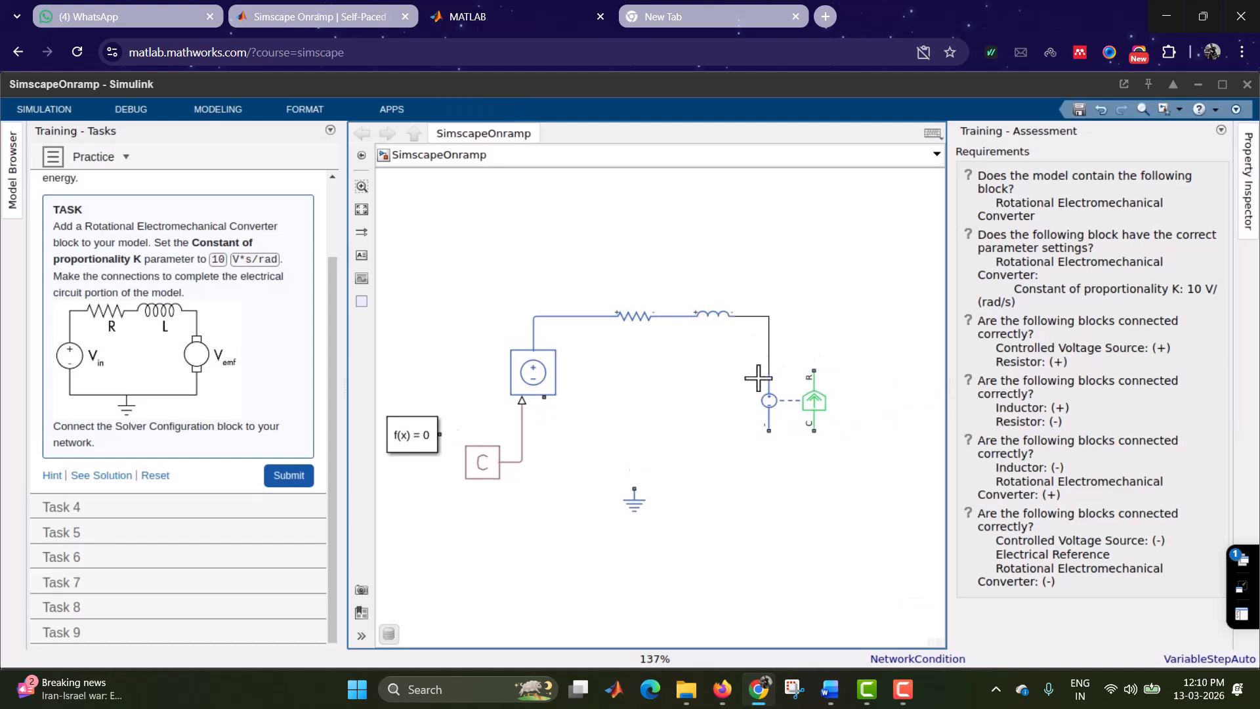
drag(766, 433, 544, 412)
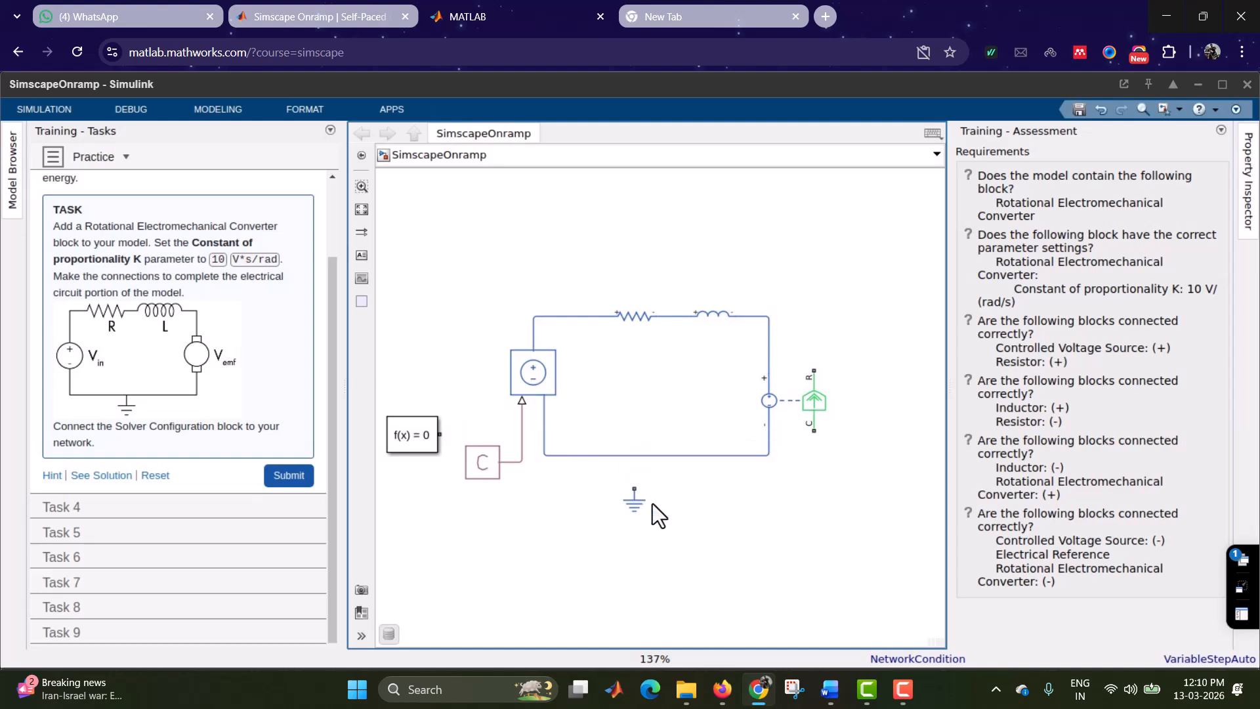
drag(632, 503, 656, 456)
drag(414, 432, 656, 499)
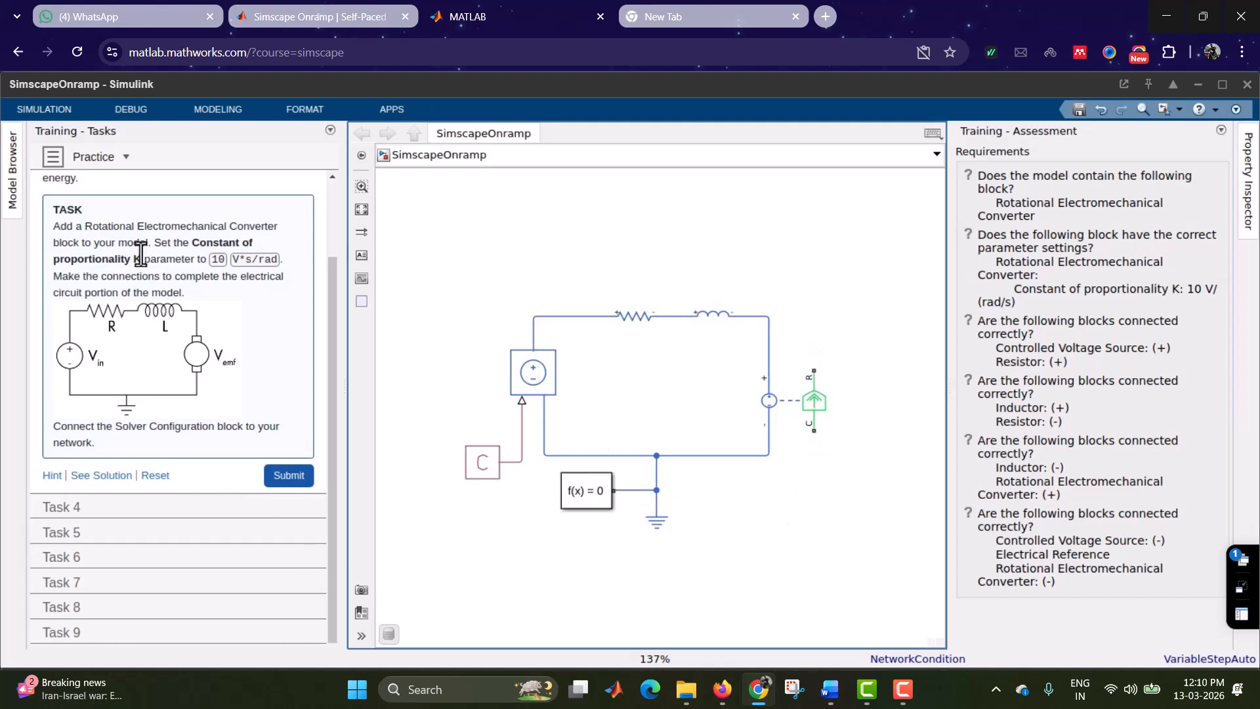
Step: Set the Rotational Electromechanical Converter's constant of proportionality K to 10 V*s/rad, and submit Task 3 to move on to Task 4
click(814, 408)
double_click(799, 403)
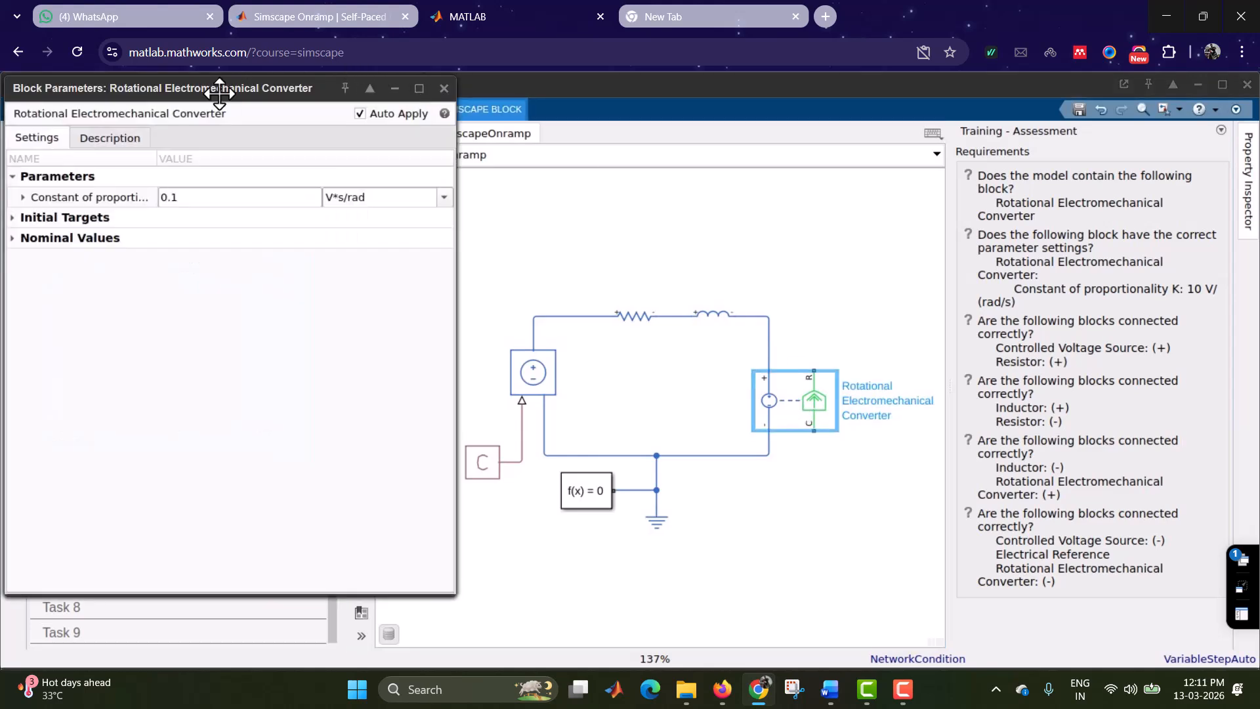
drag(219, 92, 784, 189)
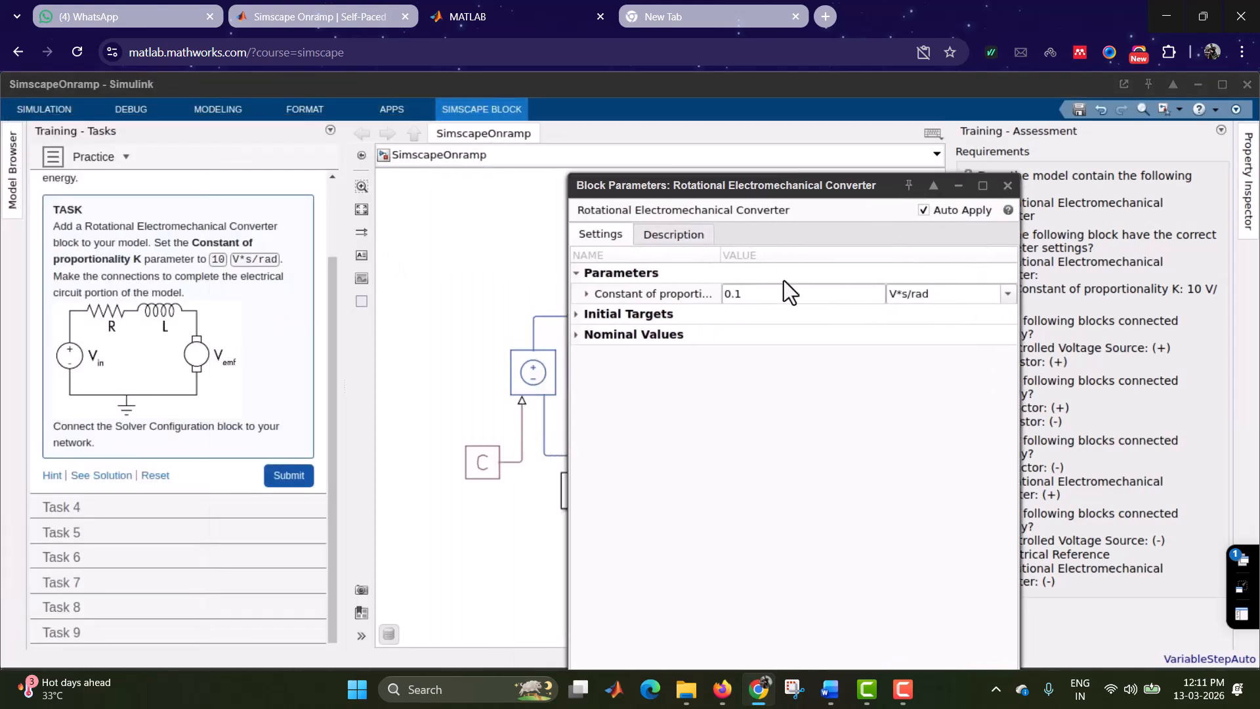
click(776, 295)
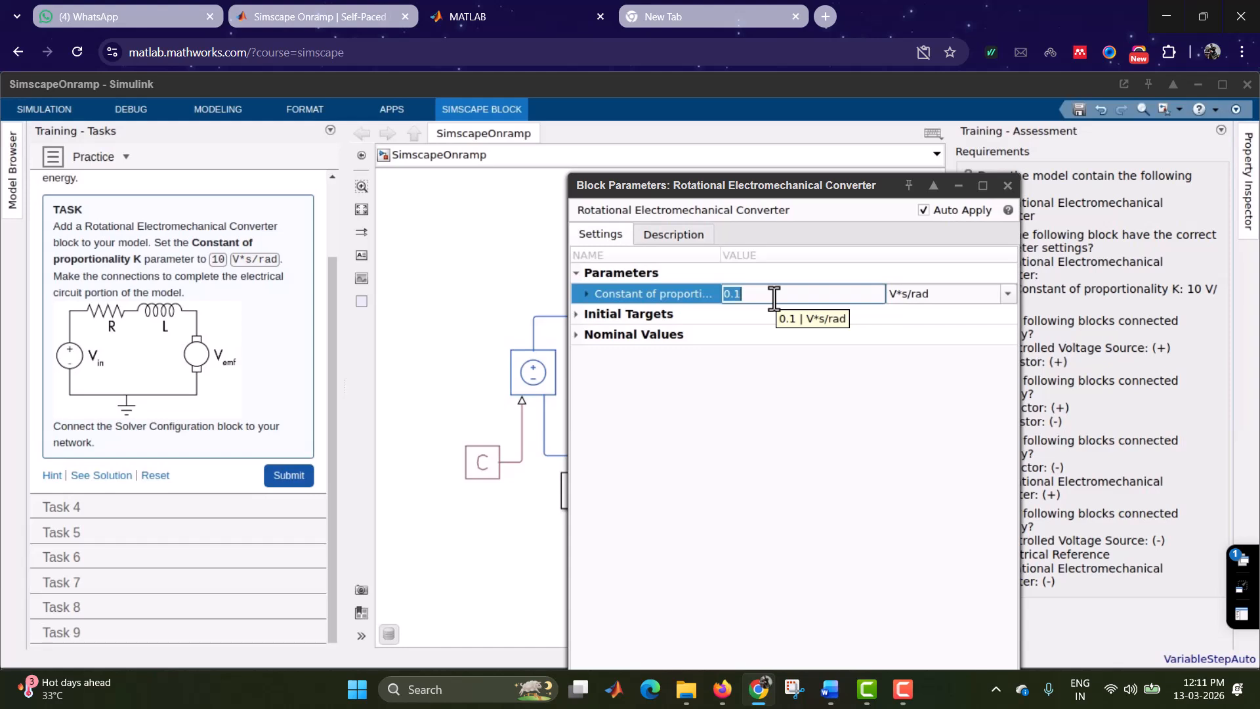
click(775, 298)
key(BackSpace)
key(BackSpace)
text(10)
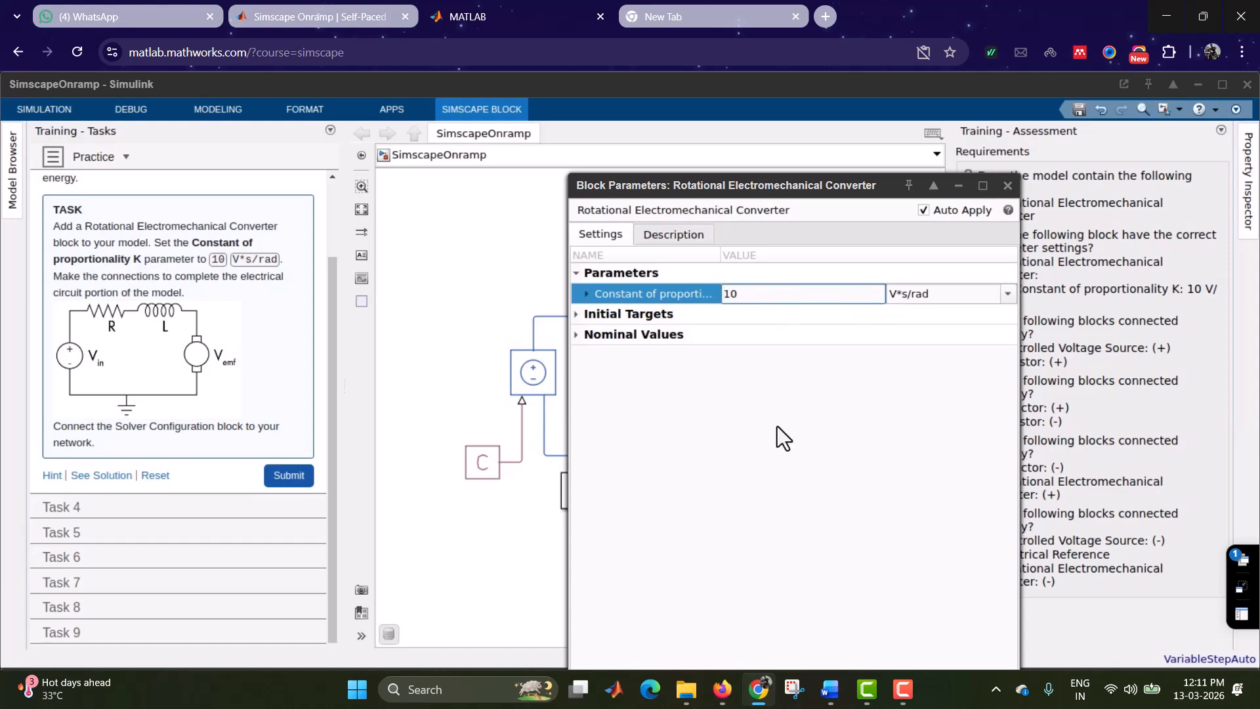
click(780, 481)
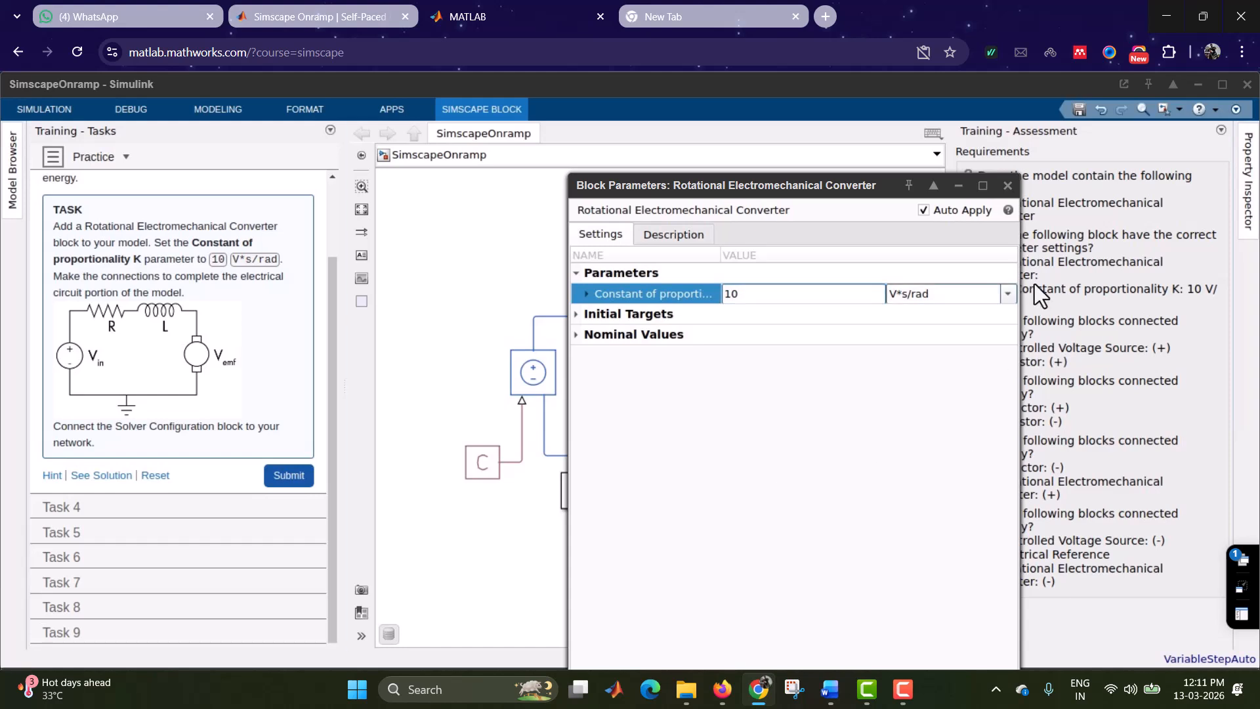
click(1008, 186)
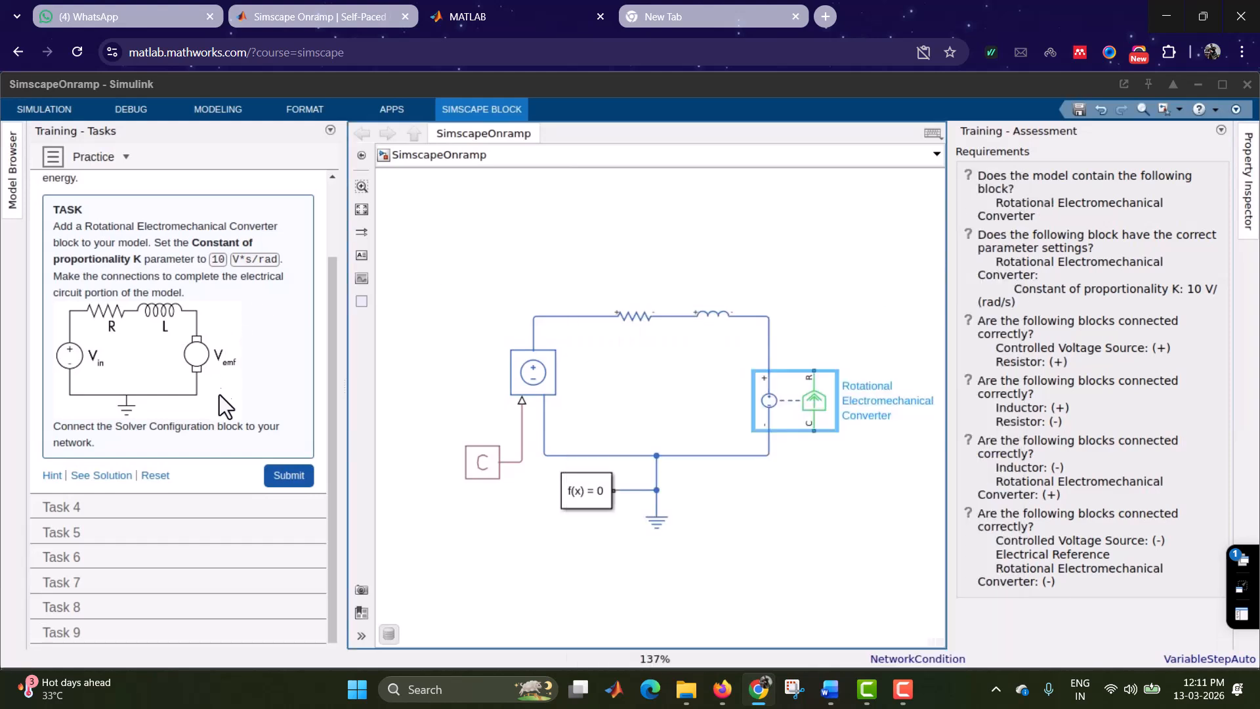
click(284, 476)
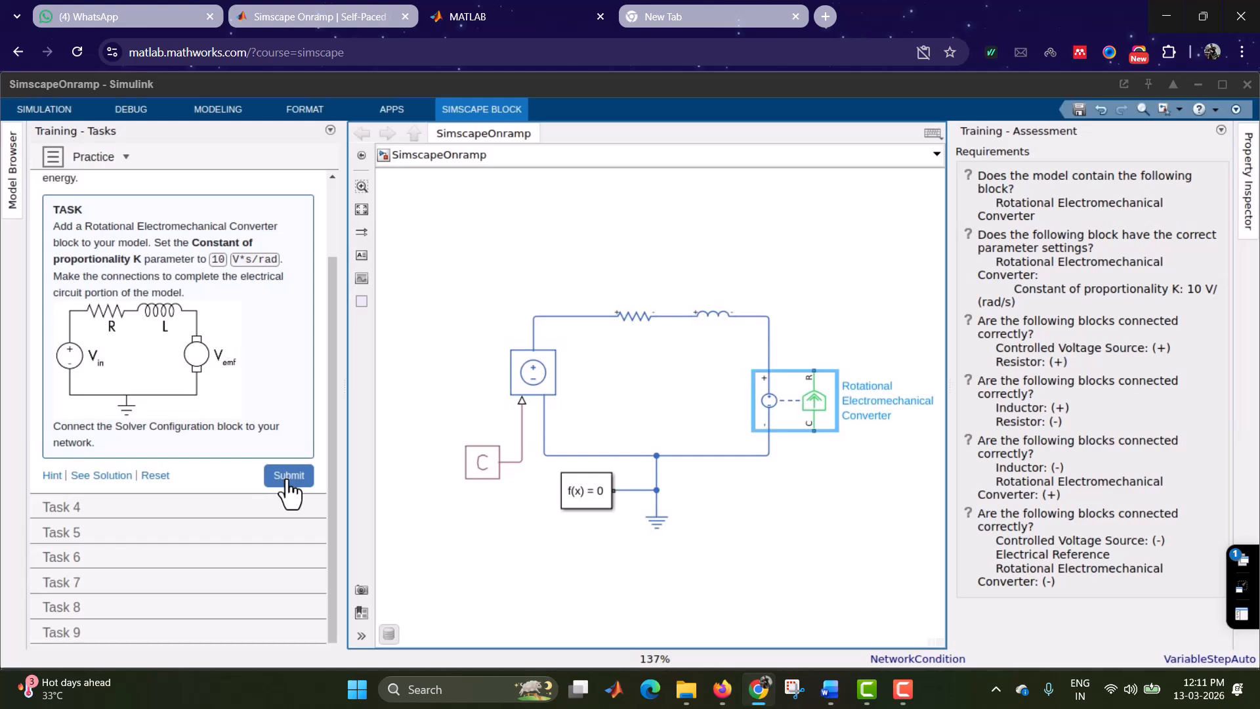
click(273, 481)
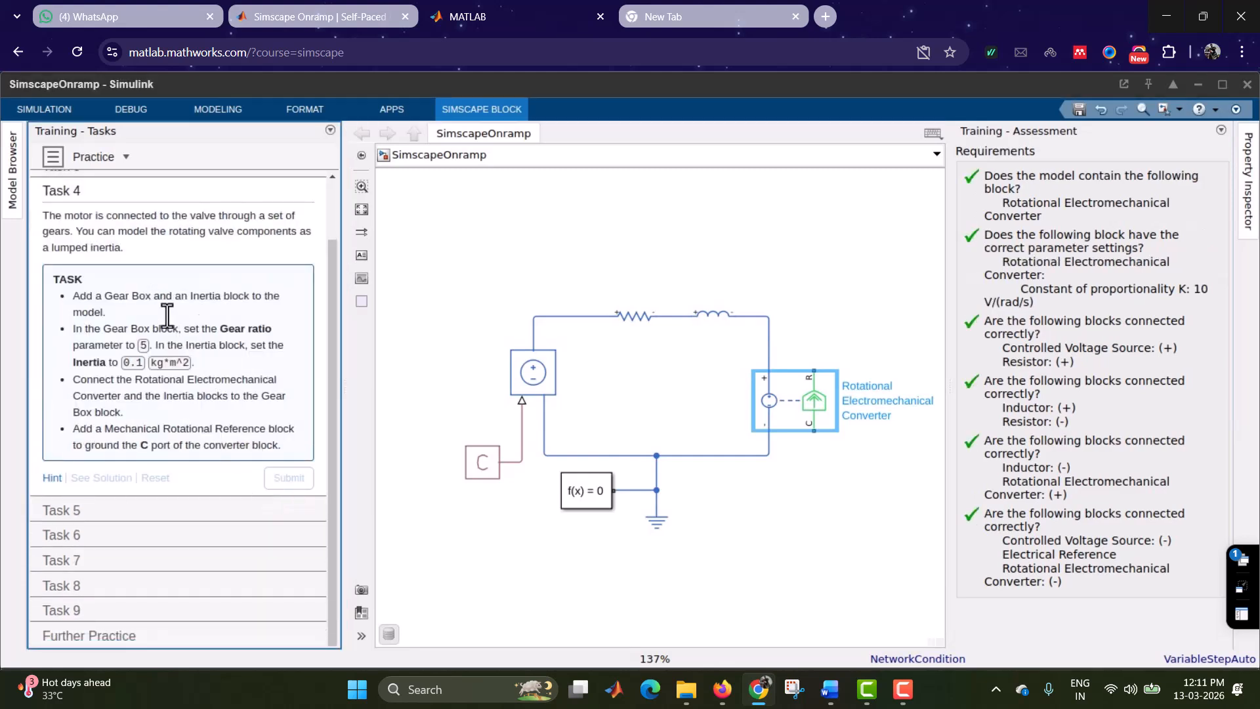
Step: Add a Gear Box block above and to the right of the converter, connecting its S port to the converter's R port
double_click(783, 226)
text(gear box)
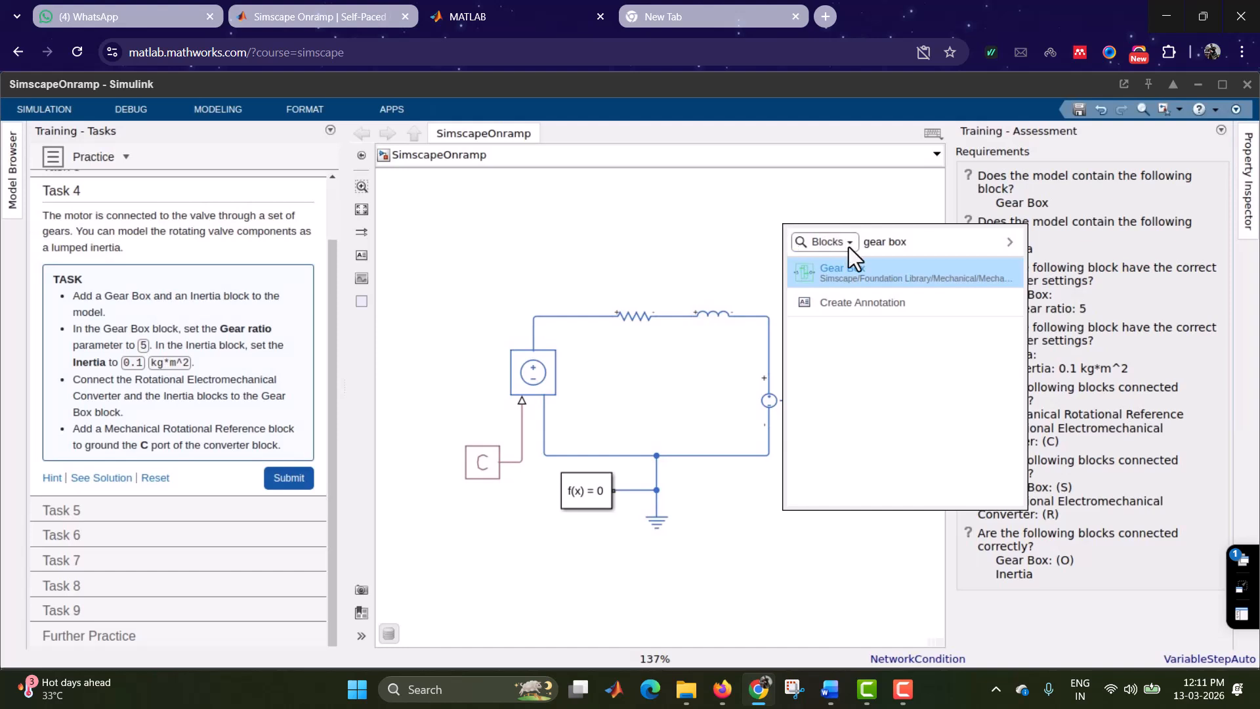
click(860, 268)
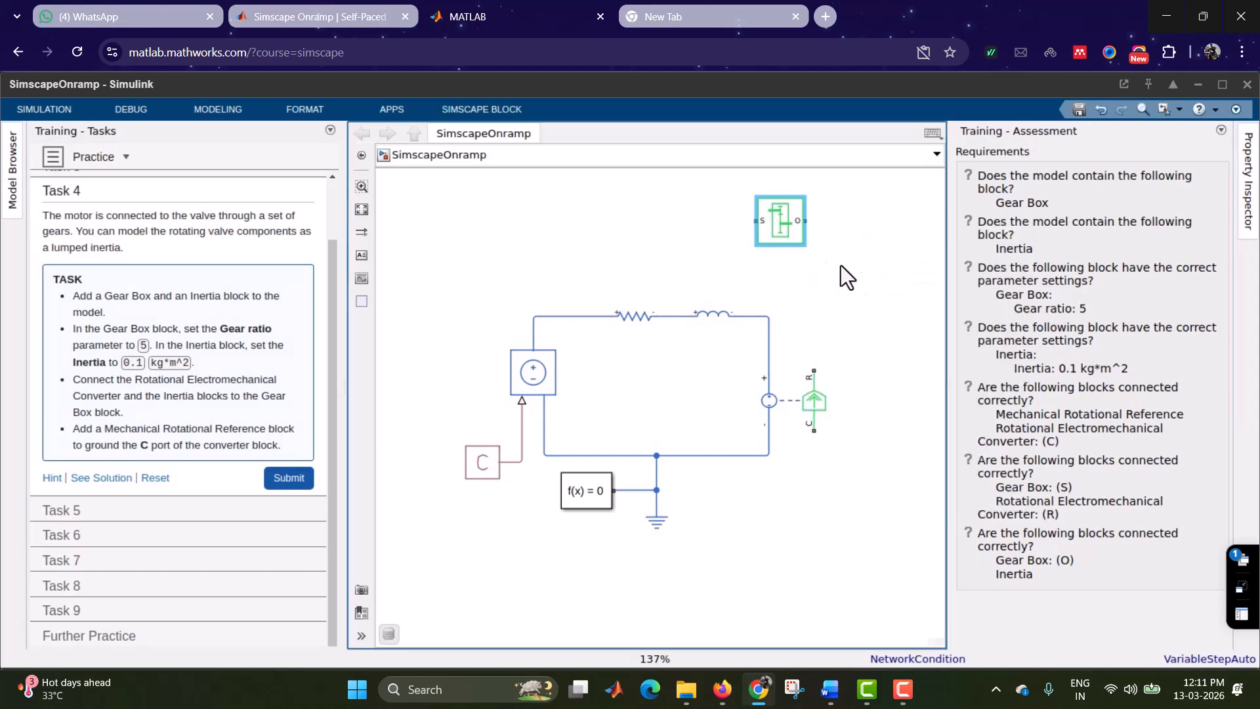
drag(805, 245, 814, 372)
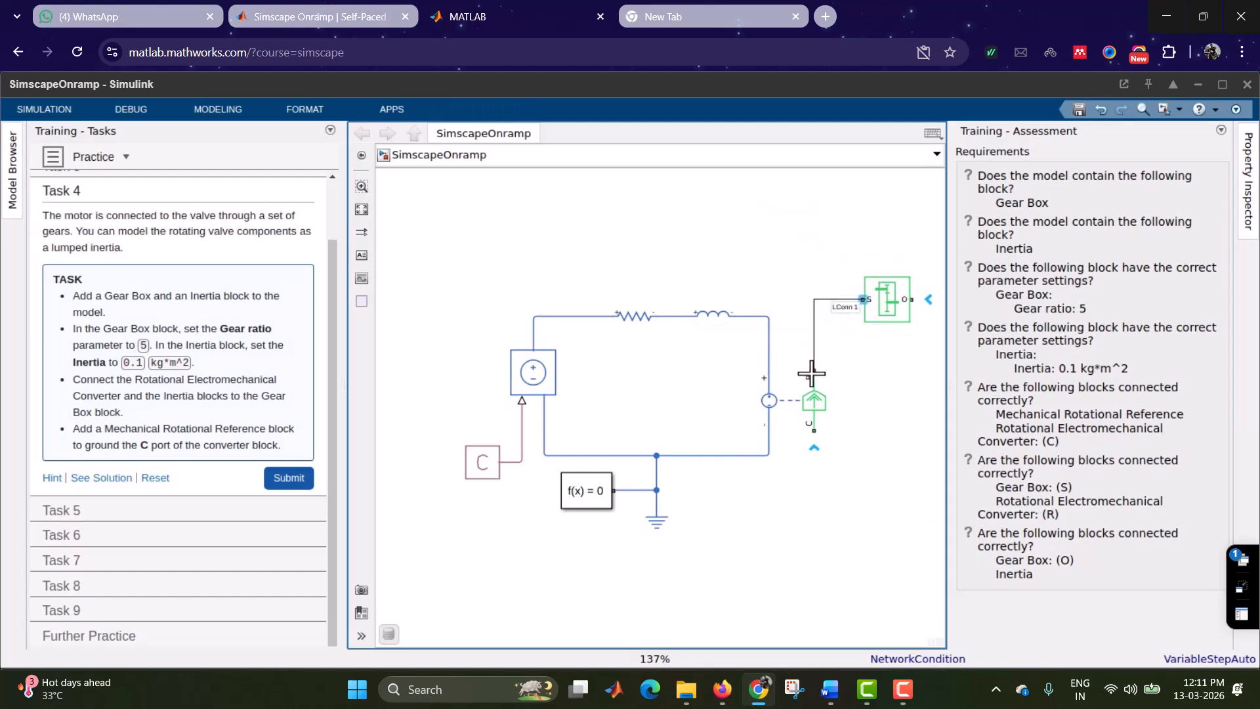
Step: Add a Foundation Library Inertia block and move it well to the right of the Gear Box
double_click(869, 200)
text(i)
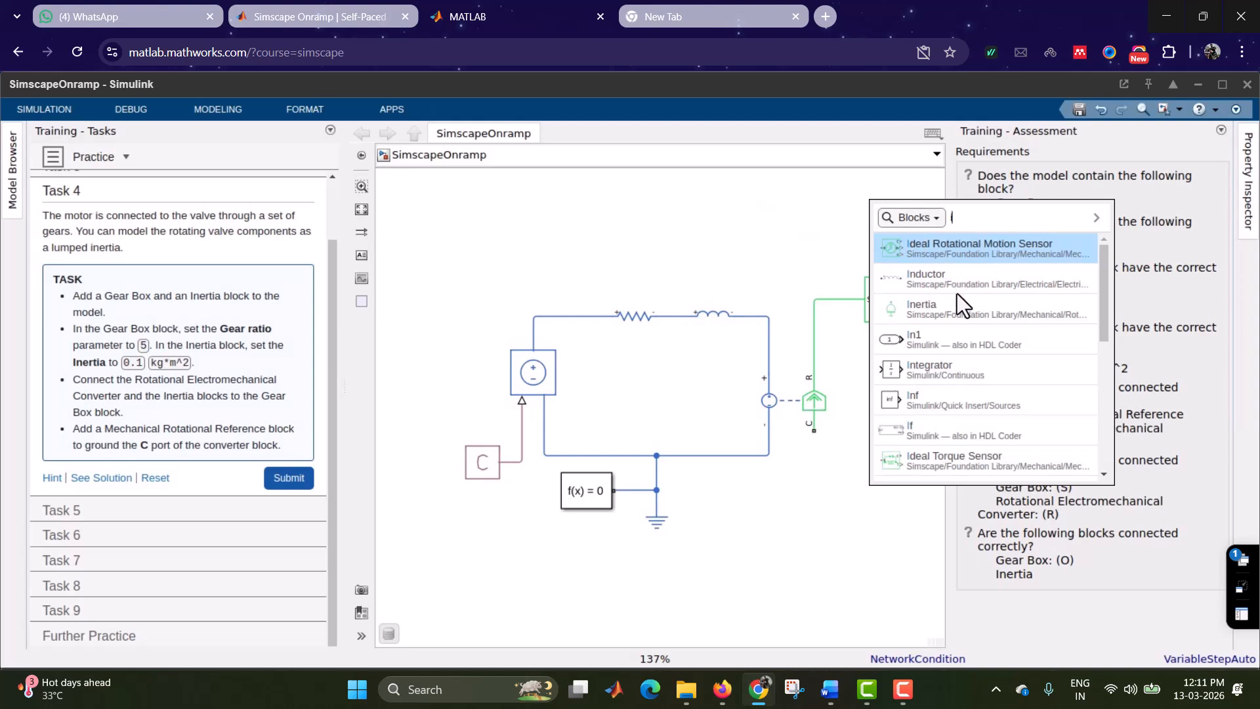
click(963, 315)
drag(873, 212, 898, 237)
key(Right)
key(Right)
key(Right)
key(Right)
key(Right)
key(Right)
key(Right)
key(Right)
key(Right)
key(Right)
key(Right)
key(Right)
key(Right)
key(Right)
key(Right)
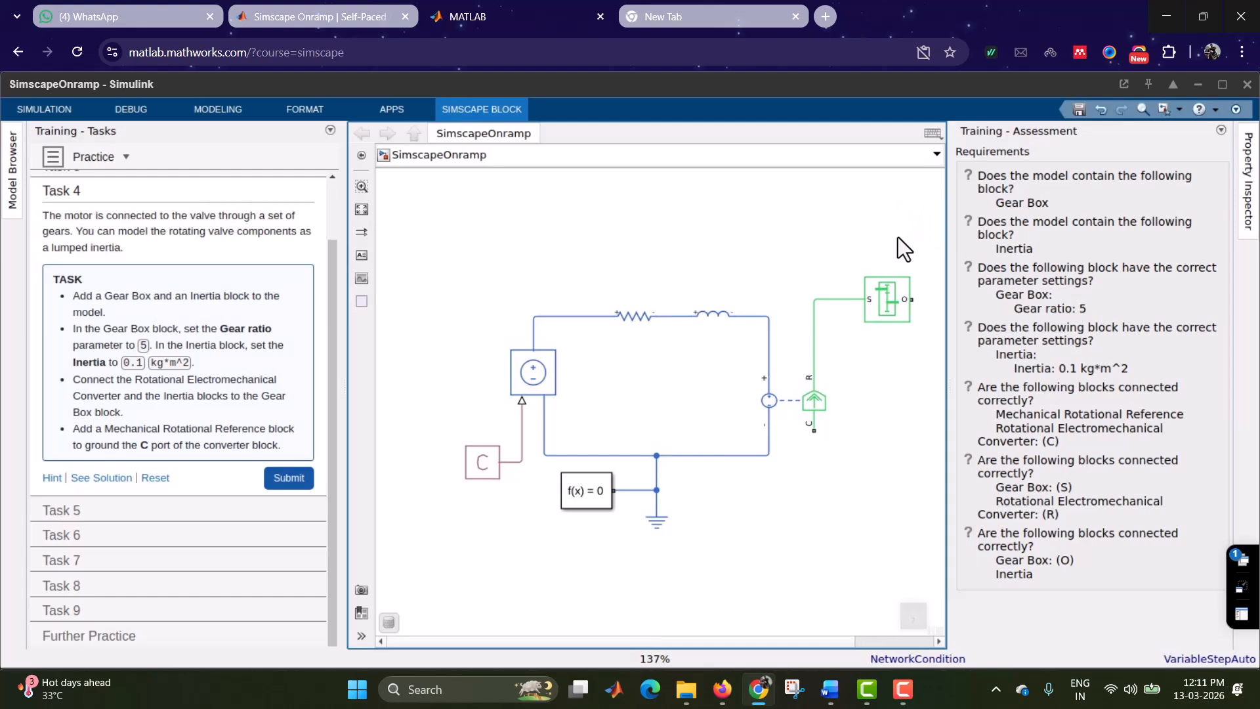
Step: Rotate the Inertia block in line with the Gear Box and wire it to the Gear Box's O port
click(360, 211)
key(Right)
key(Right)
key(Right)
key(Right)
key(Down)
key(Down)
key(Down)
key(Down)
key(Down)
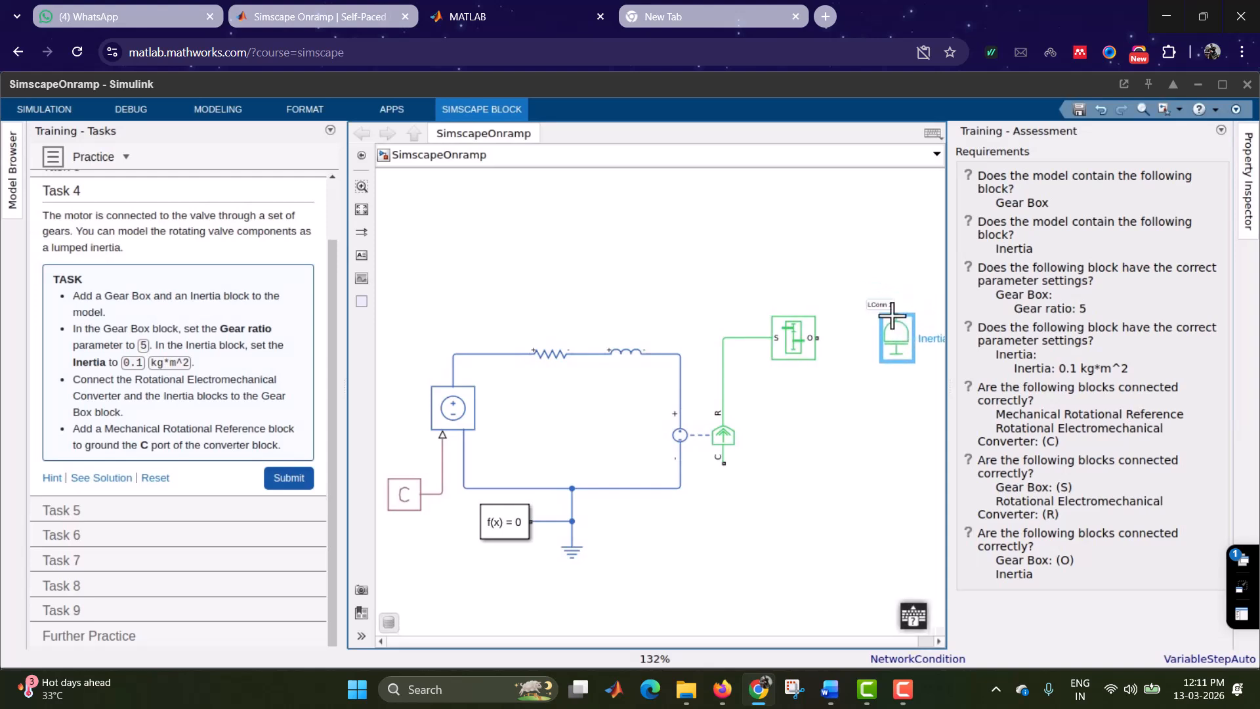
key(ctrl+r)
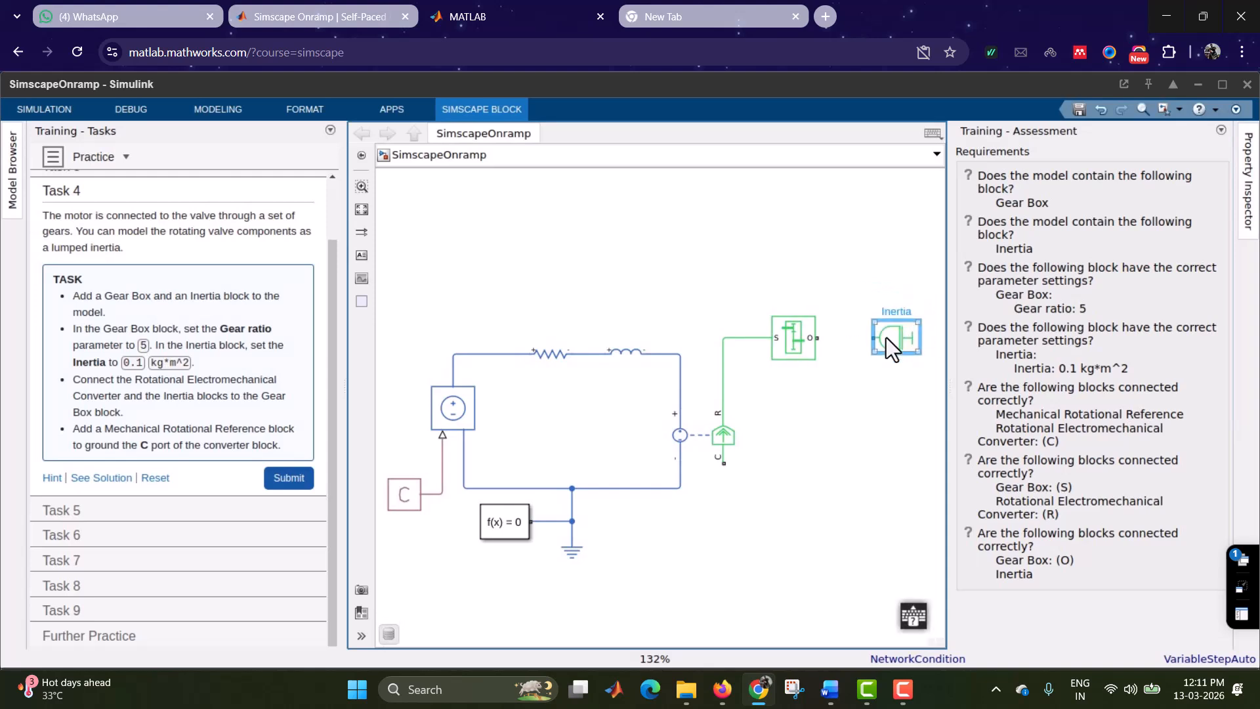
drag(876, 341, 817, 338)
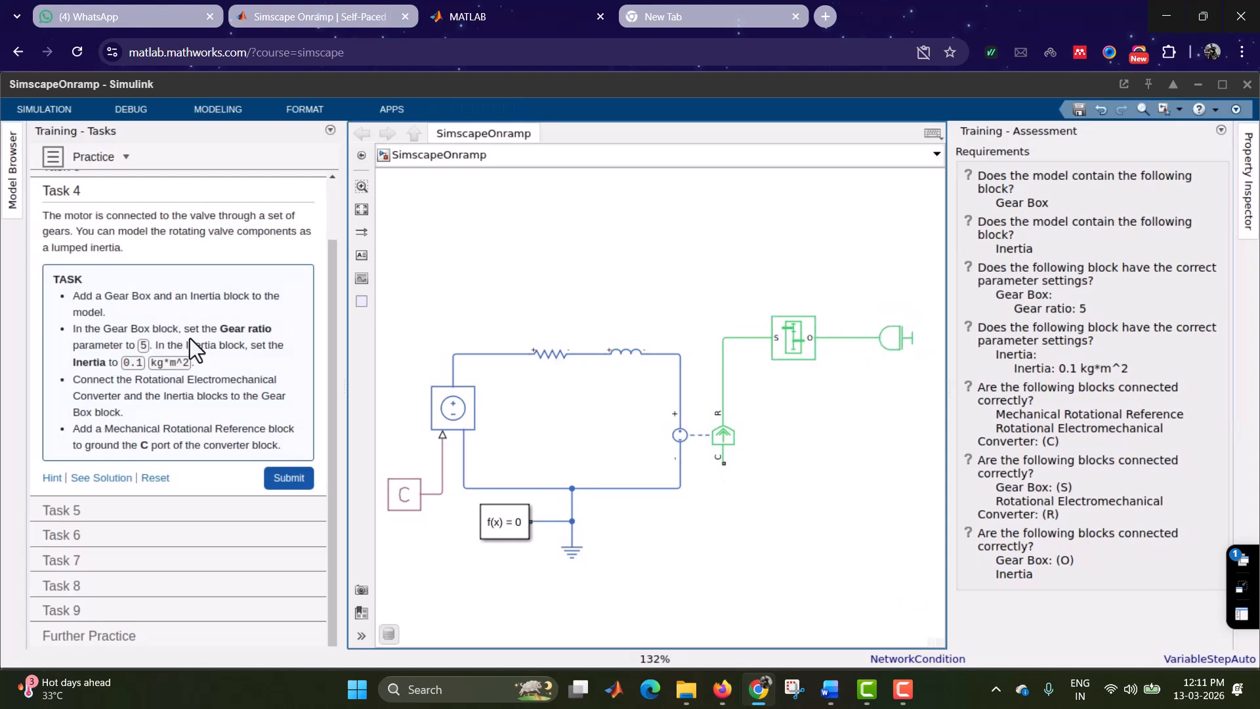
Step: Check the Gear Box's gear ratio, and set the Inertia block's inertia to 0.1 kg*m^2
double_click(784, 330)
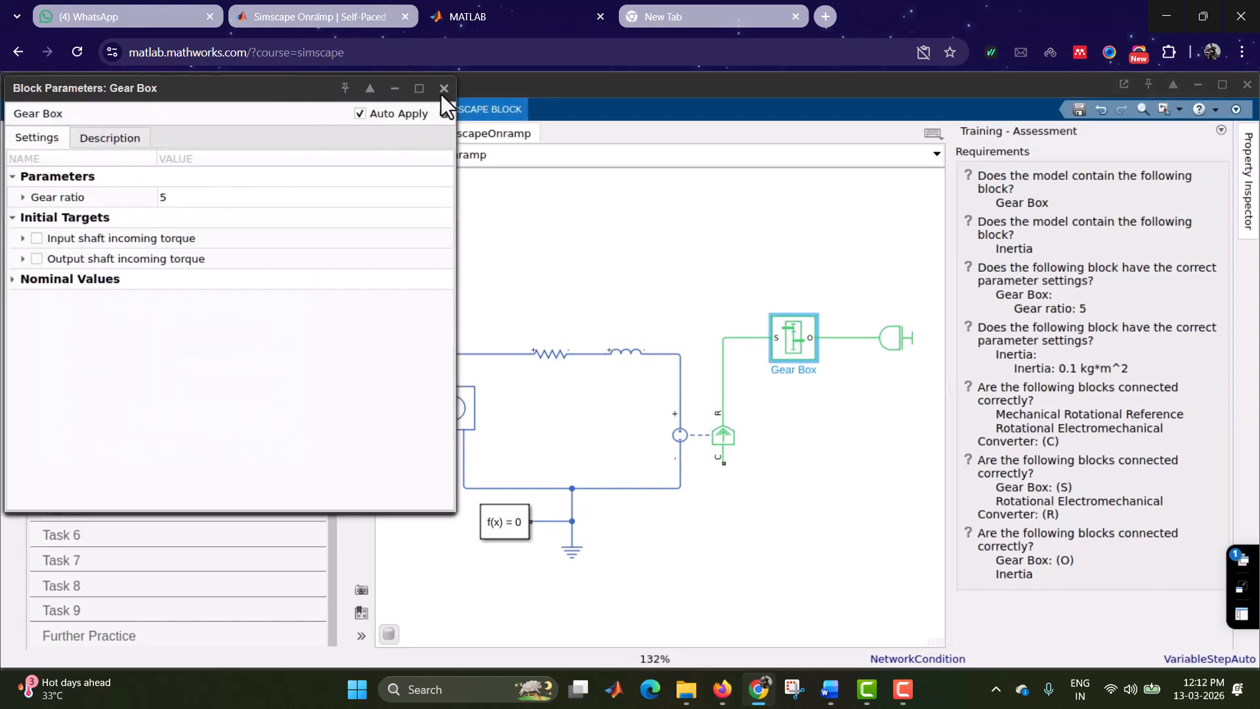
click(444, 89)
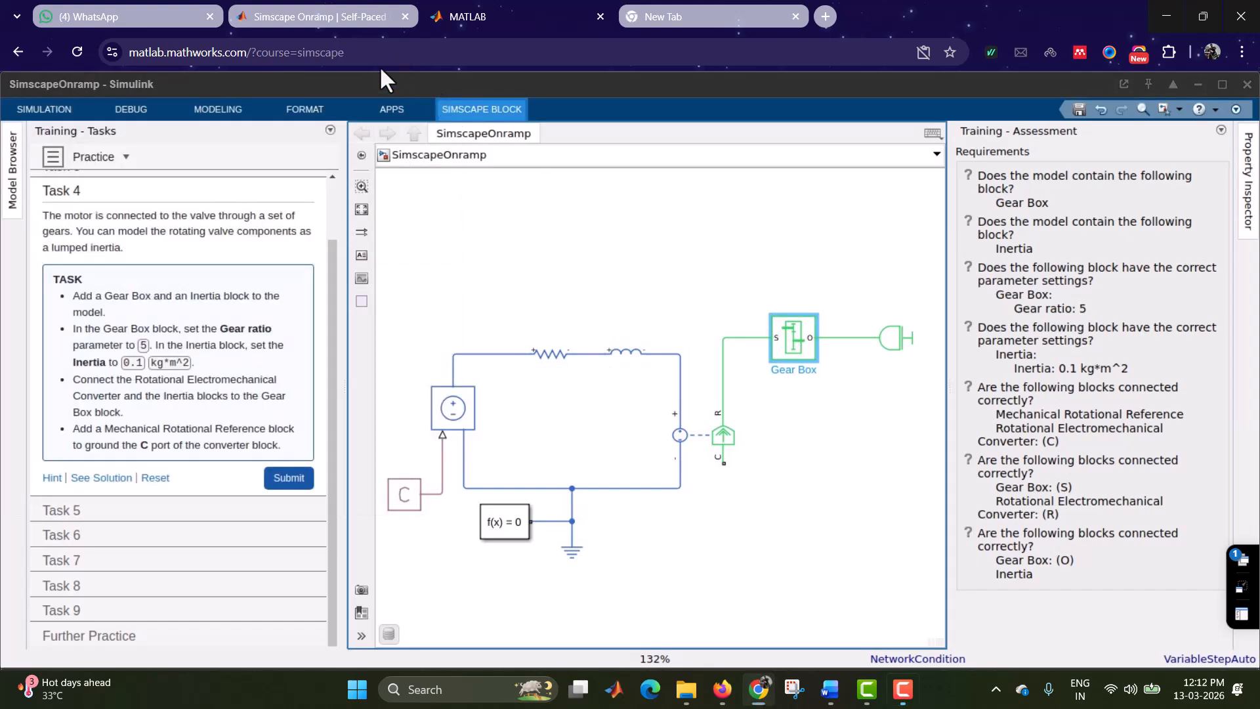
double_click(898, 338)
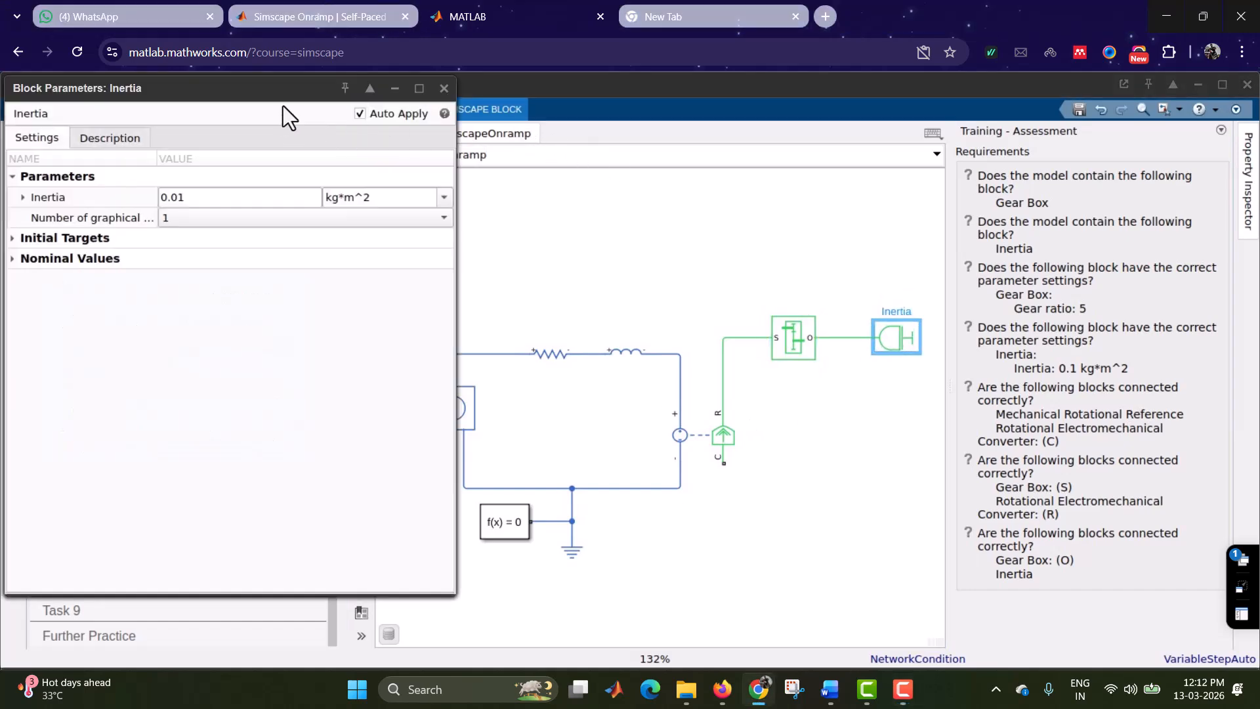
drag(282, 92, 824, 155)
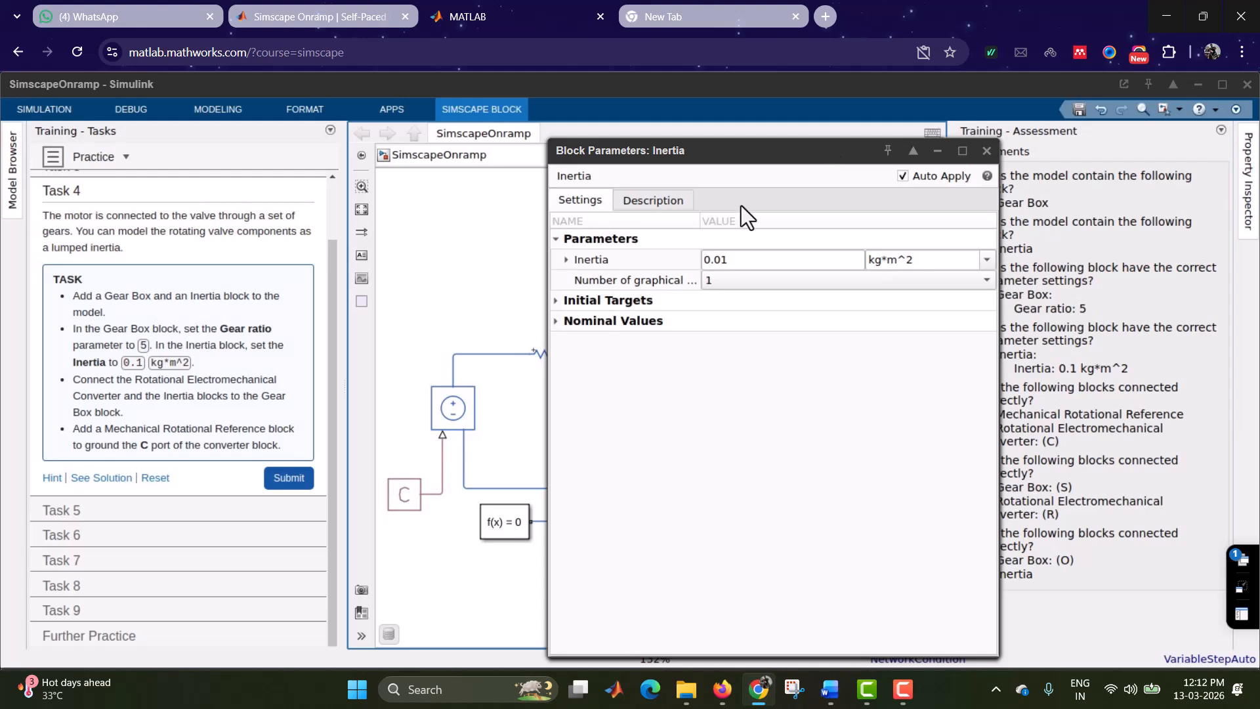
click(722, 260)
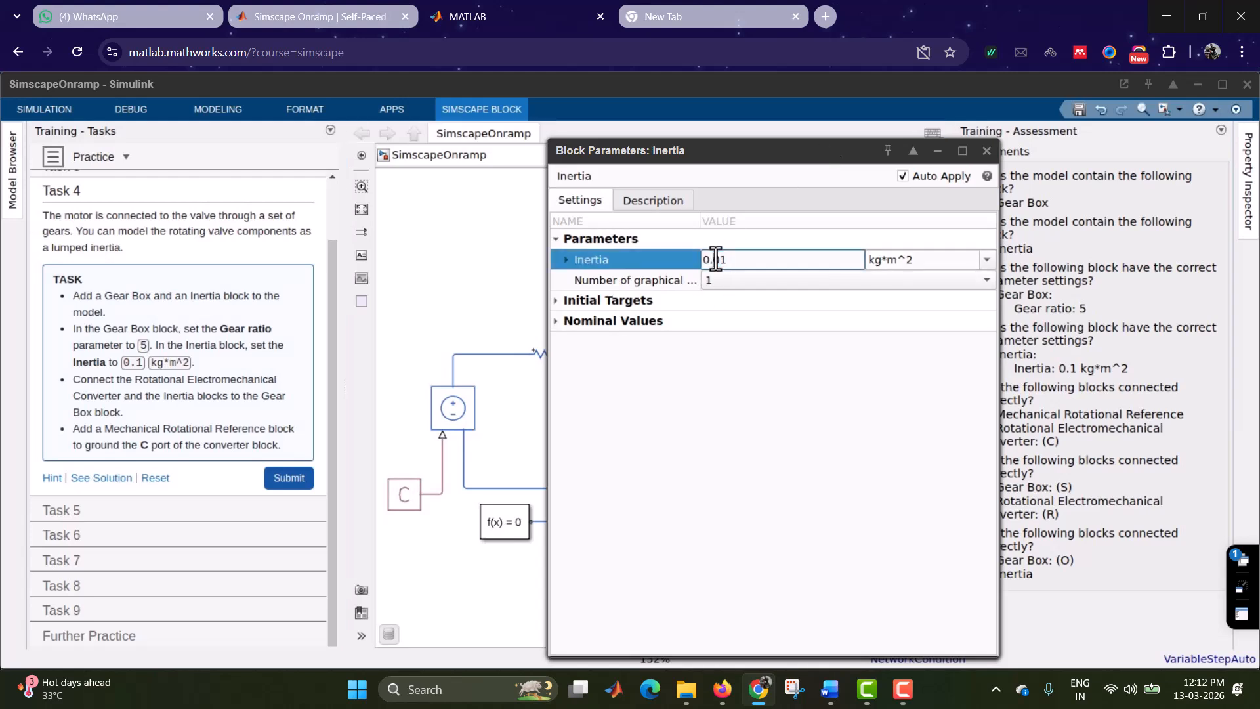
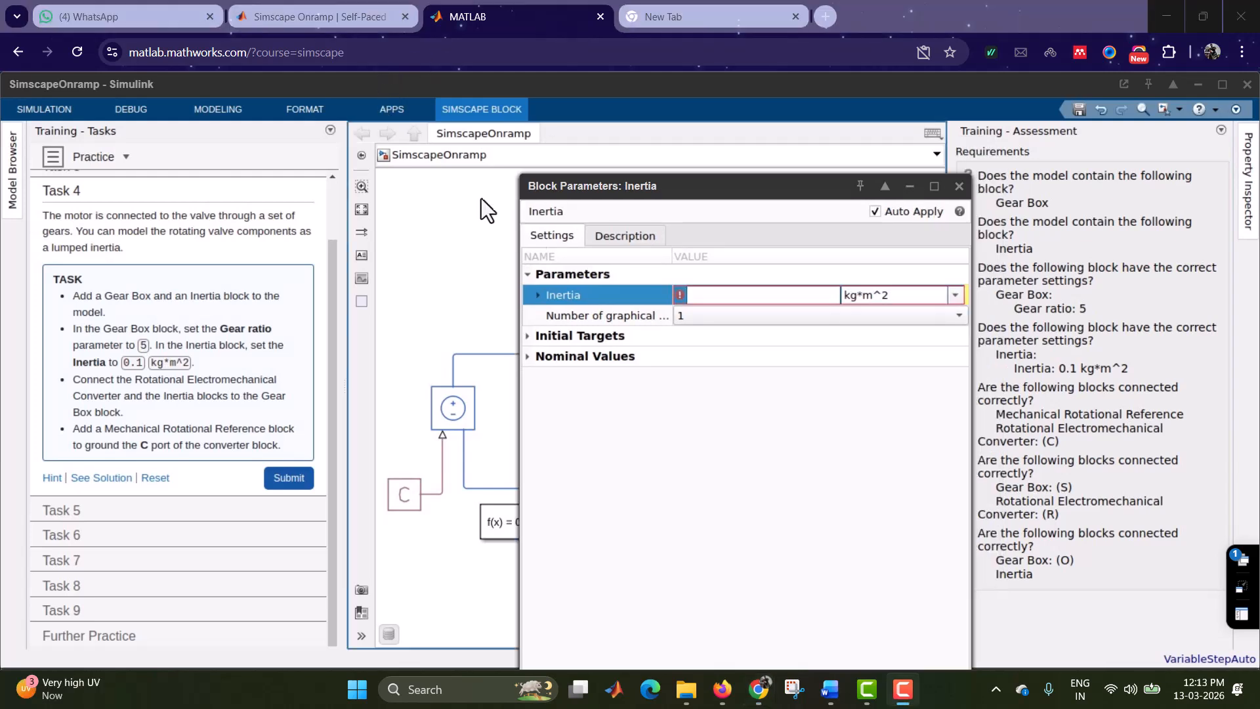
click(716, 298)
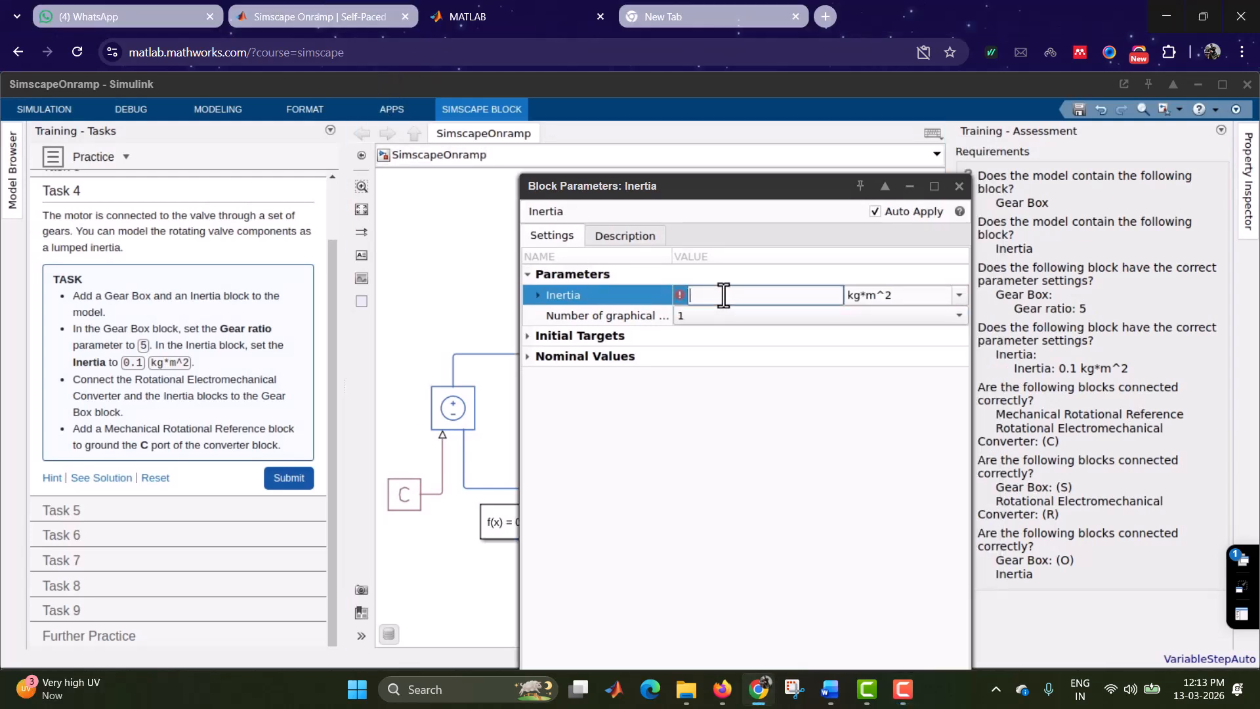
text(0.1)
key(Return)
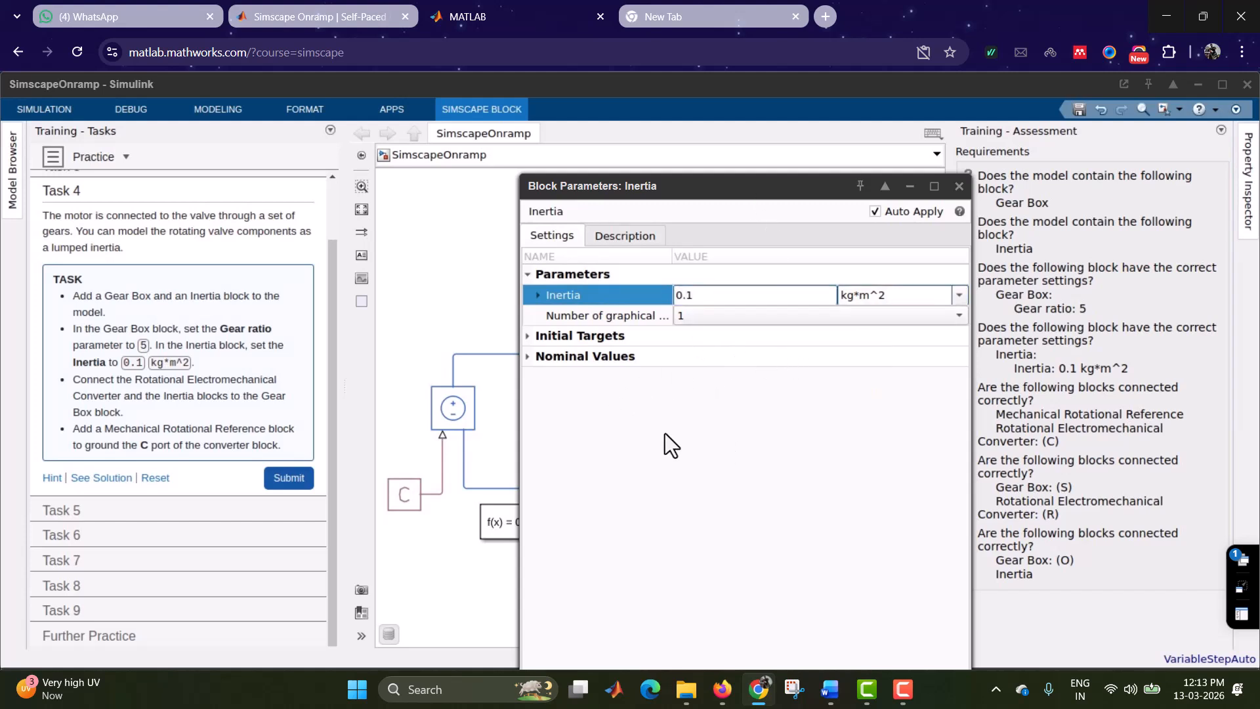
click(958, 186)
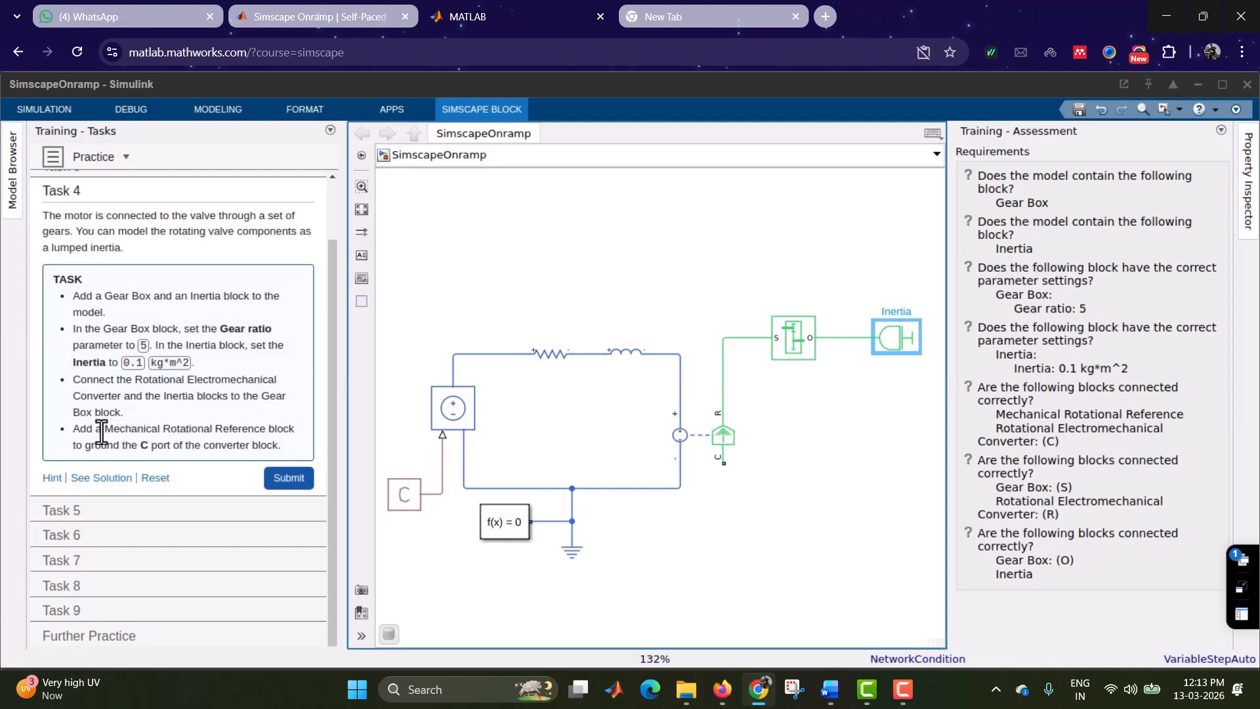
Step: Ground the converter's C port with a Mechanical Rotational Reference block below it, and submit Task 4 to continue to Task 5
click(581, 557)
click(735, 557)
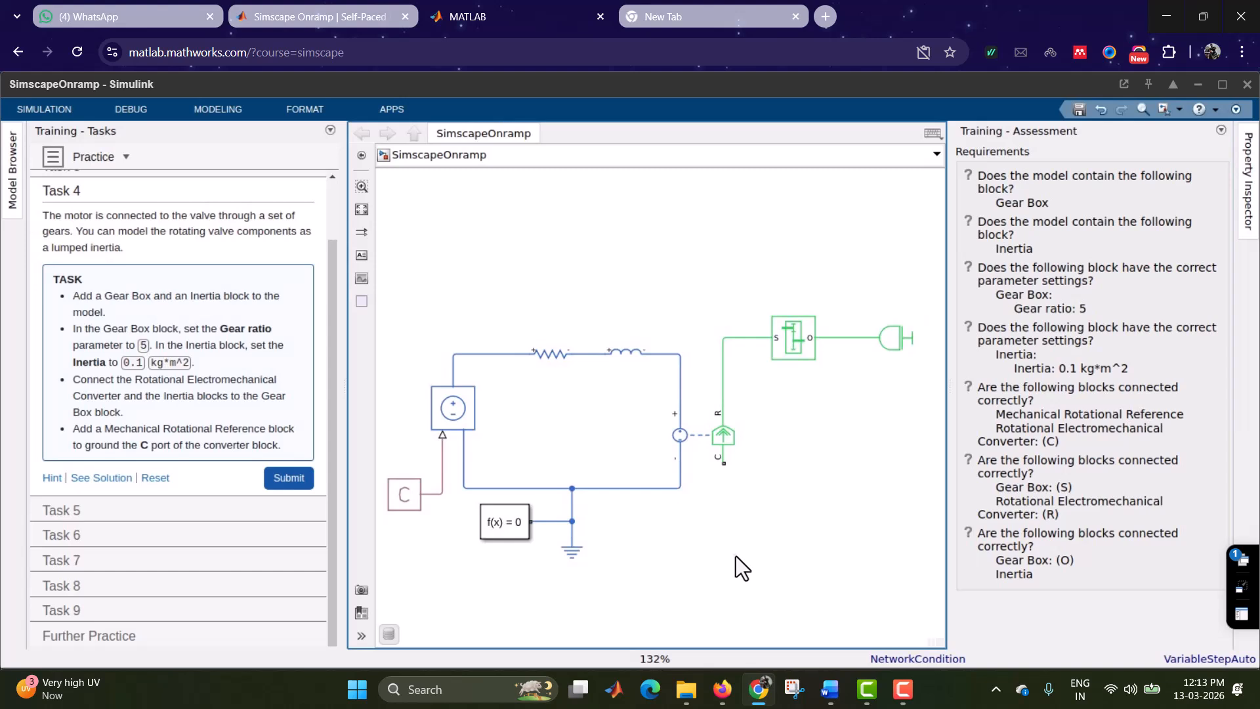
double_click(774, 533)
text(mecha)
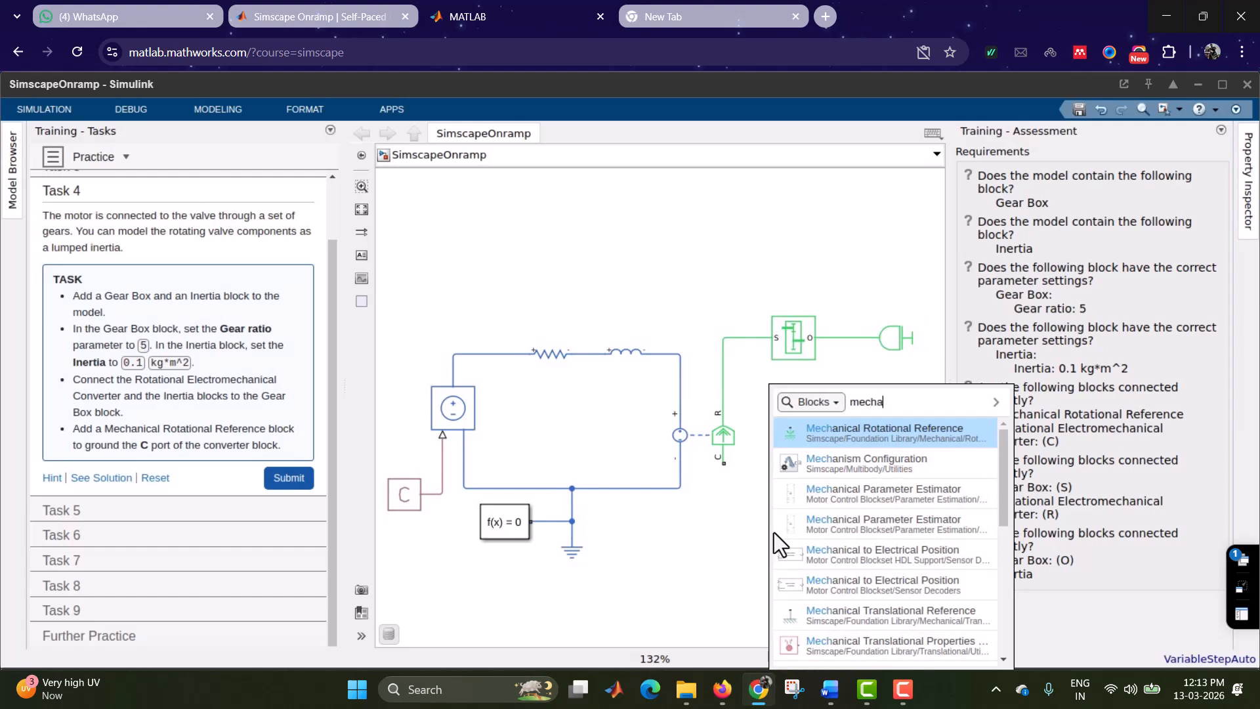
click(919, 434)
drag(771, 529, 722, 458)
key(ctrl+r)
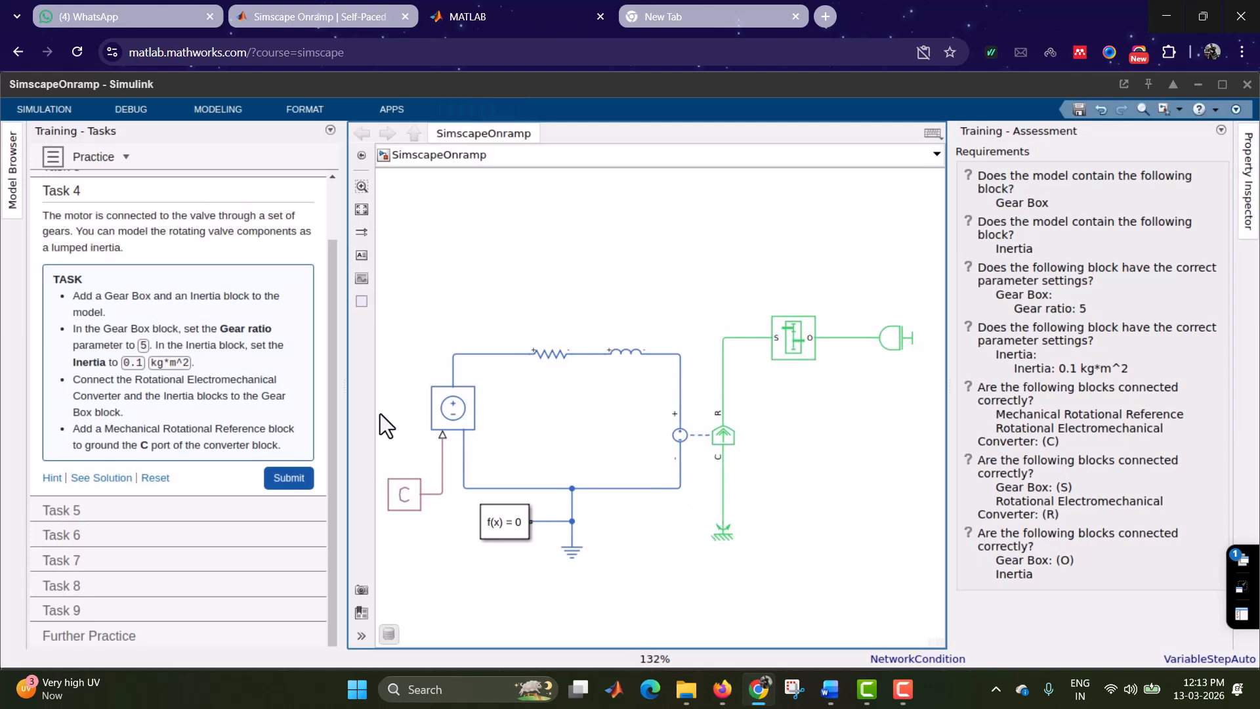
click(277, 489)
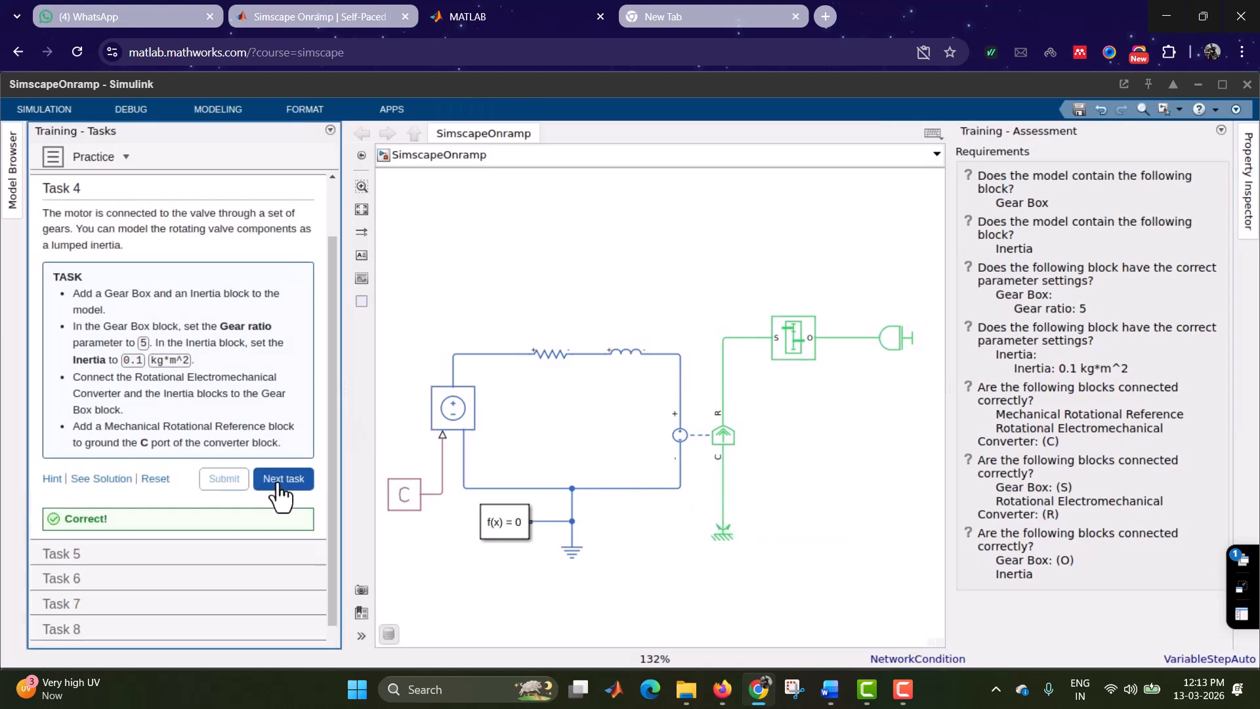
click(270, 482)
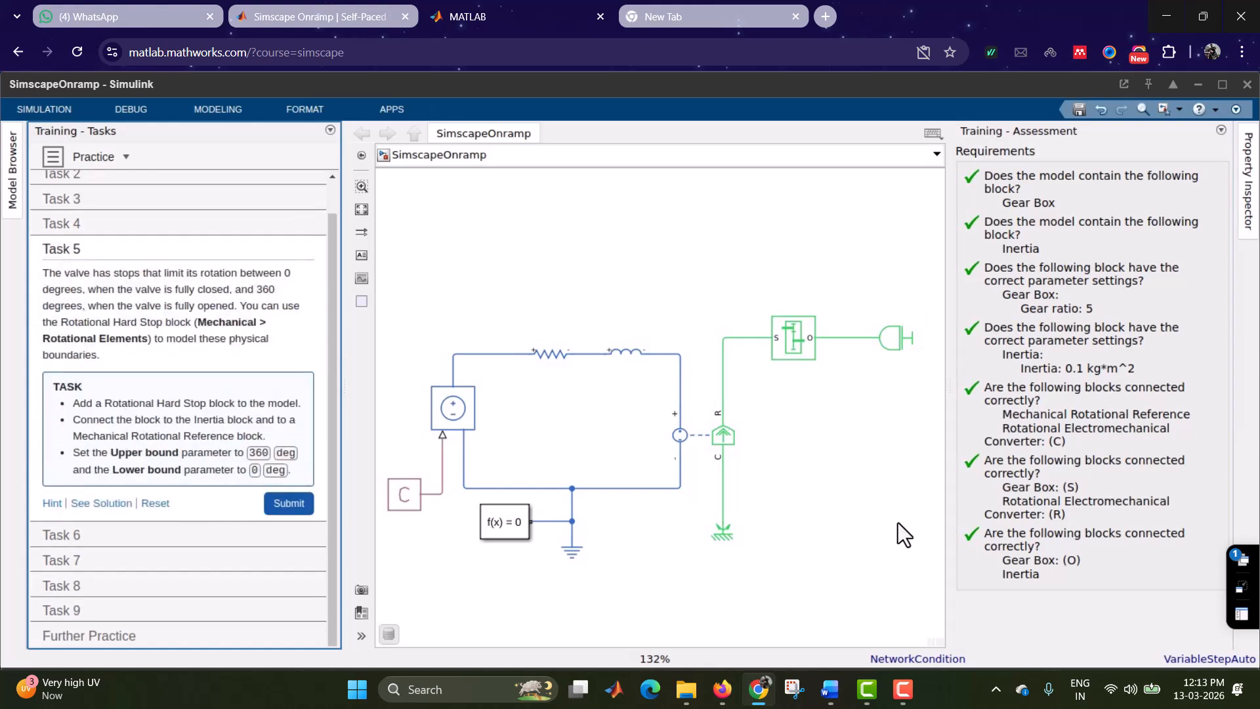
double_click(874, 473)
text(r)
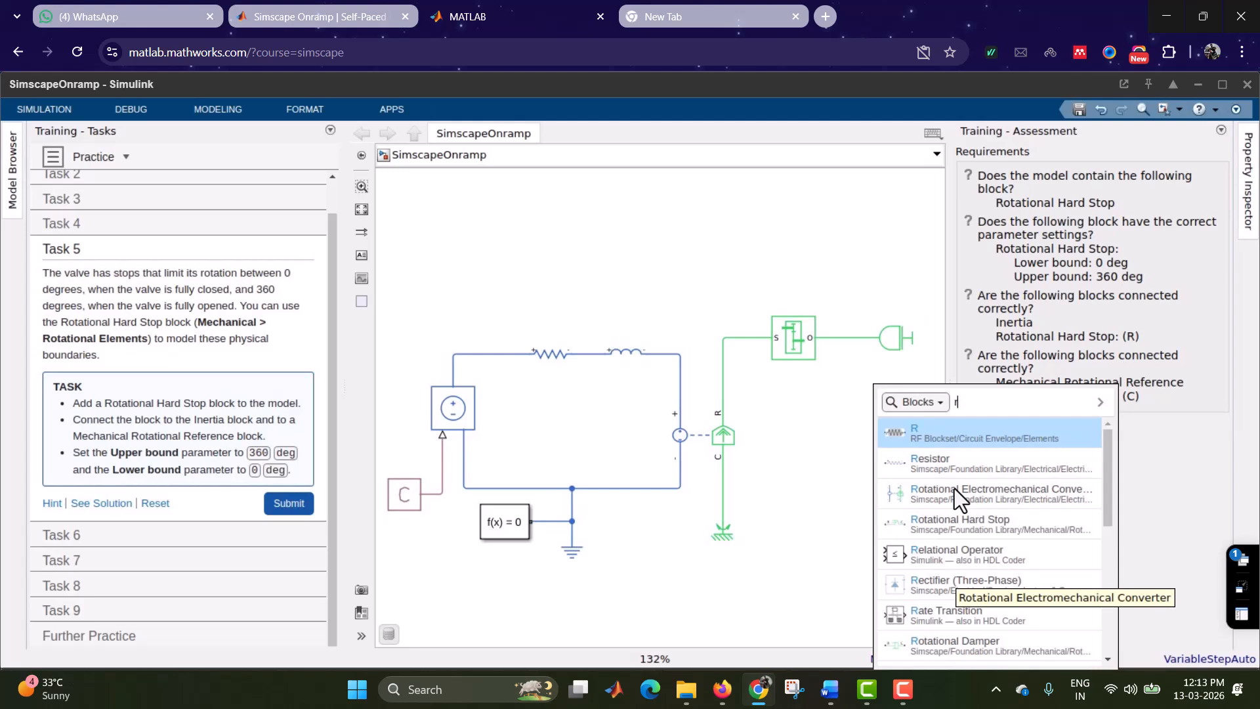
click(818, 254)
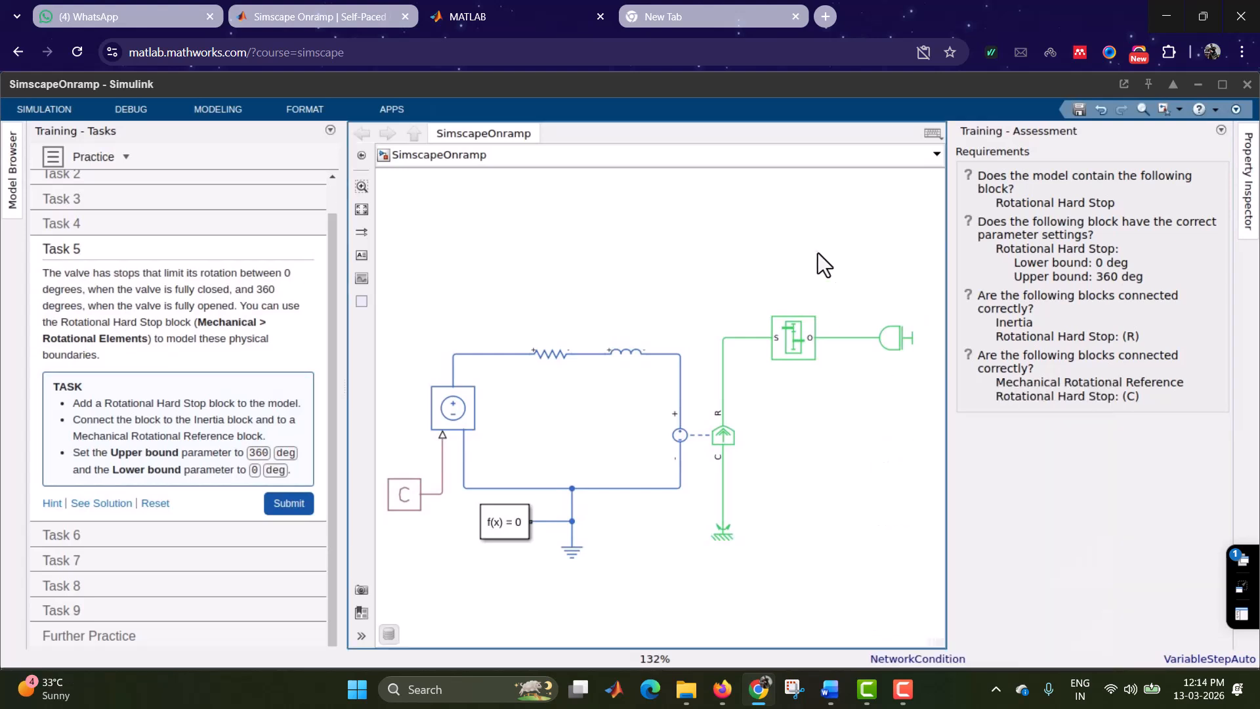
Step: Add a Rotational Hard Stop block above the Inertia block and connect its R port to the line between Gear Box and Inertia
double_click(818, 227)
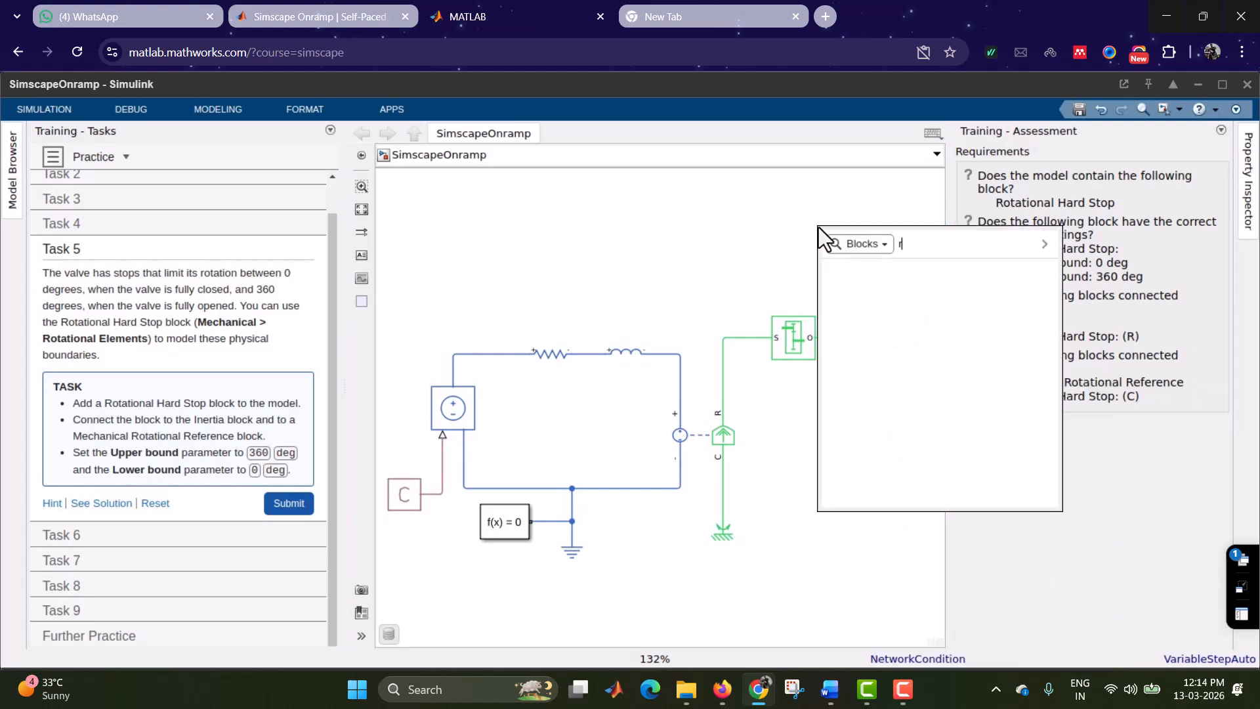
text(rota)
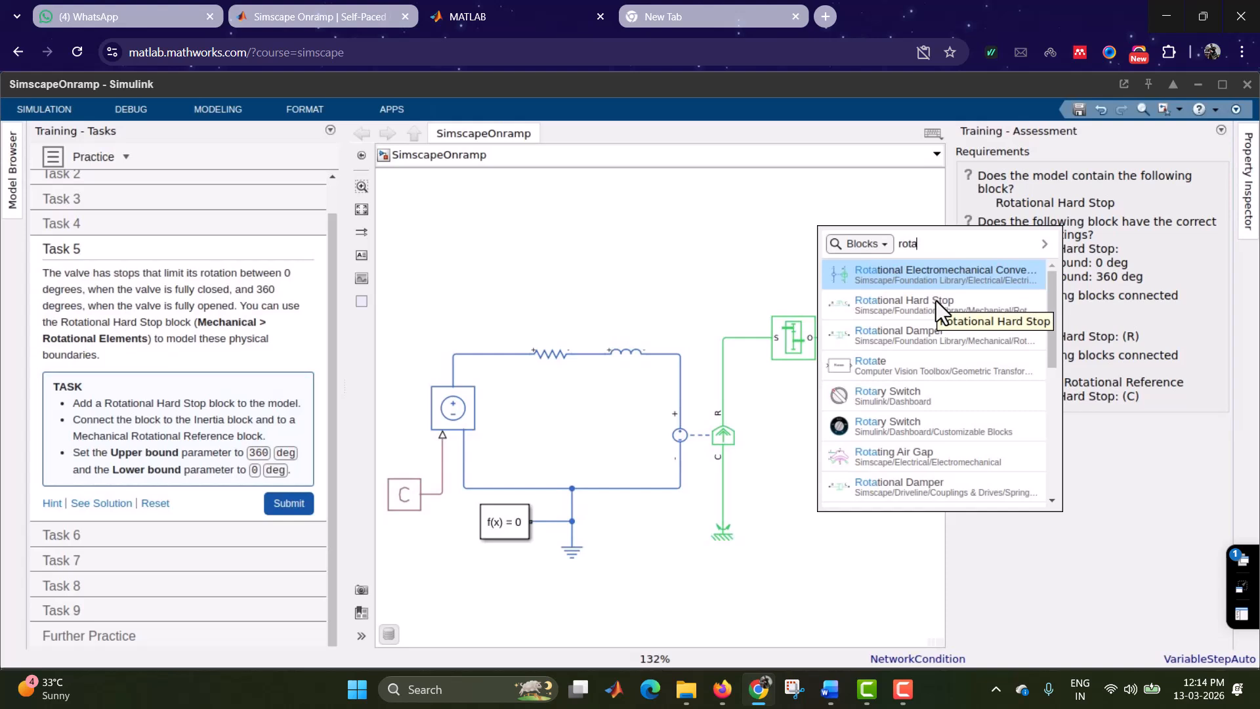
click(915, 303)
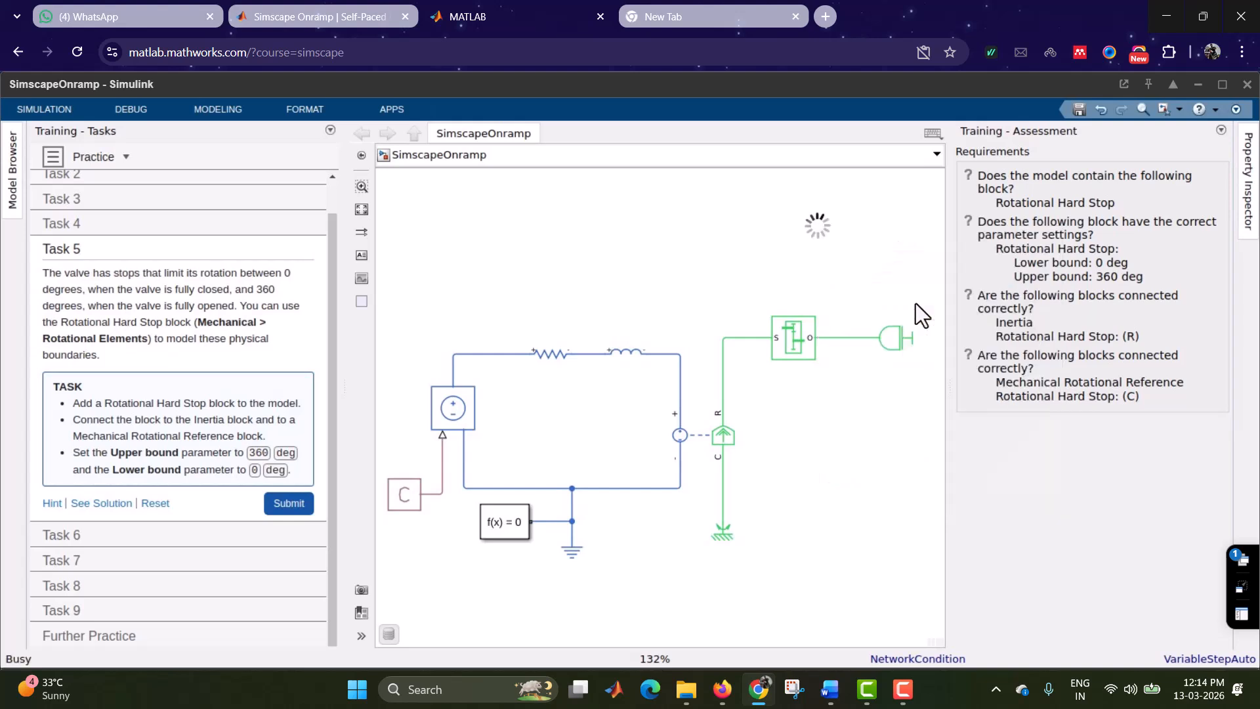
mouse_move(818, 219)
mouse_down()
mouse_move(831, 242)
mouse_move(897, 256)
mouse_move(844, 337)
mouse_up()
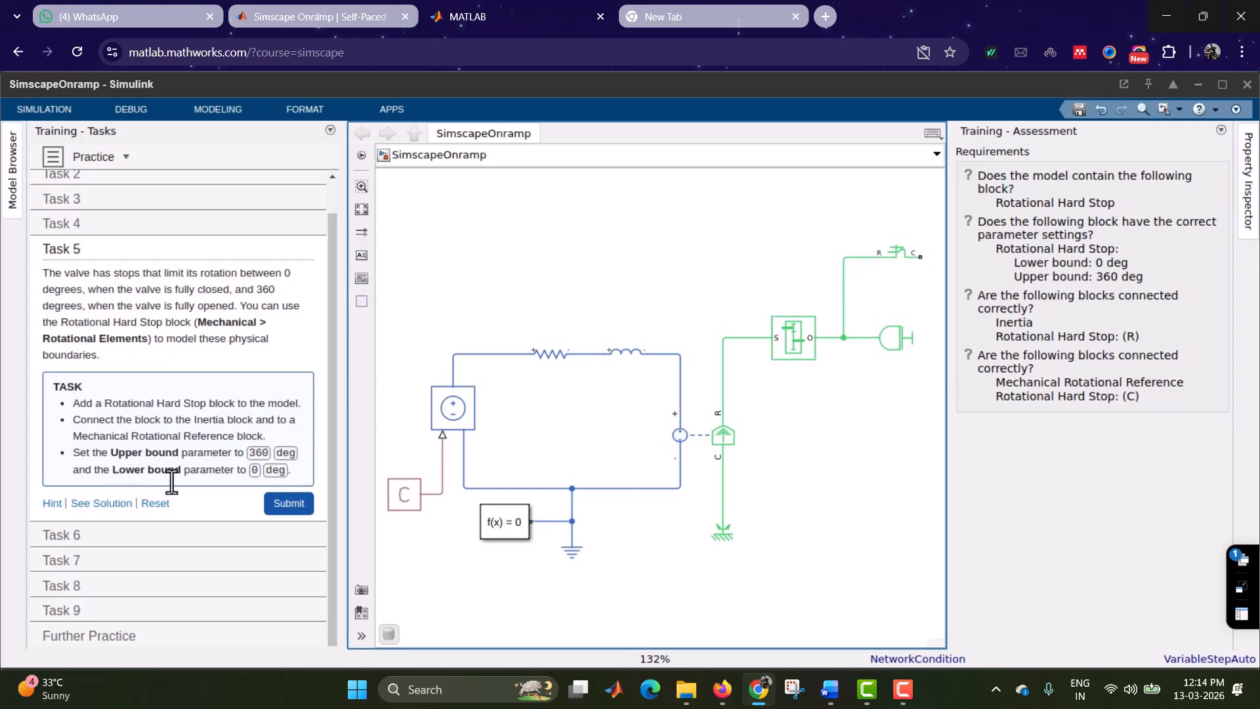
Step: Set the Rotational Hard Stop's upper bound to 360 deg
double_click(898, 255)
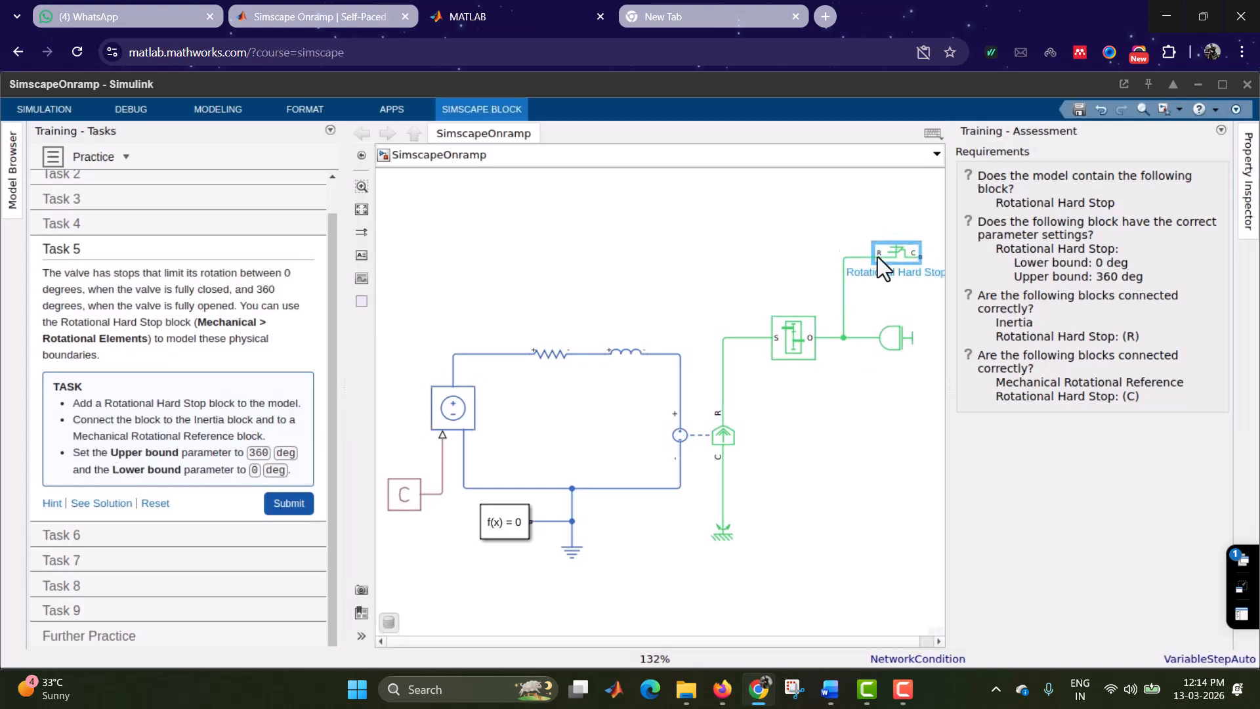
drag(231, 89, 708, 158)
click(680, 263)
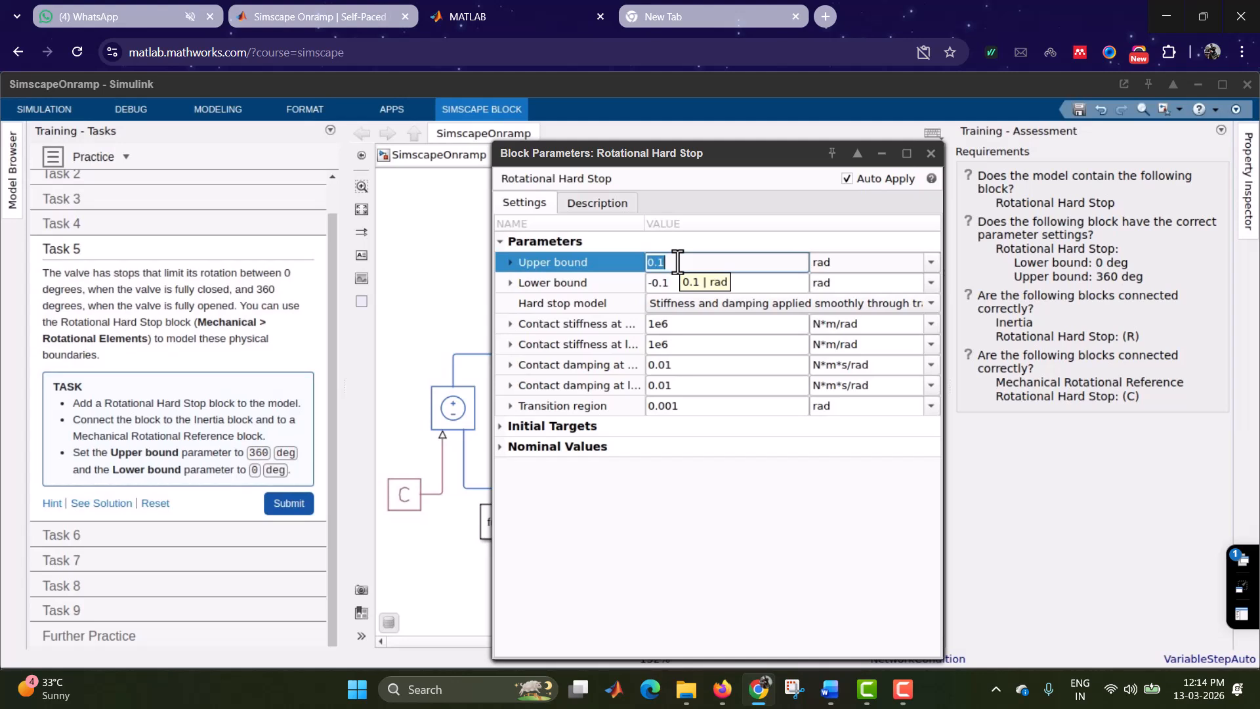
click(678, 263)
key(BackSpace)
key(BackSpace)
key(BackSpace)
text(360)
click(931, 263)
click(877, 282)
Step: Set the Rotational Hard Stop's lower bound to 0 deg and submit Task 5
click(712, 283)
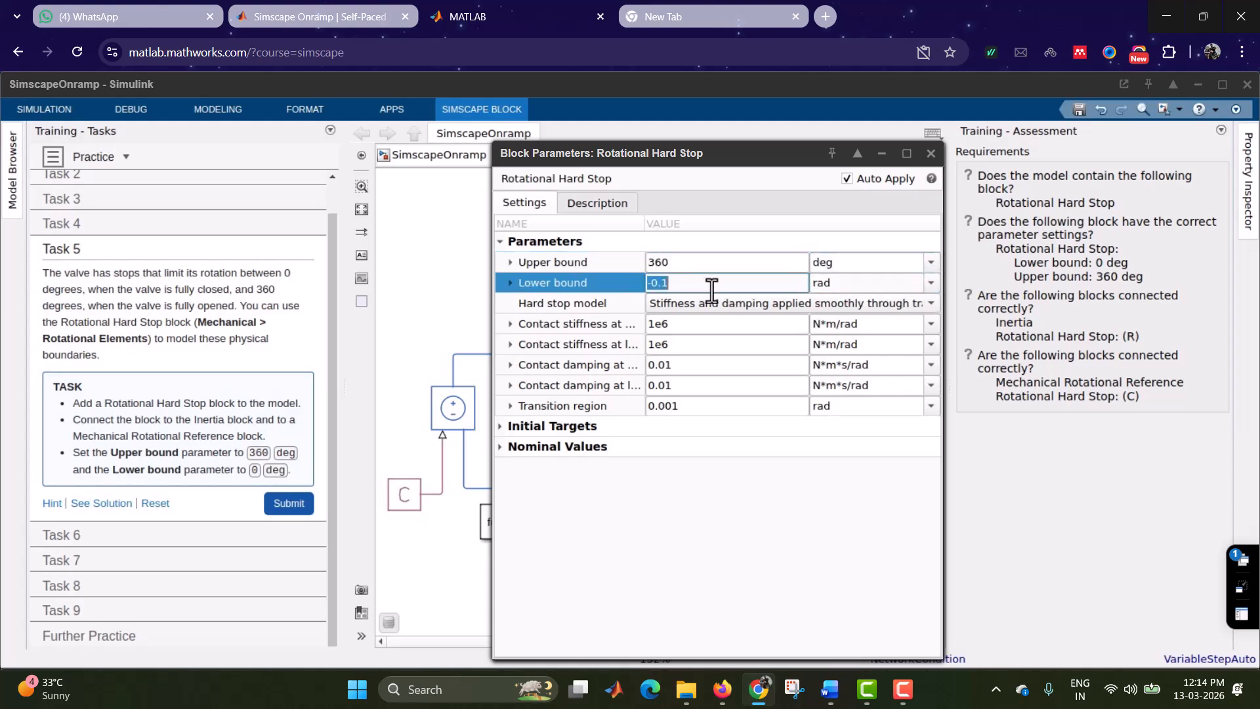
click(709, 288)
key(BackSpace)
key(BackSpace)
key(BackSpace)
key(BackSpace)
text(0)
click(931, 282)
click(861, 306)
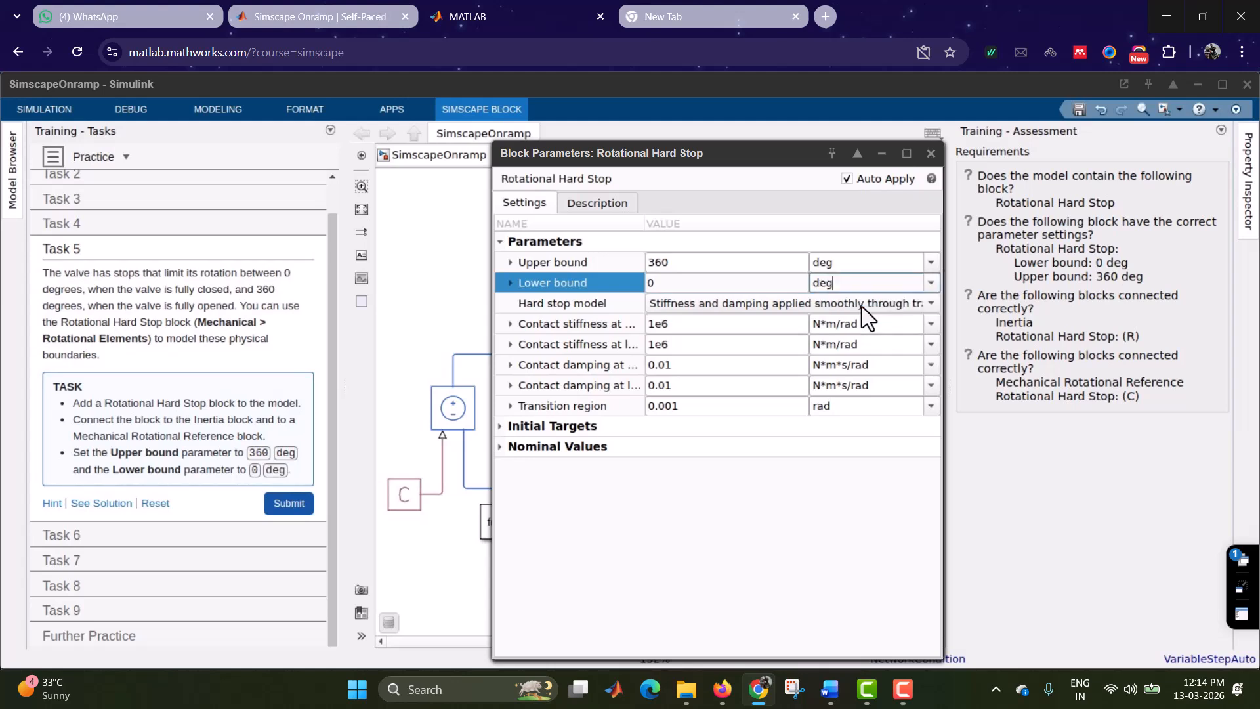
click(932, 158)
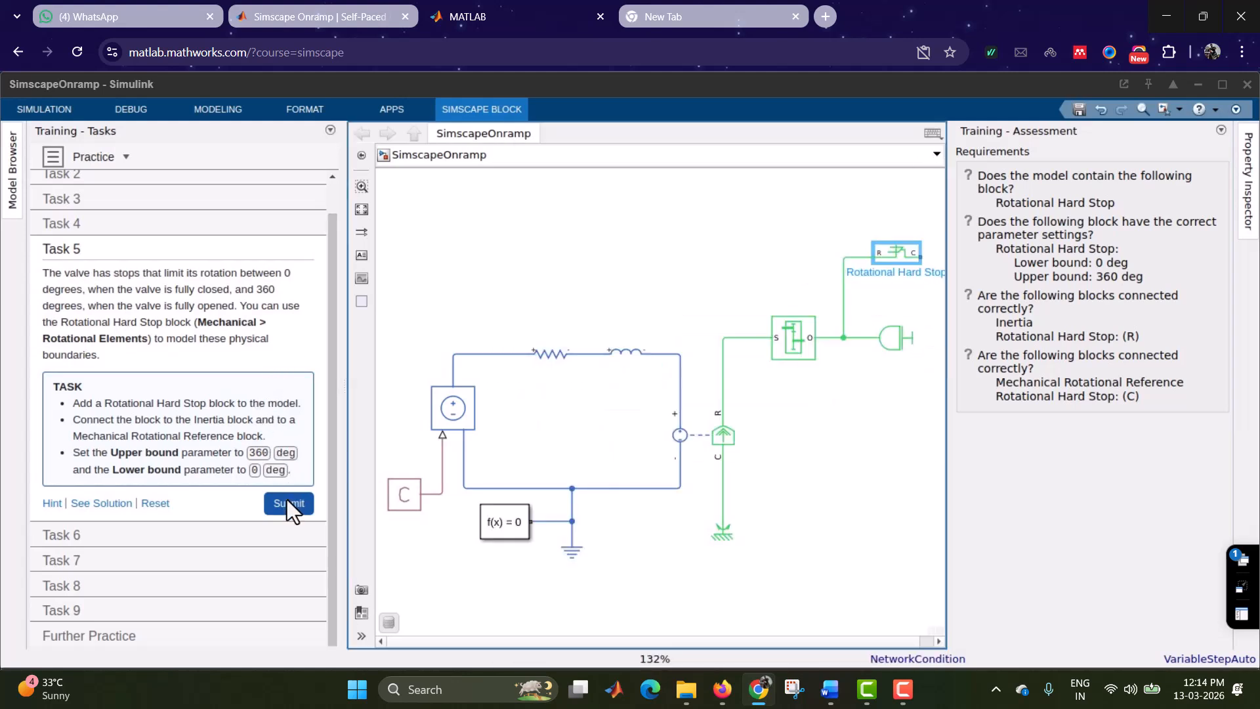
click(287, 502)
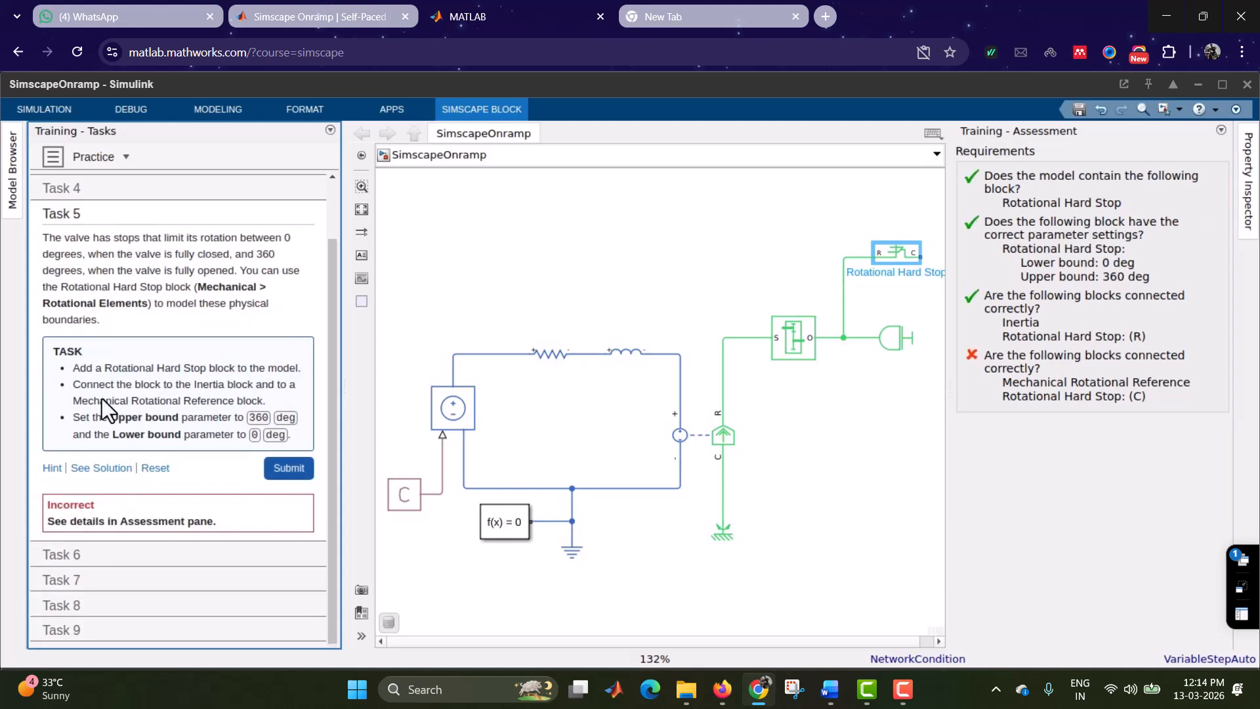
Step: Connect a new Mechanical Rotational Reference block to the Rotational Hard Stop's C port, and resubmit Task 5 to continue to Task 6
click(935, 459)
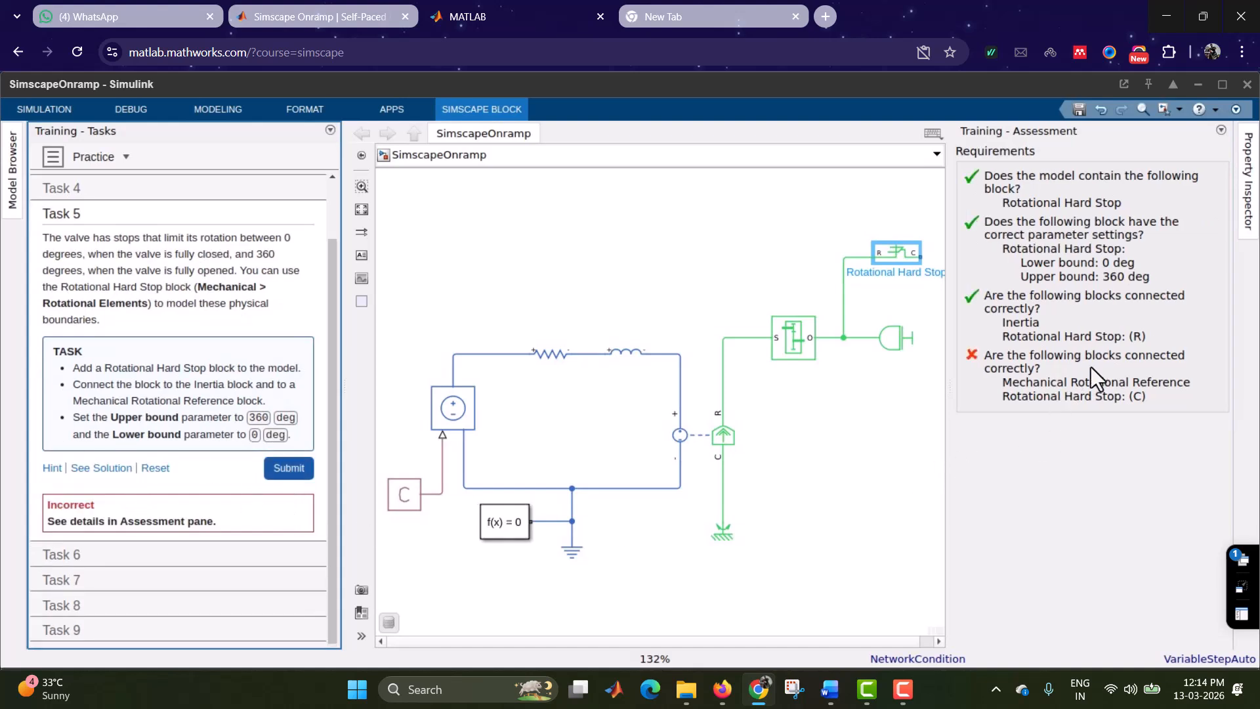
double_click(877, 452)
text(m)
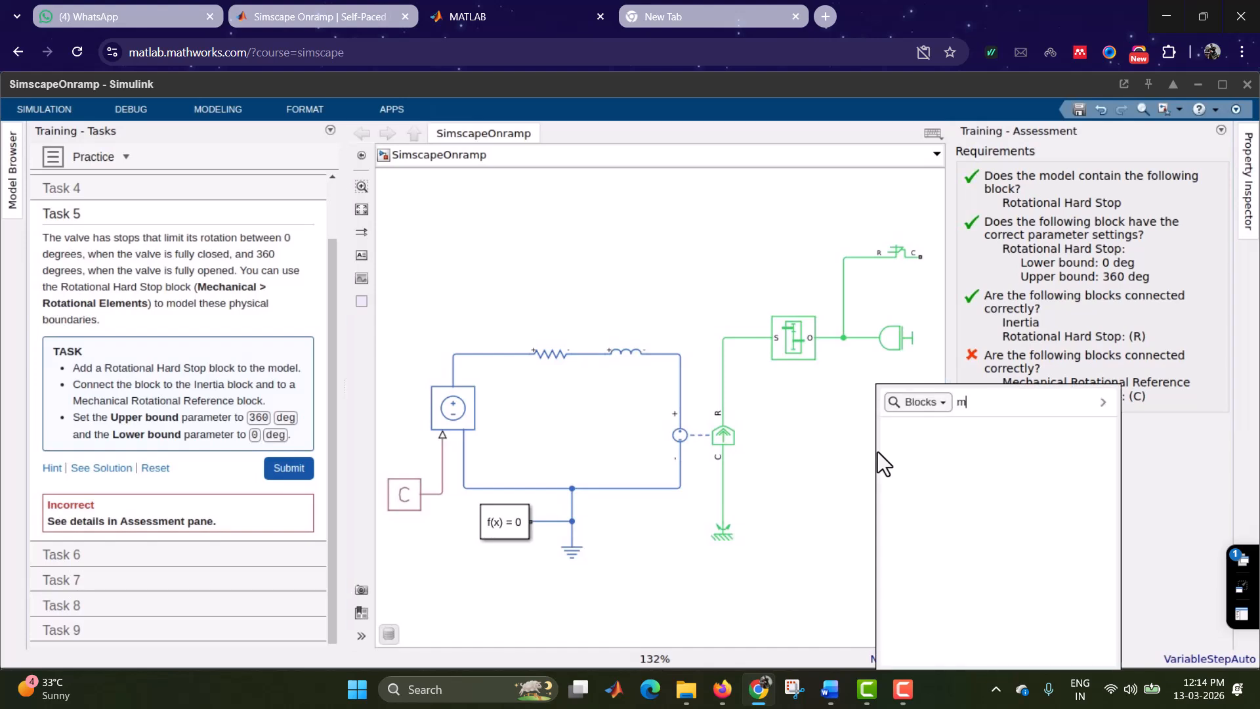
text(ech)
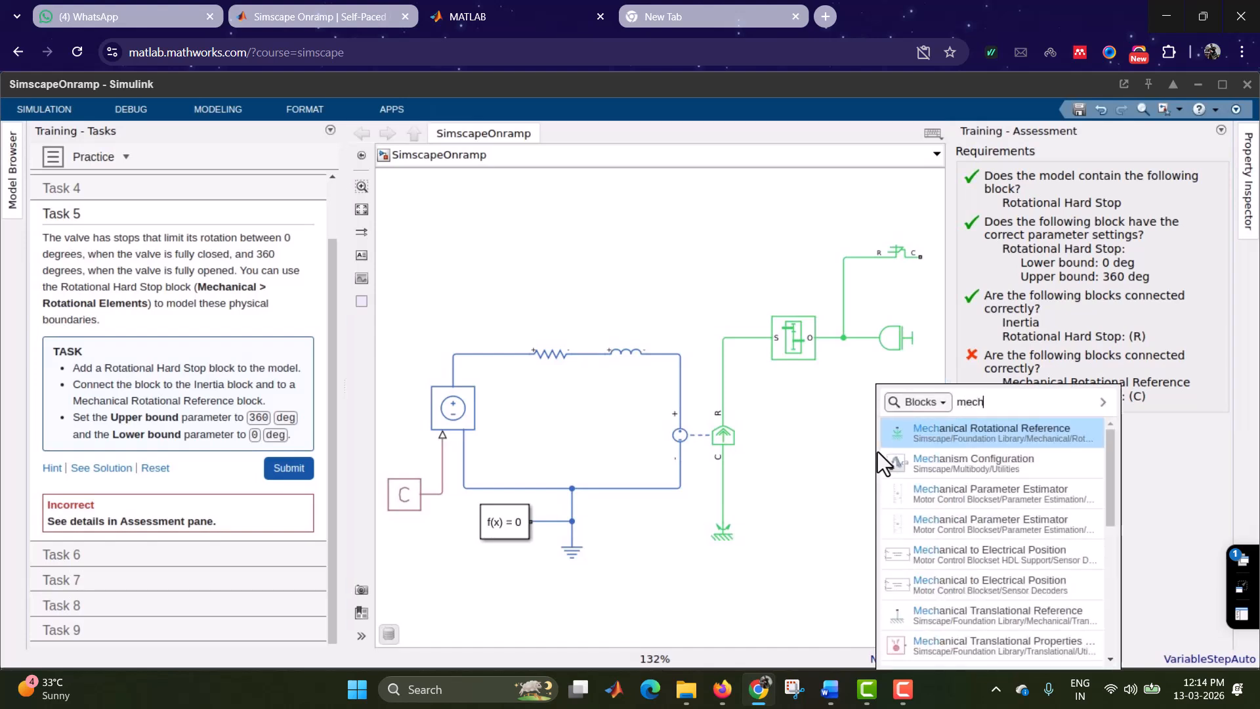
click(953, 435)
mouse_move(875, 450)
mouse_down()
mouse_move(939, 272)
mouse_move(943, 283)
mouse_move(915, 295)
mouse_move(765, 286)
mouse_move(759, 256)
mouse_up()
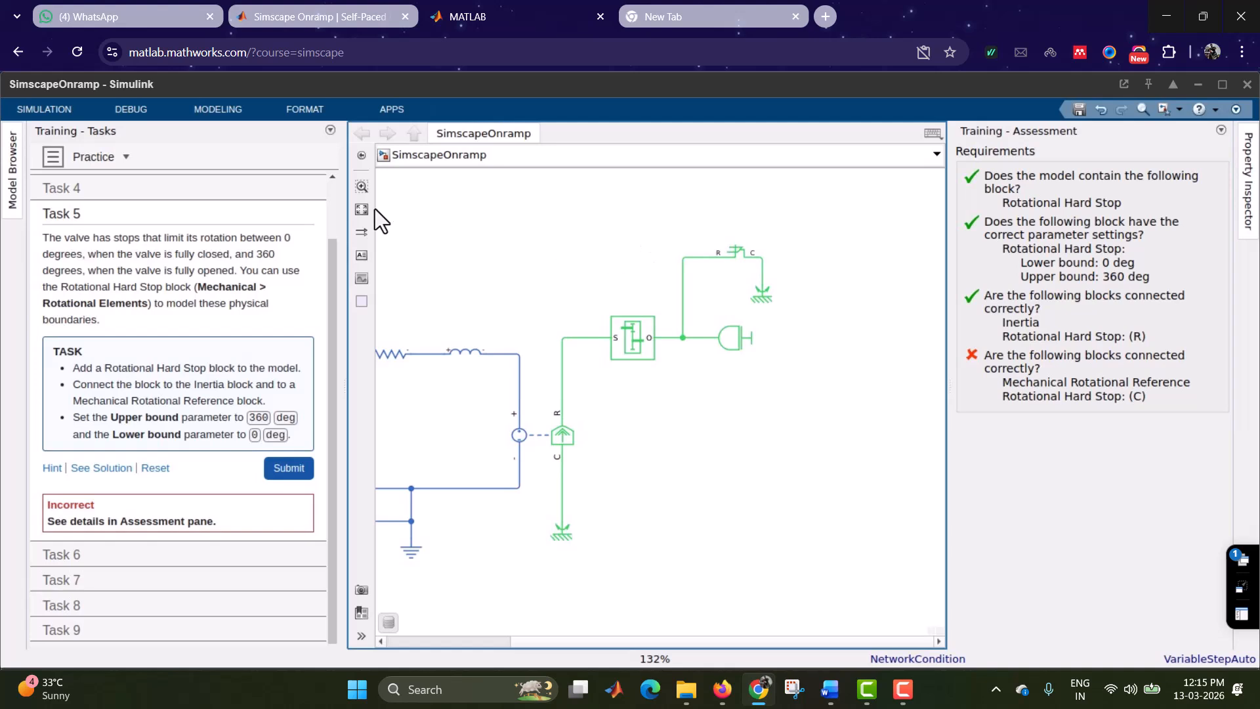
click(293, 471)
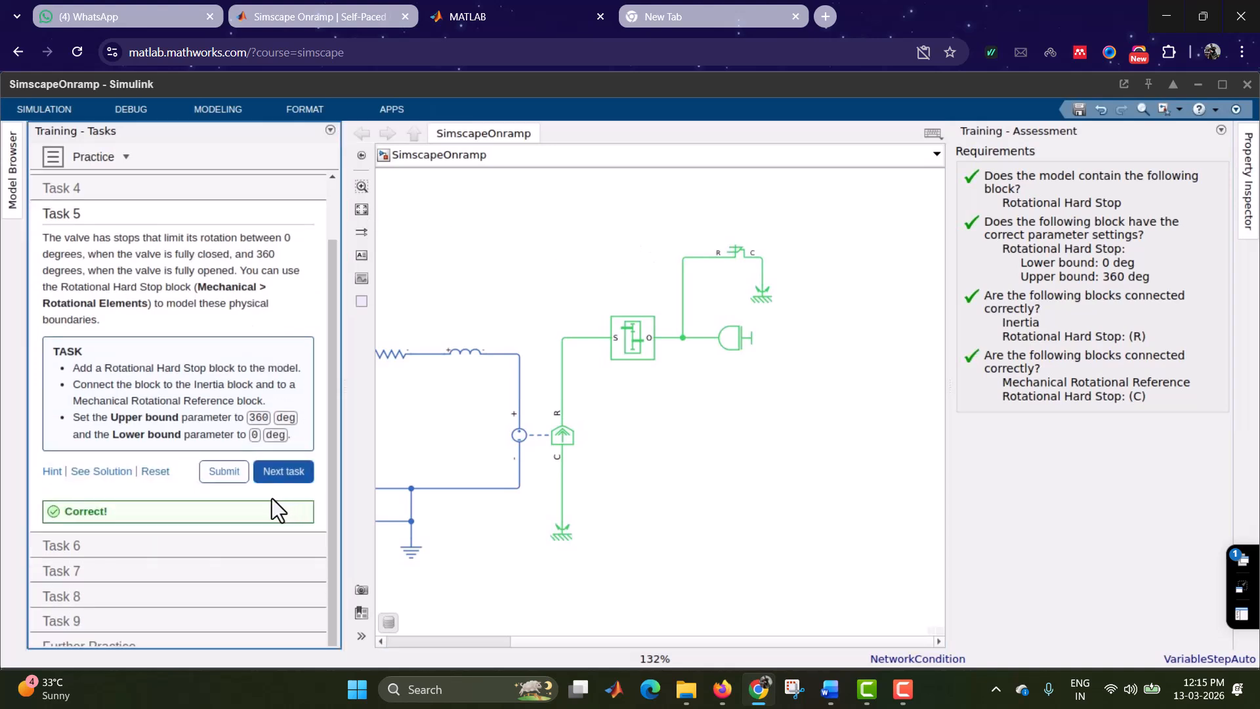
click(275, 477)
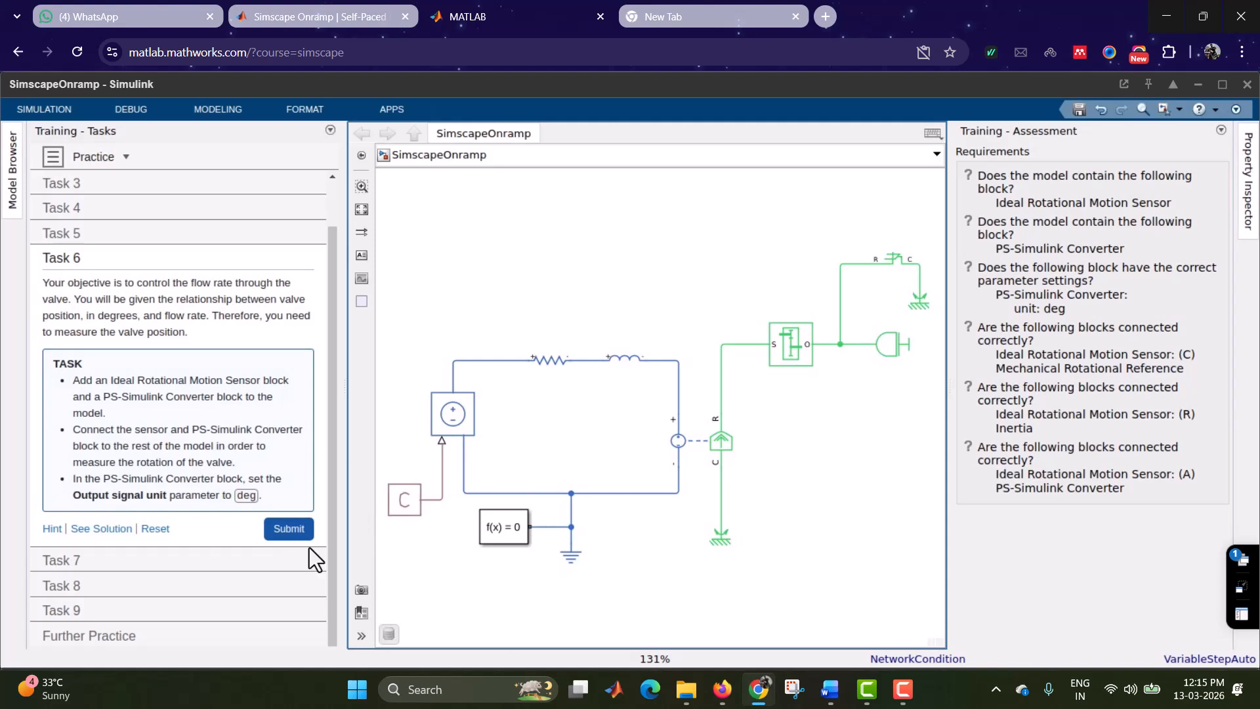
double_click(848, 484)
text(i)
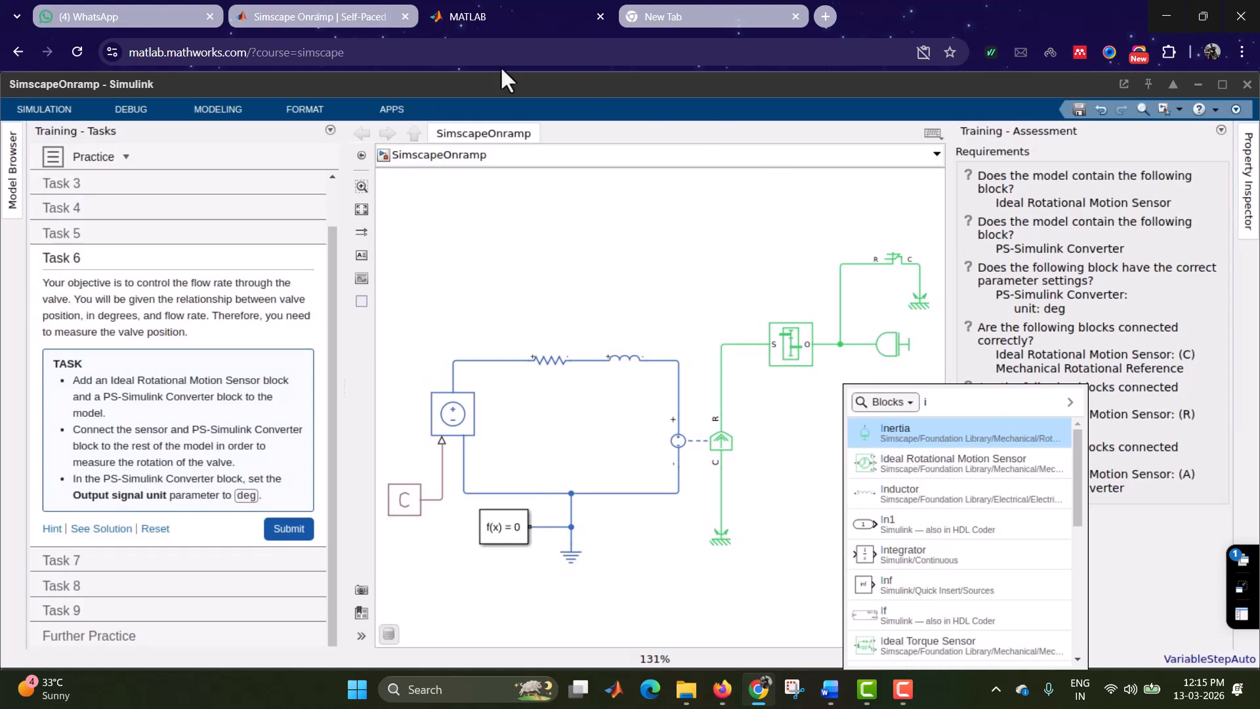
text(de)
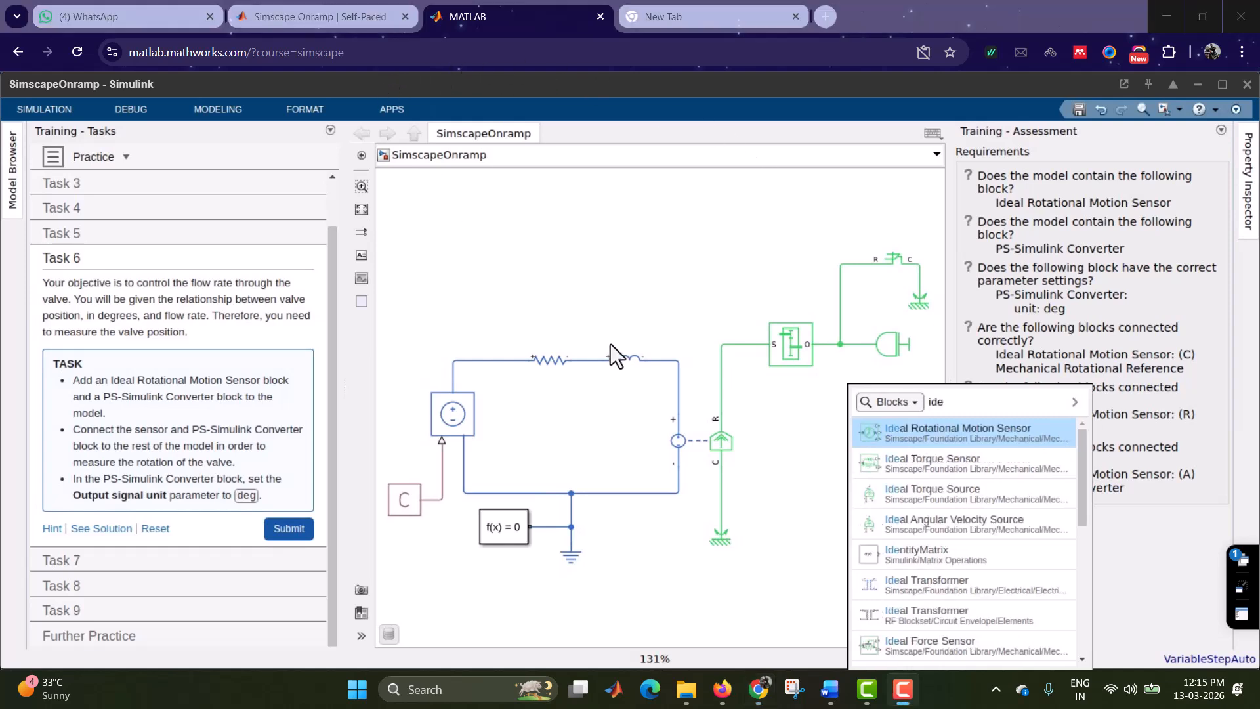
click(808, 435)
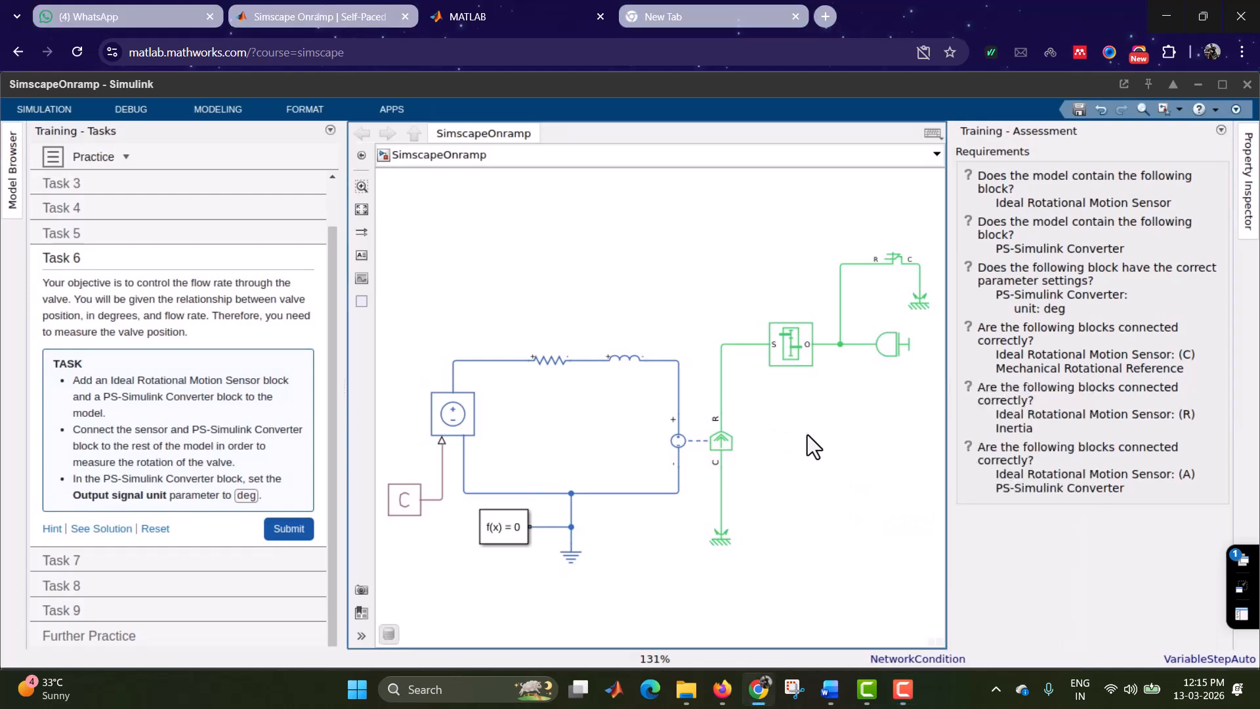
Step: Add an Ideal Rotational Motion Sensor block and place it below the Gear Box, beside the converter's mechanical reference
double_click(807, 435)
text(ideal)
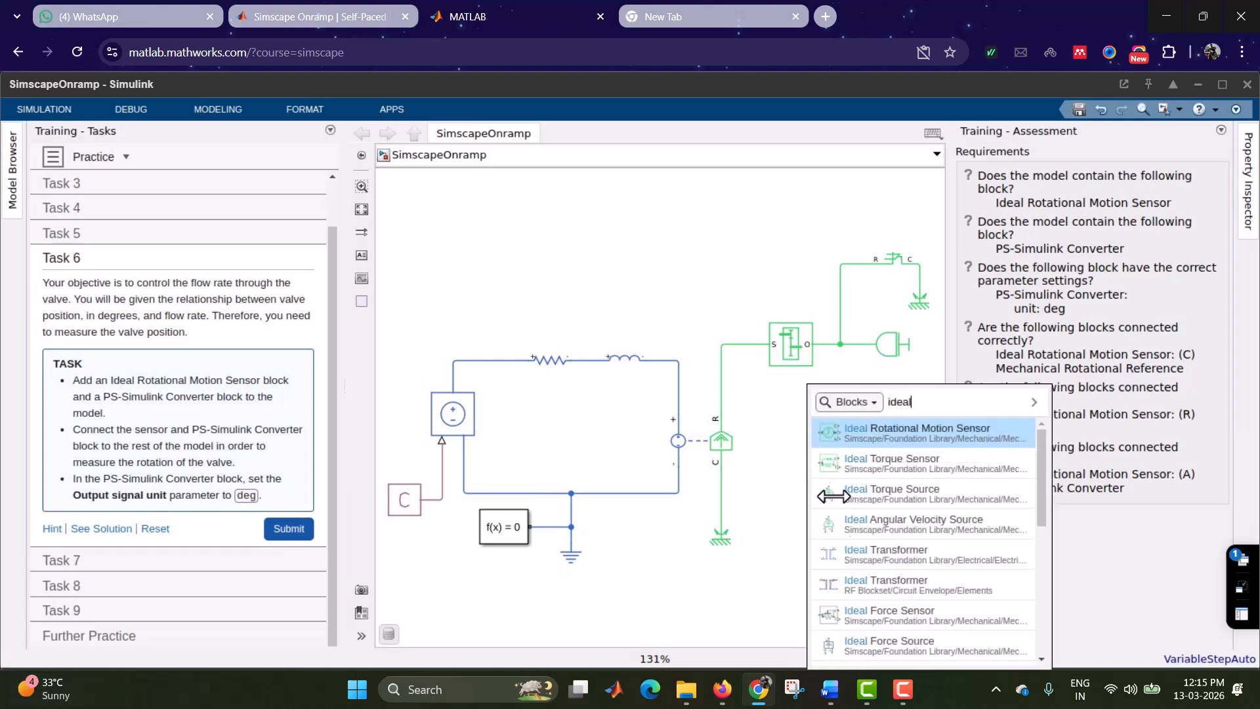
click(869, 435)
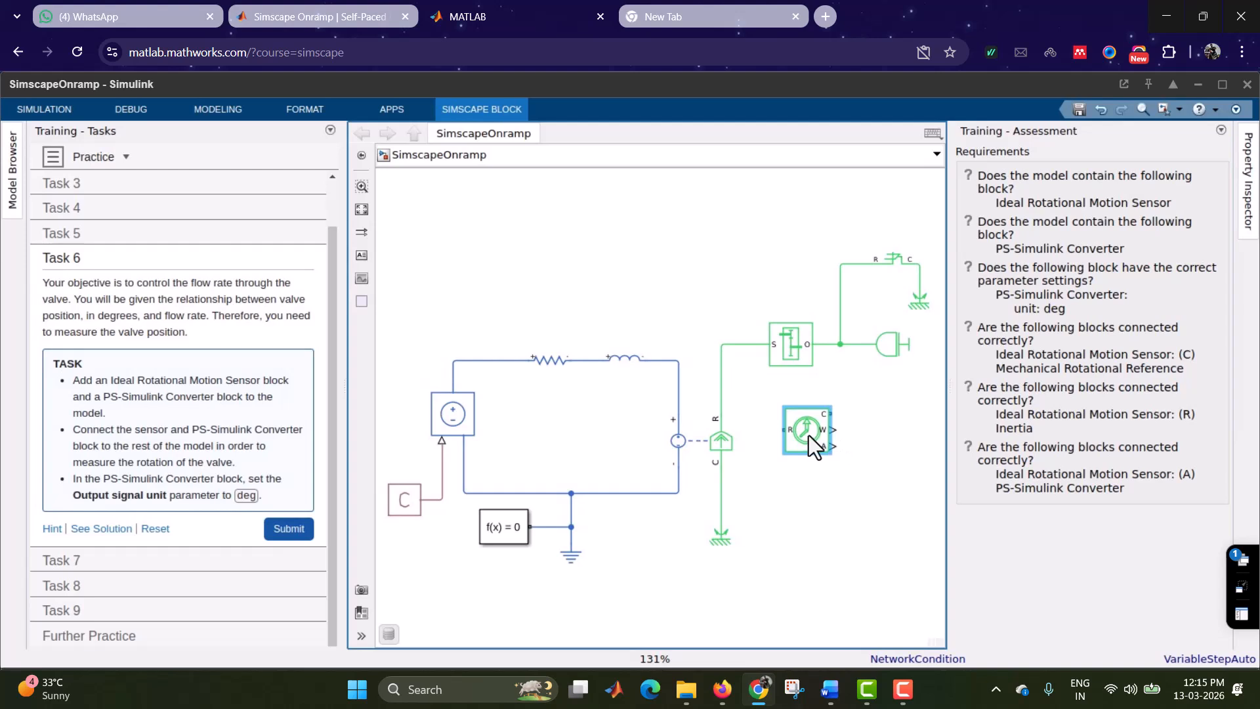
drag(820, 460, 840, 487)
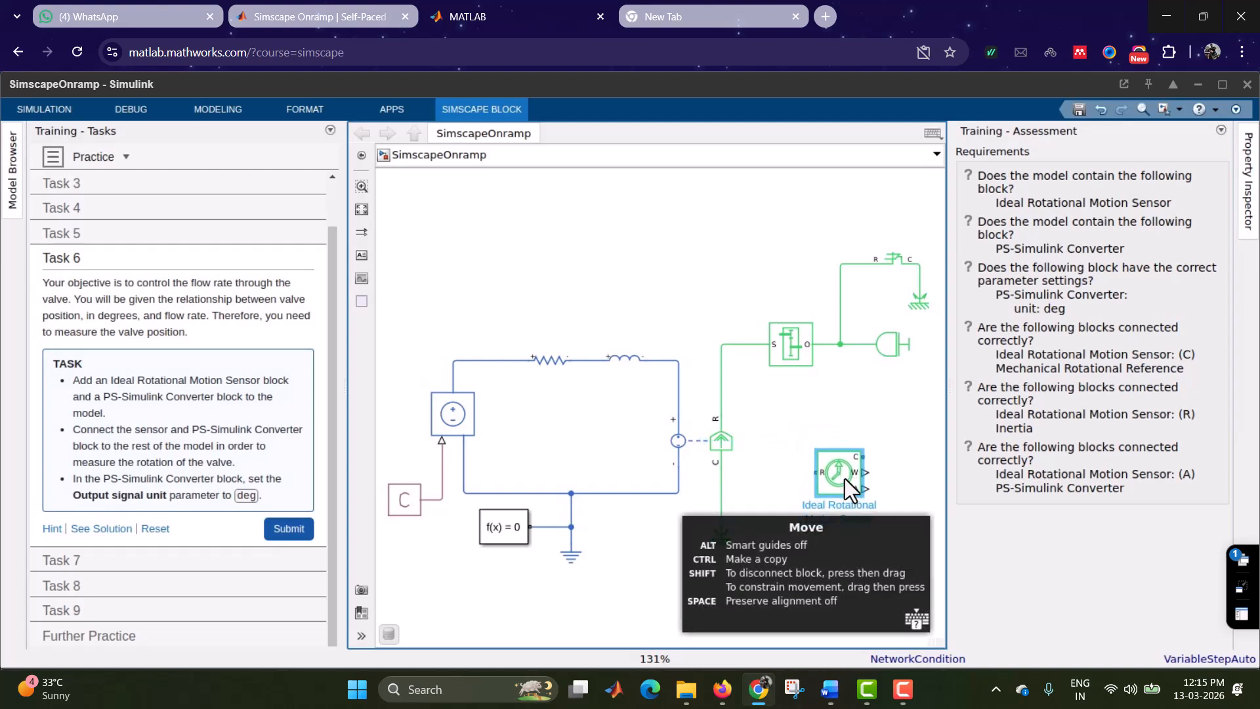
drag(845, 479, 789, 521)
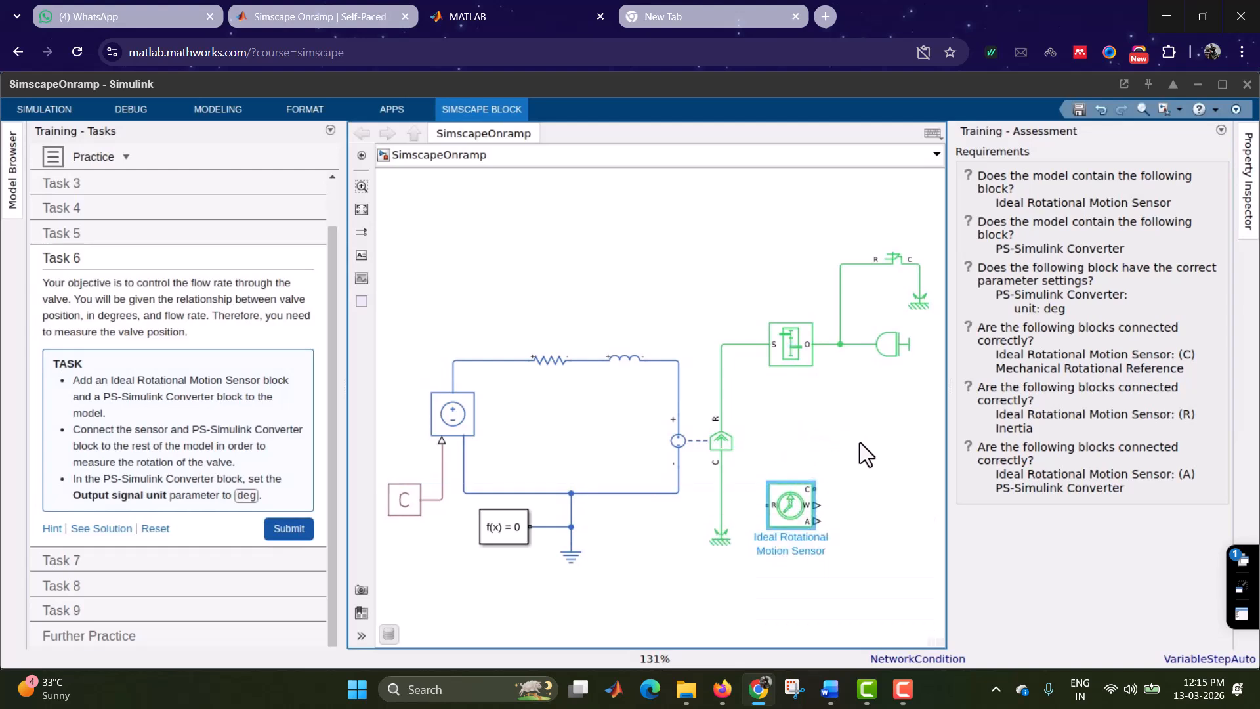
Step: Add a PS-Simulink Converter block between the Inertia block and the motion sensor, and shift the sensor slightly down and right
click(859, 442)
text(p)
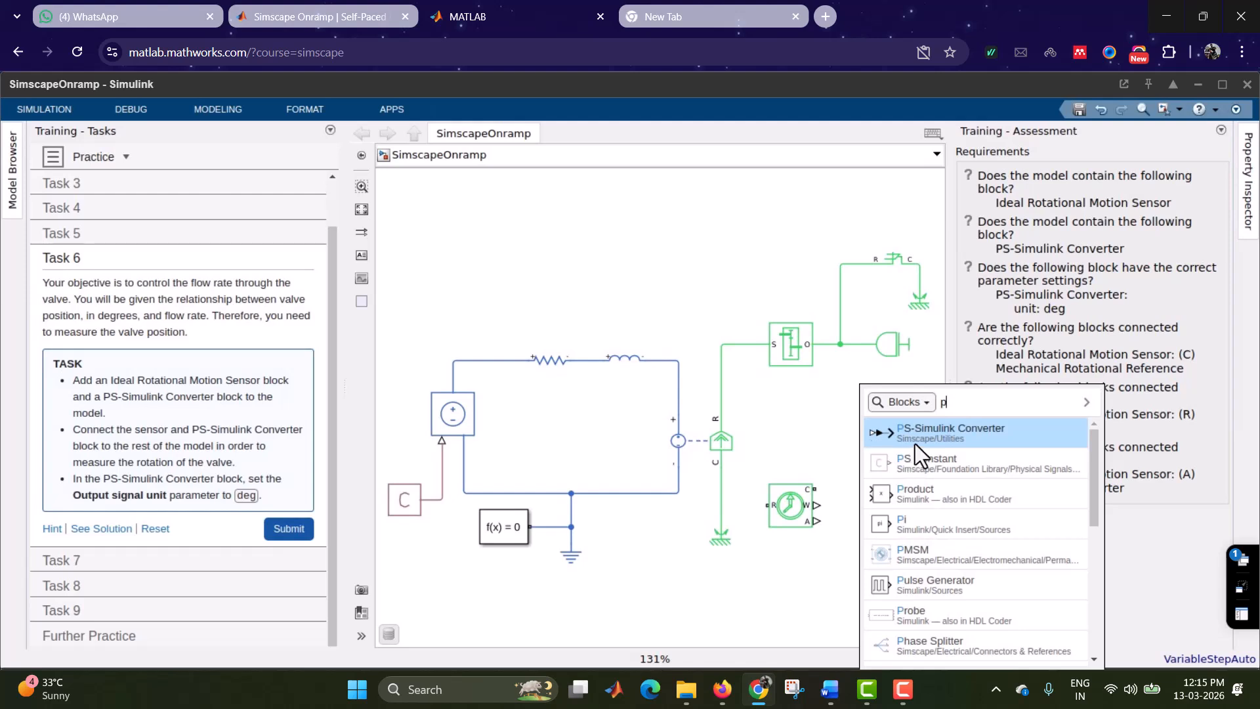
click(914, 443)
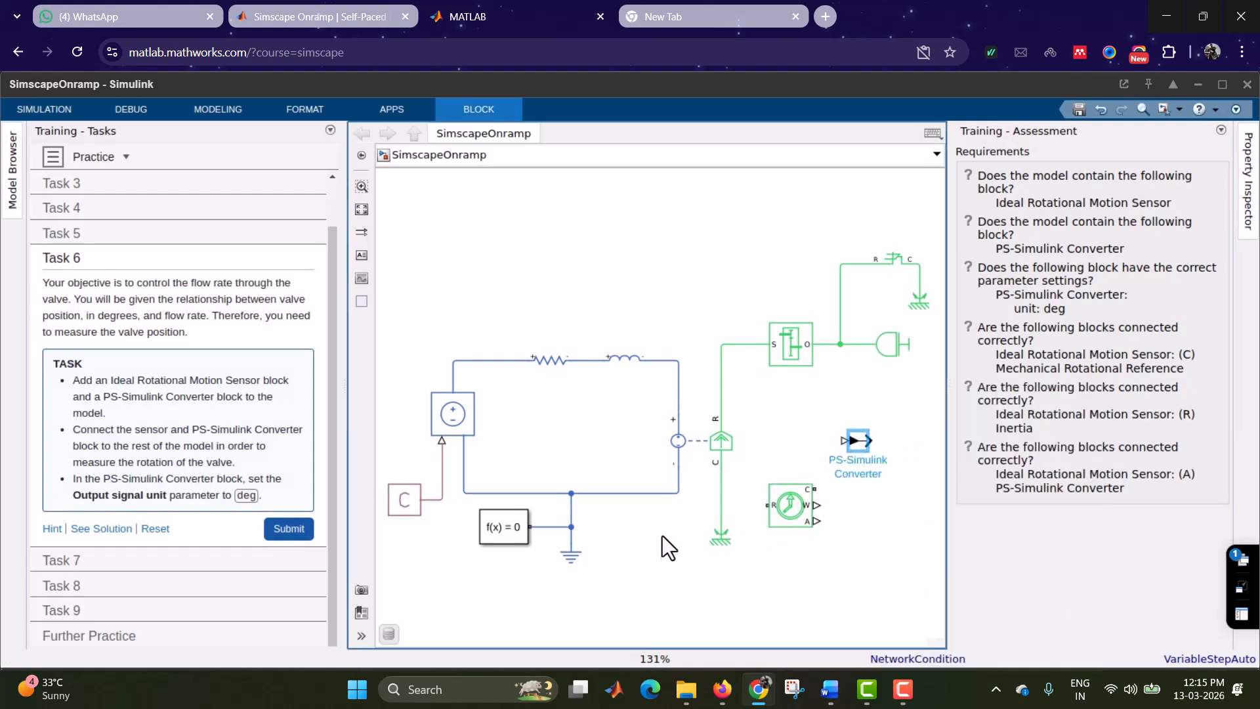
drag(789, 508, 807, 531)
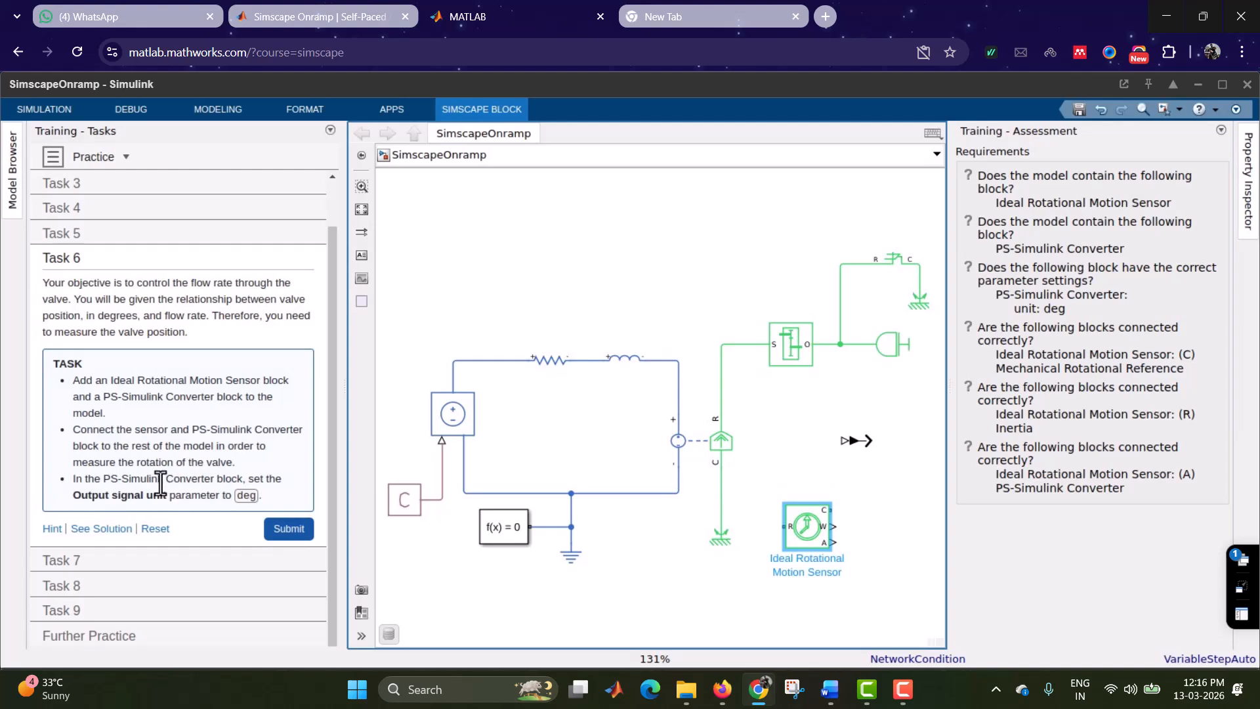
Step: Show the Task 6 solution and examine how the motion sensor and PS-Simulink Converter are wired
click(98, 530)
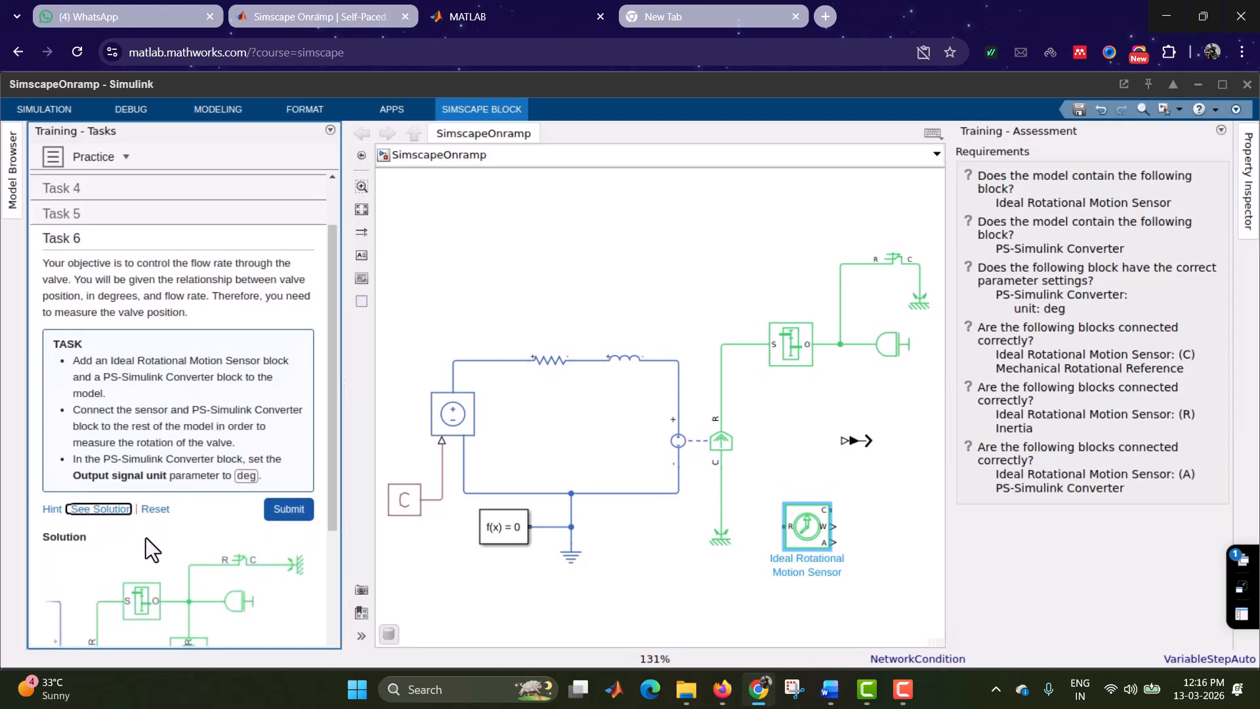
scroll(146, 538, down, 5)
click(380, 363)
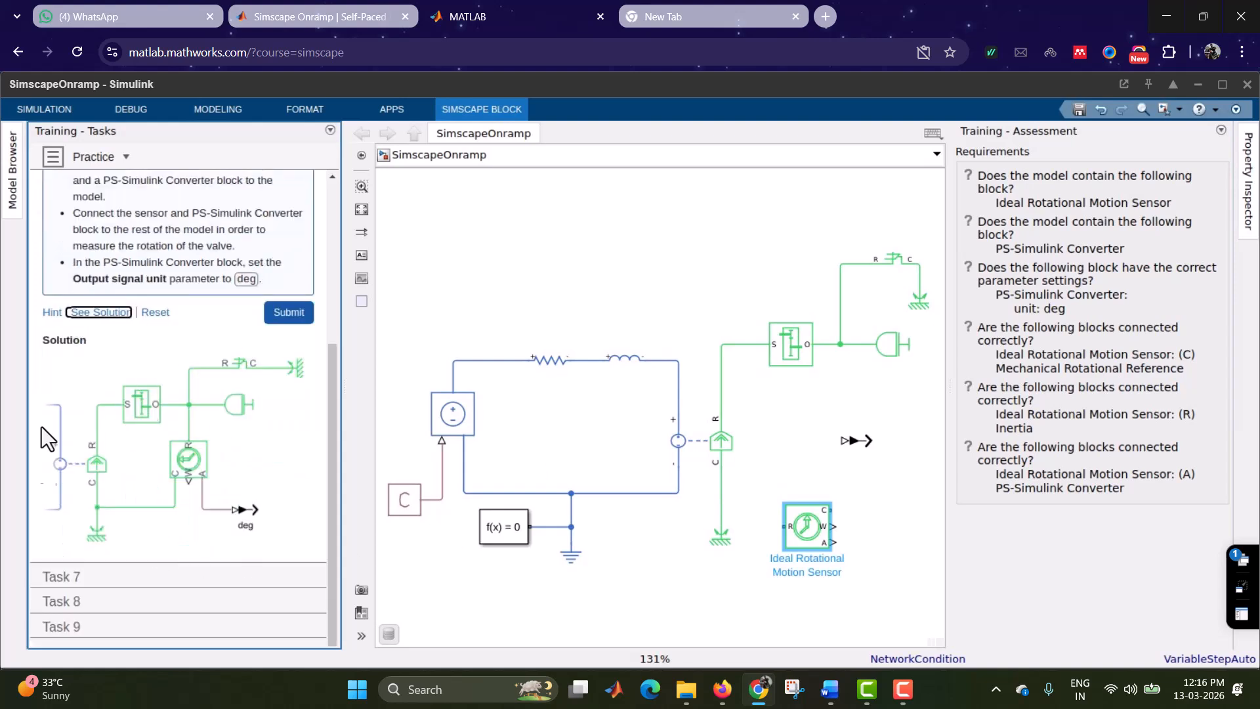
Step: Rotate the motion sensor below the line between the Gear Box and Inertia, connect its R port to that line, and move the PS-Simulink Converter beside it
drag(861, 438, 909, 490)
click(809, 532)
mouse_move(808, 529)
mouse_down()
mouse_move(835, 522)
mouse_move(842, 345)
mouse_up()
key(ctrl+r)
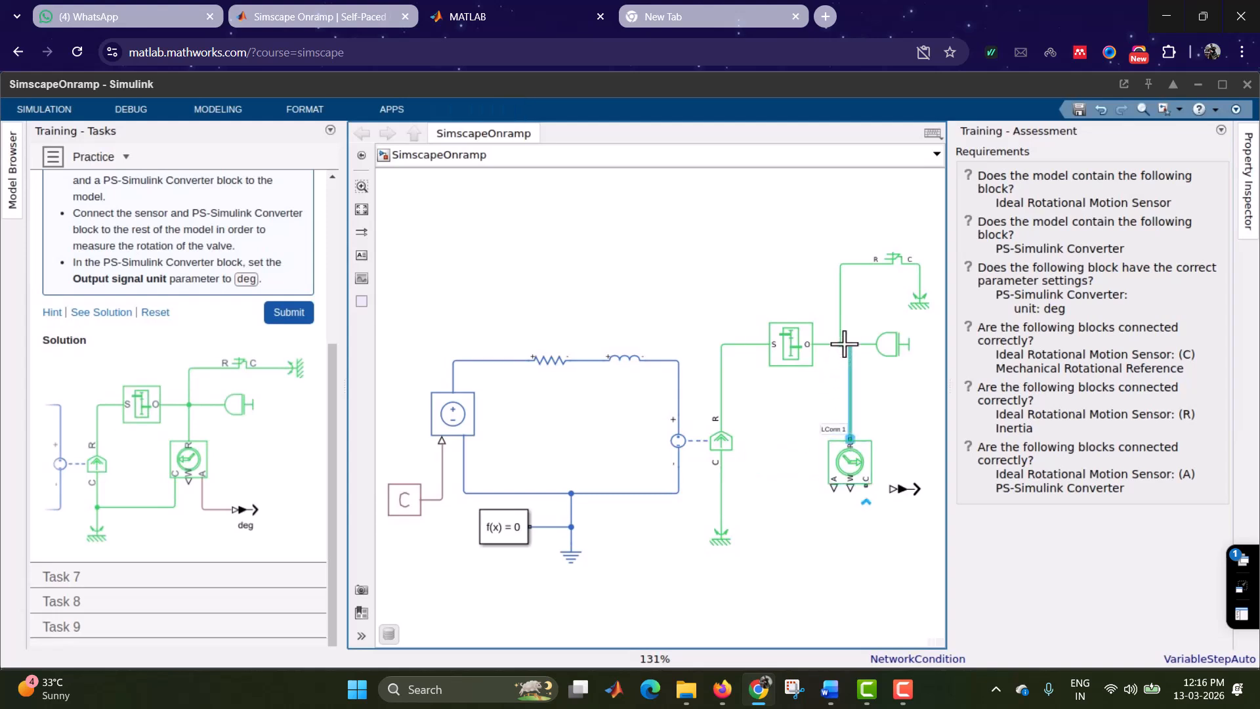
click(847, 470)
drag(847, 470, 841, 470)
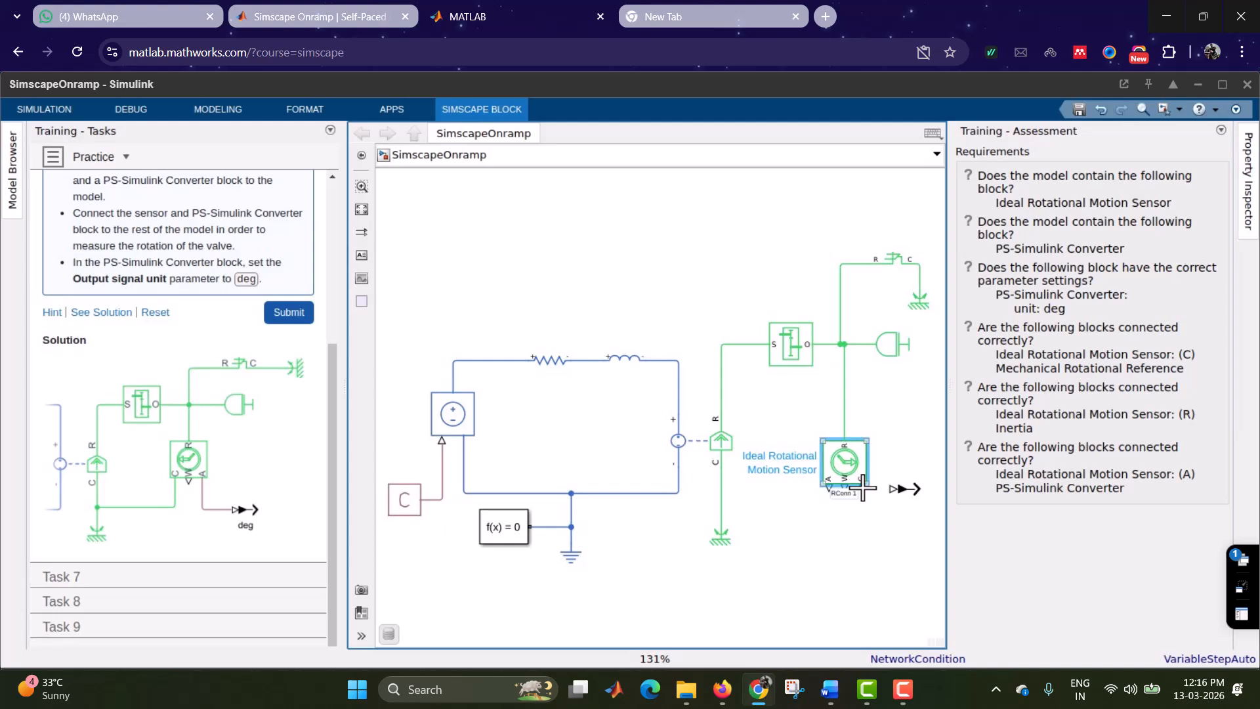
Step: Flip the motion sensor horizontally and connect its A port to the PS-Simulink Converter's input
click(863, 487)
click(846, 468)
key(ctrl+i)
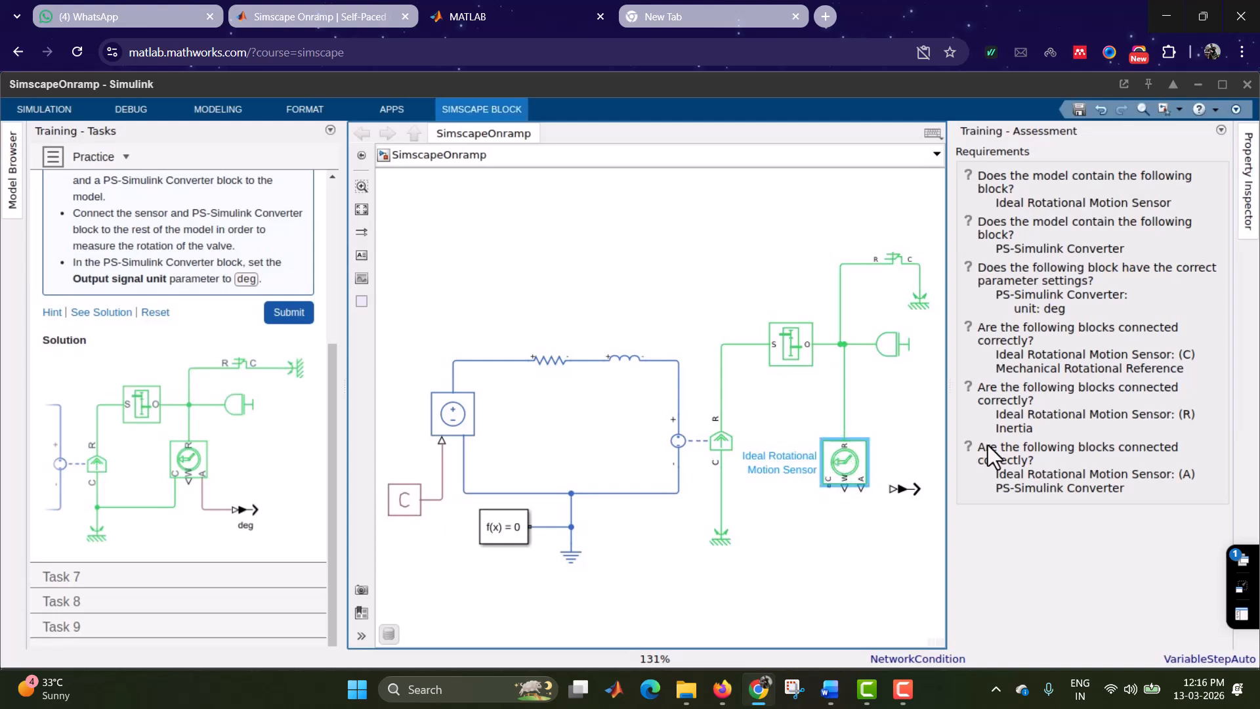
mouse_move(904, 487)
mouse_down()
mouse_move(913, 518)
mouse_move(861, 487)
mouse_up()
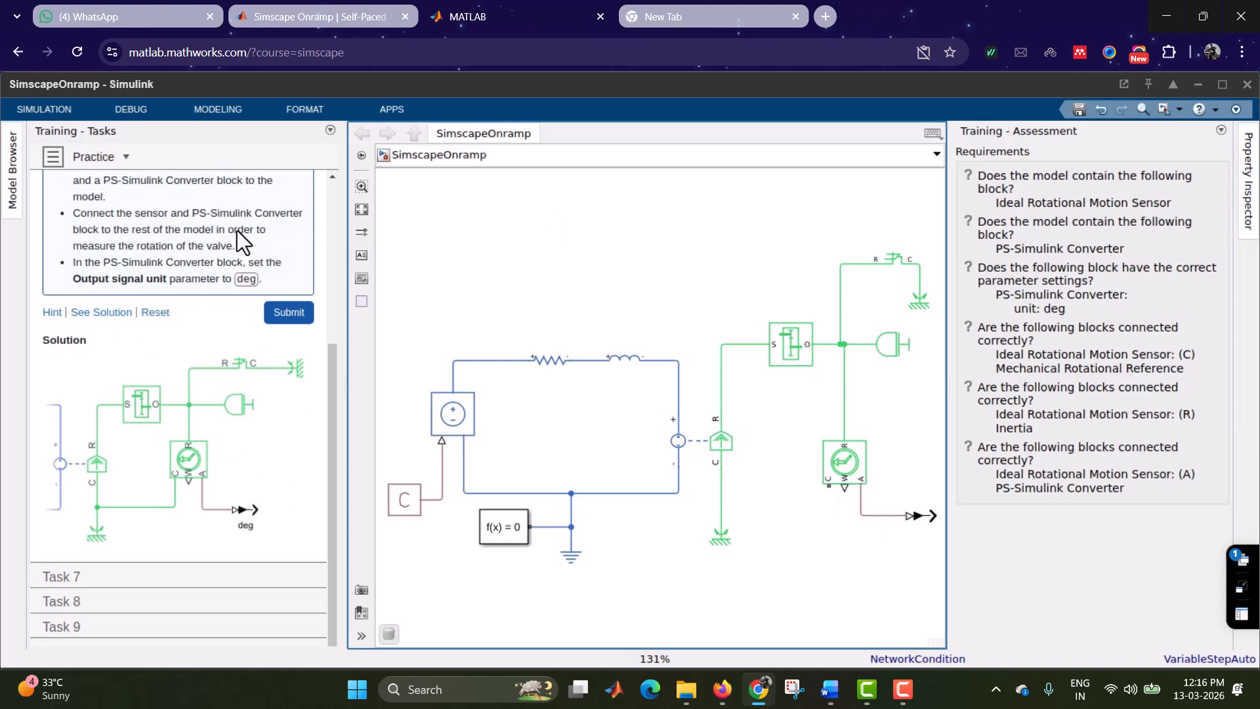
click(928, 515)
double_click(927, 515)
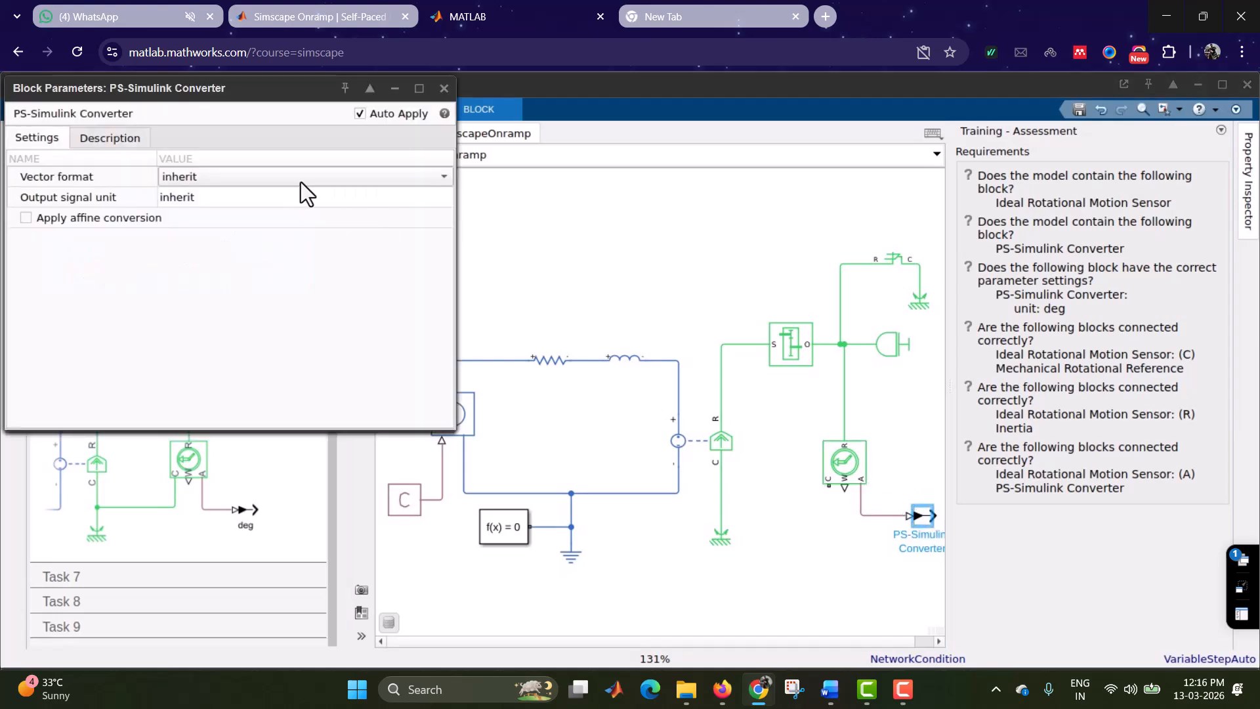
click(204, 197)
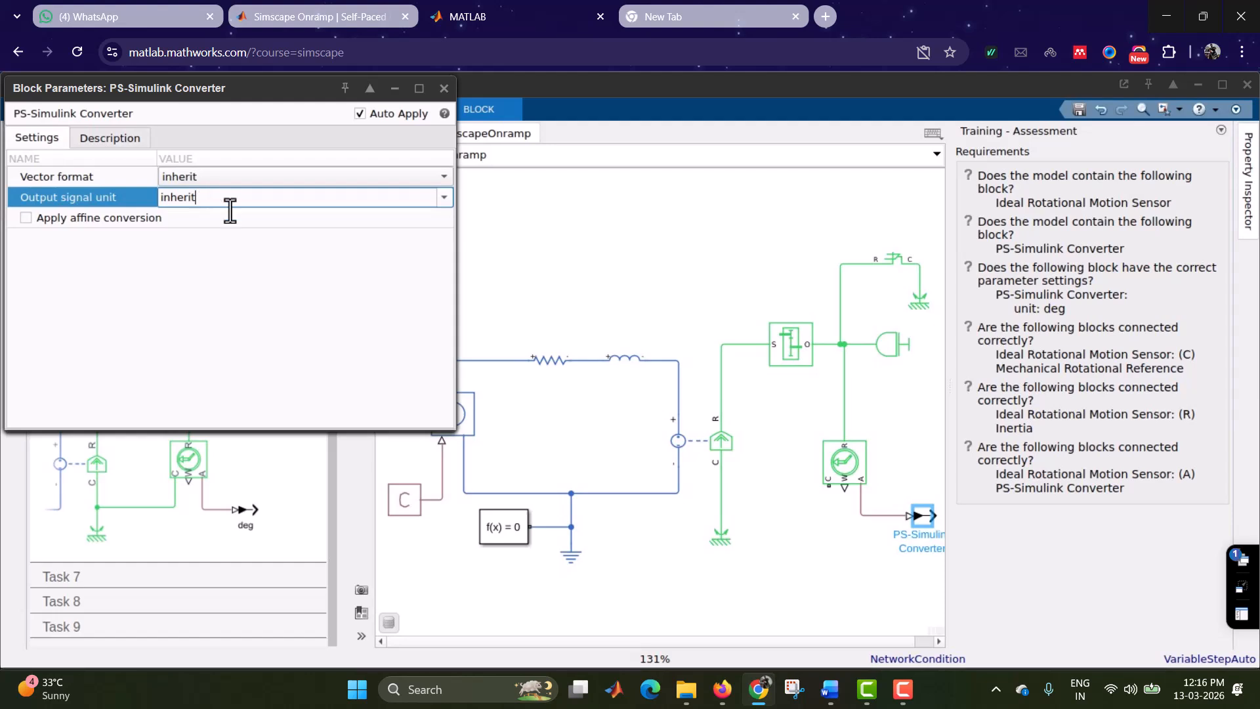
drag(279, 91, 506, 204)
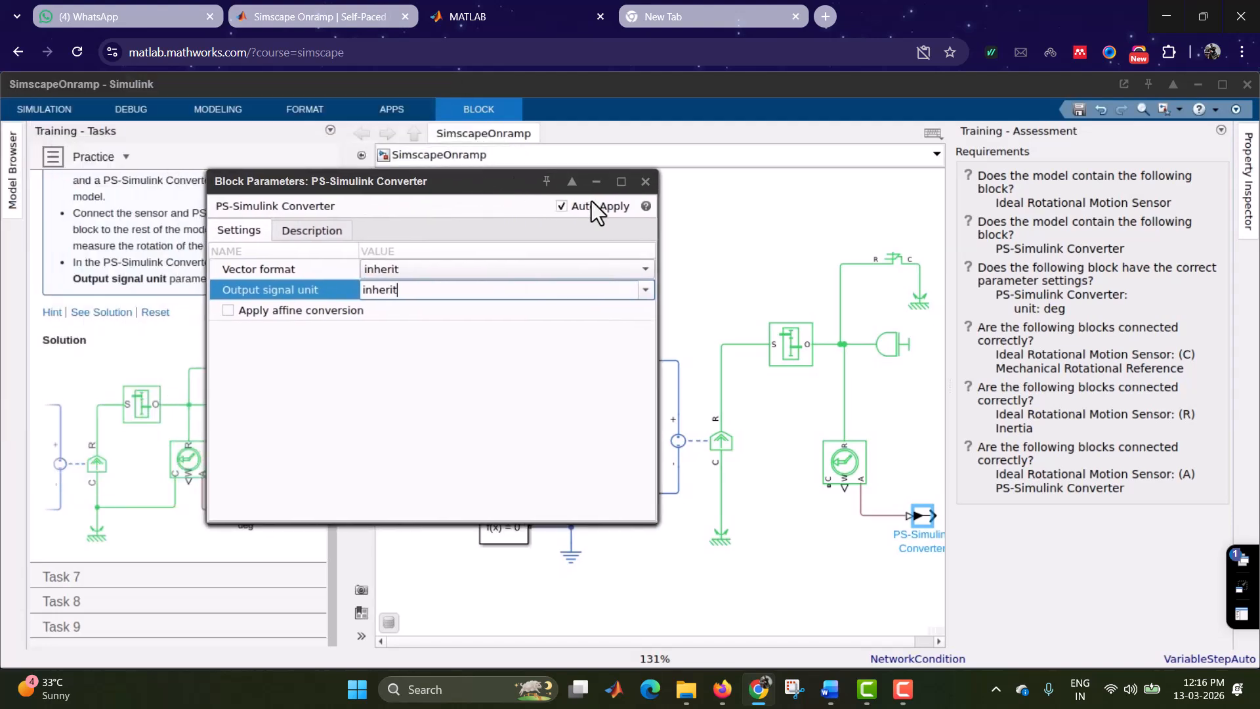
click(645, 181)
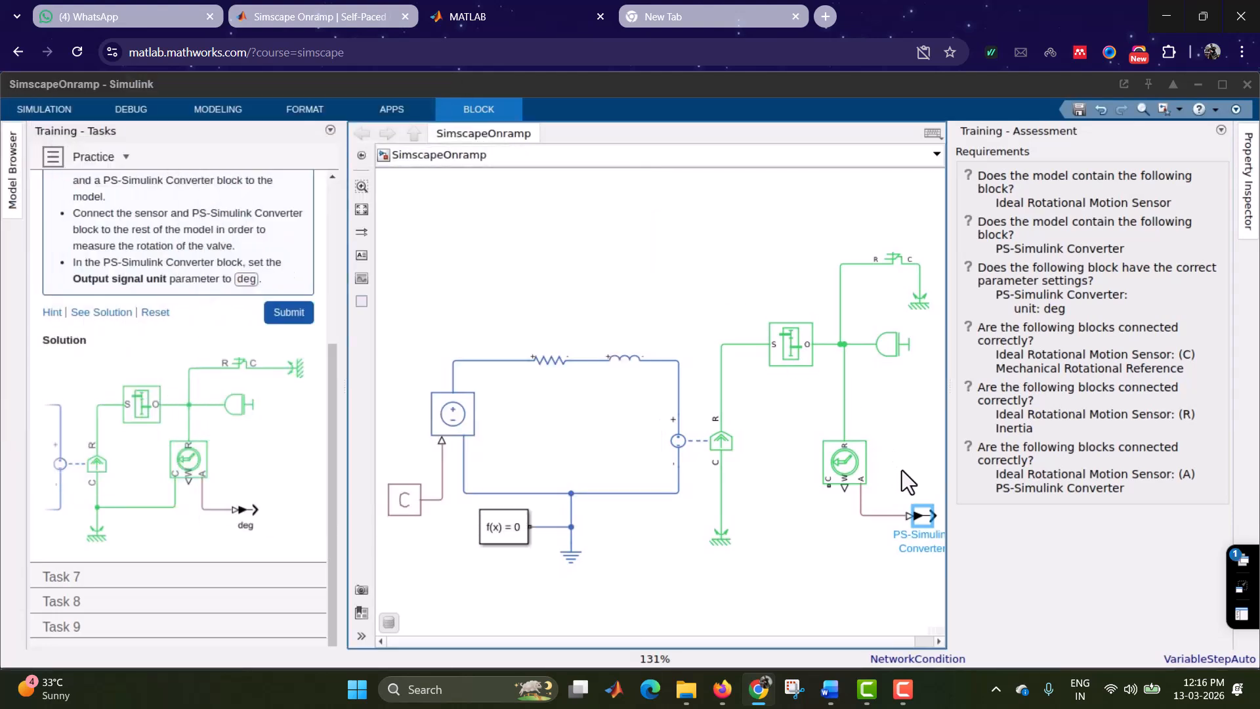
Step: Set the PS-Simulink Converter's output signal unit to deg and close its block parameters
double_click(921, 515)
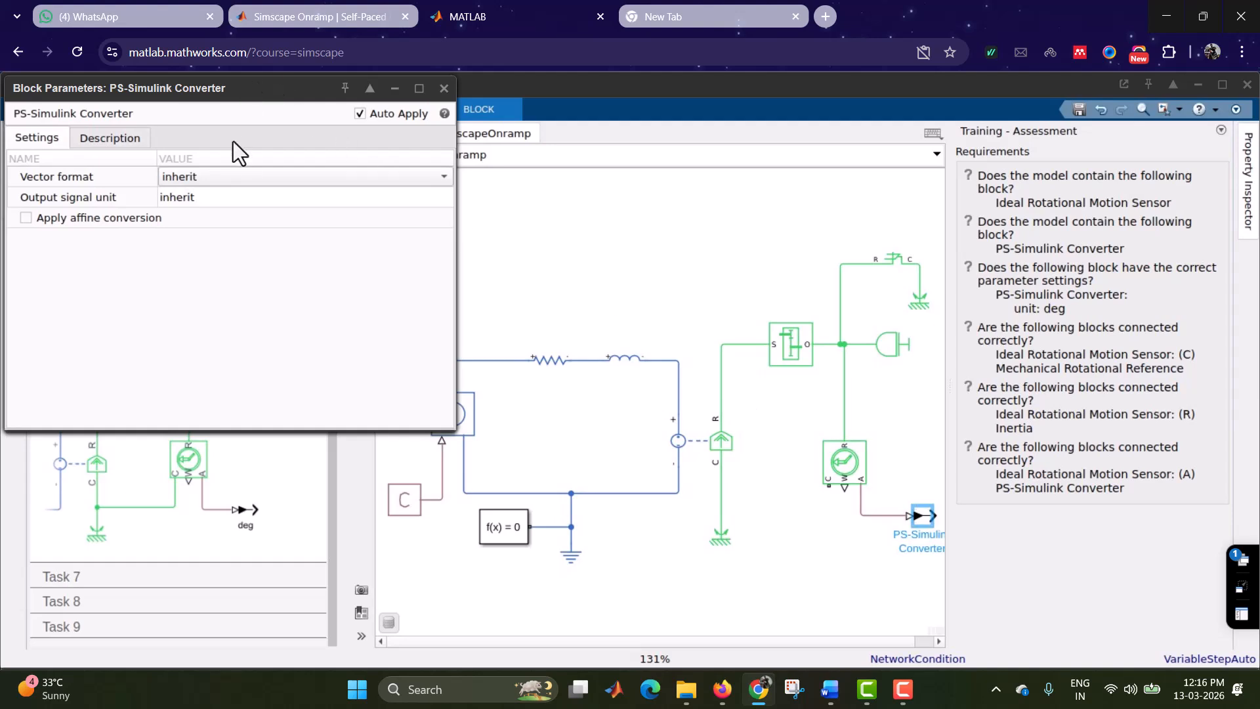
click(222, 202)
double_click(208, 201)
key(BackSpace)
text(deg)
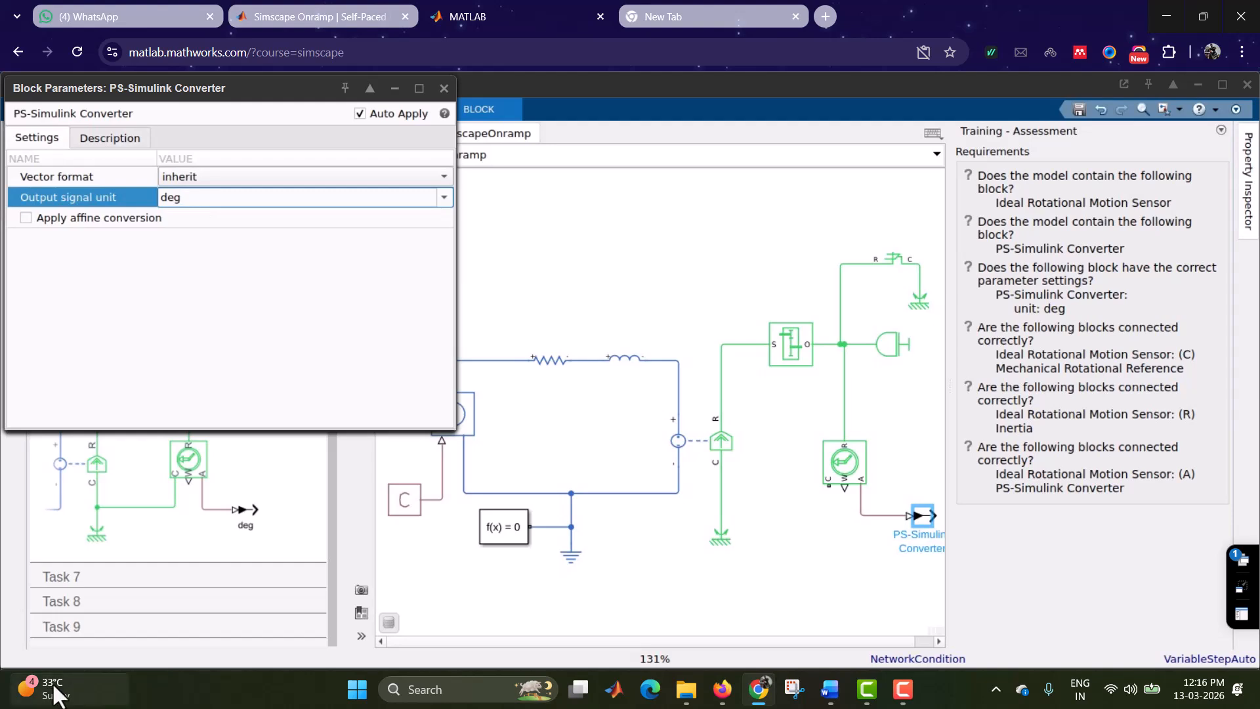
key(Return)
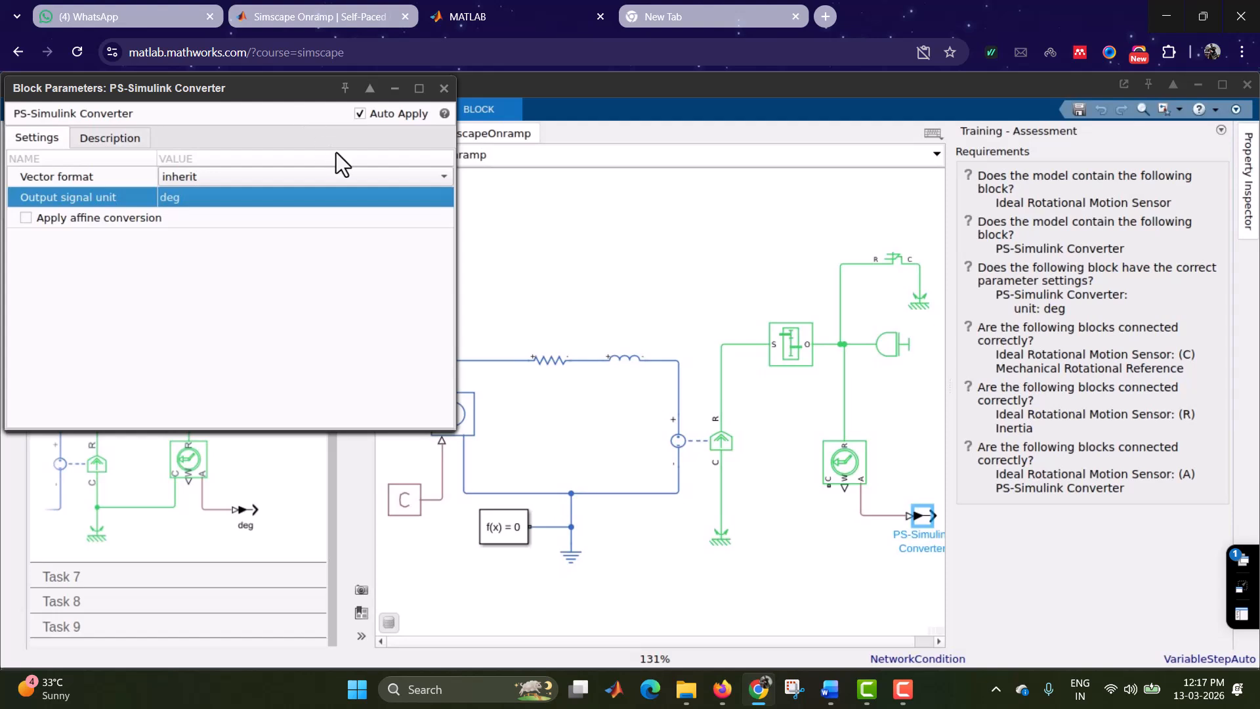
drag(283, 94, 318, 175)
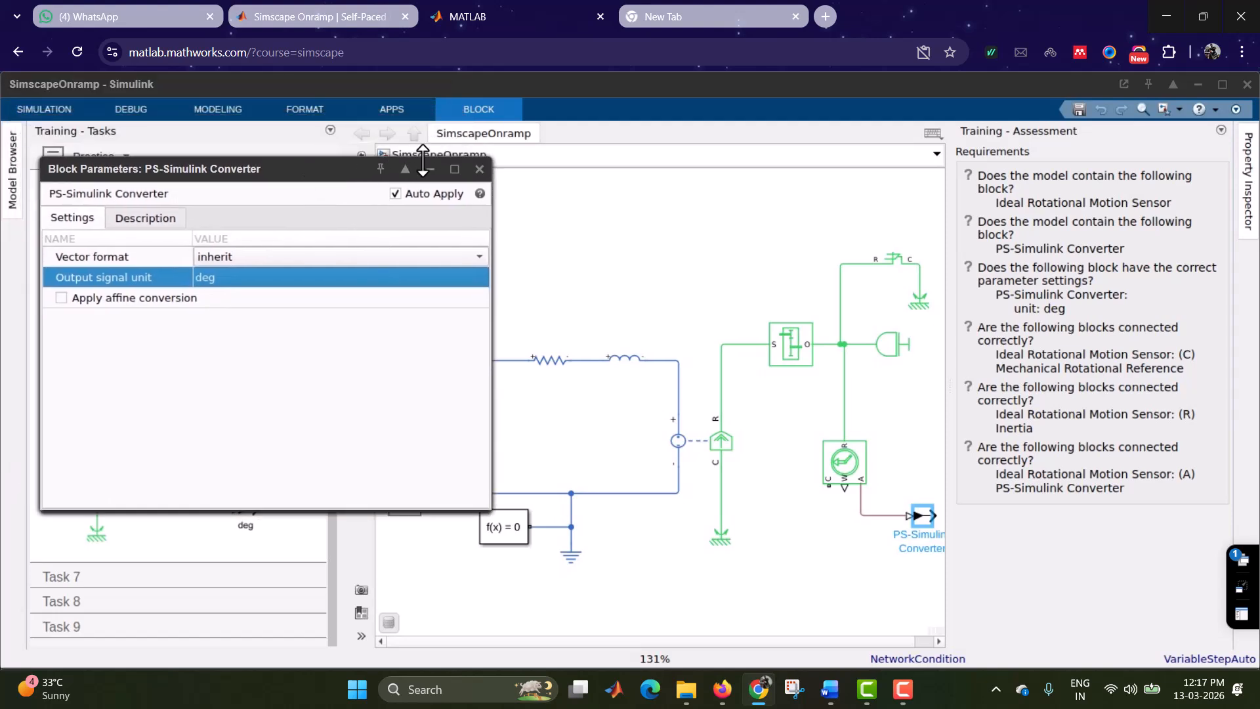
click(480, 170)
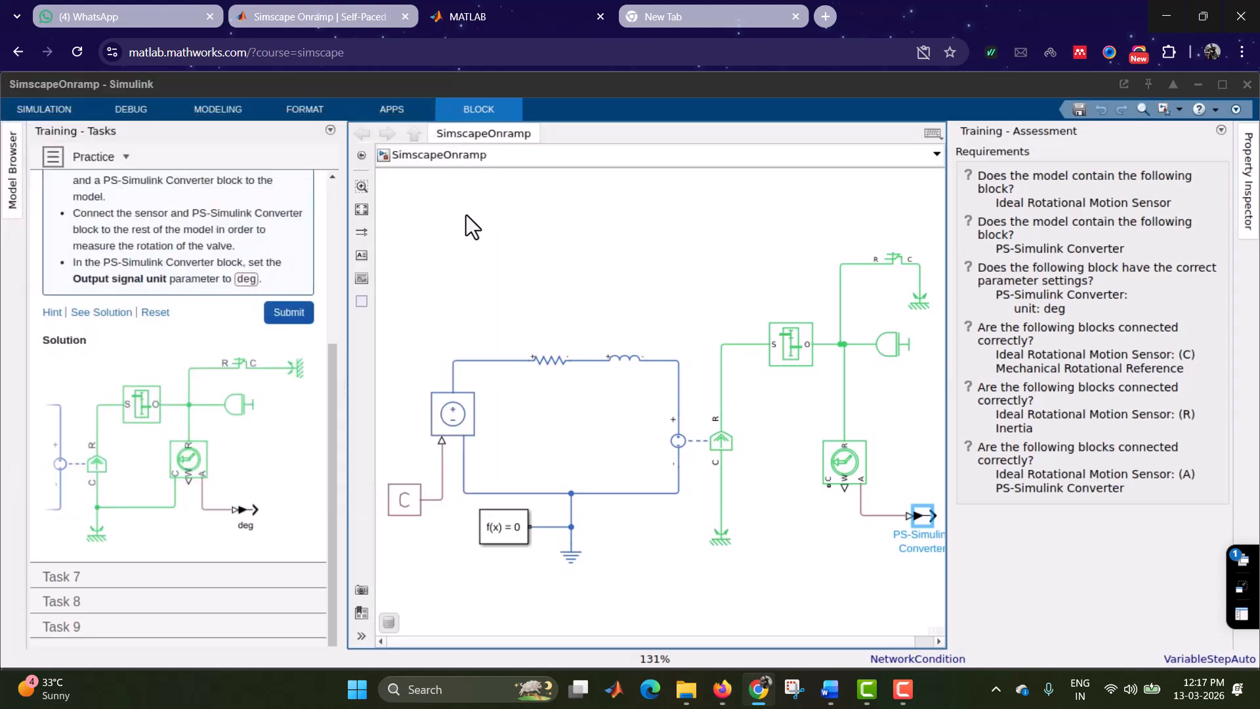
Step: Connect the motion sensor's C port to the converter's mechanical reference line, and submit Task 6 to continue to Task 7
click(361, 210)
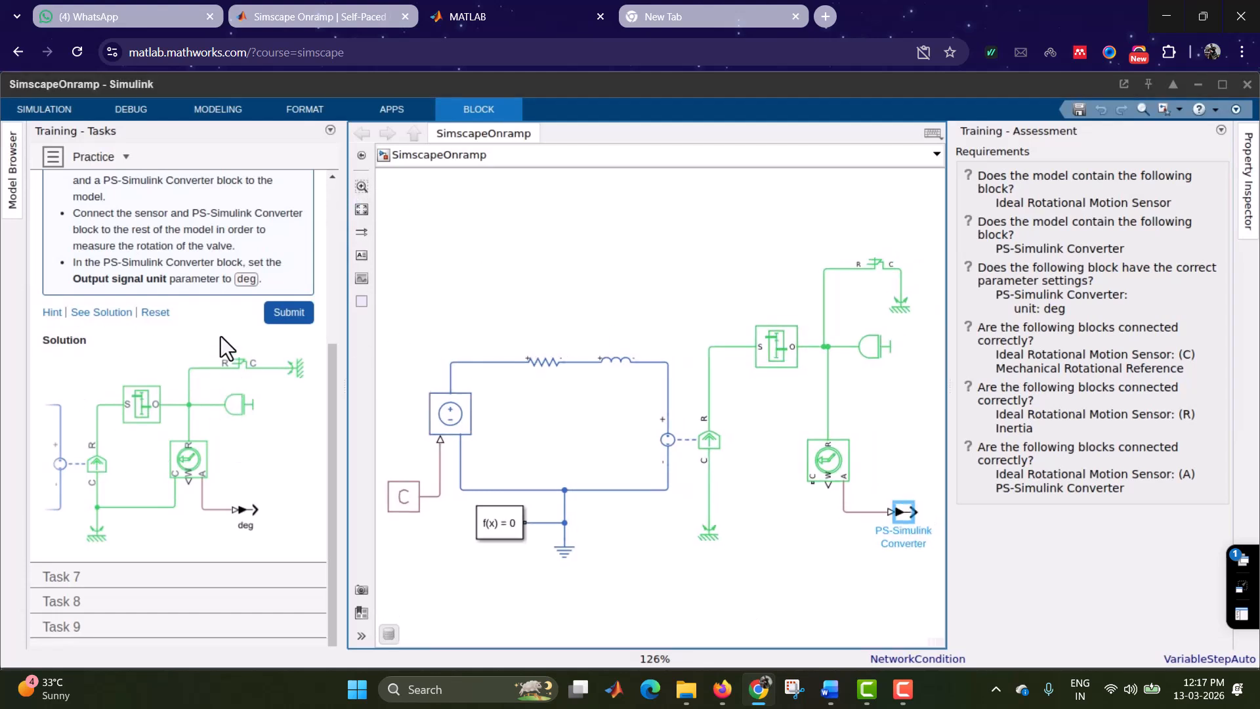
click(281, 316)
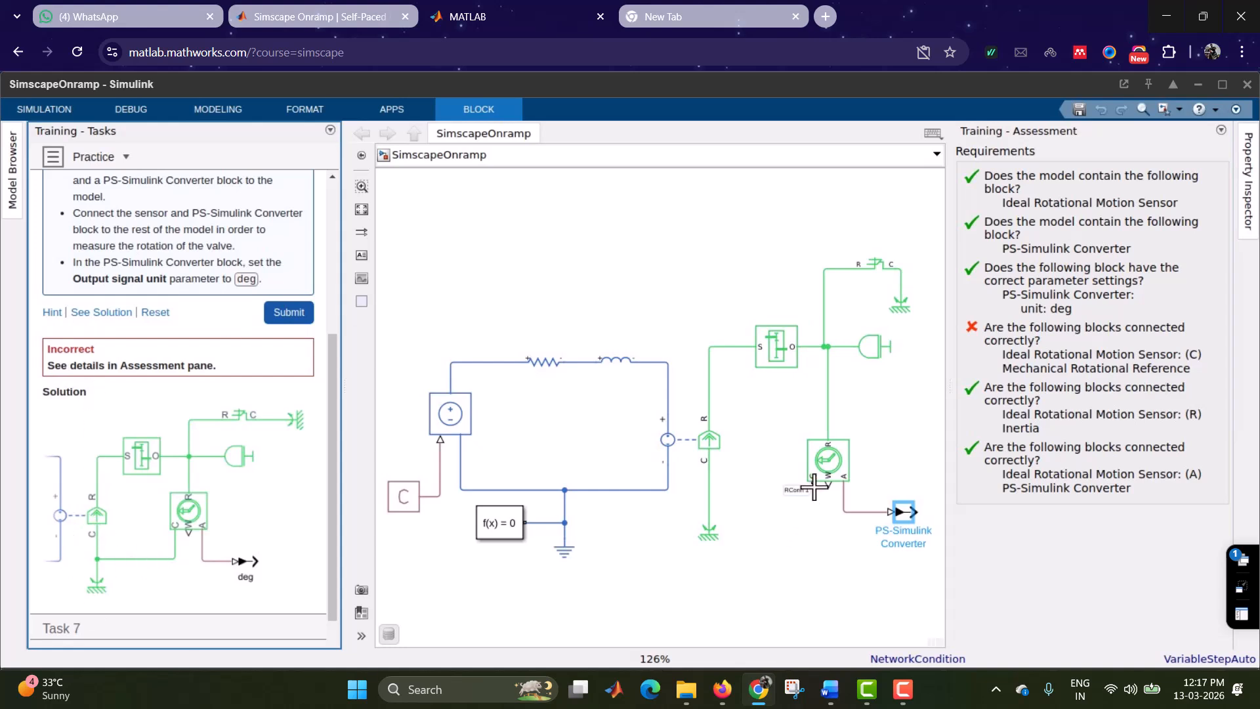
drag(814, 485, 708, 501)
click(279, 312)
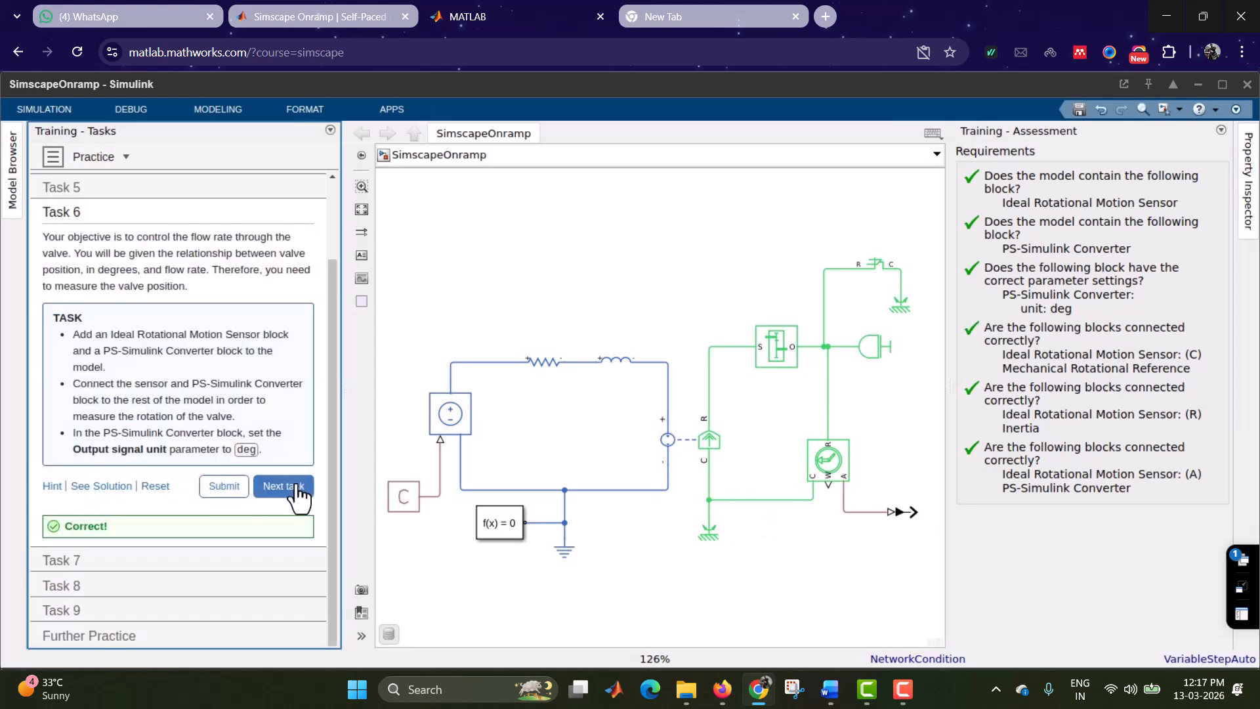
click(282, 486)
Step: Add a 1-D Lookup Table block to the model below the motion sensor
scroll(184, 419, down, 3)
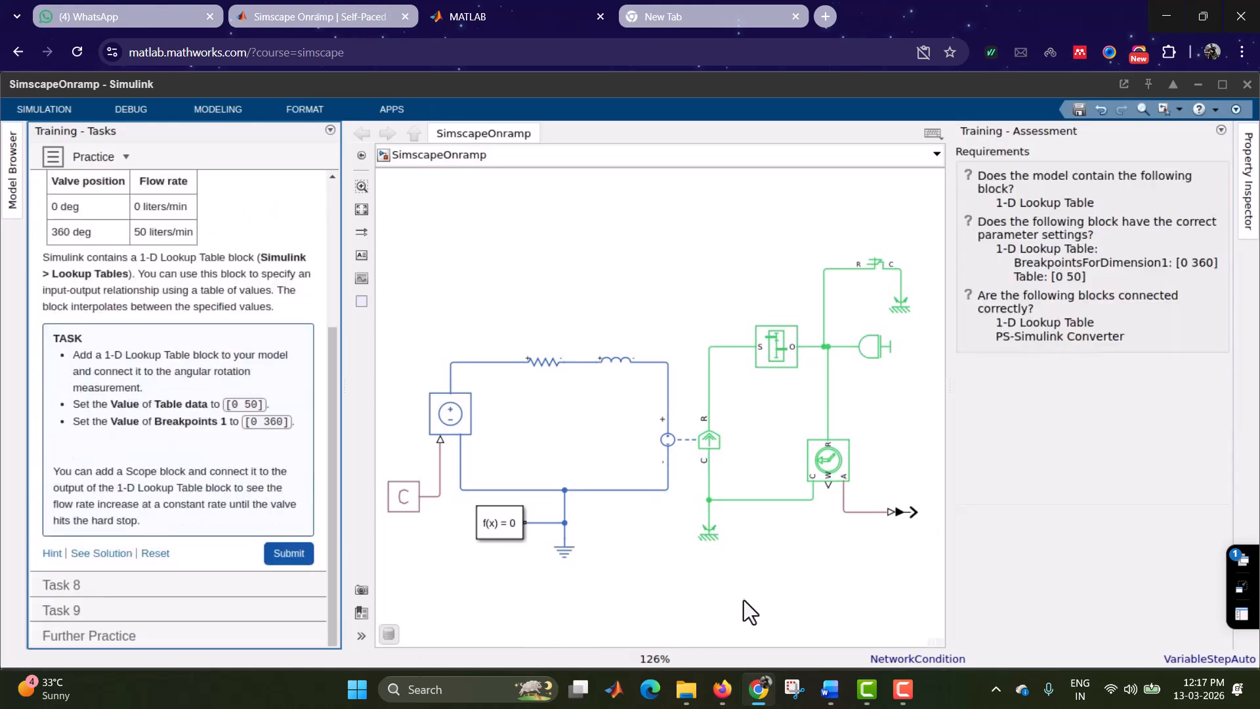
click(809, 574)
text(i-)
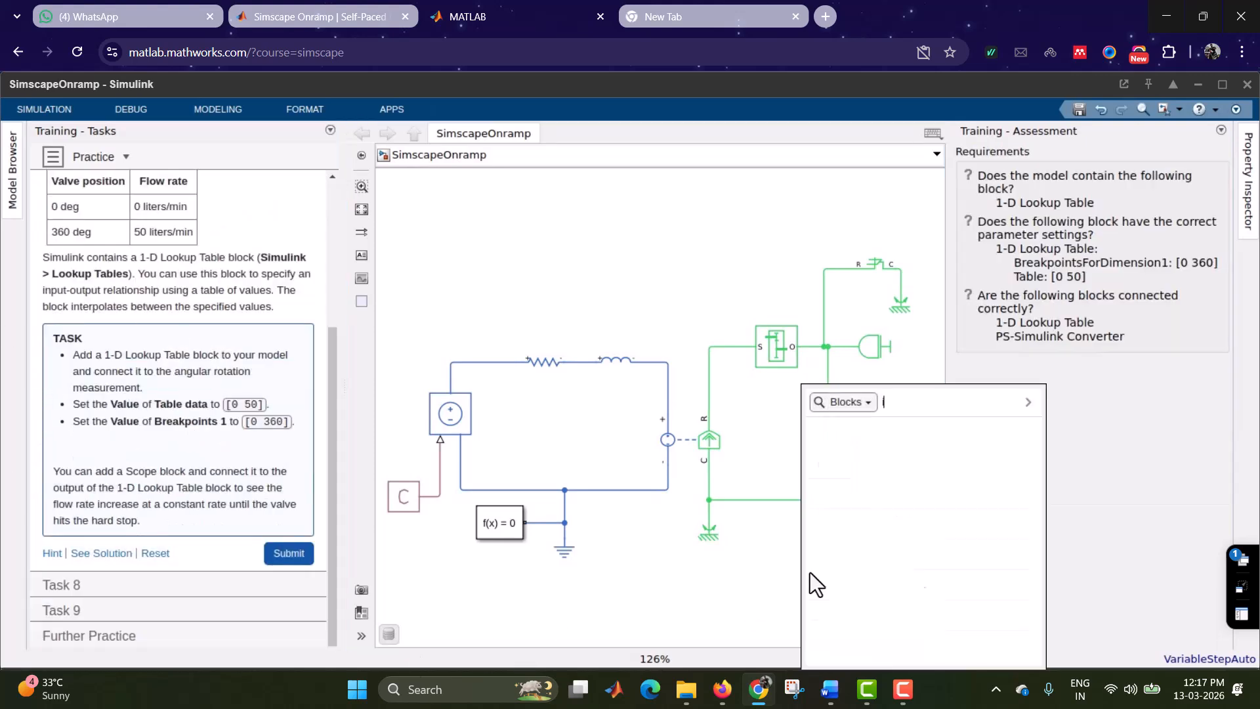
text(D)
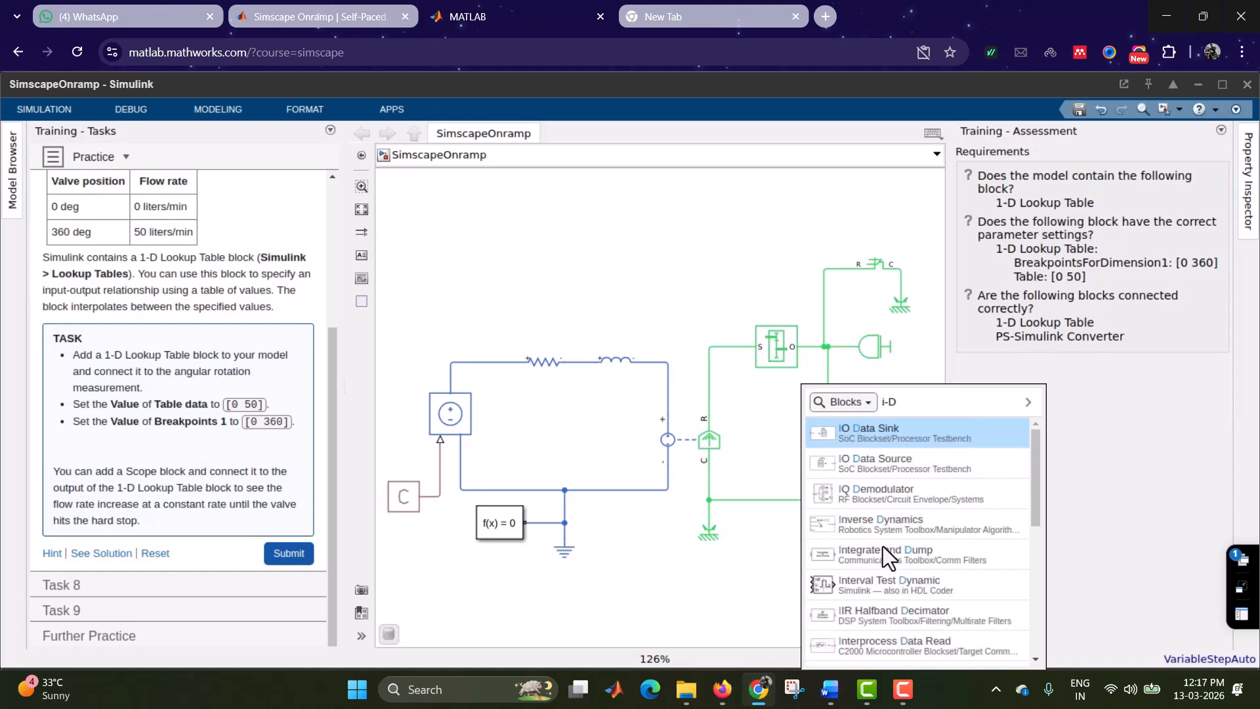
key(BackSpace)
key(BackSpace)
key(BackSpace)
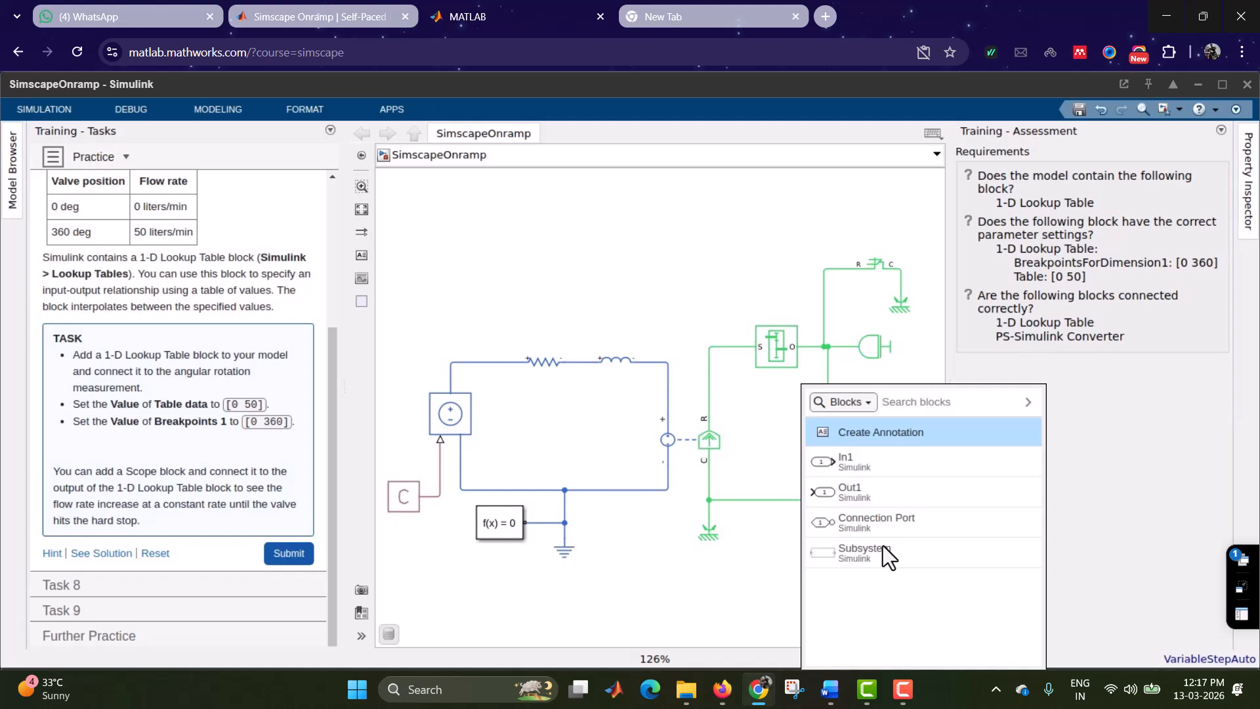
text(1-D)
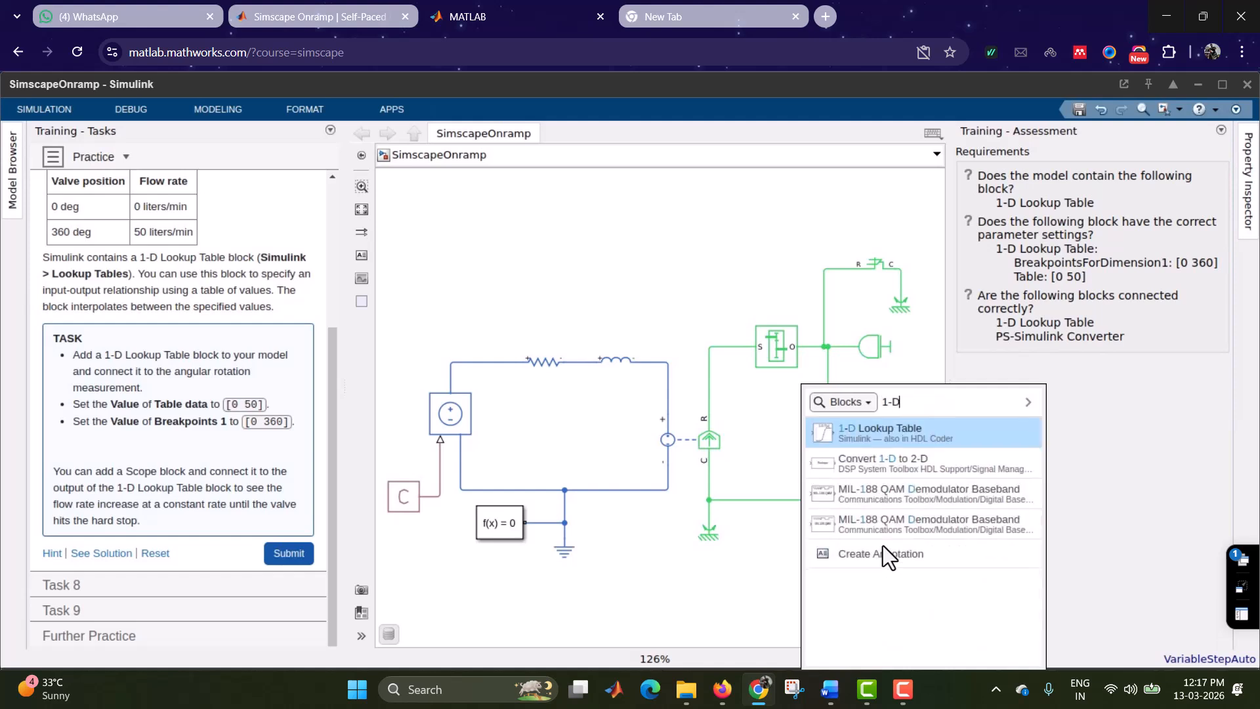
click(936, 437)
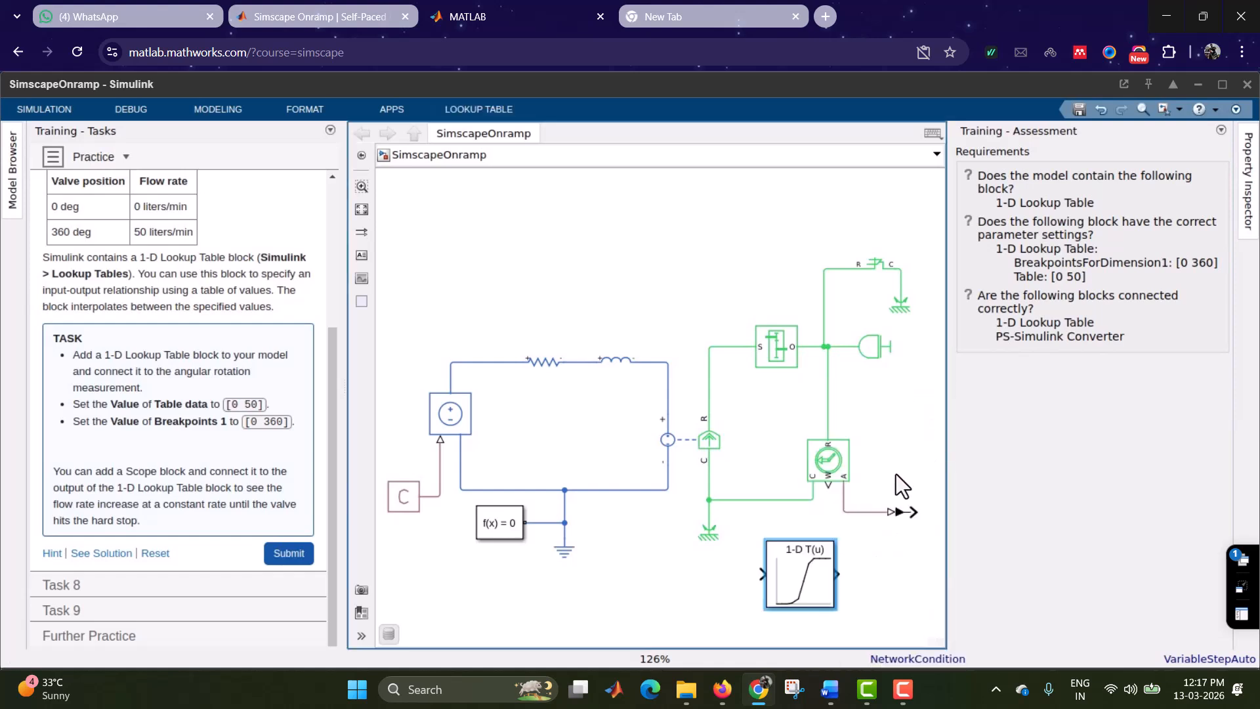
Step: Place the 1-D Lookup Table to the right of the PS-Simulink Converter and connect the converter's output to its input
drag(816, 574, 788, 513)
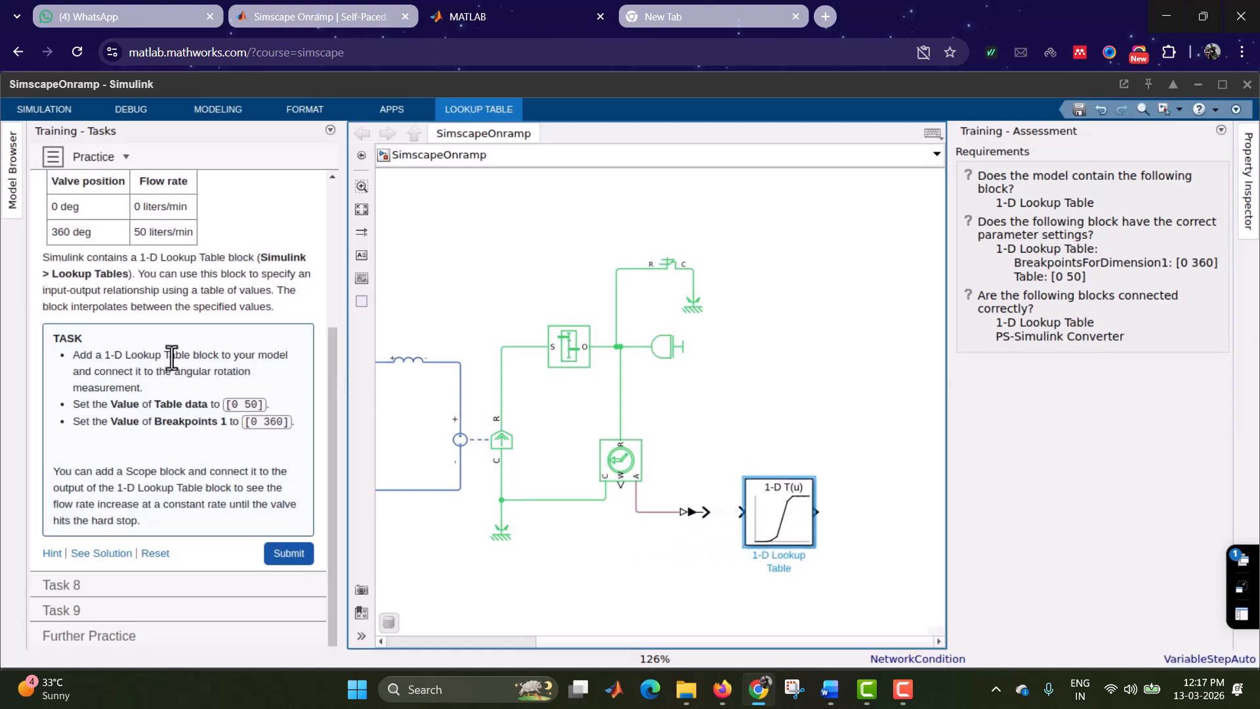
click(702, 510)
drag(703, 512, 742, 511)
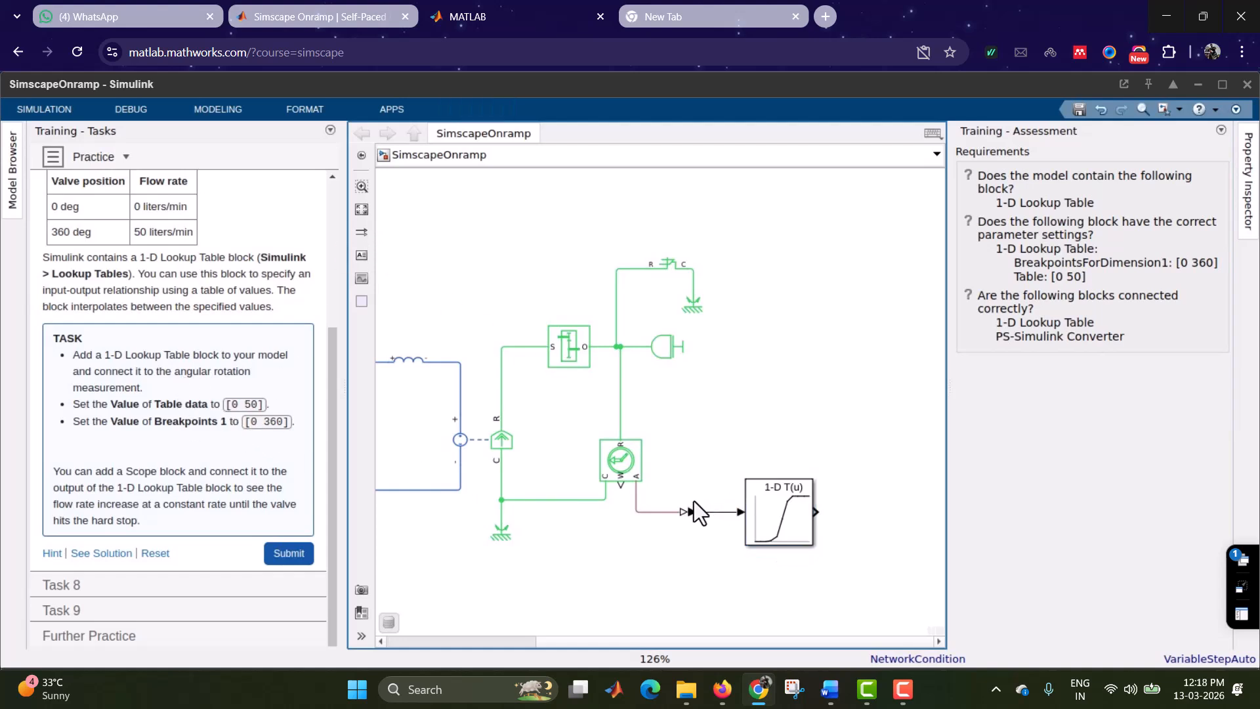
Step: Set the 1-D Lookup Table's table data value to [0 50]
double_click(777, 525)
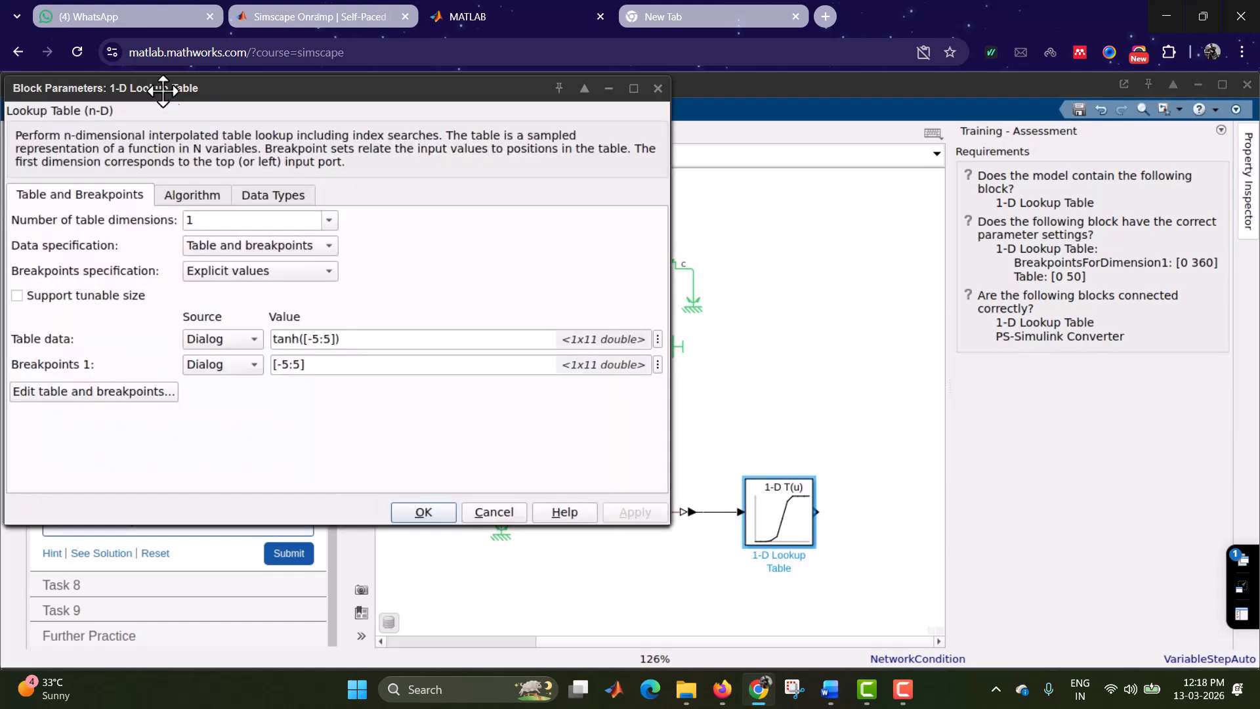
drag(514, 85, 832, 144)
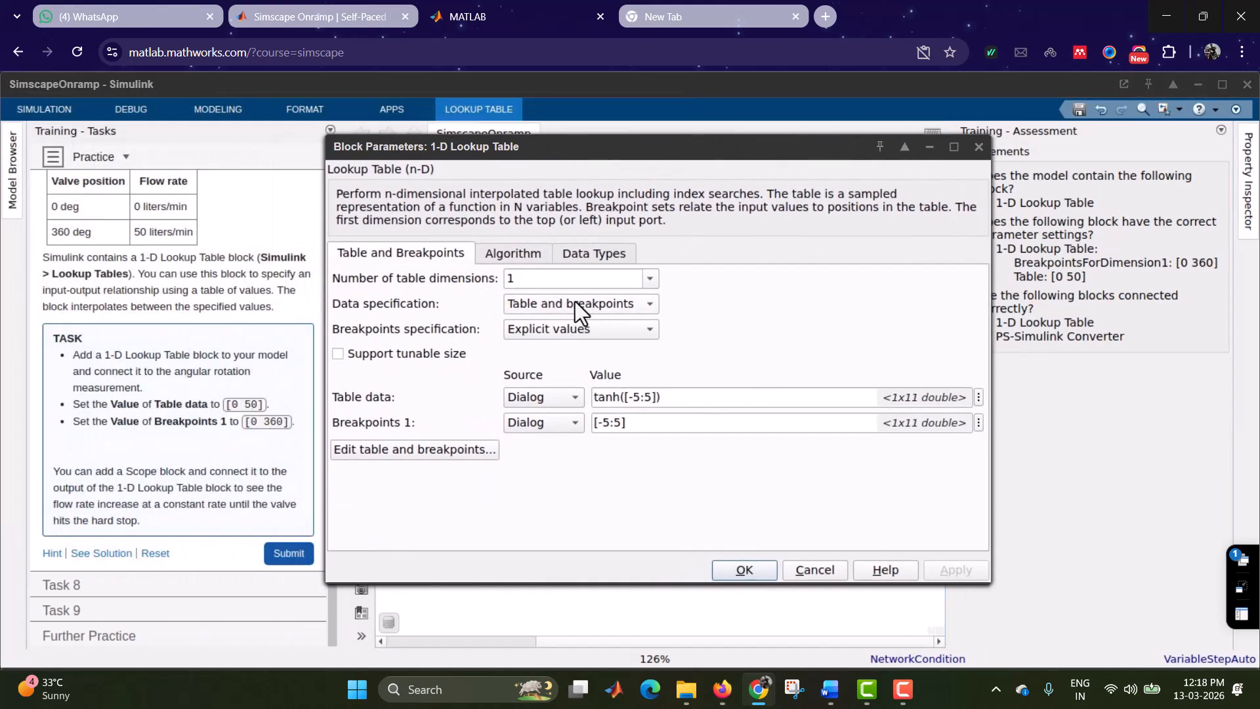
triple_click(686, 397)
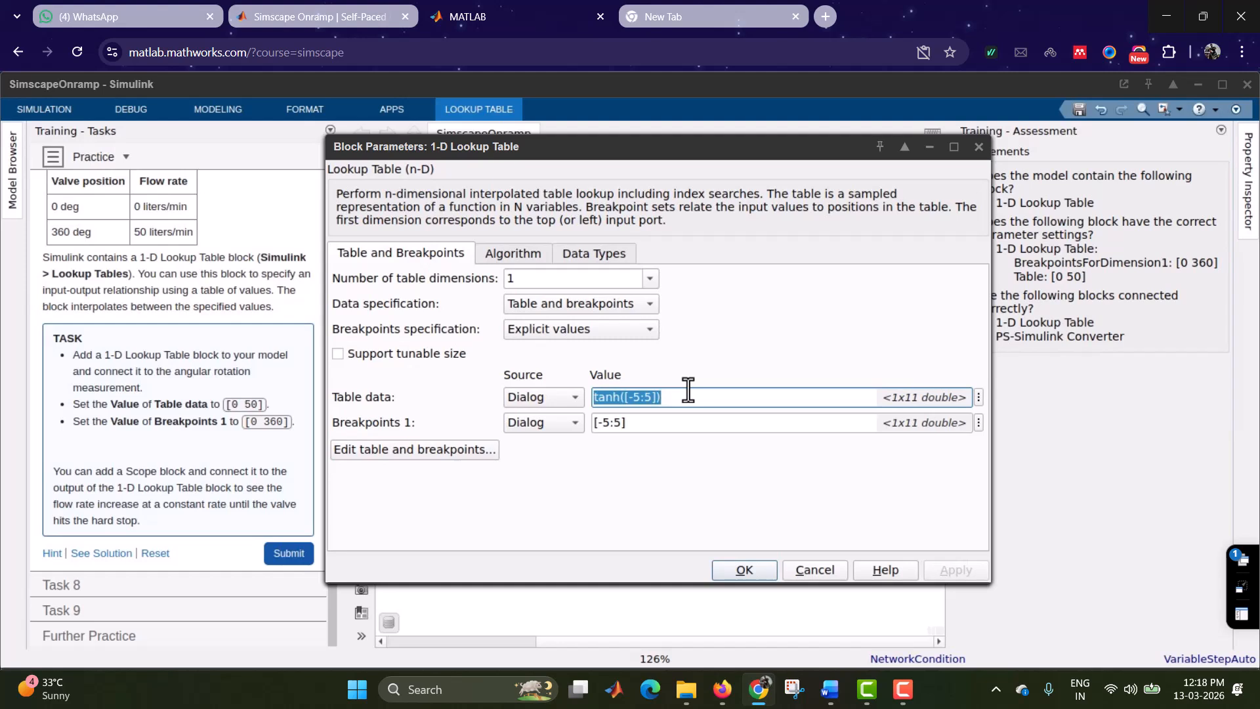
click(682, 396)
key(BackSpace)
key(BackSpace)
key(BackSpace)
key(BackSpace)
key(BackSpace)
key(BackSpace)
key(BackSpace)
key(BackSpace)
key(BackSpace)
key(BackSpace)
key(BackSpace)
key(BackSpace)
text([)
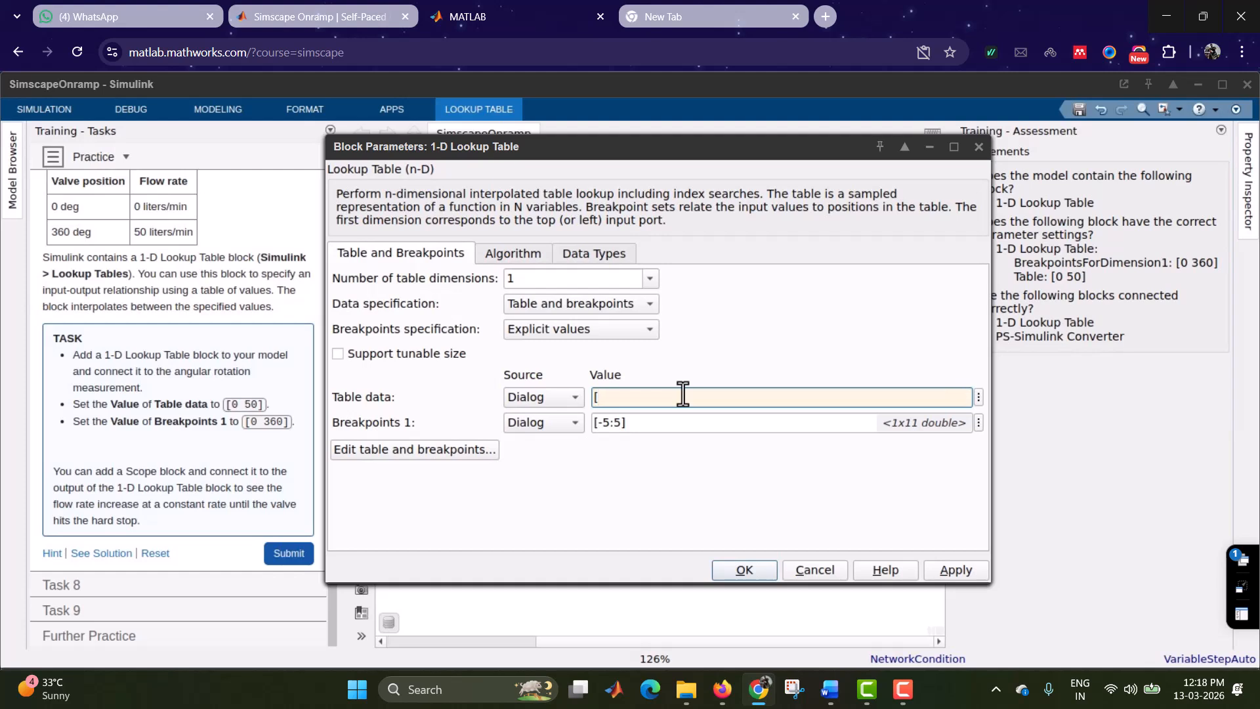
text(0 50])
Step: Set the 1-D Lookup Table's Breakpoints 1 value to [0 360] and accept the block parameters
triple_click(655, 422)
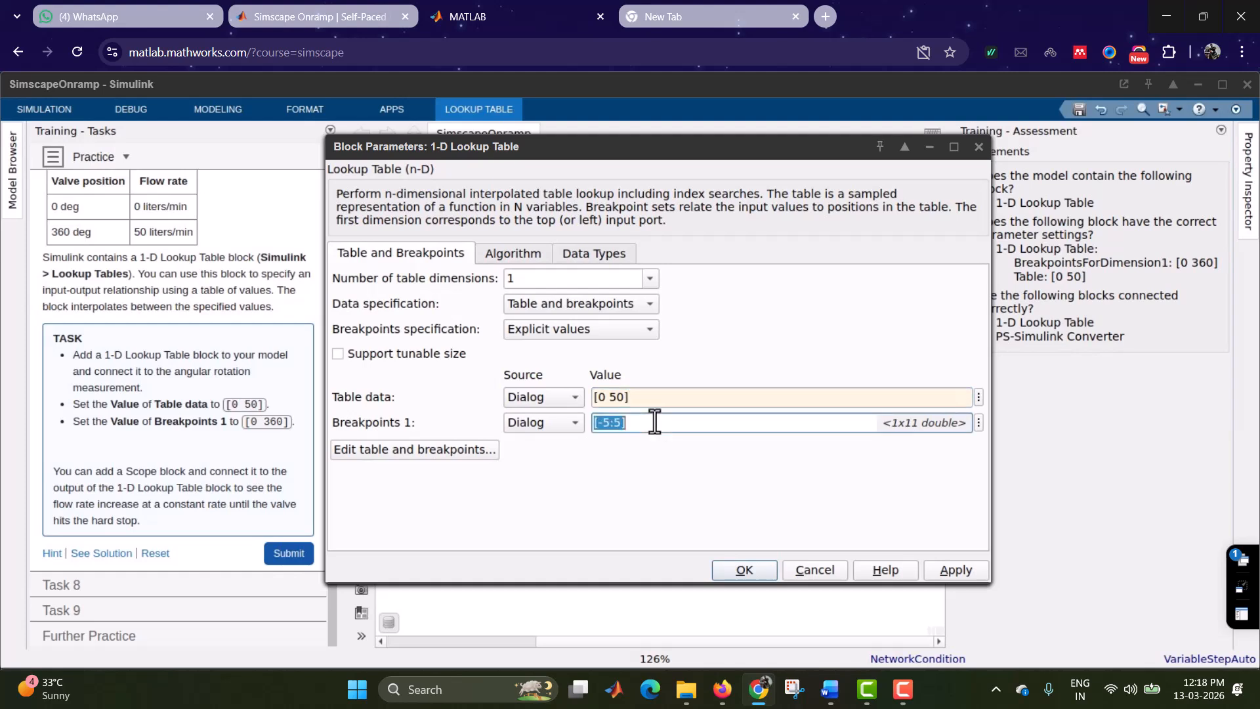
click(655, 422)
key(BackSpace)
key(BackSpace)
key(BackSpace)
key(BackSpace)
key(BackSpace)
key(BackSpace)
text(p[)
key(BackSpace)
key(BackSpace)
text([)
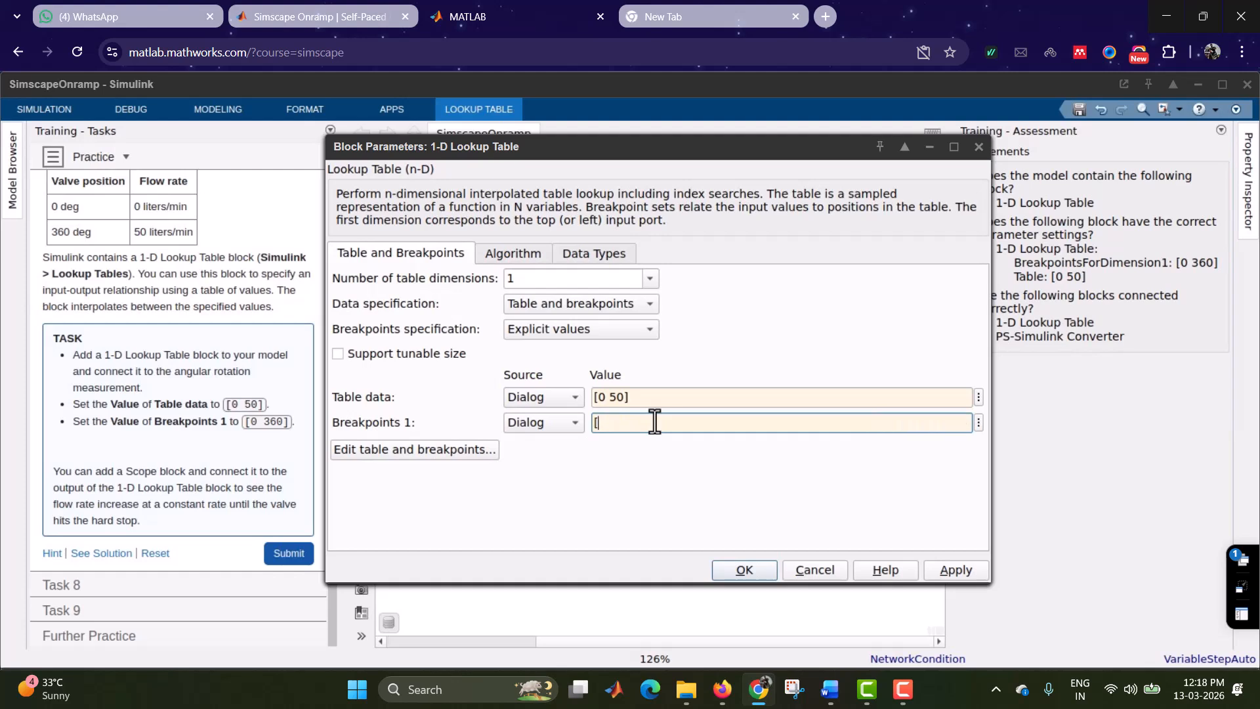
text(0 360\)
key(BackSpace)
text(])
click(744, 570)
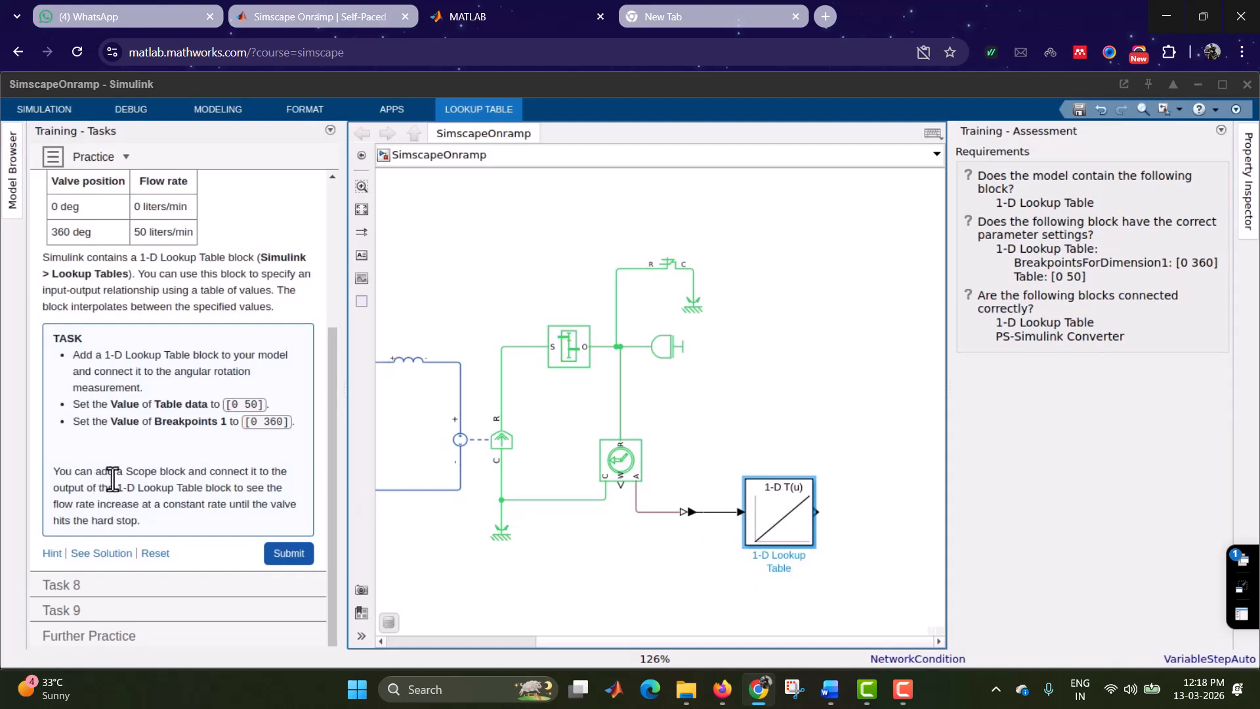
Step: Add a Scope block to the right of the 1-D Lookup Table and connect it to the table's output
click(880, 495)
text(sc)
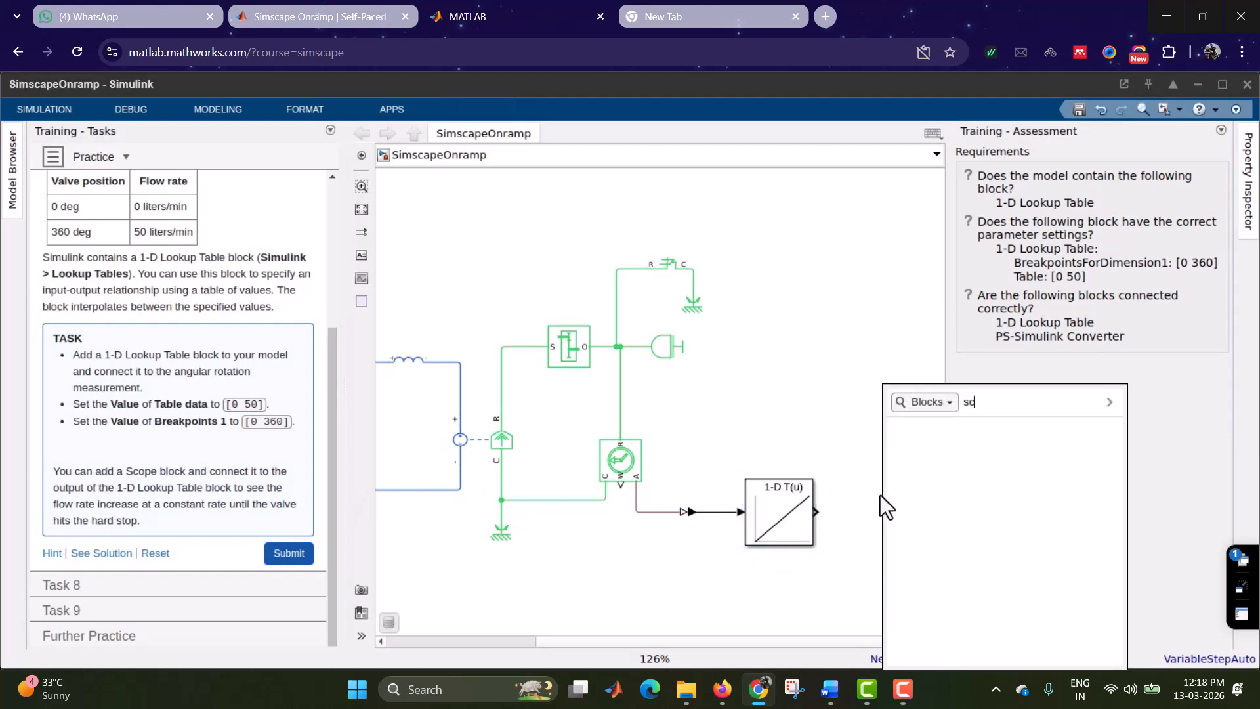
text(ope)
click(951, 433)
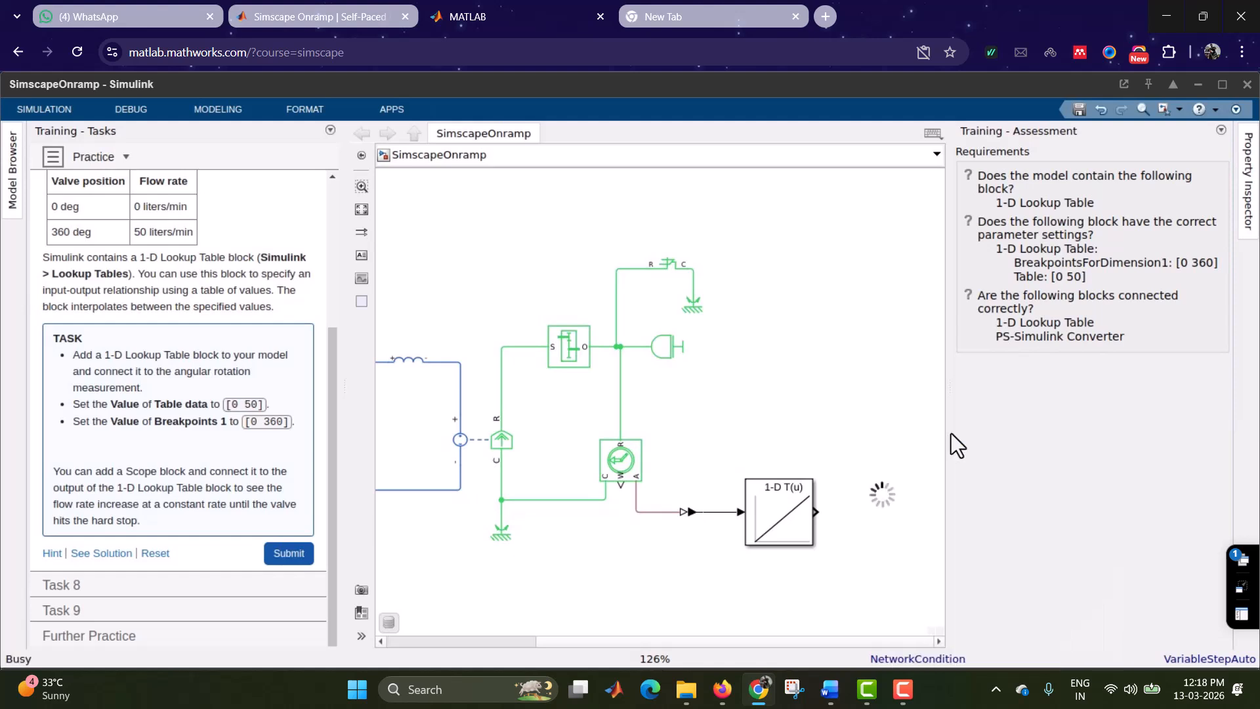
drag(882, 494, 882, 516)
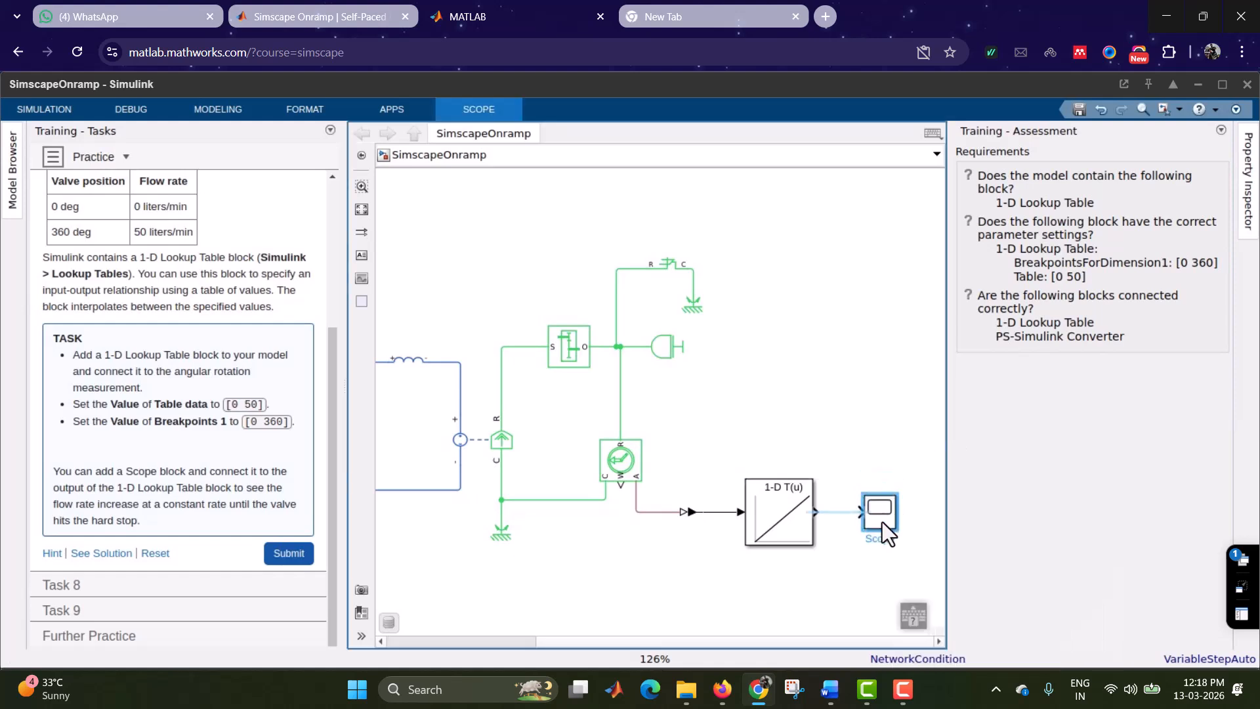
click(845, 512)
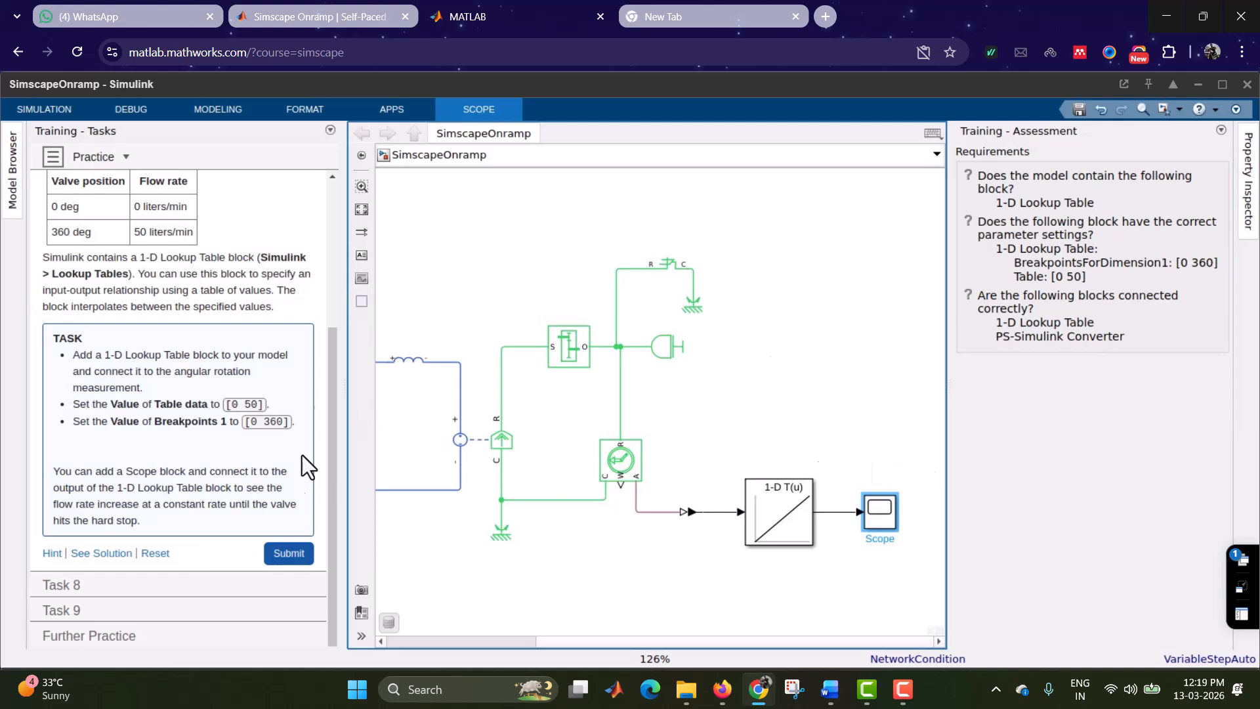
Step: Submit the 1-D Lookup Table task for assessment and advance to Task 8
click(290, 555)
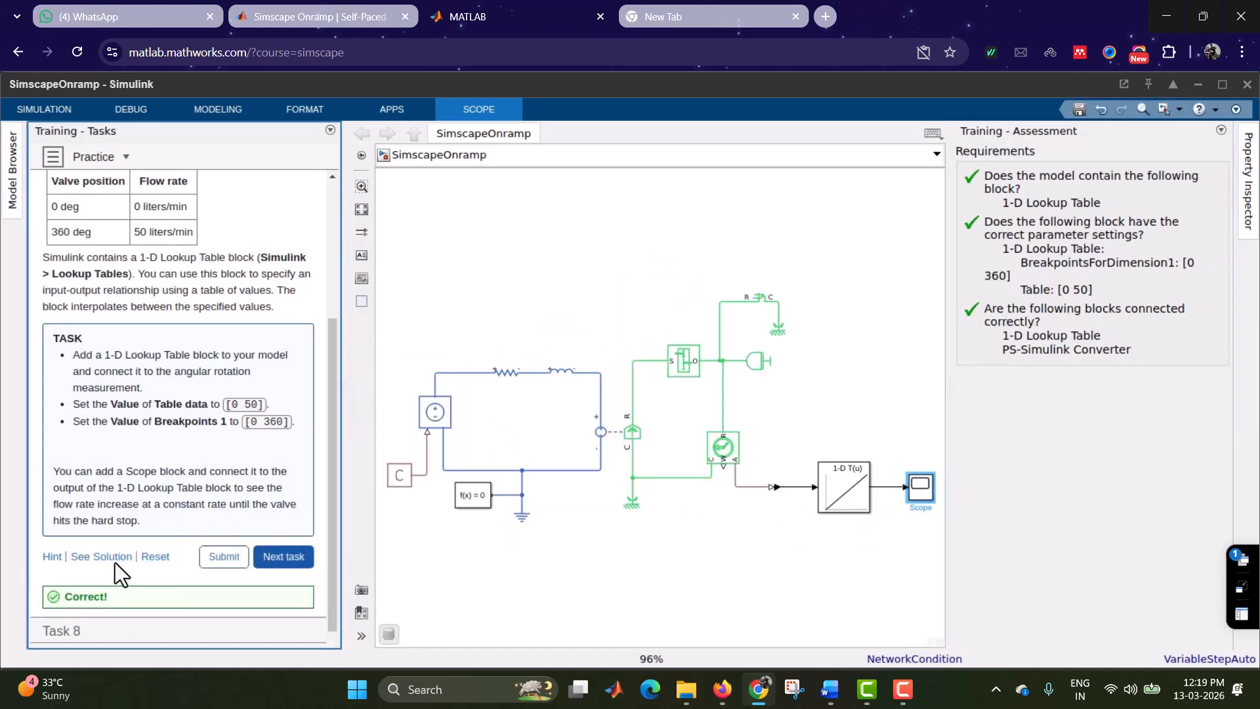
click(287, 512)
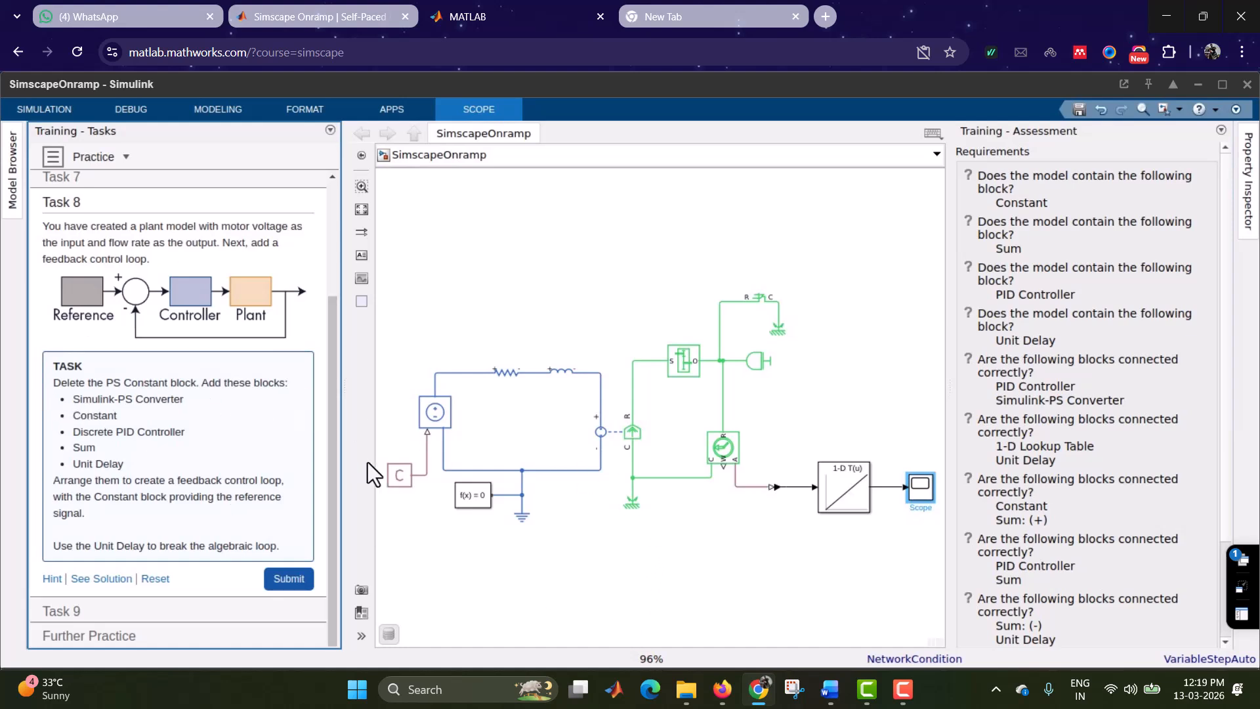
Step: Delete the PS Constant block and the dangling signal line left at the Controlled Voltage Source's input
click(394, 476)
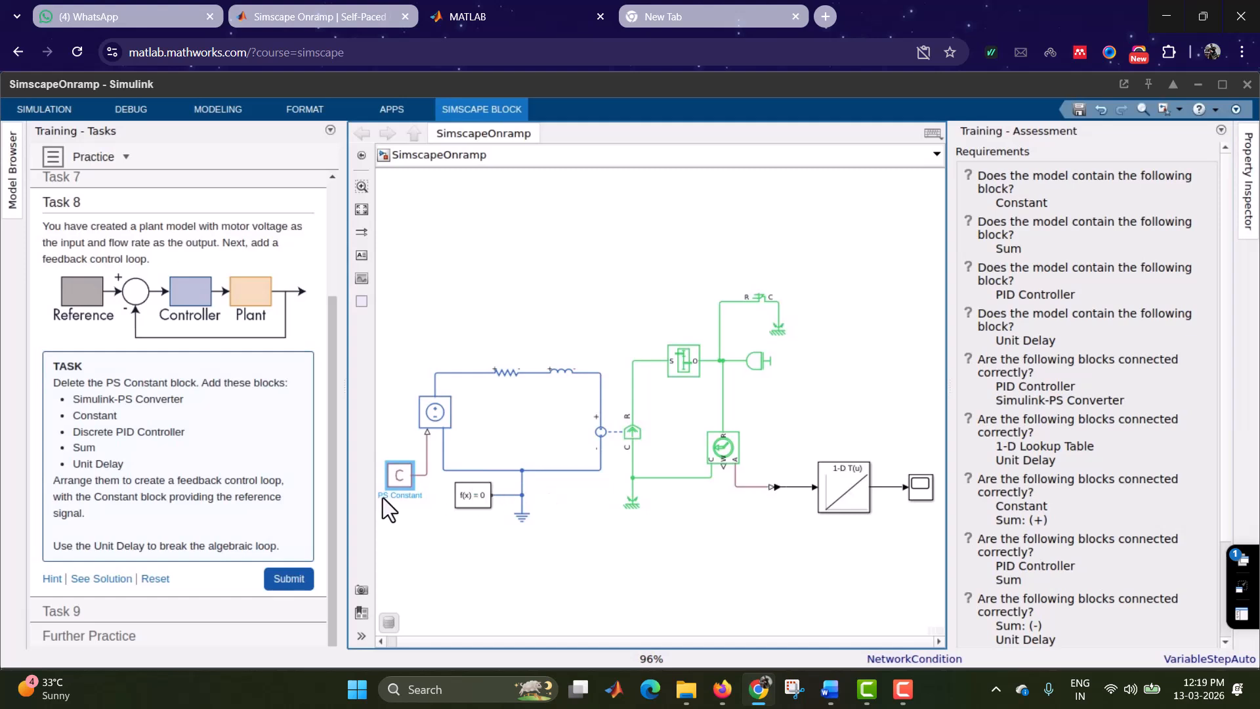
scroll(391, 493, up, 3)
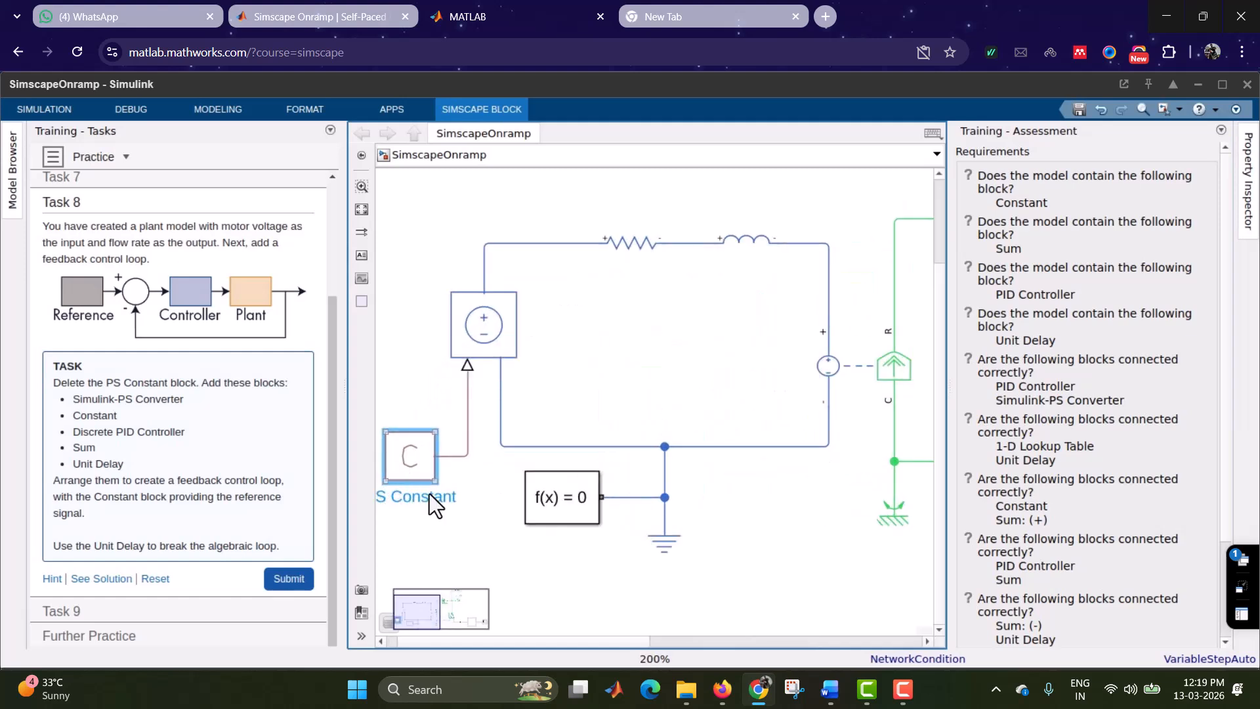
key(Delete)
scroll(388, 489, up, 2)
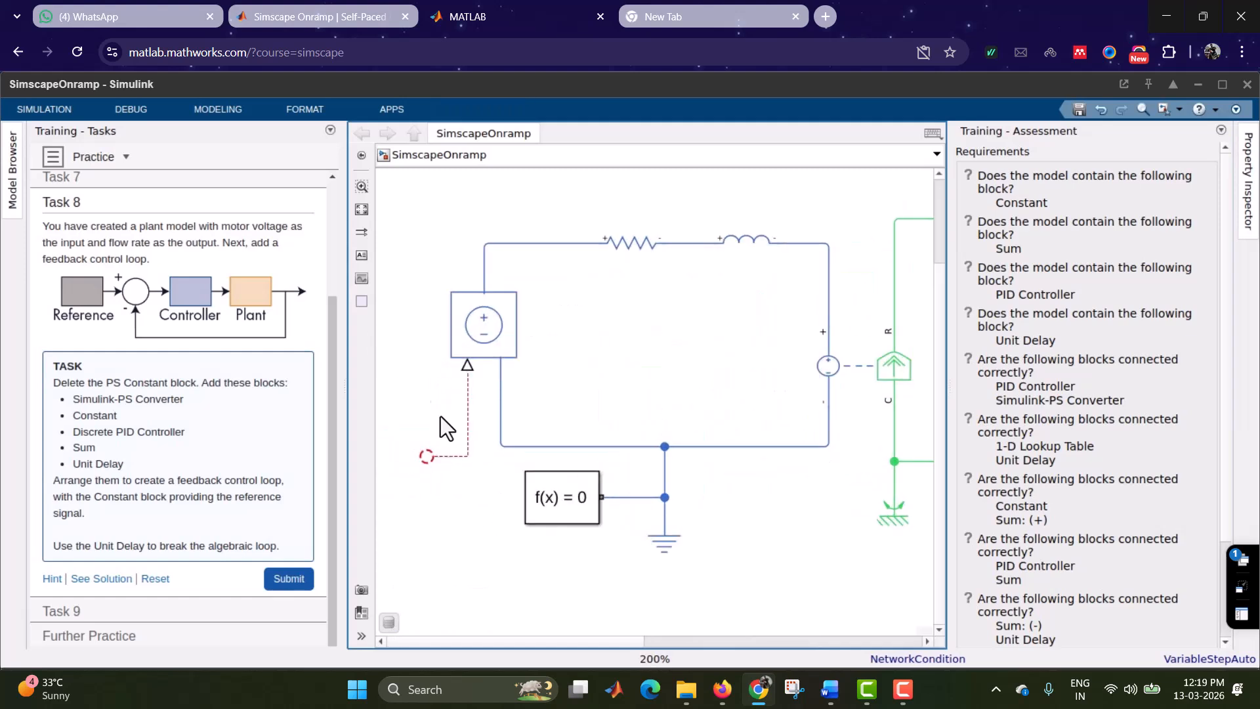
click(464, 456)
key(Delete)
click(361, 209)
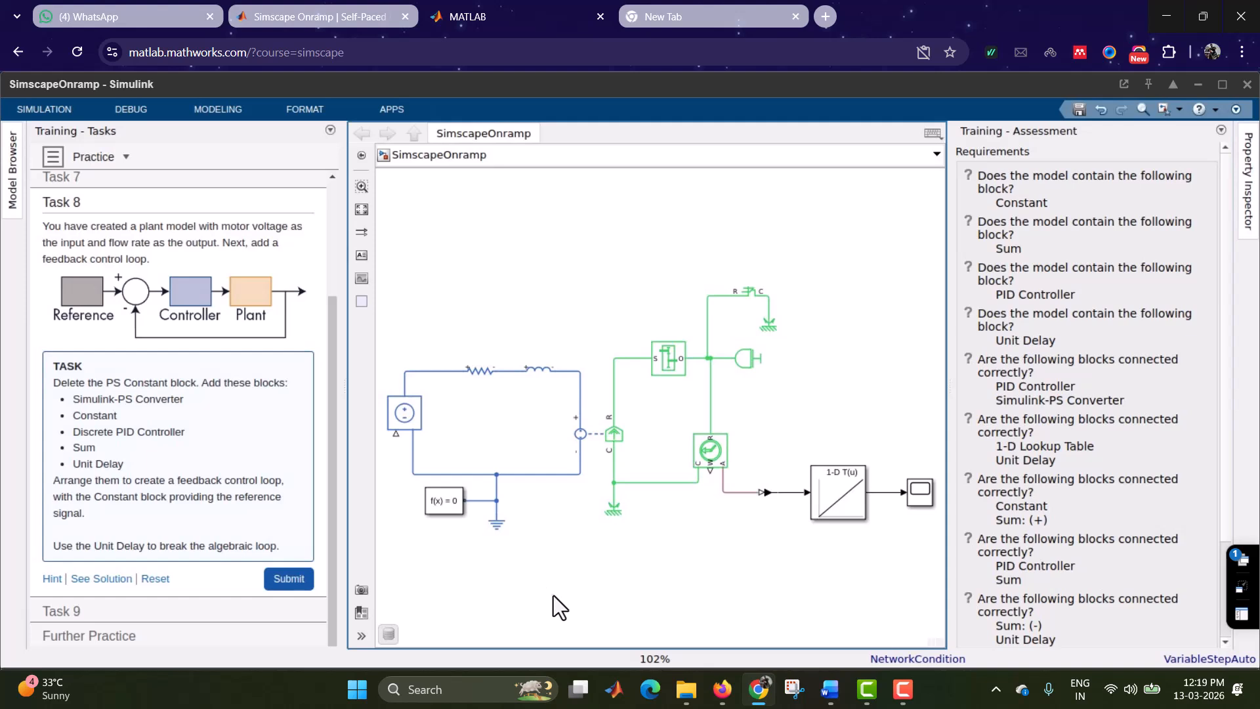
Step: Add a Simulink-PS Converter block in the empty area below the electrical circuit
text(siiiiiiiiiiiiiiiiiiiiiiiiiiiiiiiiiiiiii)
key(Escape)
text(sim)
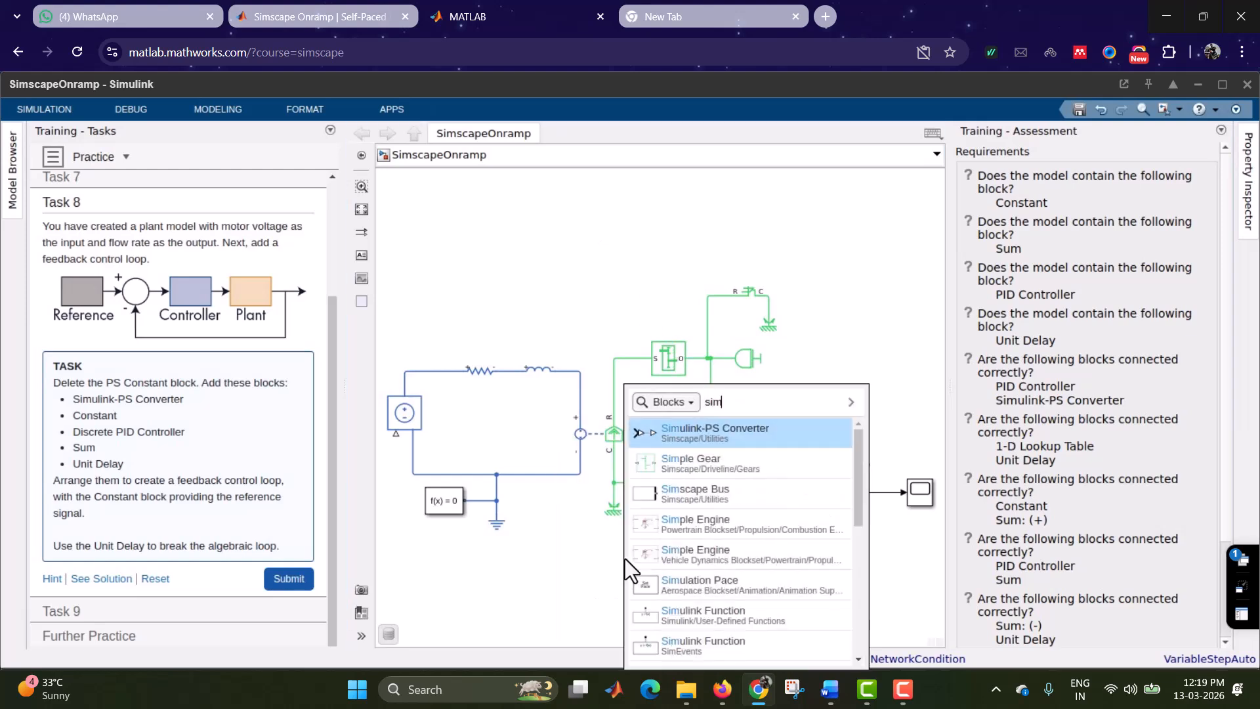
text(ul)
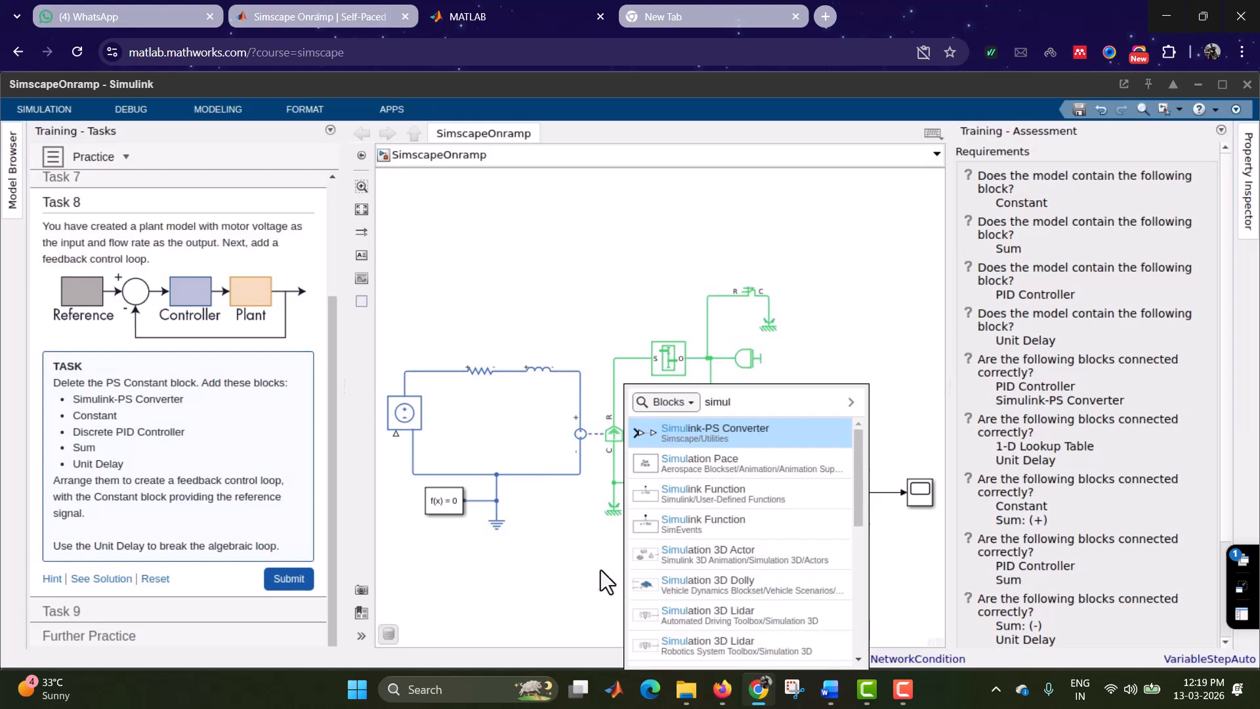
key(Return)
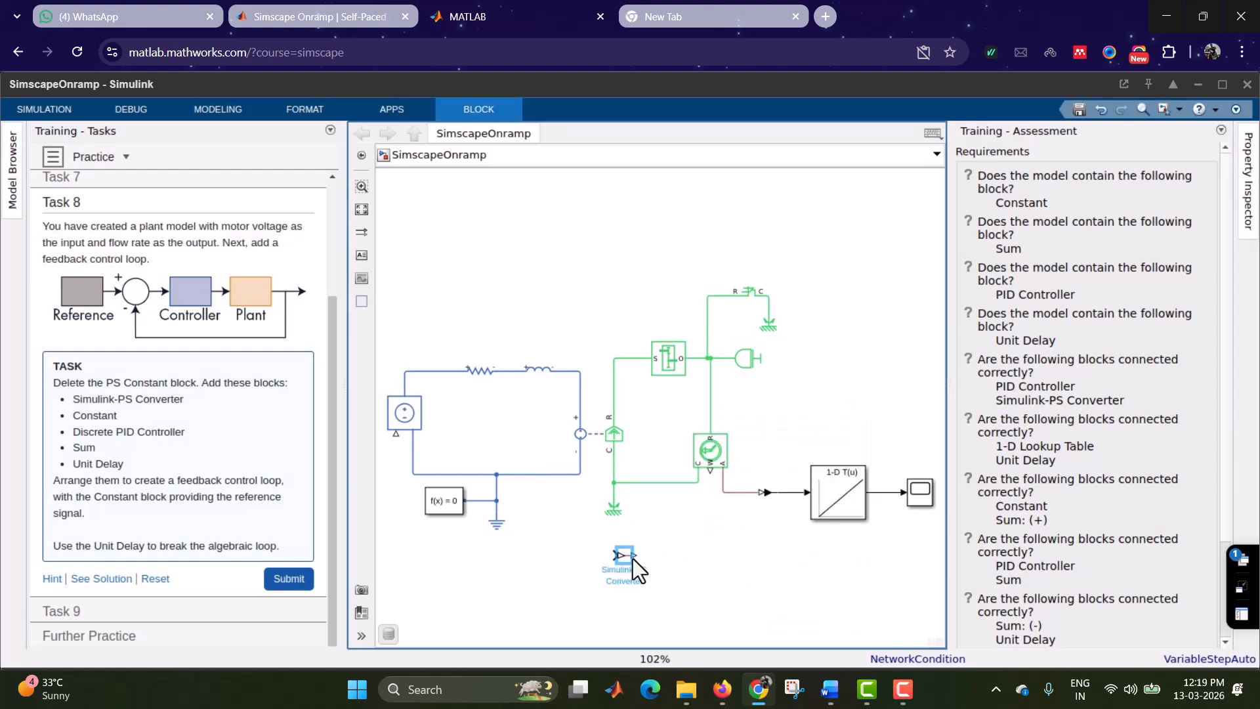
drag(630, 559, 557, 582)
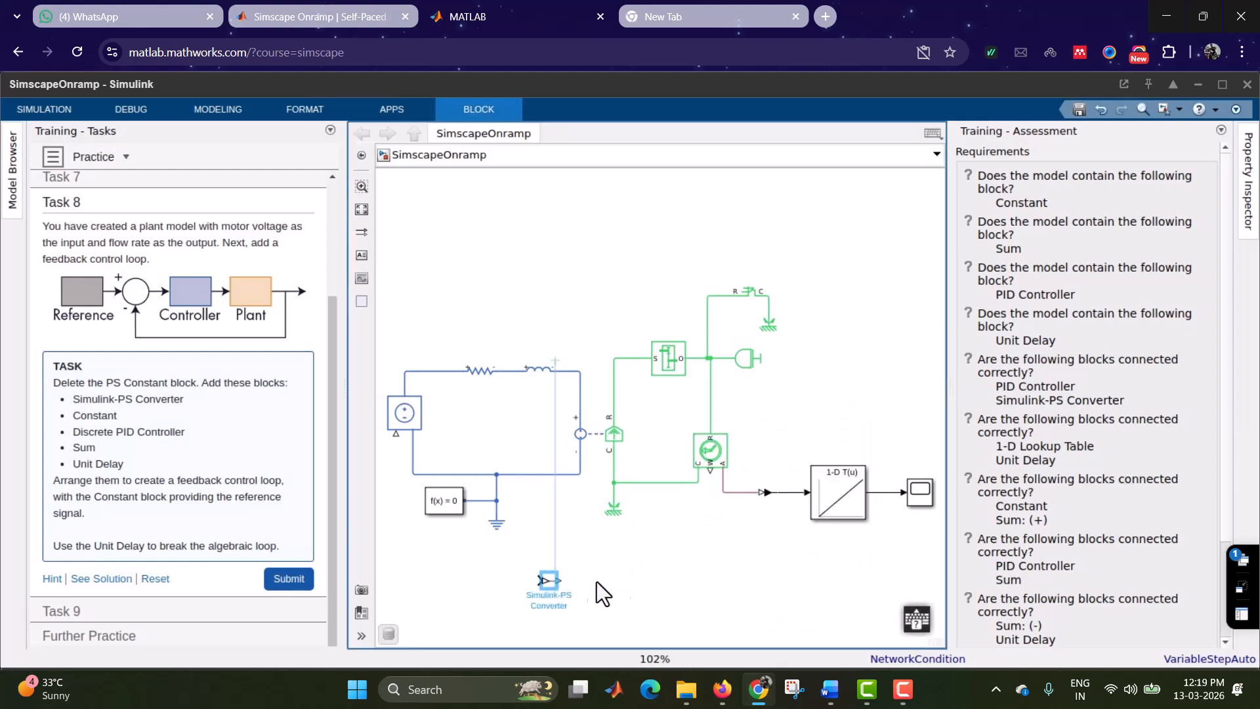
Step: Add a Constant block just to the right of the Simulink-PS Converter
double_click(675, 576)
text(c)
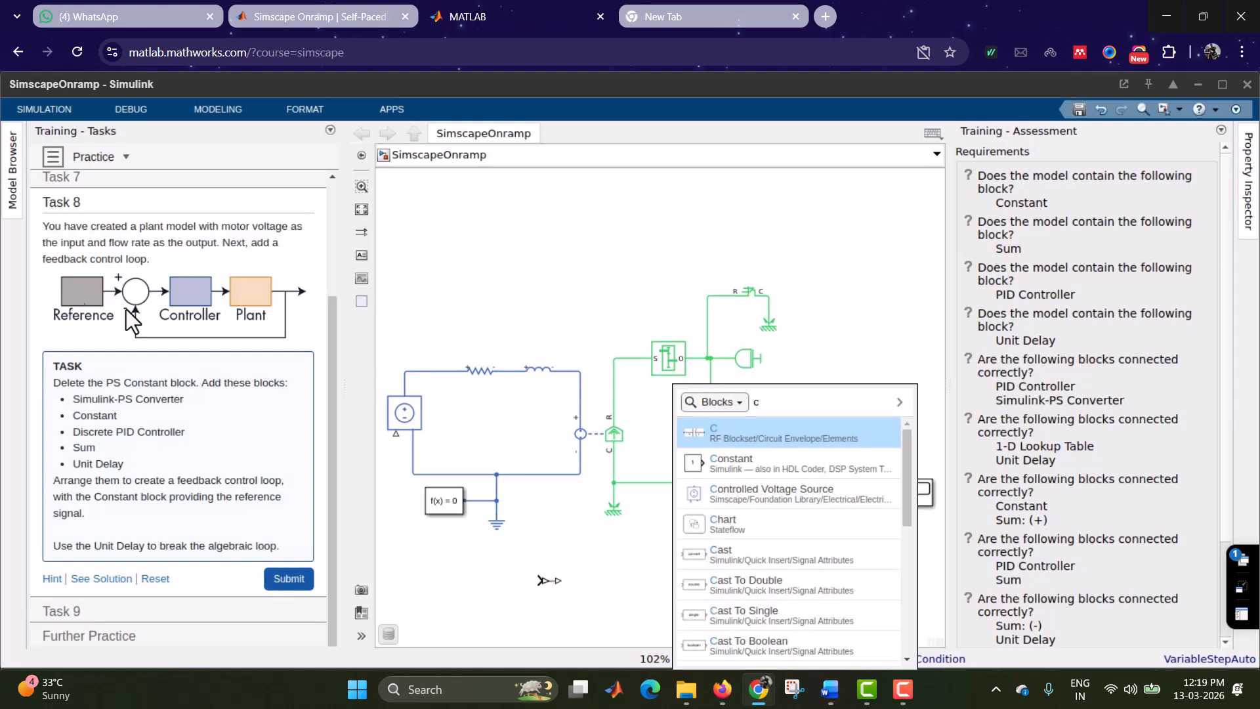
click(722, 464)
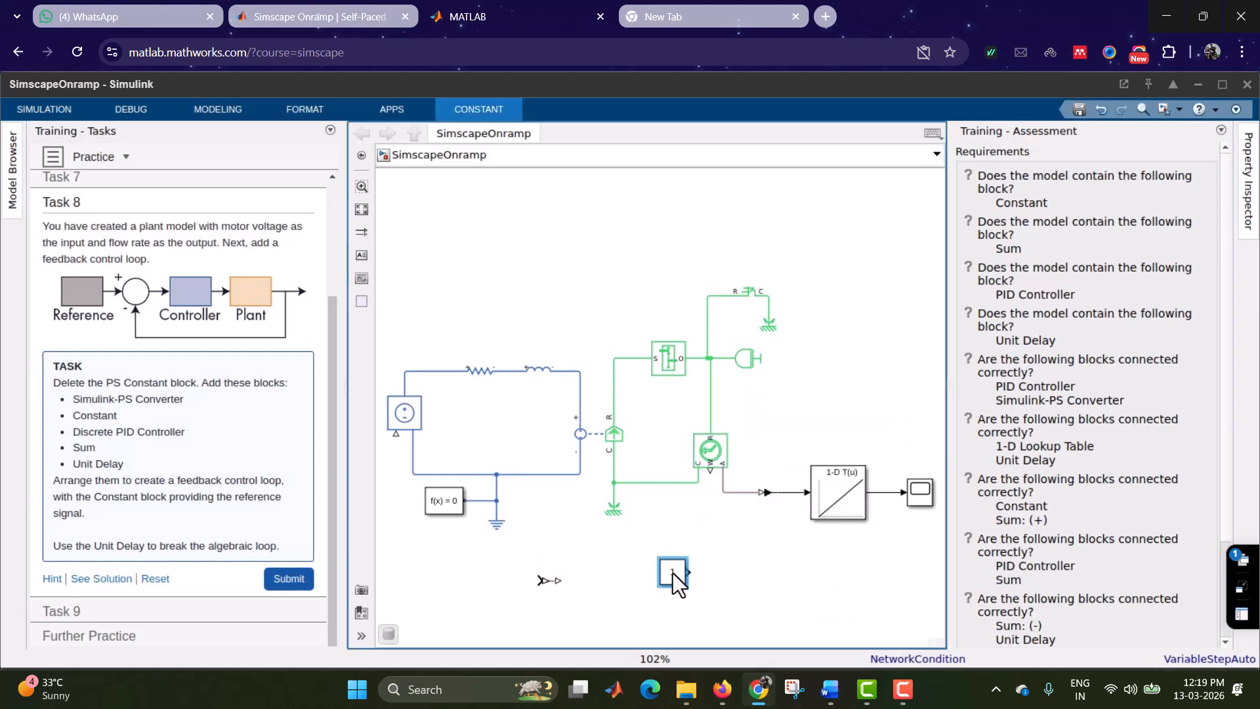
drag(657, 580, 613, 590)
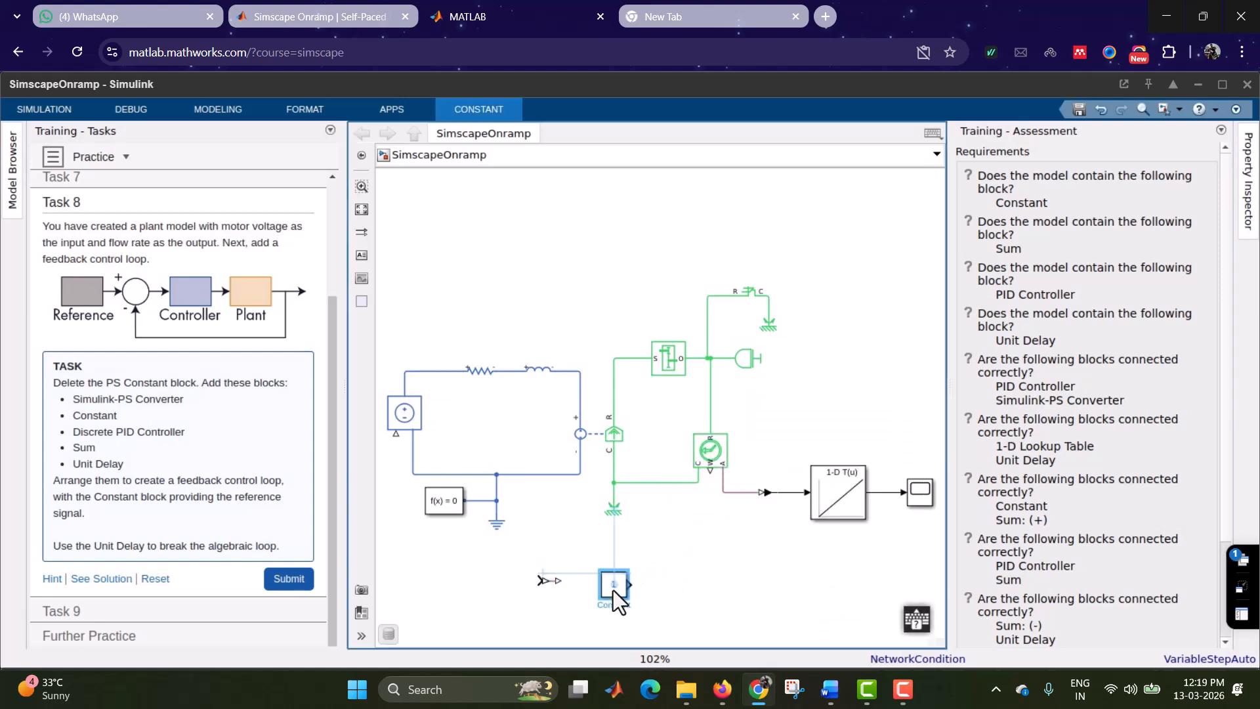
Step: Add a Discrete PID Controller block and a Sum block in a row to the right of the Constant block
click(699, 579)
text(discret)
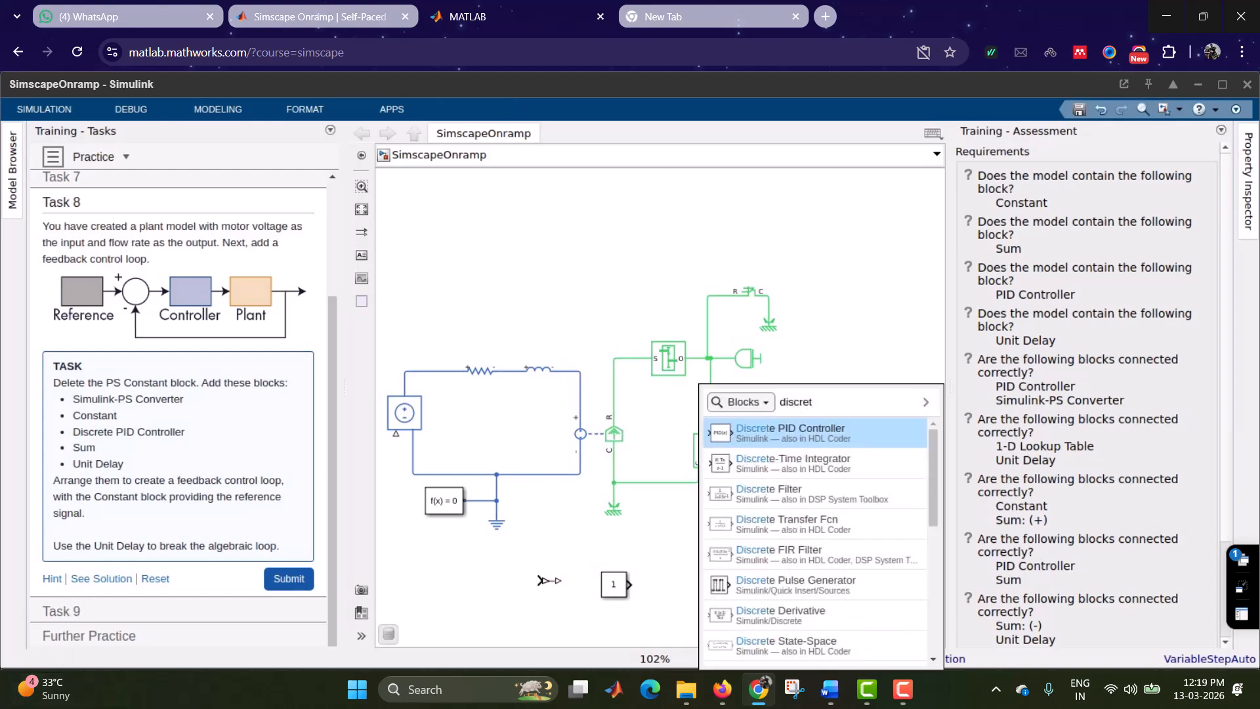
click(784, 445)
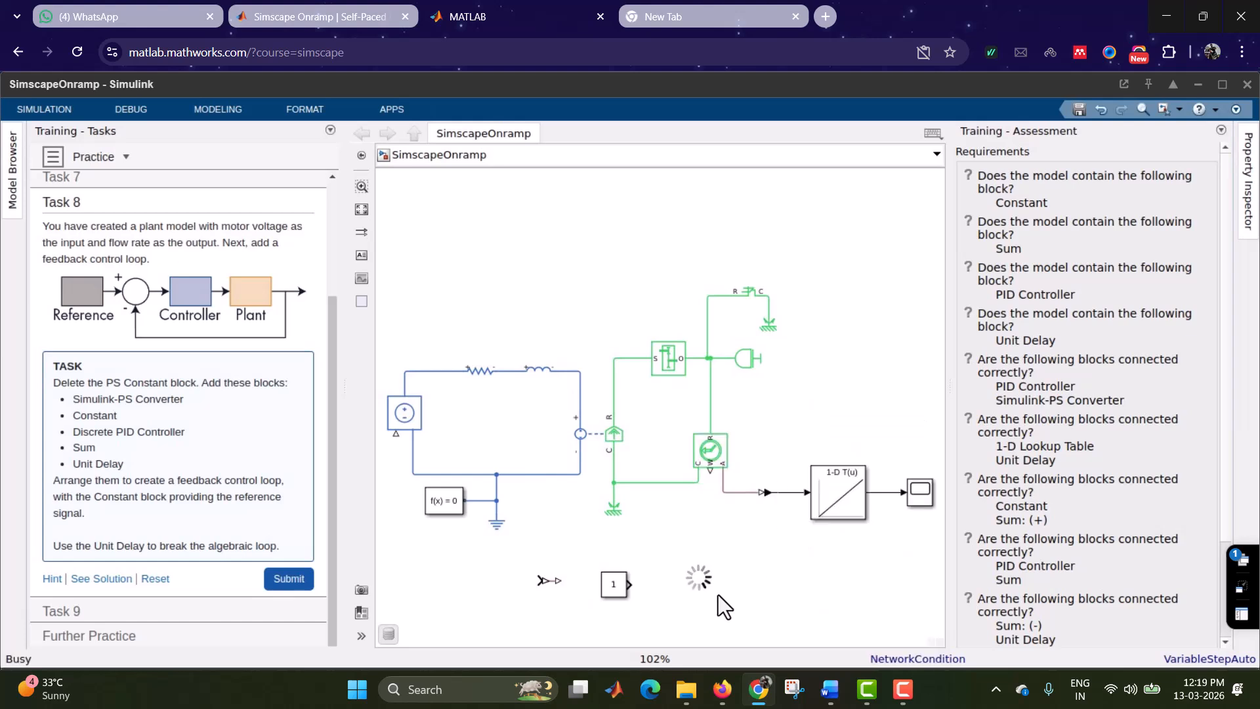
double_click(802, 569)
text(s)
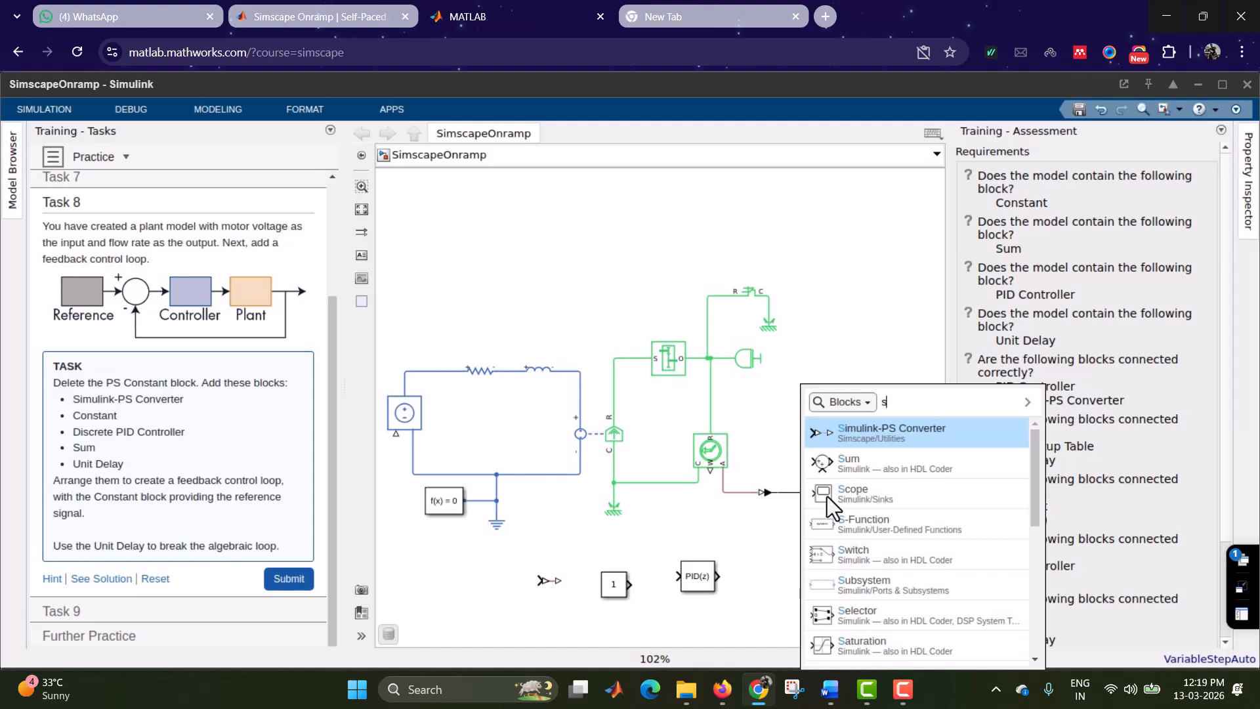
click(851, 467)
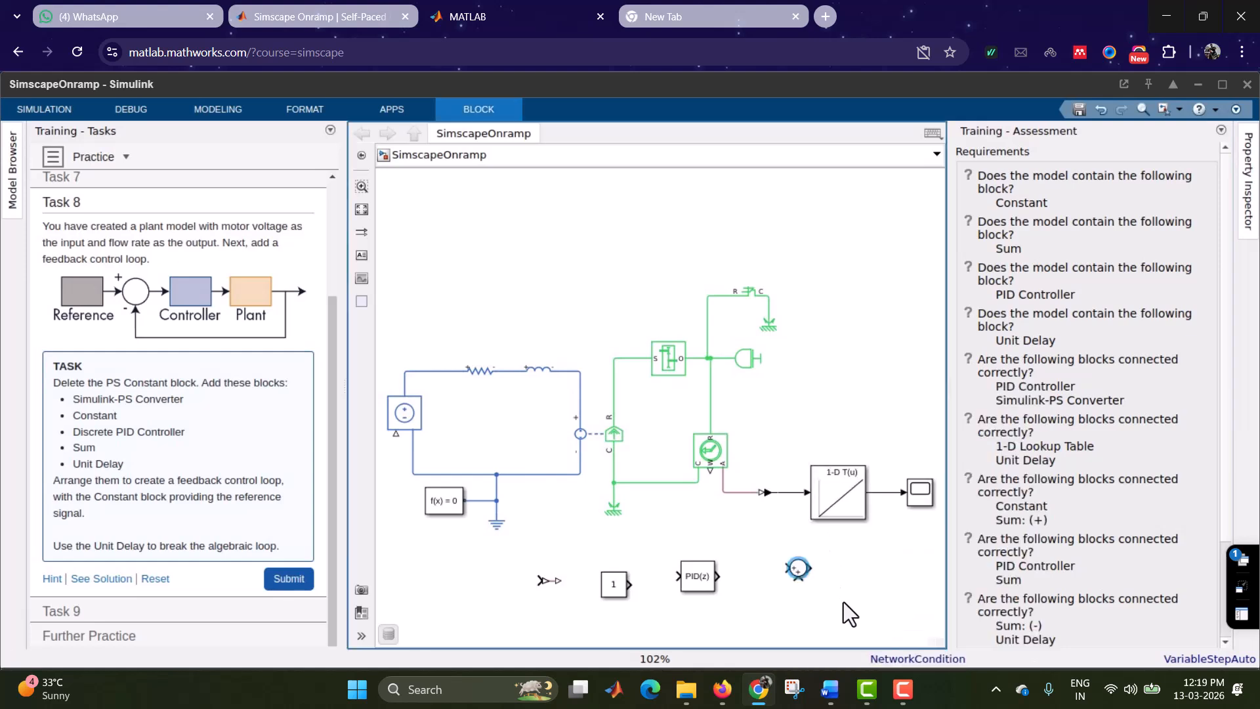
Step: Add a Unit Delay block and place it below the Discrete PID Controller
double_click(861, 592)
text(unit)
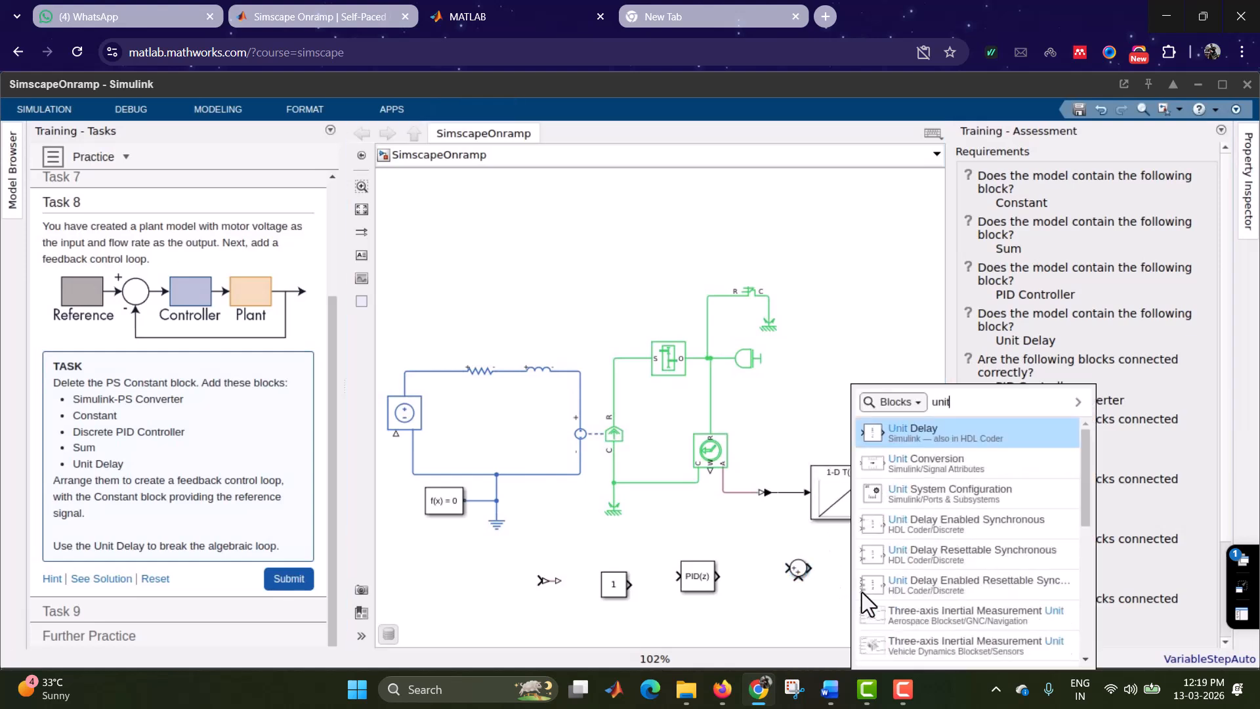
click(964, 438)
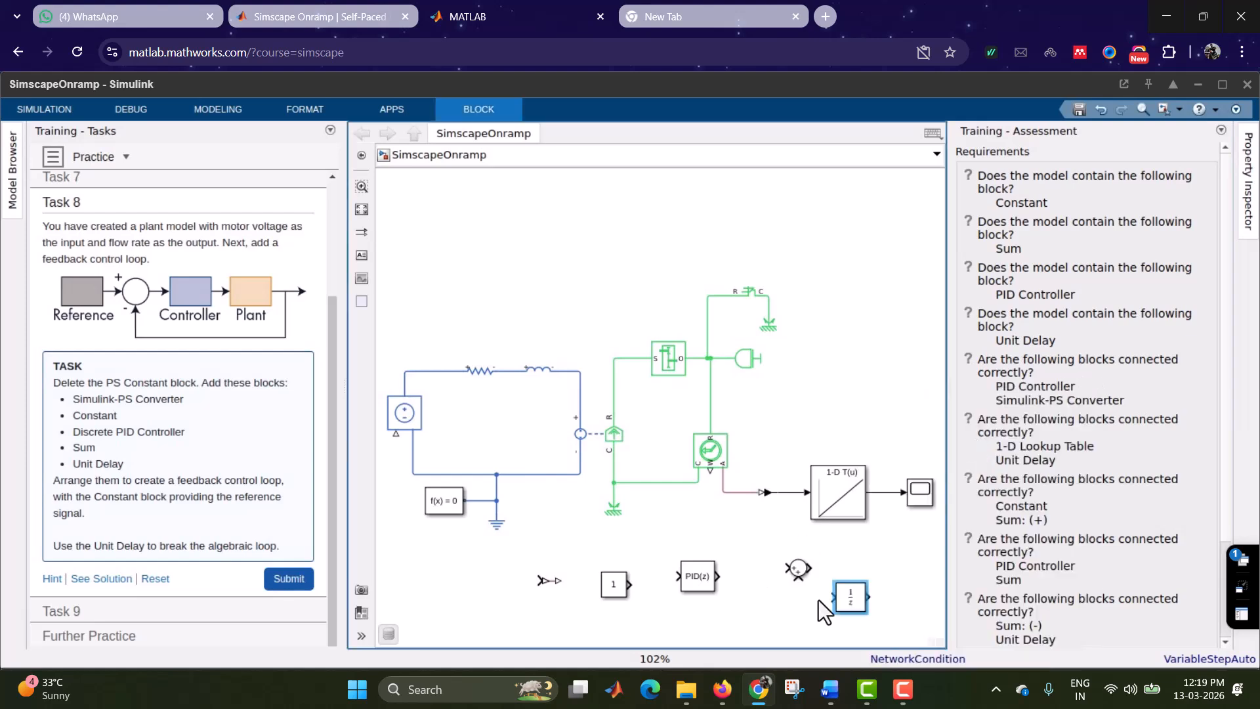
drag(847, 612, 735, 637)
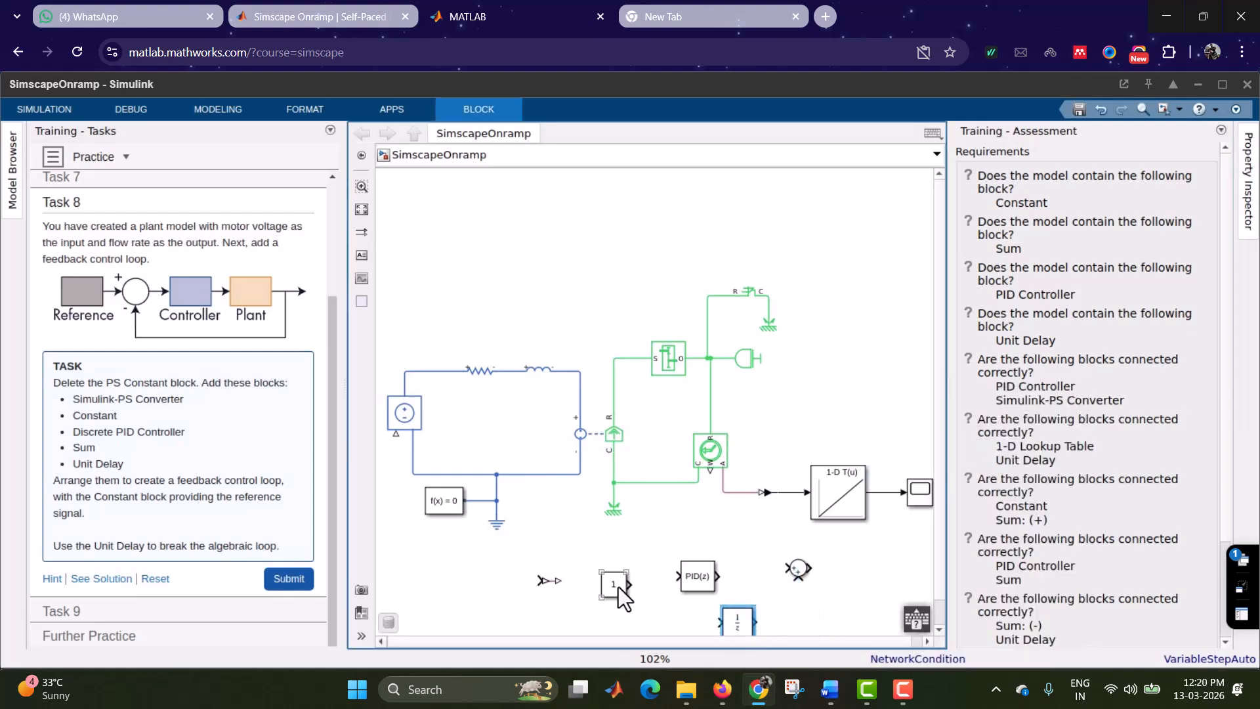
Step: Move the Constant block to the start of the controller row and the Simulink-PS Converter to its far right end
click(594, 586)
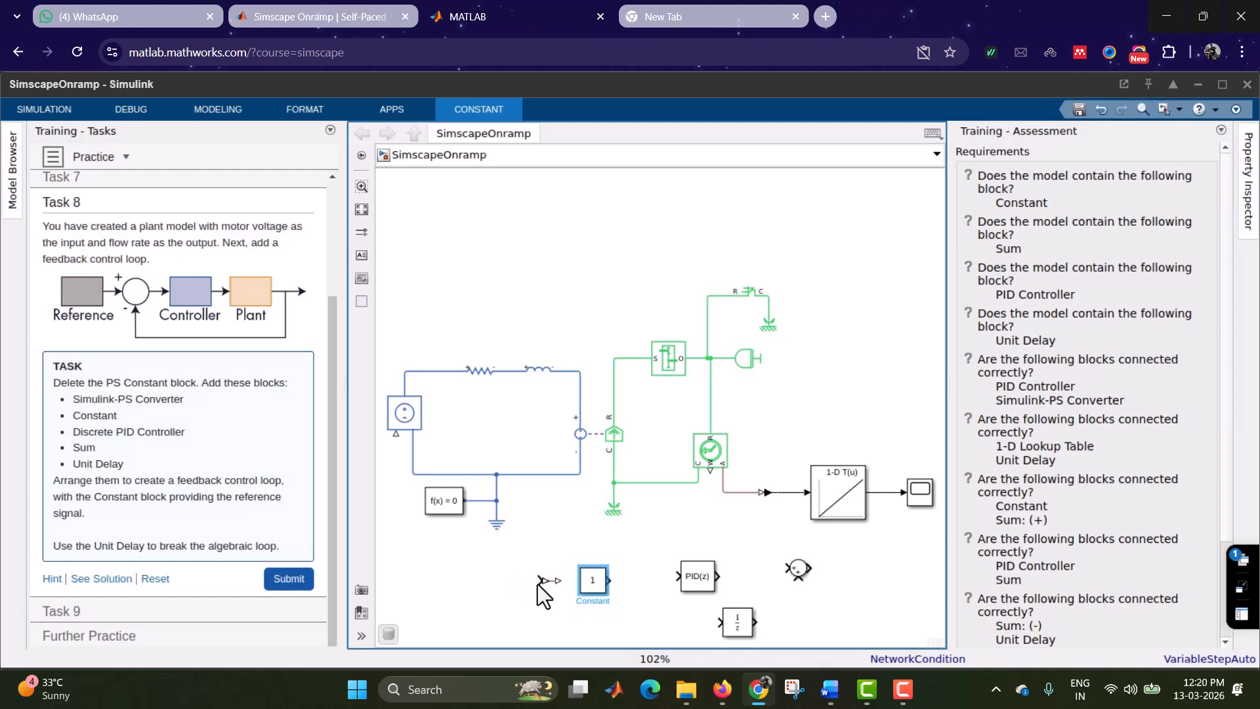
drag(533, 589, 482, 627)
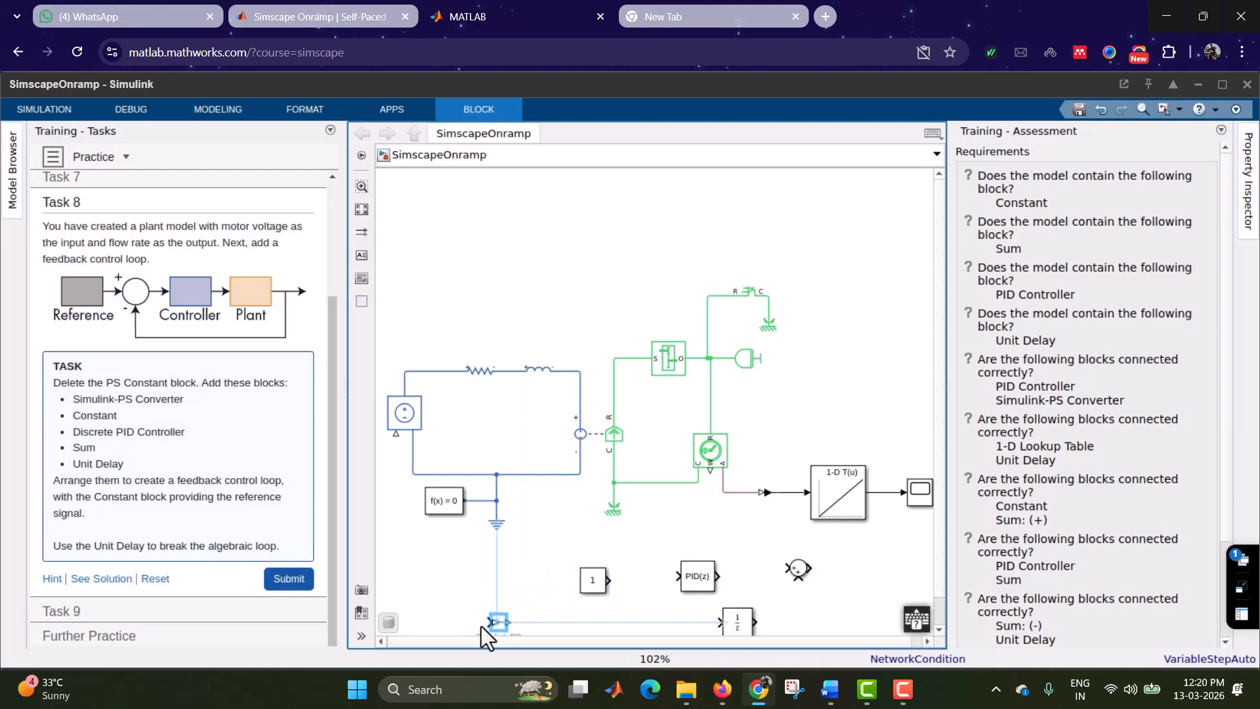
drag(594, 583, 545, 596)
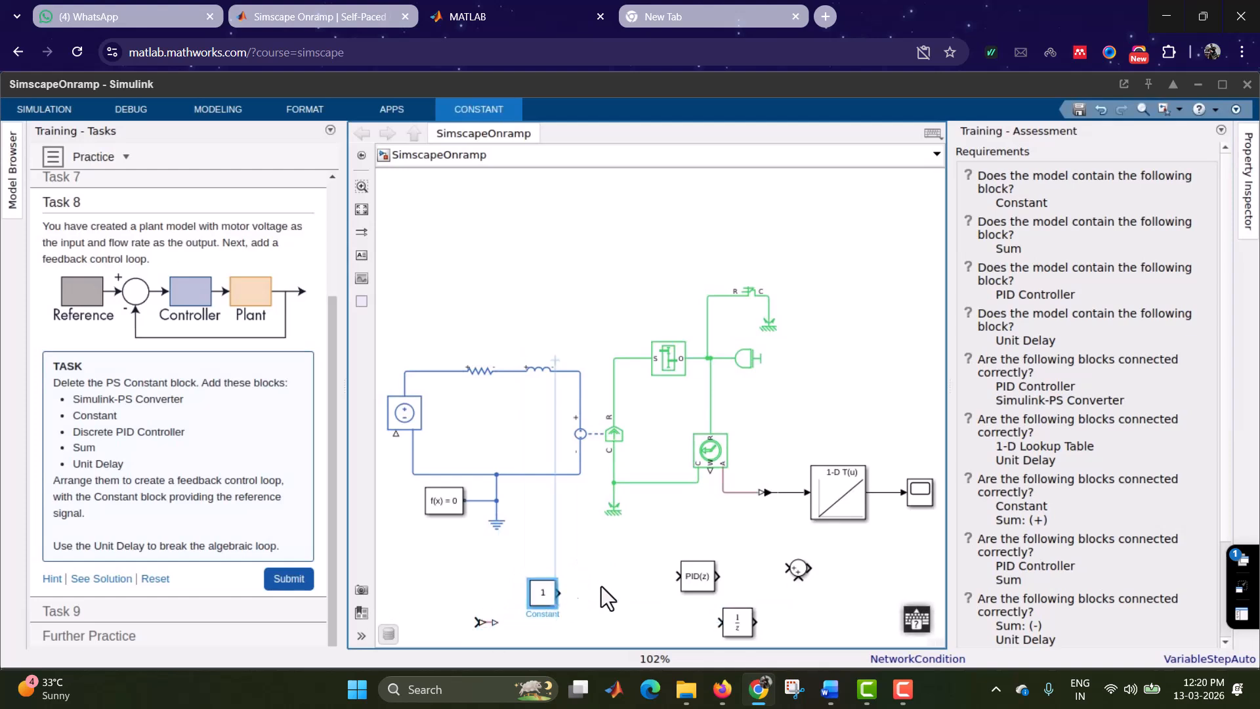
drag(484, 623, 837, 614)
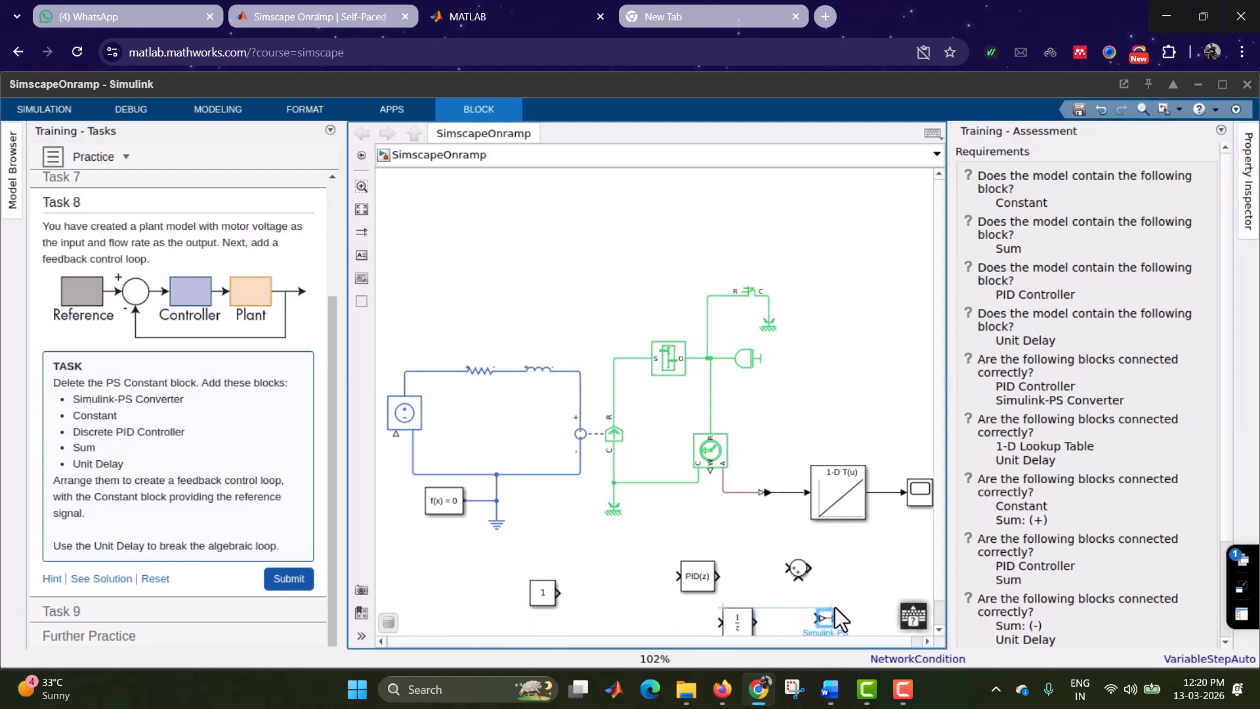
click(536, 592)
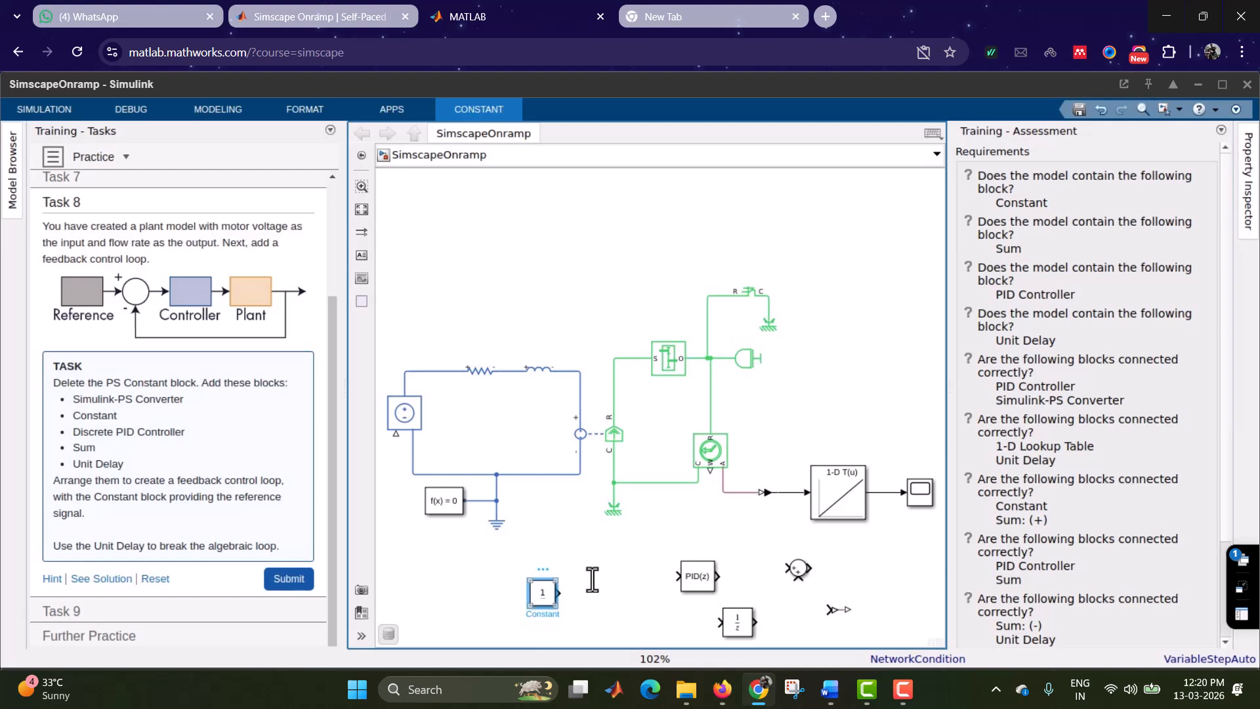
drag(546, 592, 518, 597)
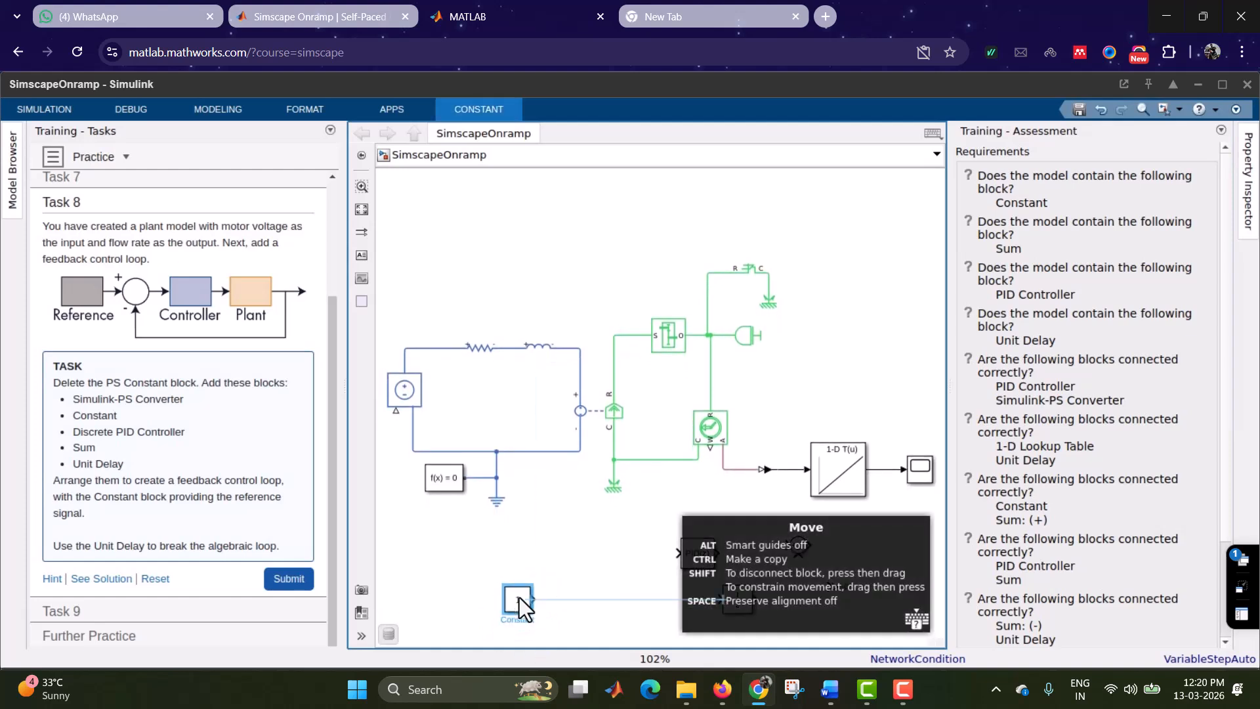
Step: Line up the Sum and Discrete PID Controller to the right of the Constant, with the Unit Delay below between them
drag(789, 554, 560, 601)
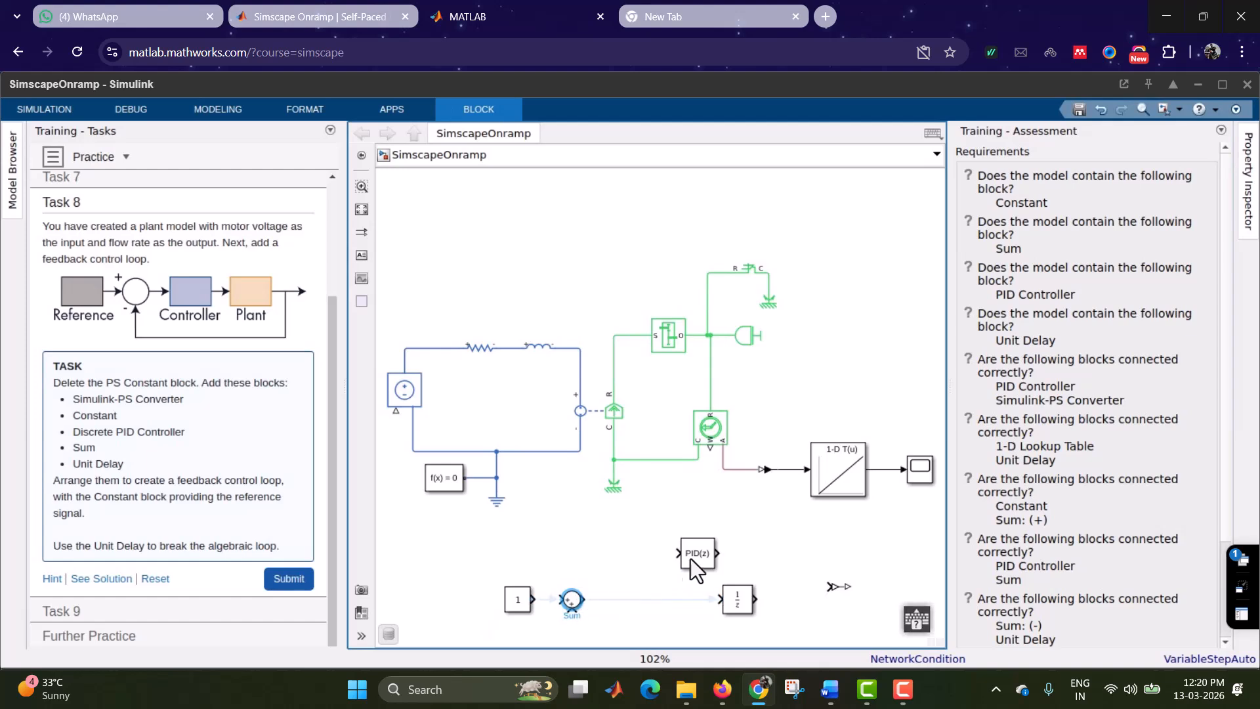
drag(682, 550, 636, 596)
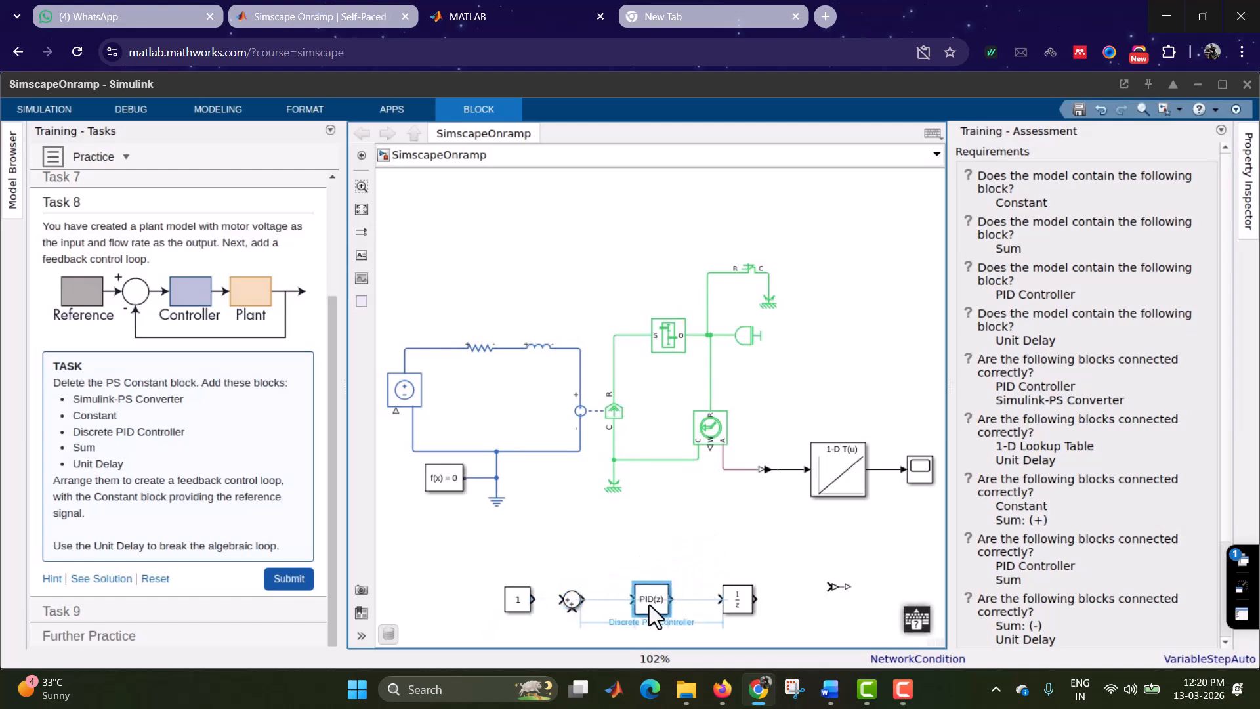
drag(737, 593, 618, 644)
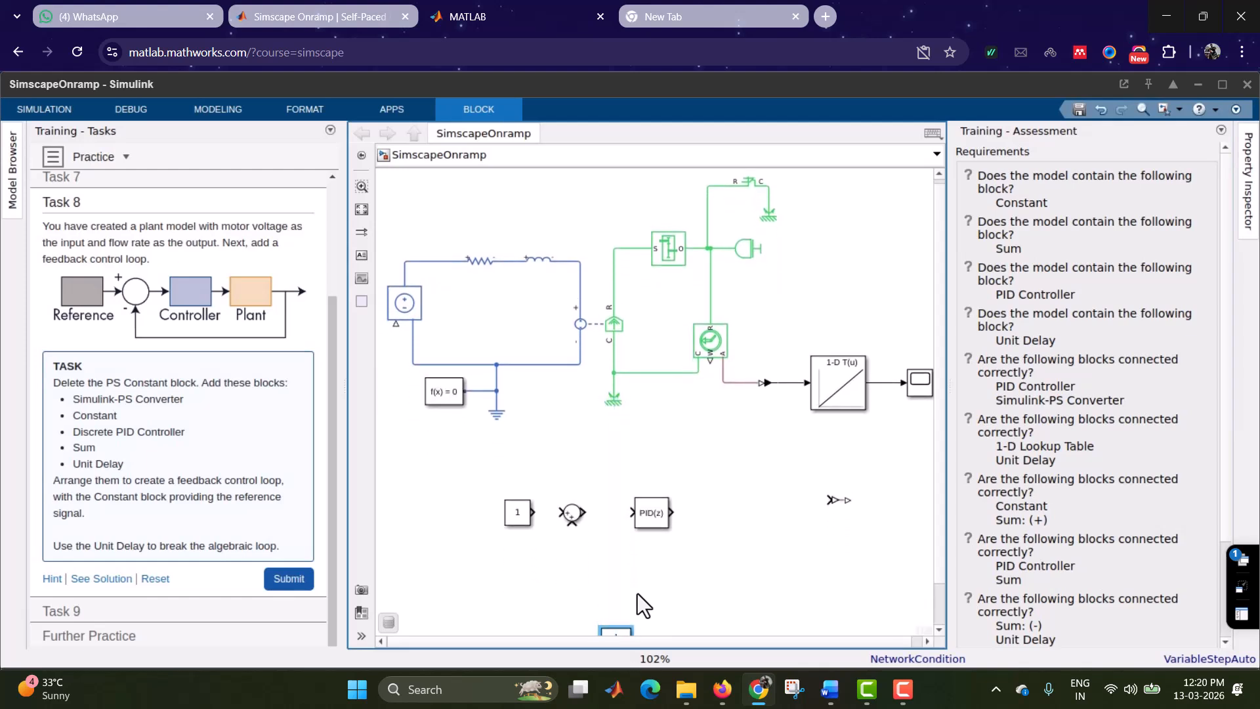
drag(616, 632, 615, 596)
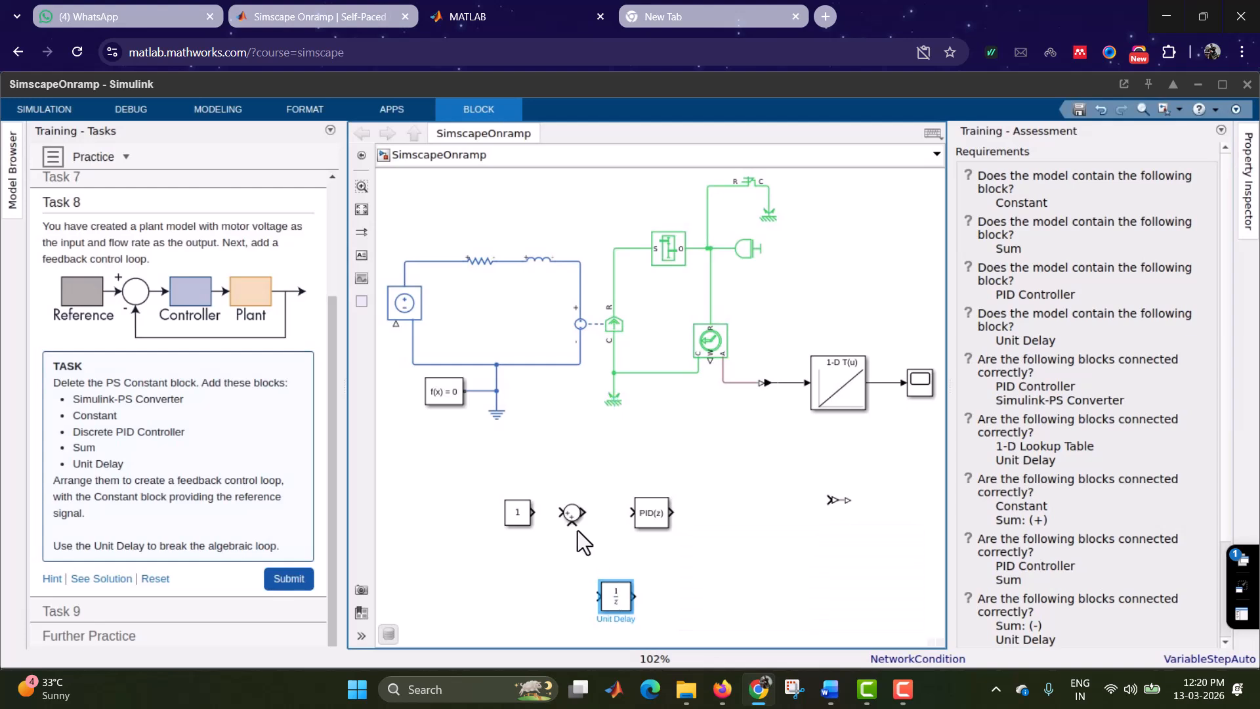
Step: Connect the Constant through the Sum to the Discrete PID Controller and set the Sum's list of signs to |+-
drag(533, 512, 634, 516)
double_click(572, 513)
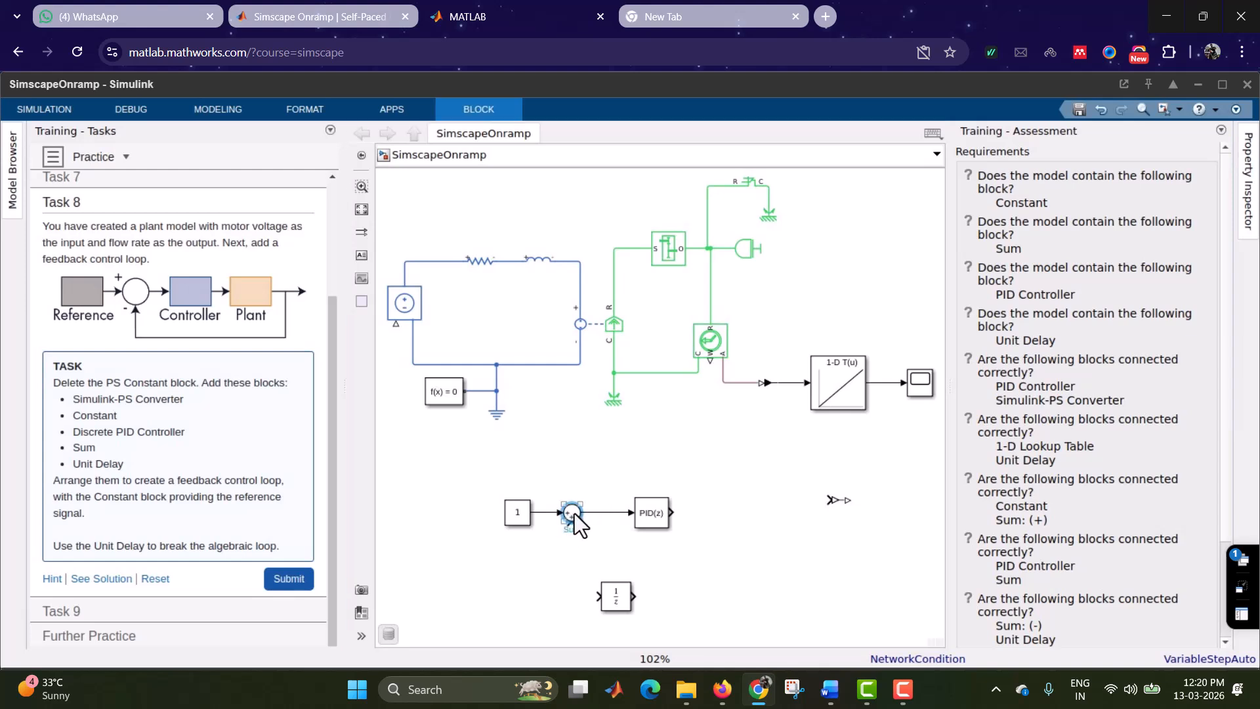
double_click(48, 310)
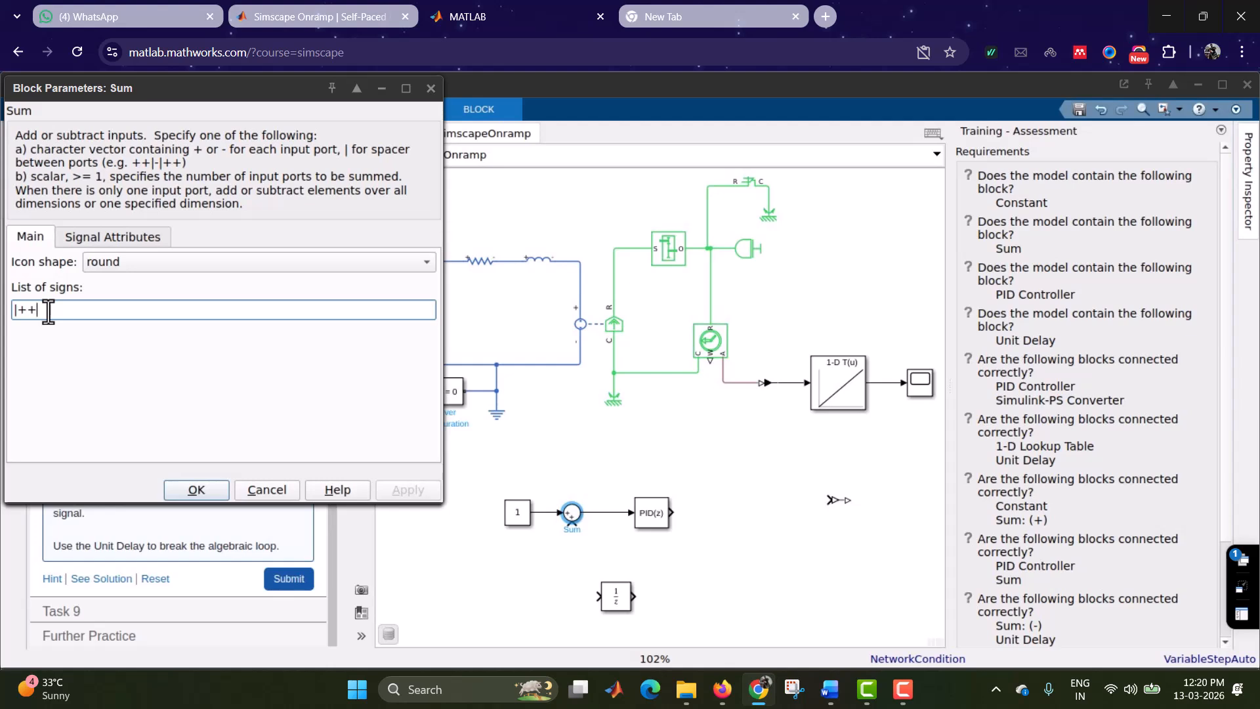
key(BackSpace)
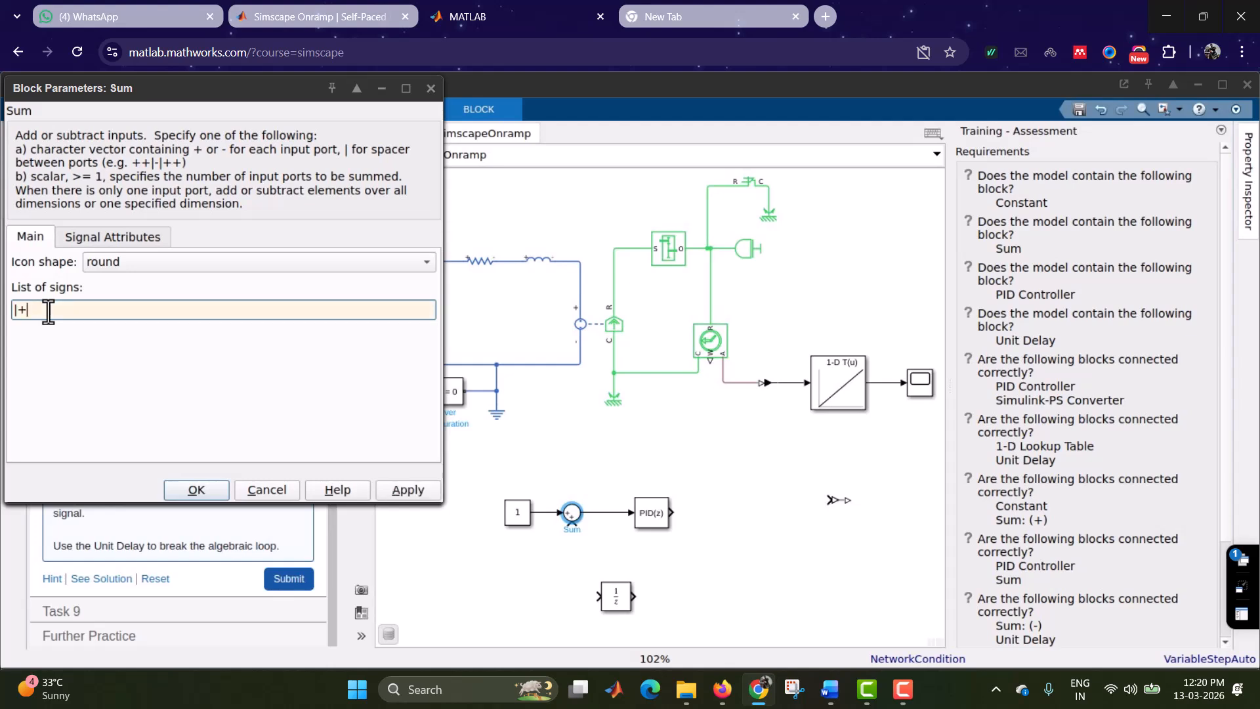
click(197, 490)
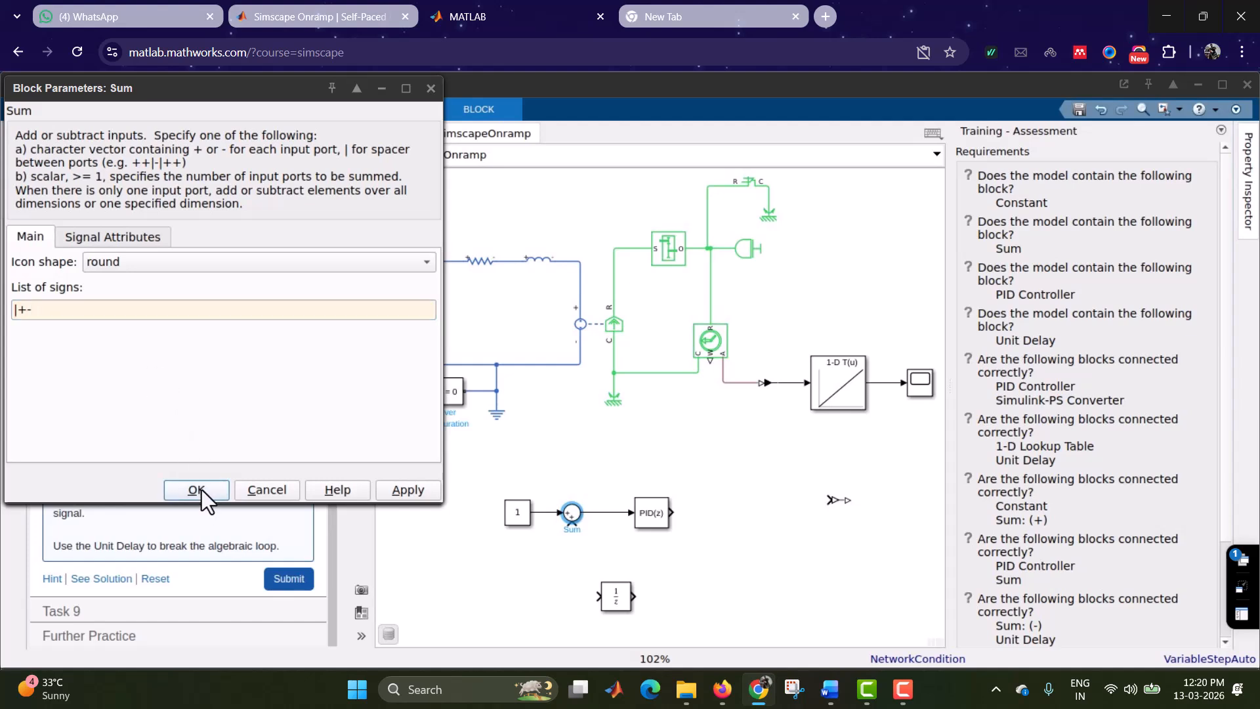
Step: Flip the Unit Delay block to face the other way and move the Simulink-PS Converter in line with the Discrete PID Controller's output
click(624, 598)
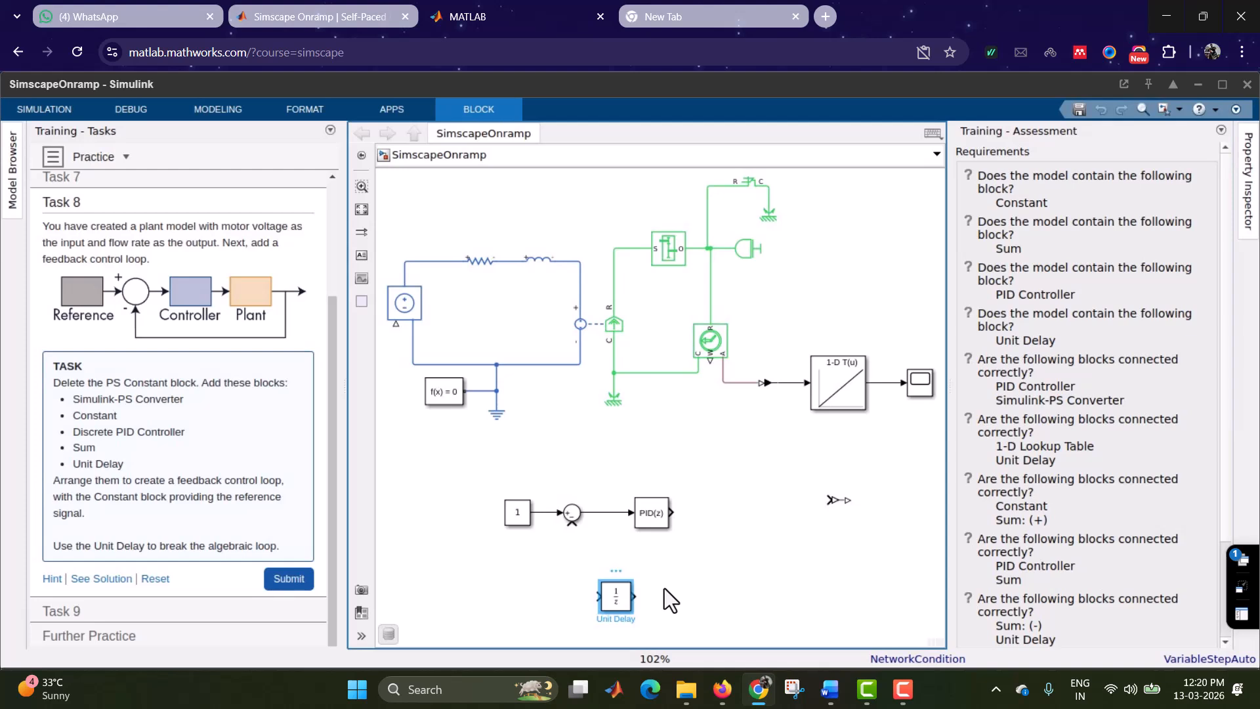
key(ctrl+i)
drag(830, 497, 738, 513)
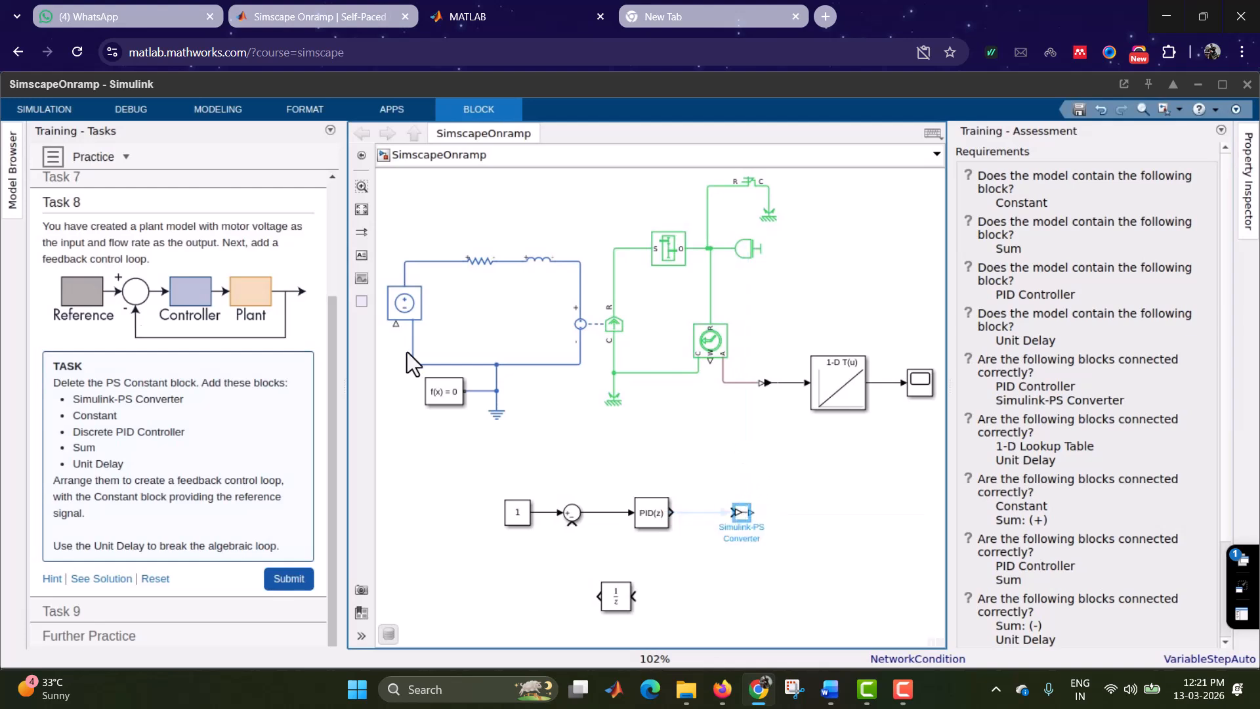
Step: Submit Task 8 for assessment and display its solution diagram for reference
click(287, 580)
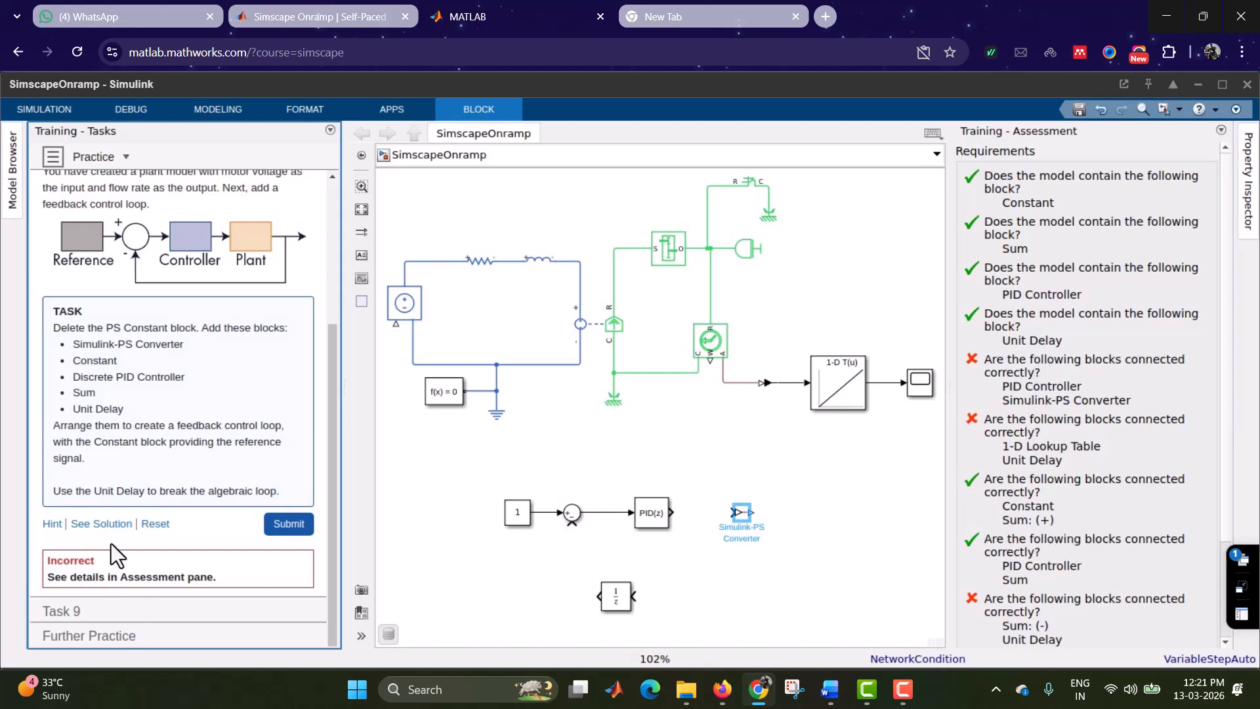
click(102, 526)
scroll(151, 545, down, 3)
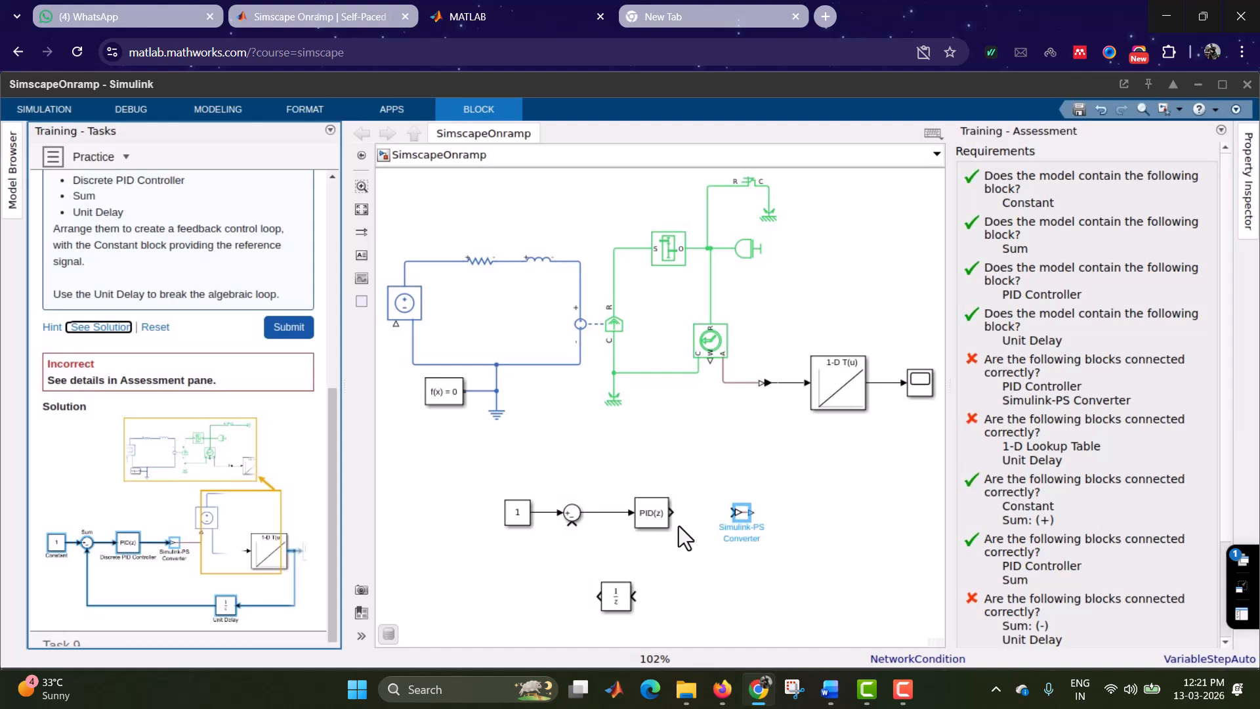
Step: Connect the Discrete PID Controller's output to the Simulink-PS Converter and nudge the converter slightly closer to the controller
drag(672, 512, 736, 512)
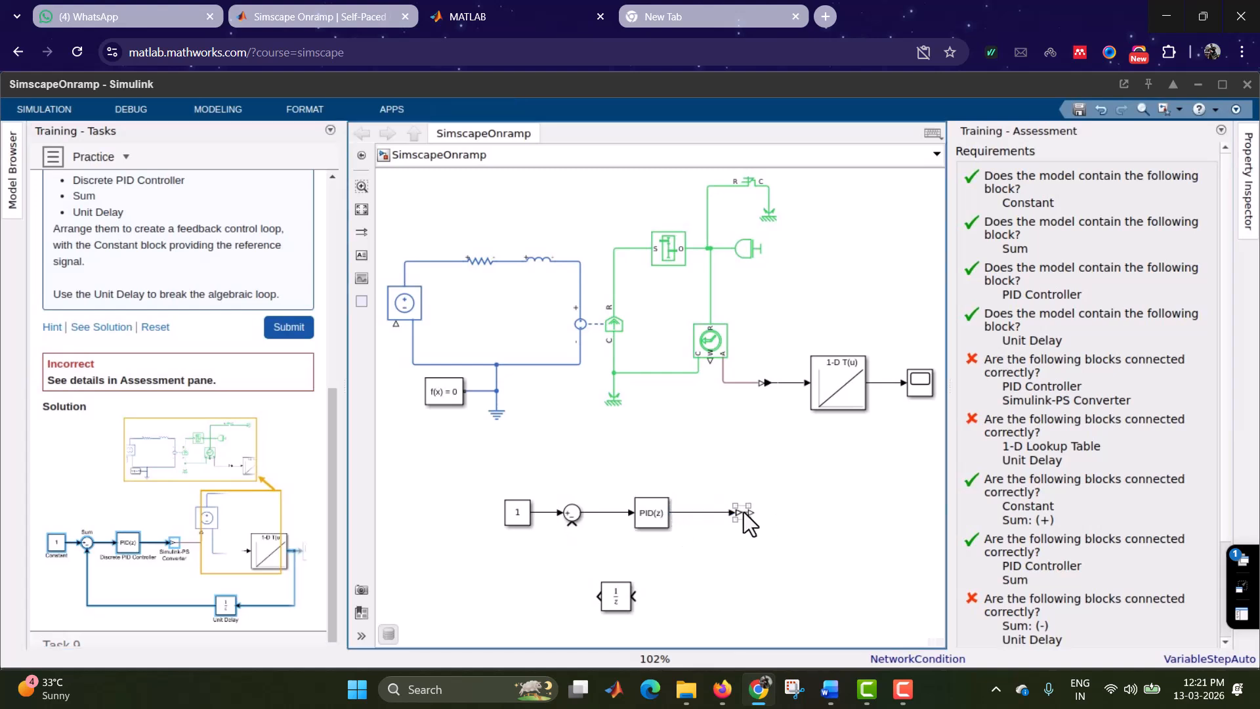
click(740, 514)
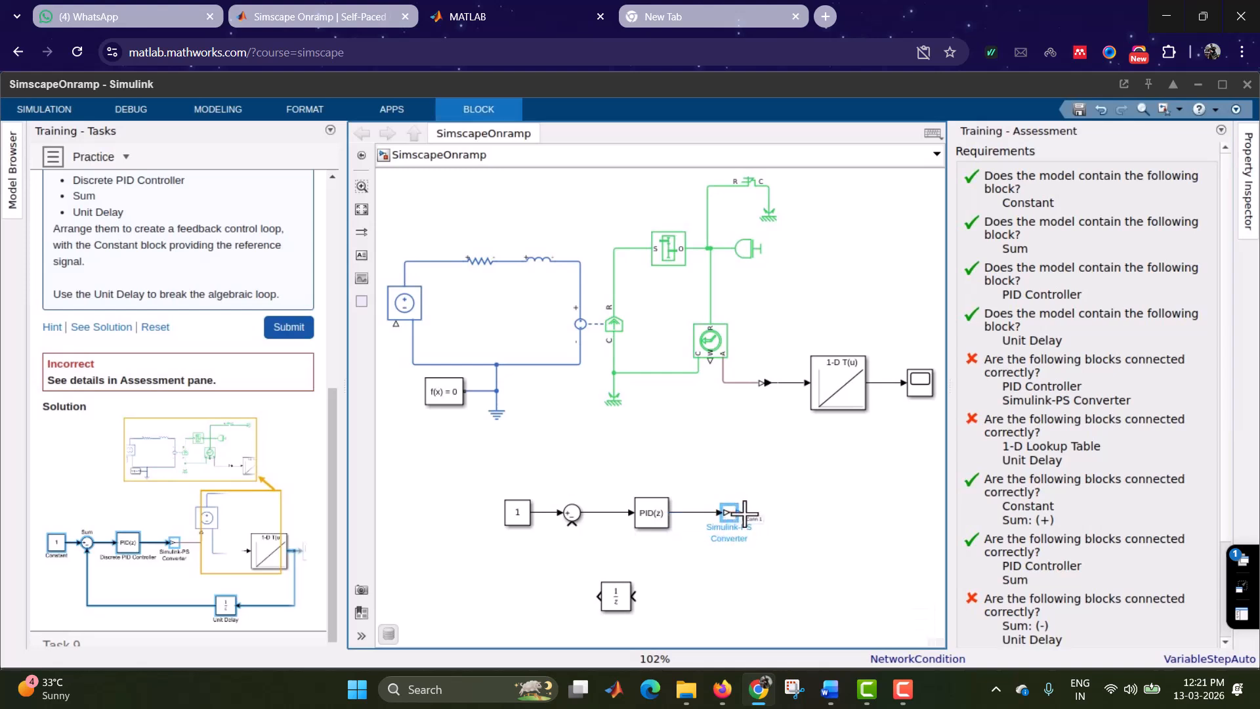
Step: Delete the line from the motion sensor's A port, shift the PS-Simulink Converter closer to the 1-D Lookup Table, and reconnect them
click(730, 384)
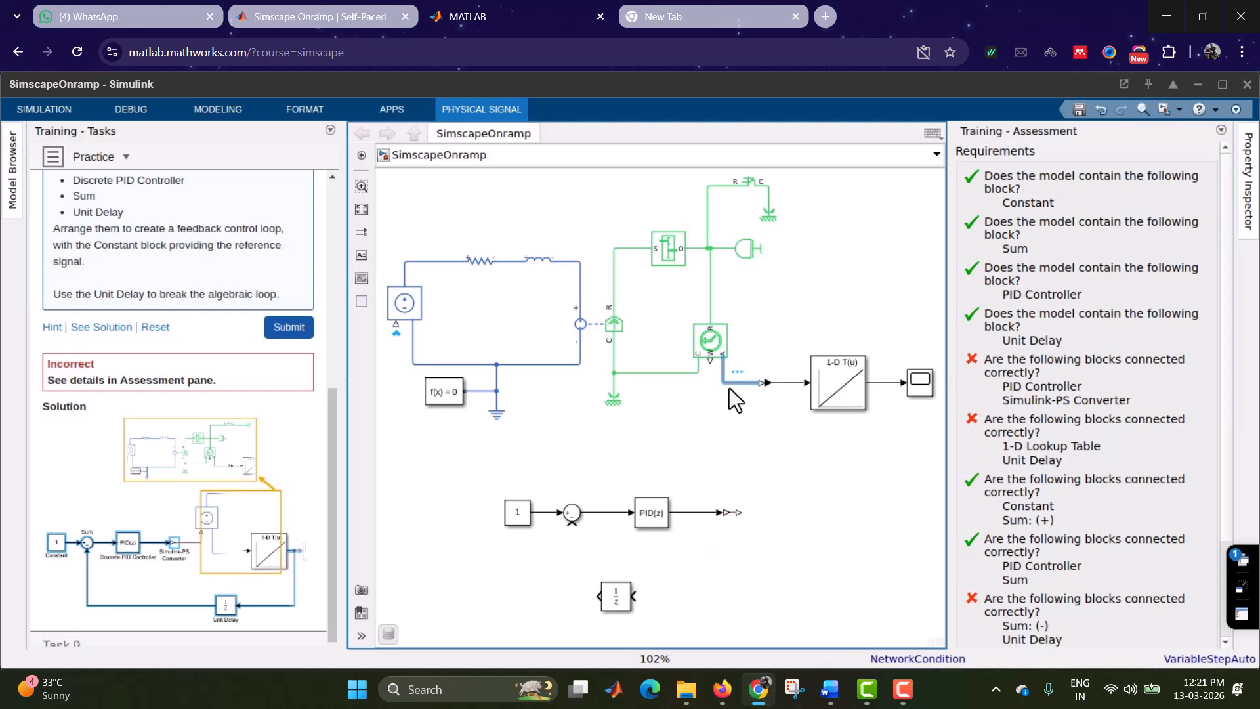
key(Delete)
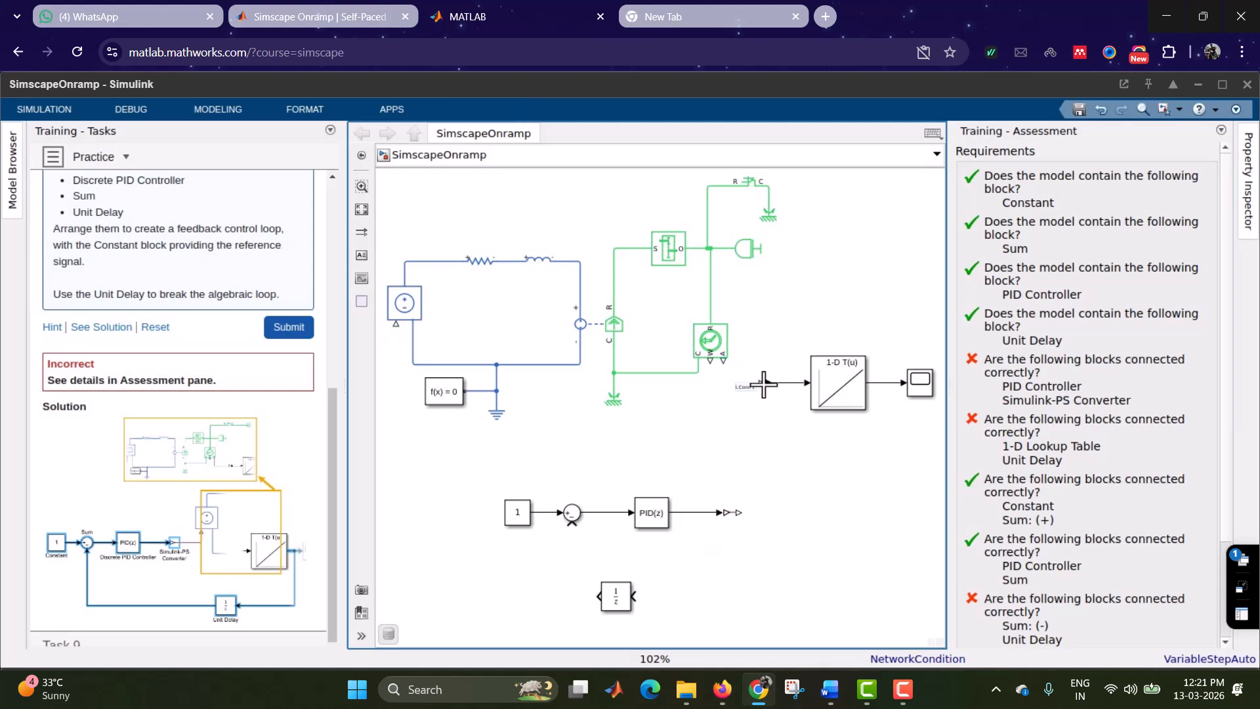
drag(770, 385, 789, 388)
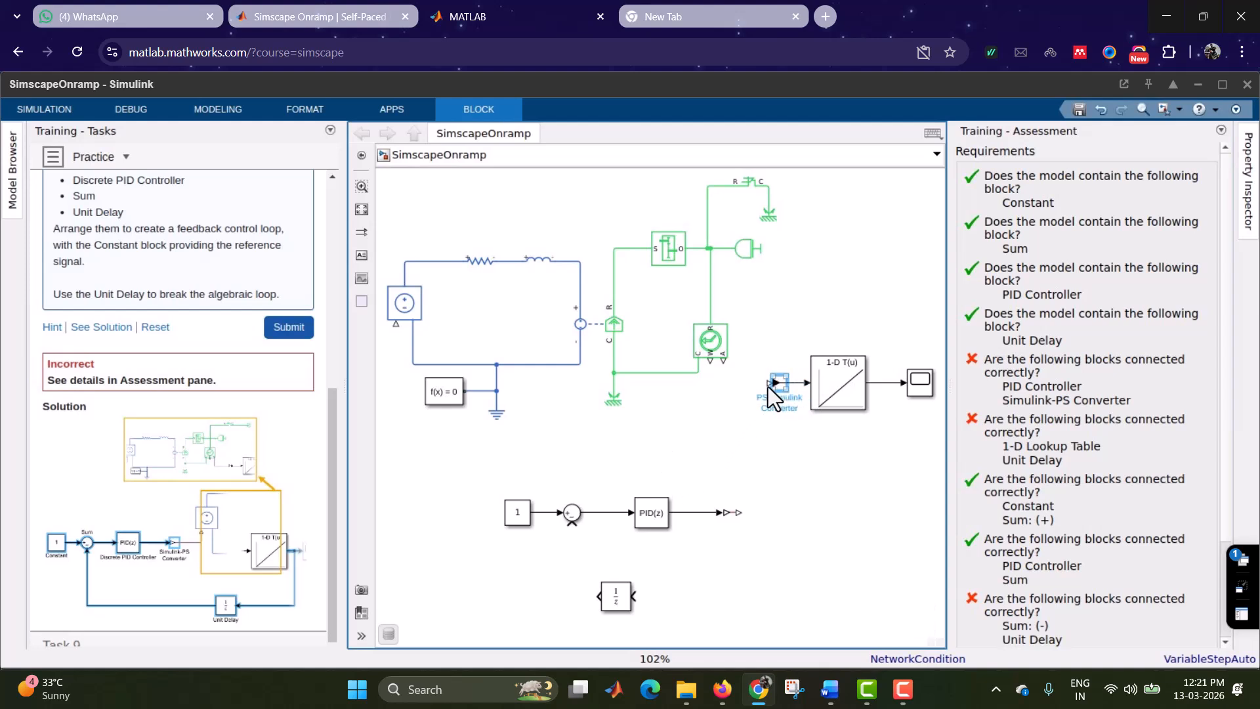
drag(774, 383, 723, 363)
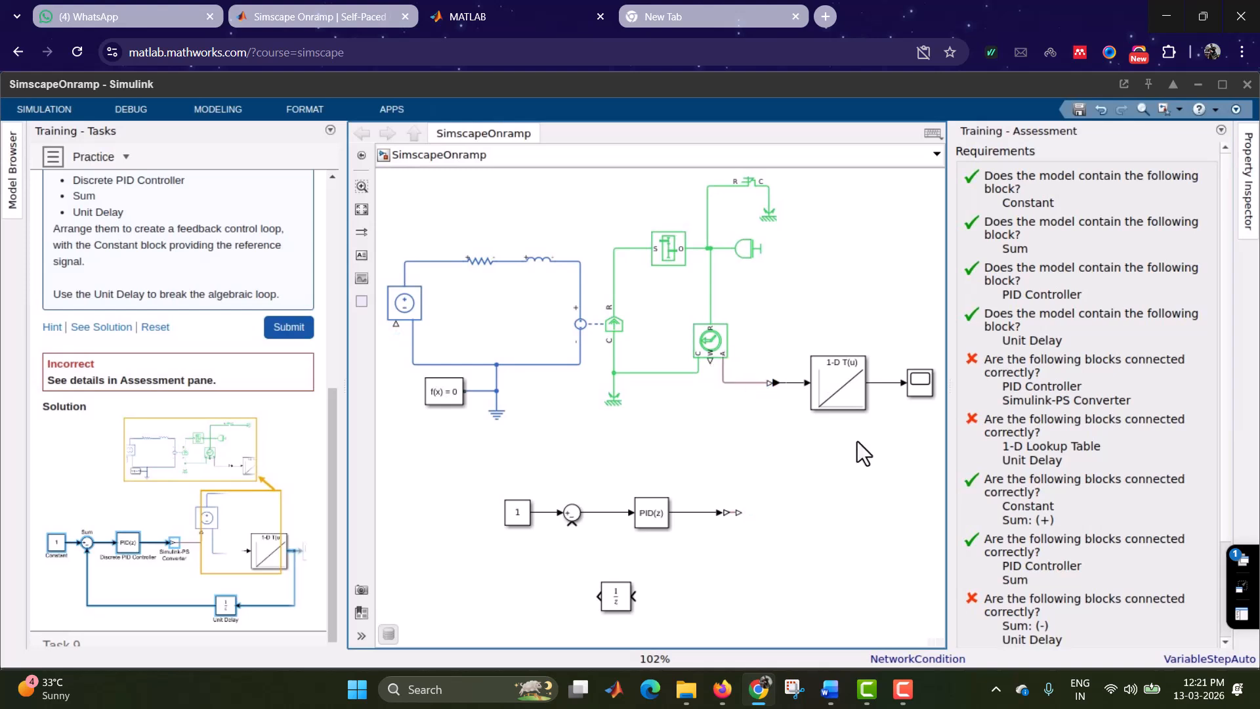
Step: Wire the 1-D Lookup Table's output through the Unit Delay to the Sum's minus input, and the Simulink-PS Converter to the voltage source
click(732, 514)
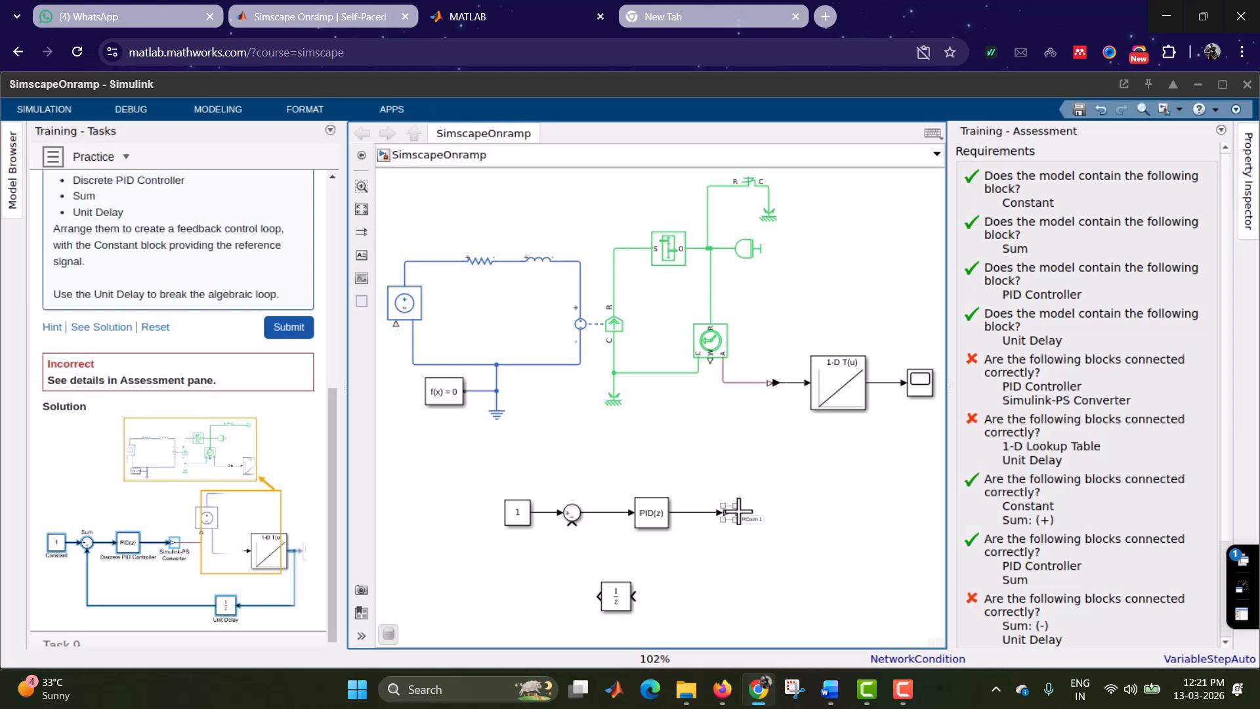
mouse_move(634, 597)
mouse_down()
mouse_move(843, 485)
mouse_move(885, 385)
mouse_up()
mouse_move(746, 503)
mouse_down()
mouse_move(428, 441)
mouse_move(395, 326)
mouse_up()
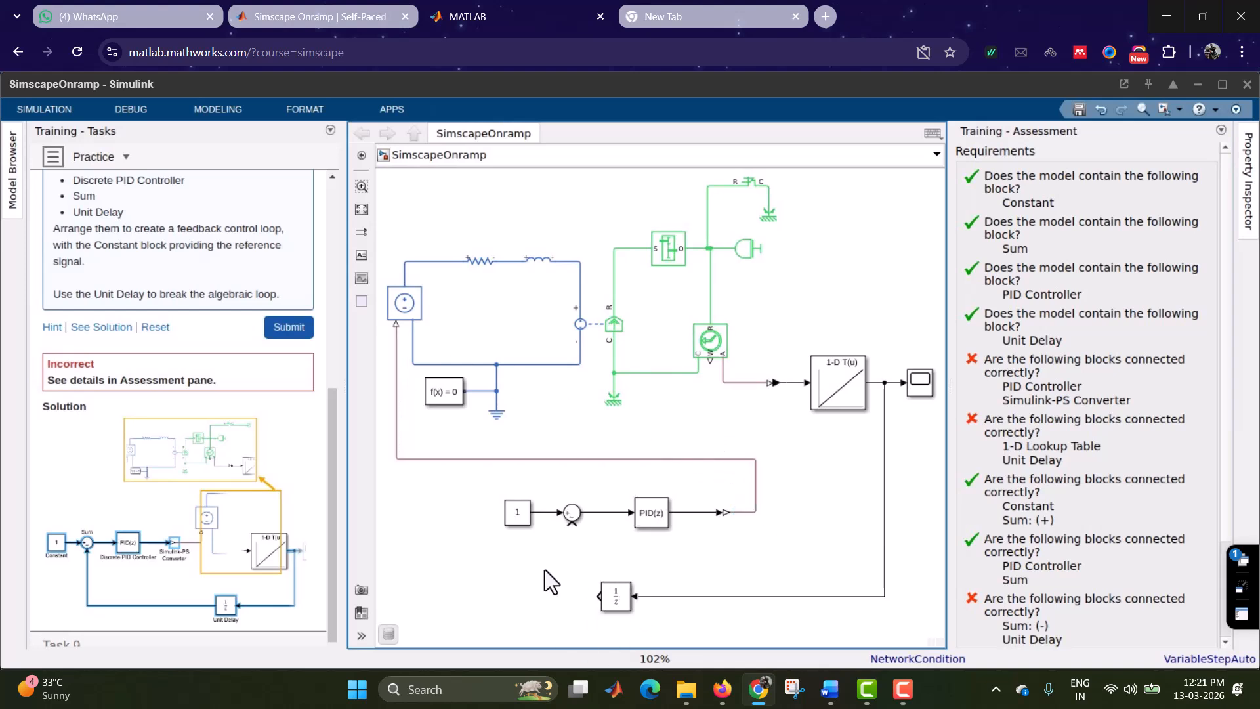
drag(598, 596, 571, 525)
Step: Submit the completed feedback loop for Task 8 and advance to Task 9
click(293, 328)
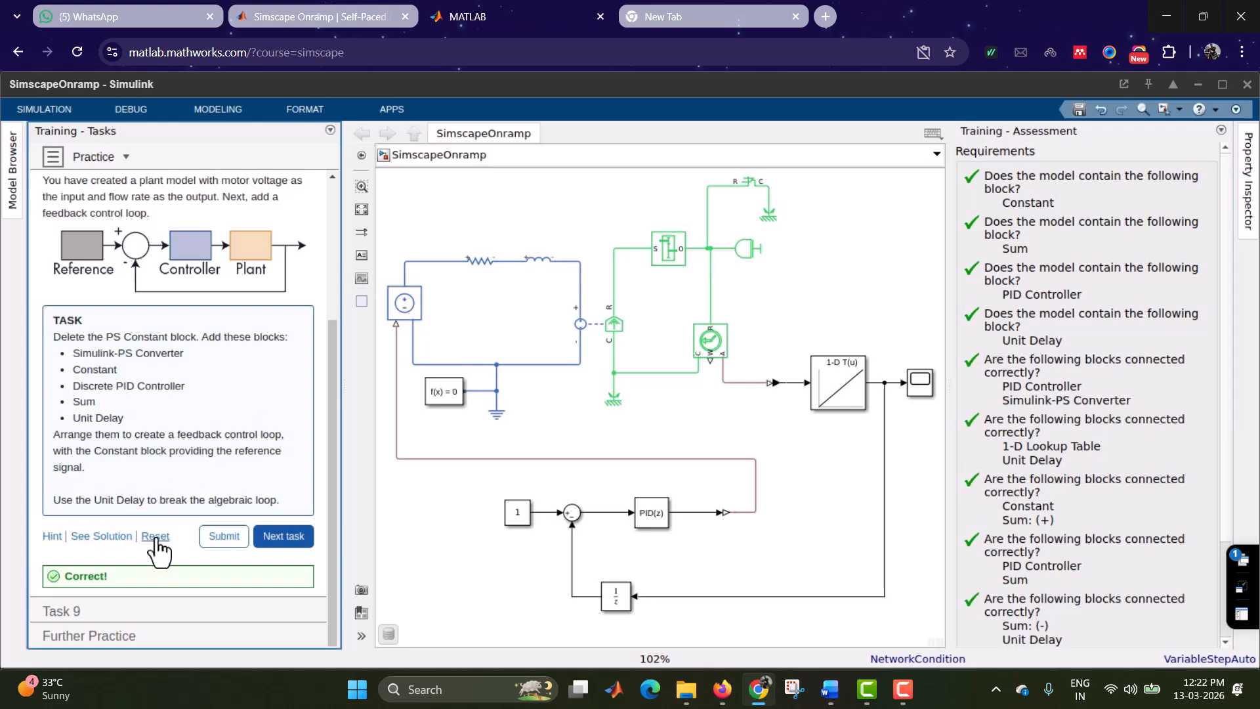
click(285, 543)
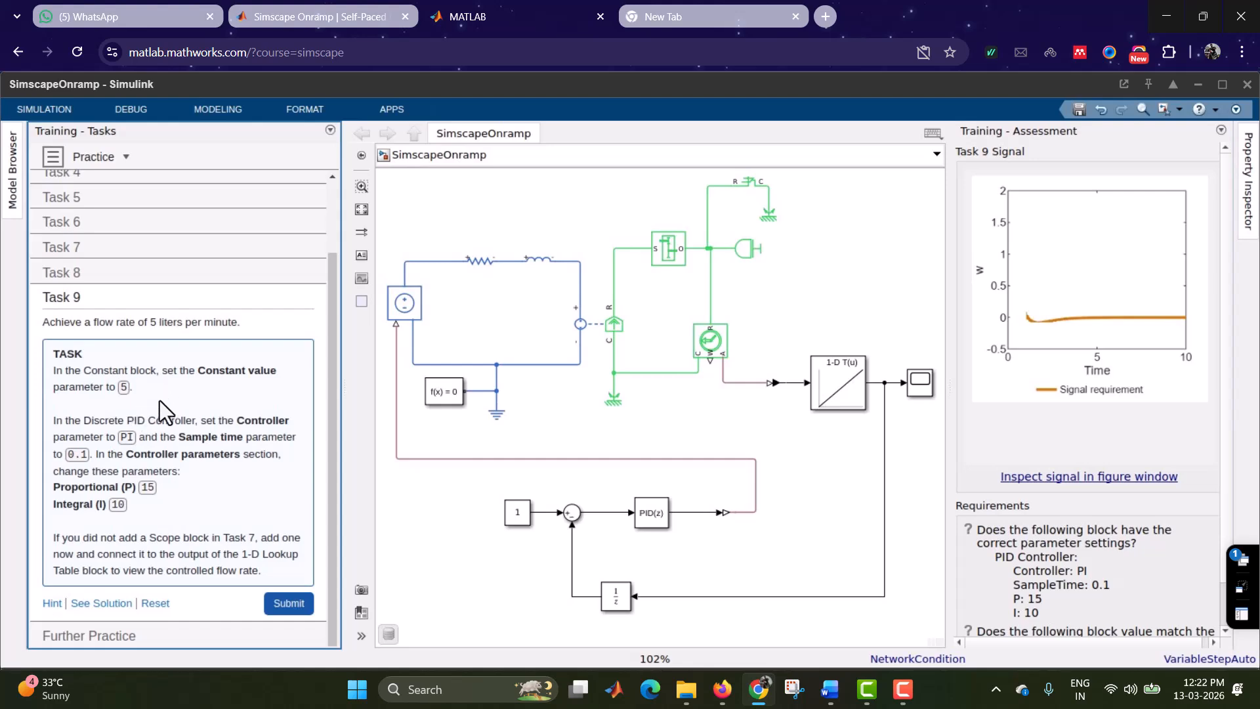
Step: Set the Constant block's constant value to 5
click(518, 517)
double_click(518, 518)
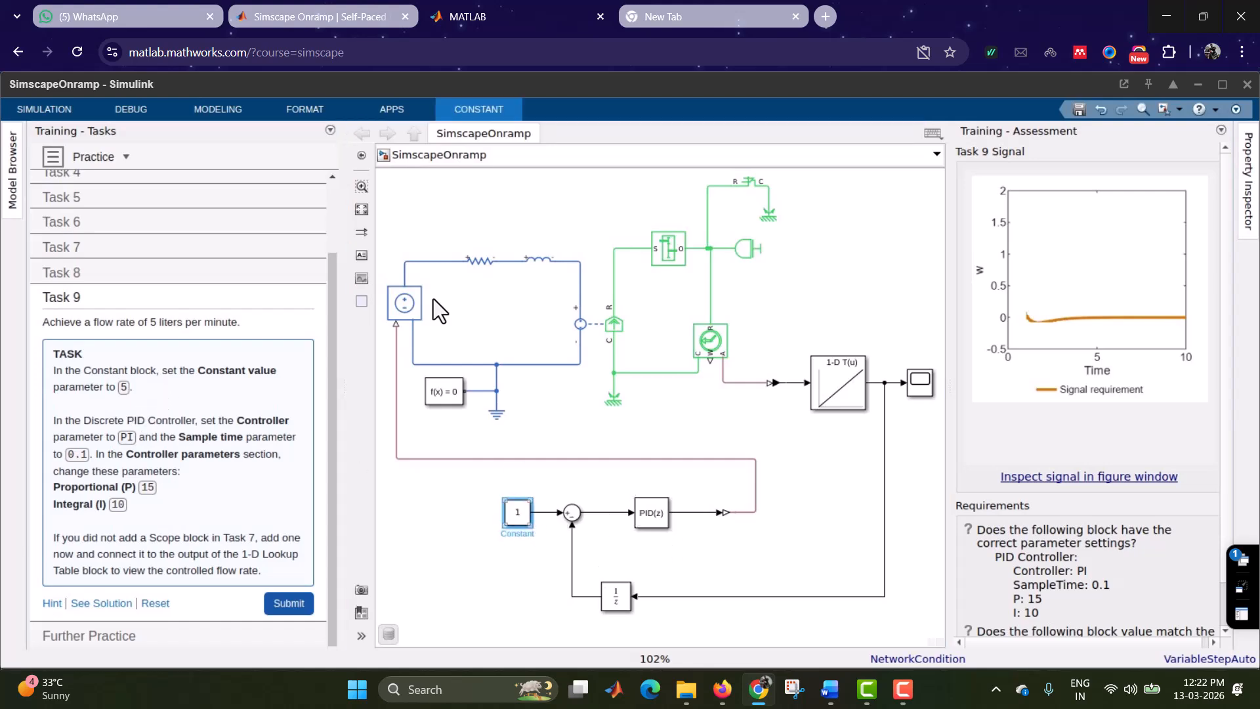
drag(248, 96, 818, 232)
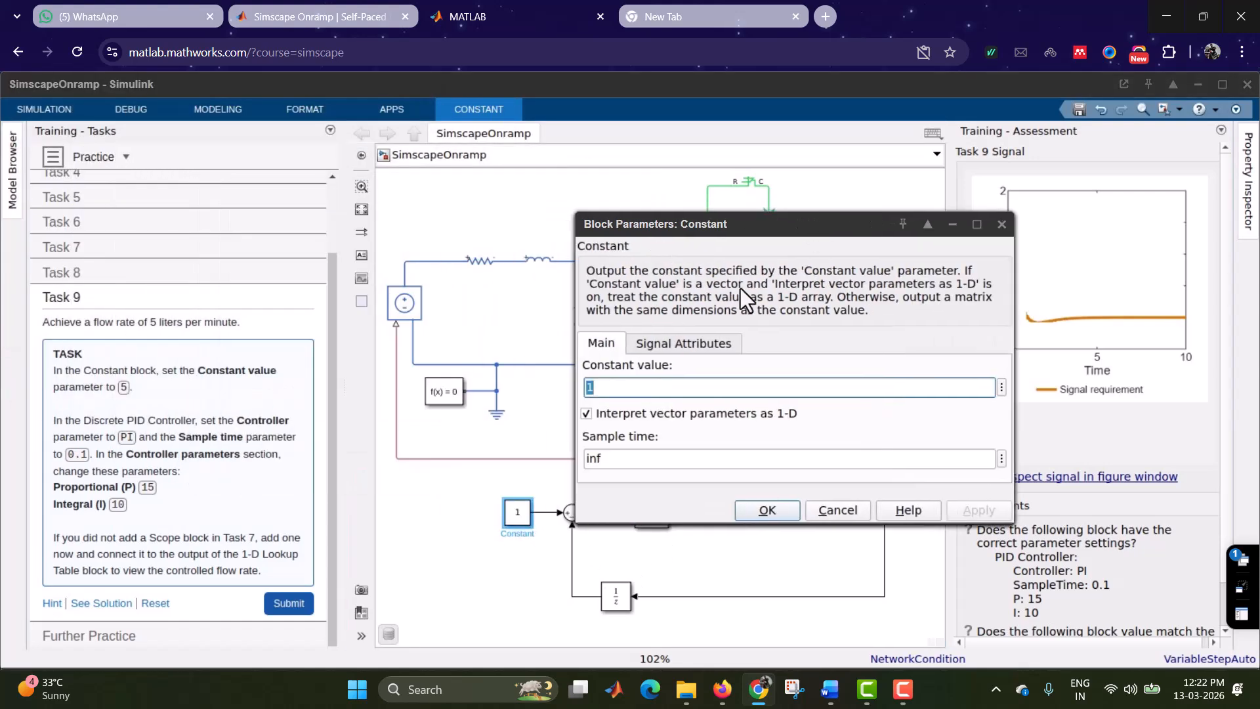
click(671, 388)
key(BackSpace)
text(5)
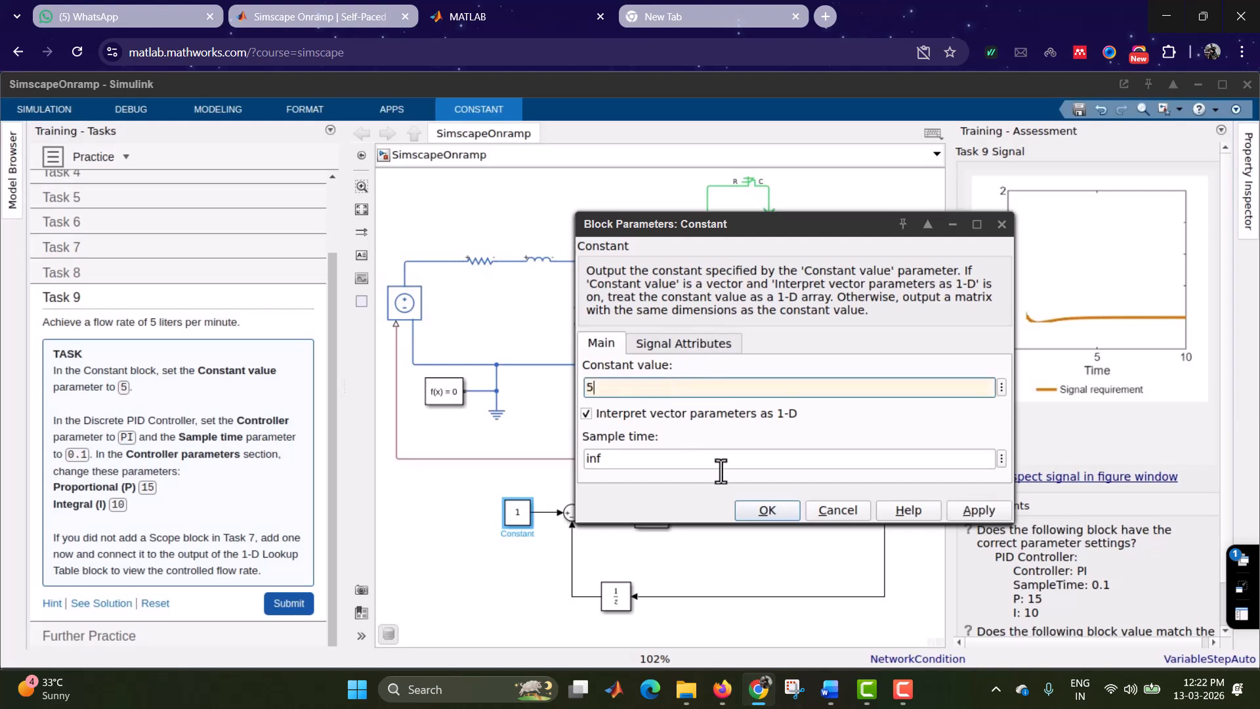
click(762, 513)
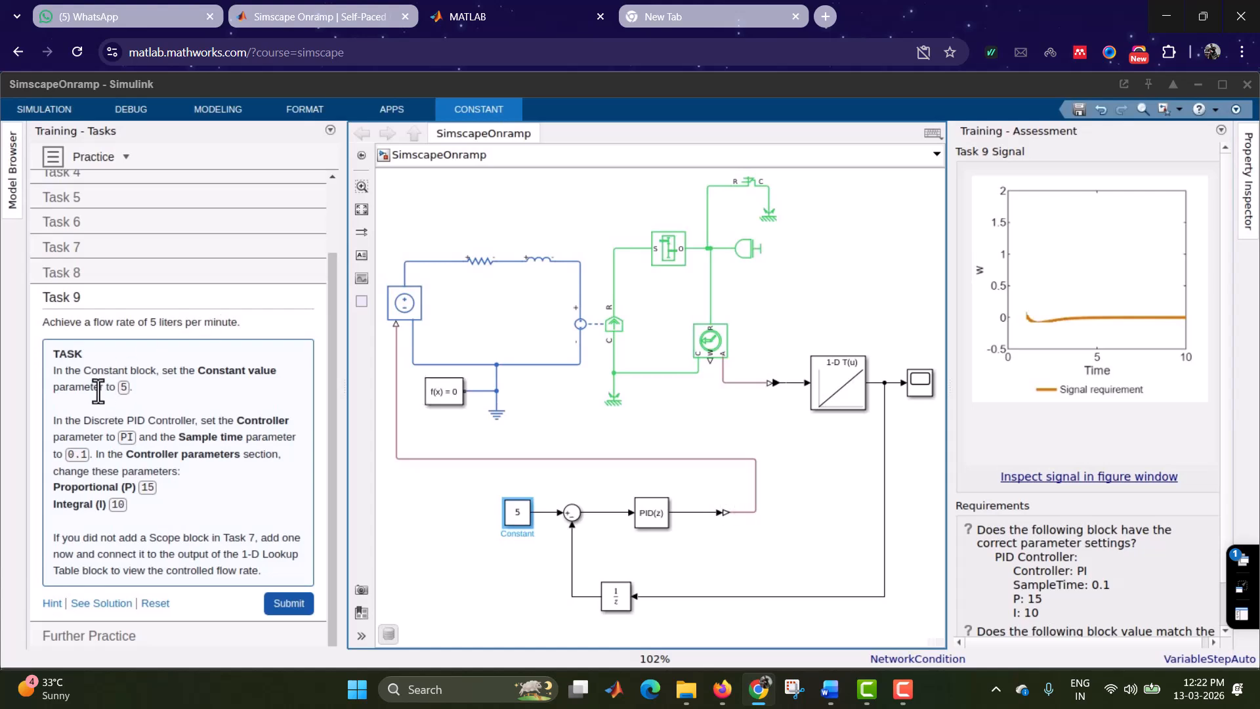
double_click(651, 517)
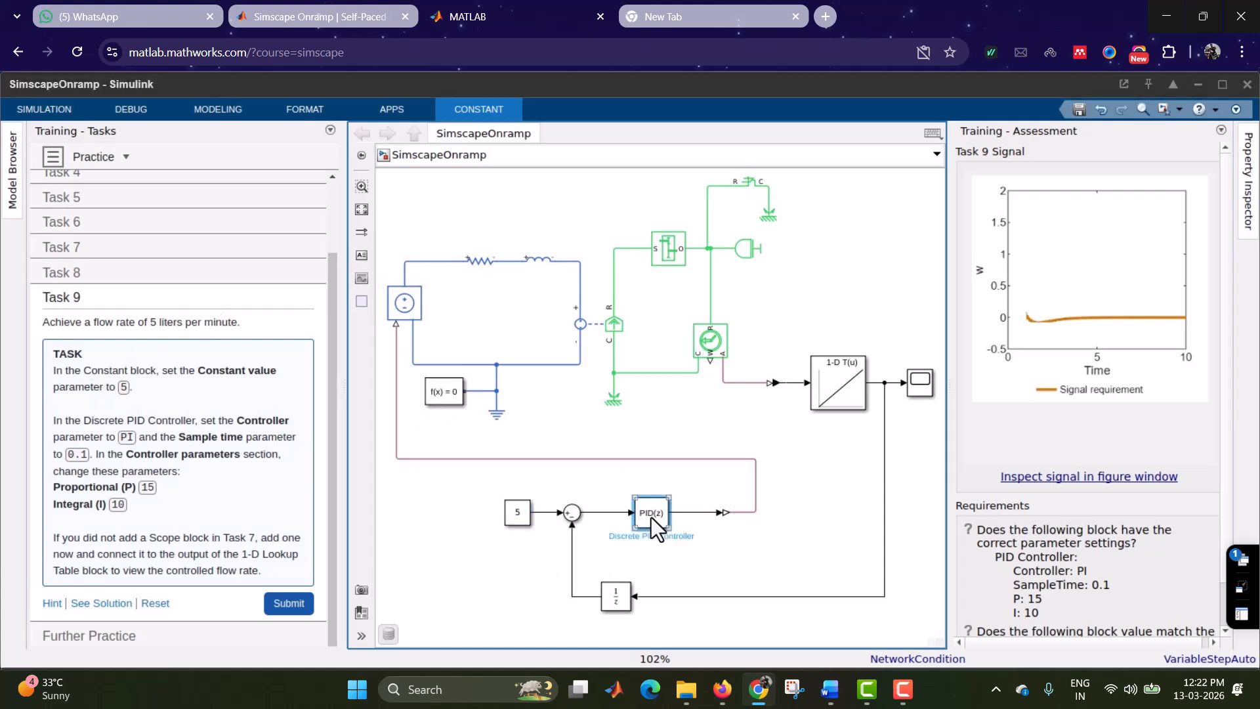
drag(485, 98, 977, 137)
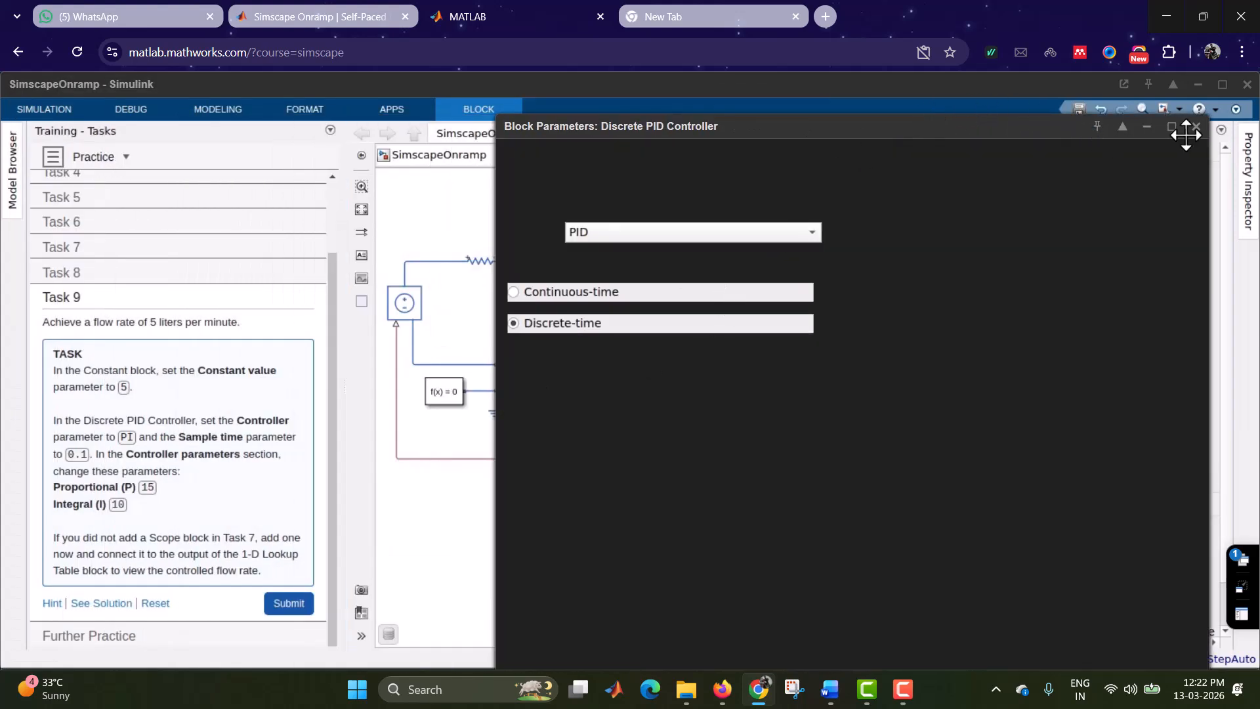
drag(1049, 126, 921, 179)
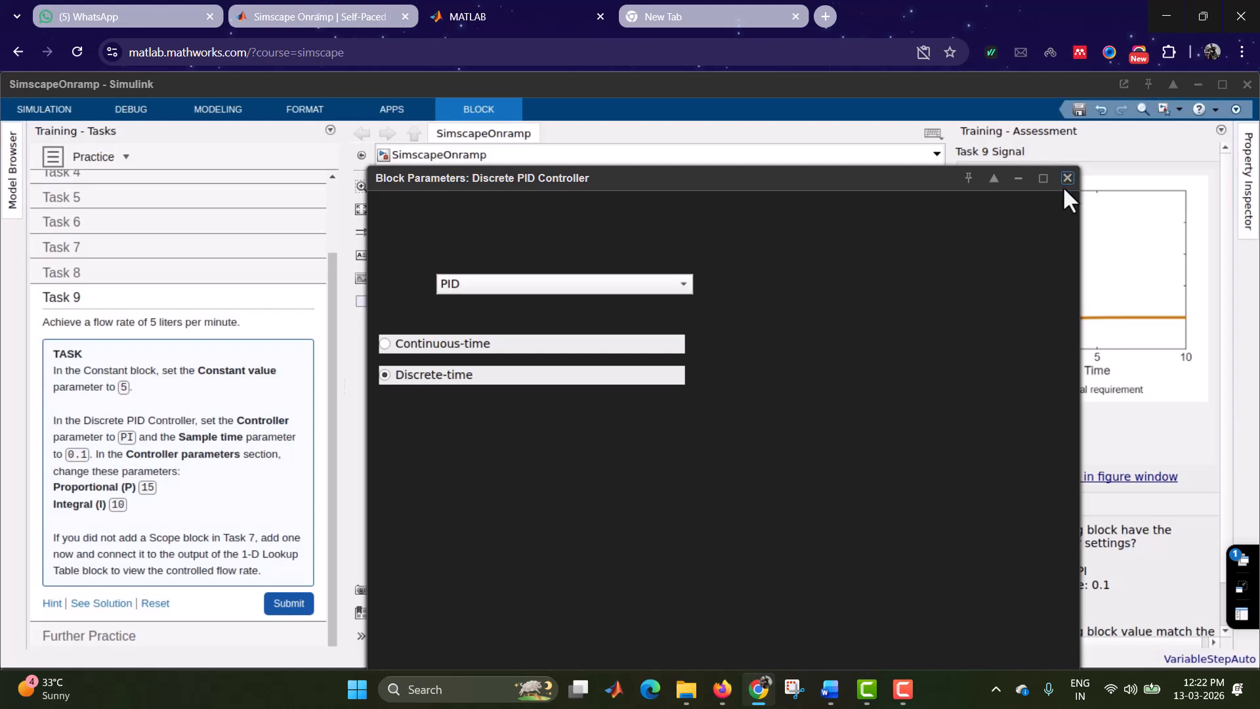
click(1067, 178)
Step: Set the Discrete PID Controller's controller type to PI and its sample time to 0.1
double_click(656, 514)
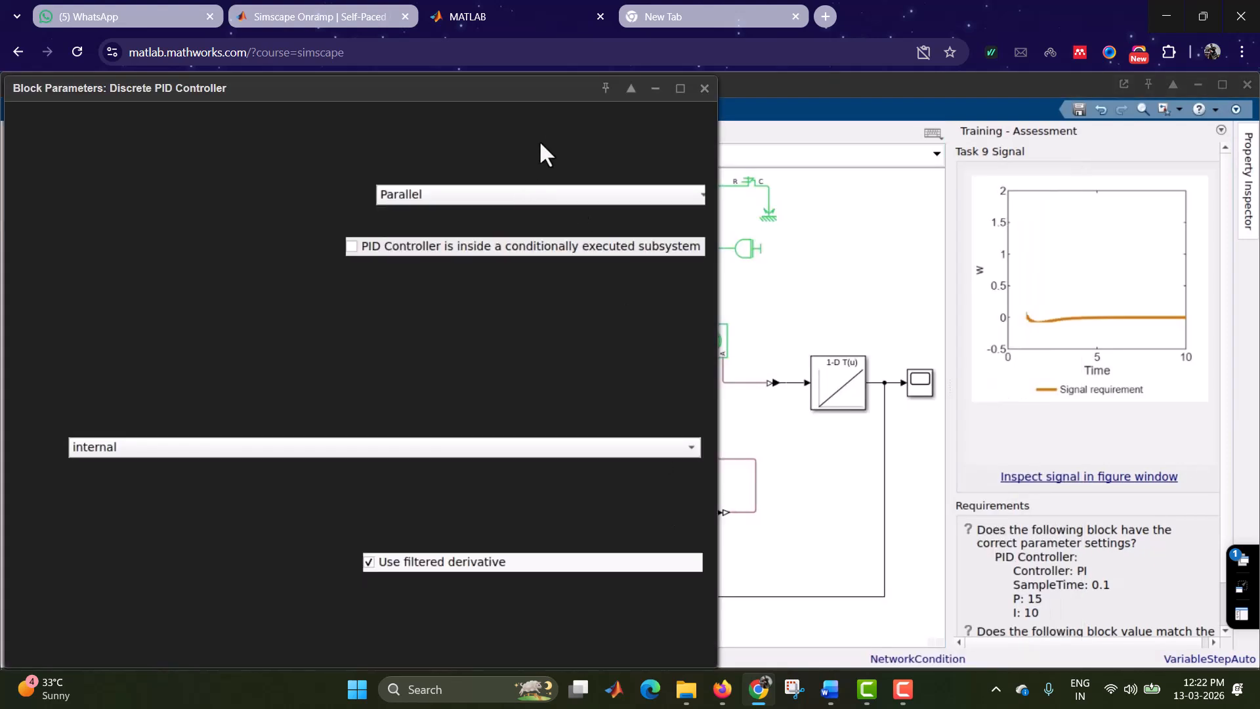
drag(569, 97, 863, 107)
drag(782, 182, 990, 155)
click(730, 254)
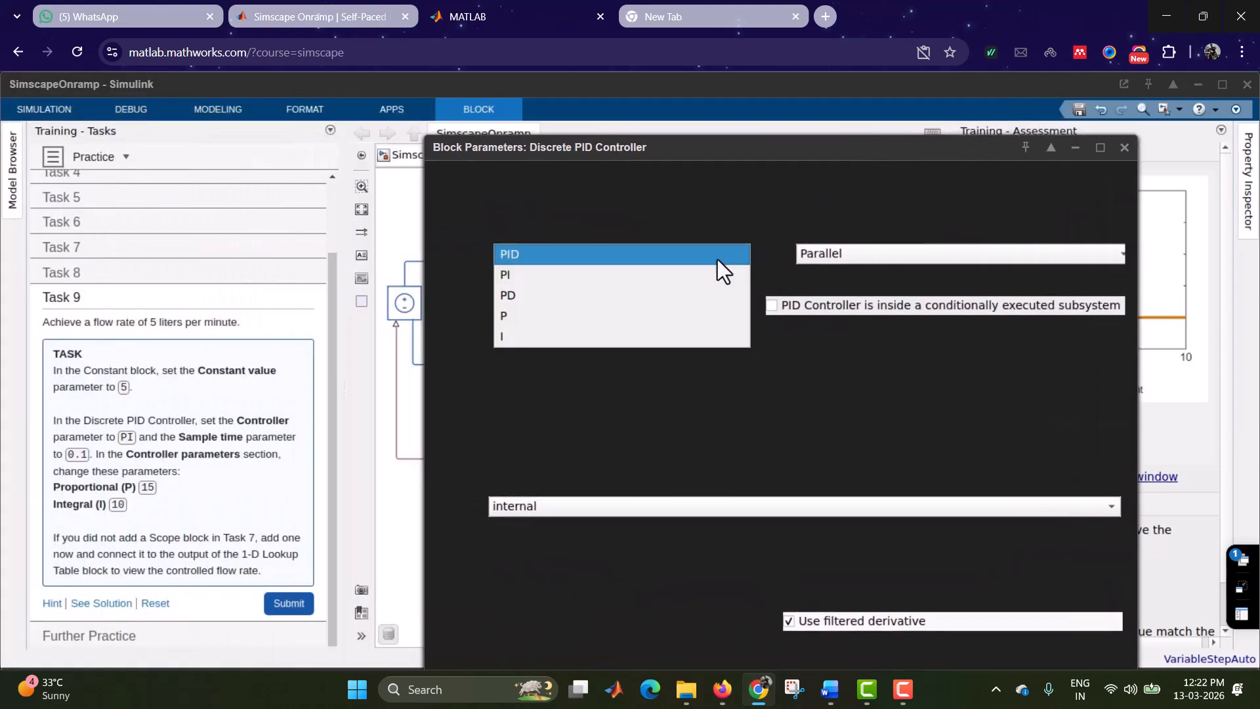
click(584, 282)
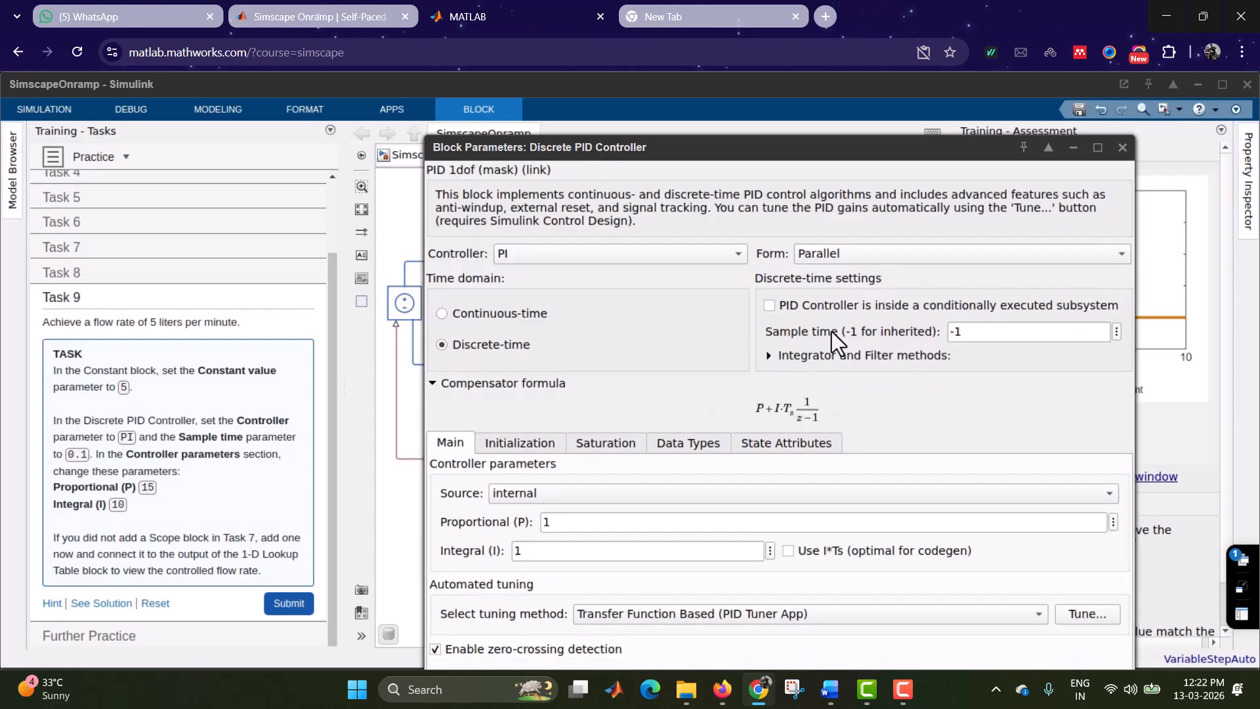
triple_click(998, 334)
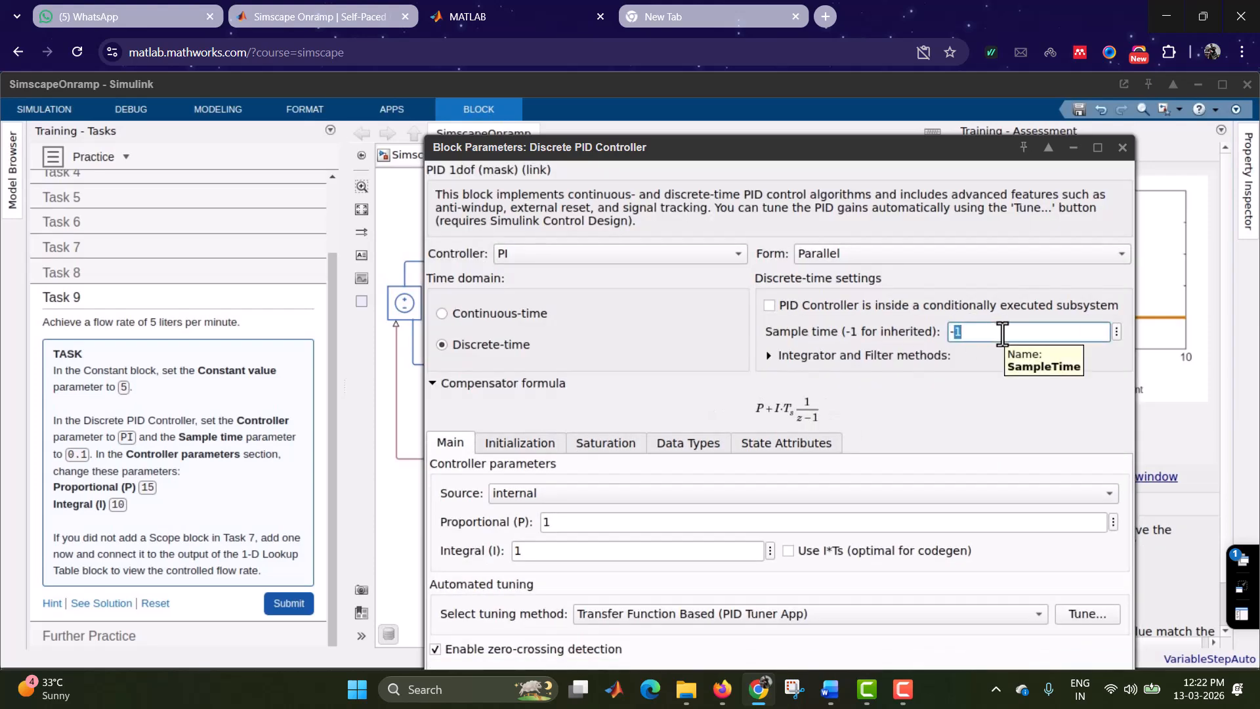
click(1003, 333)
key(BackSpace)
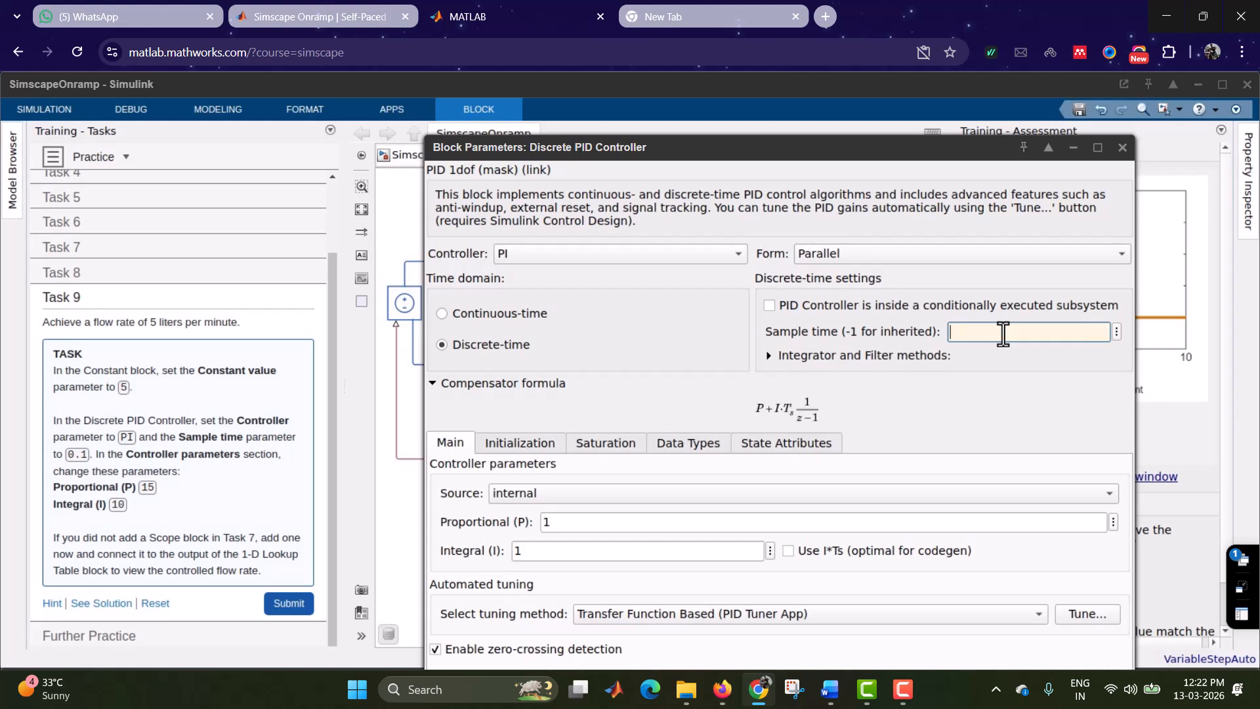
text(0.1)
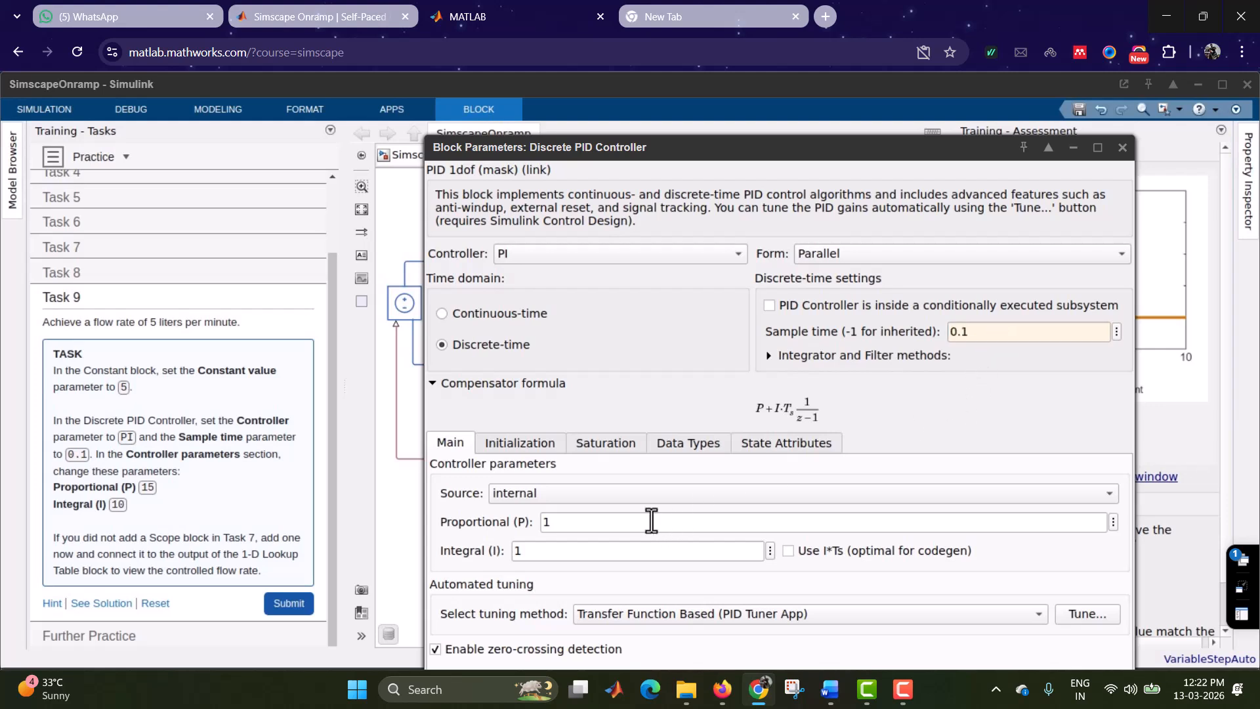
Step: Set the controller's Proportional (P) gain to 15 and Integral (I) gain to 10, and accept the block parameters
double_click(609, 523)
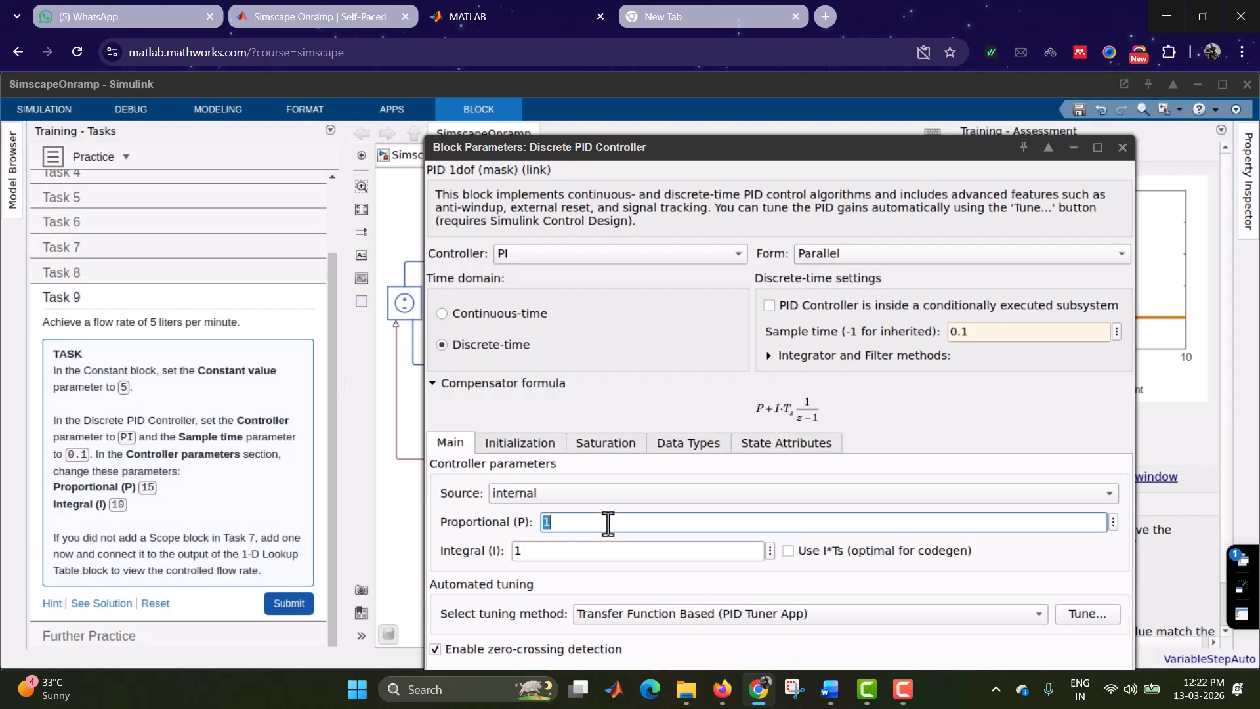
text(15)
double_click(566, 553)
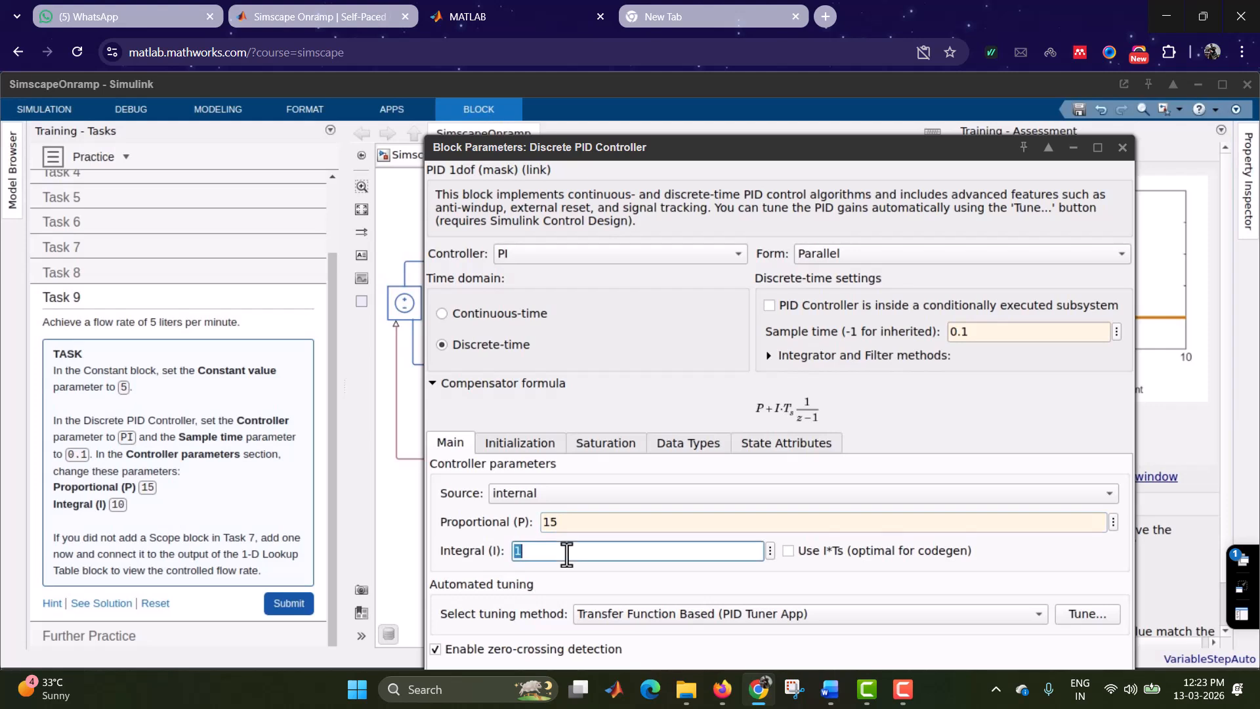
text(10)
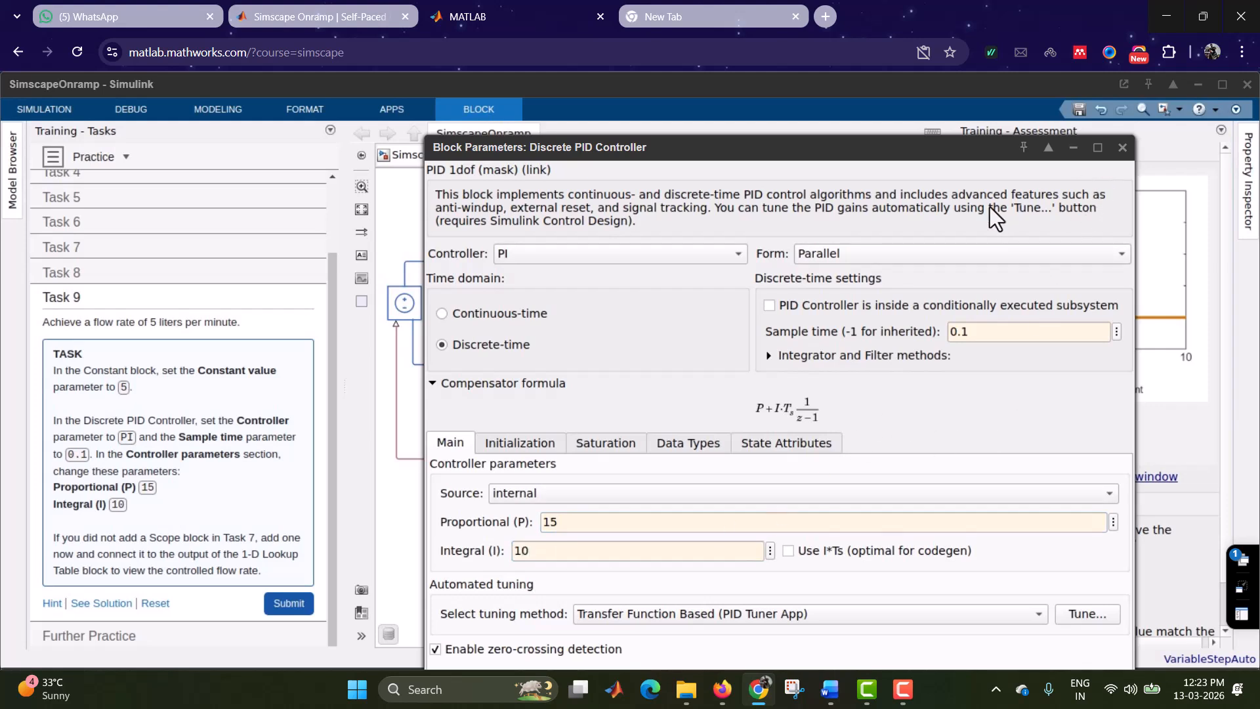
drag(895, 139, 890, 79)
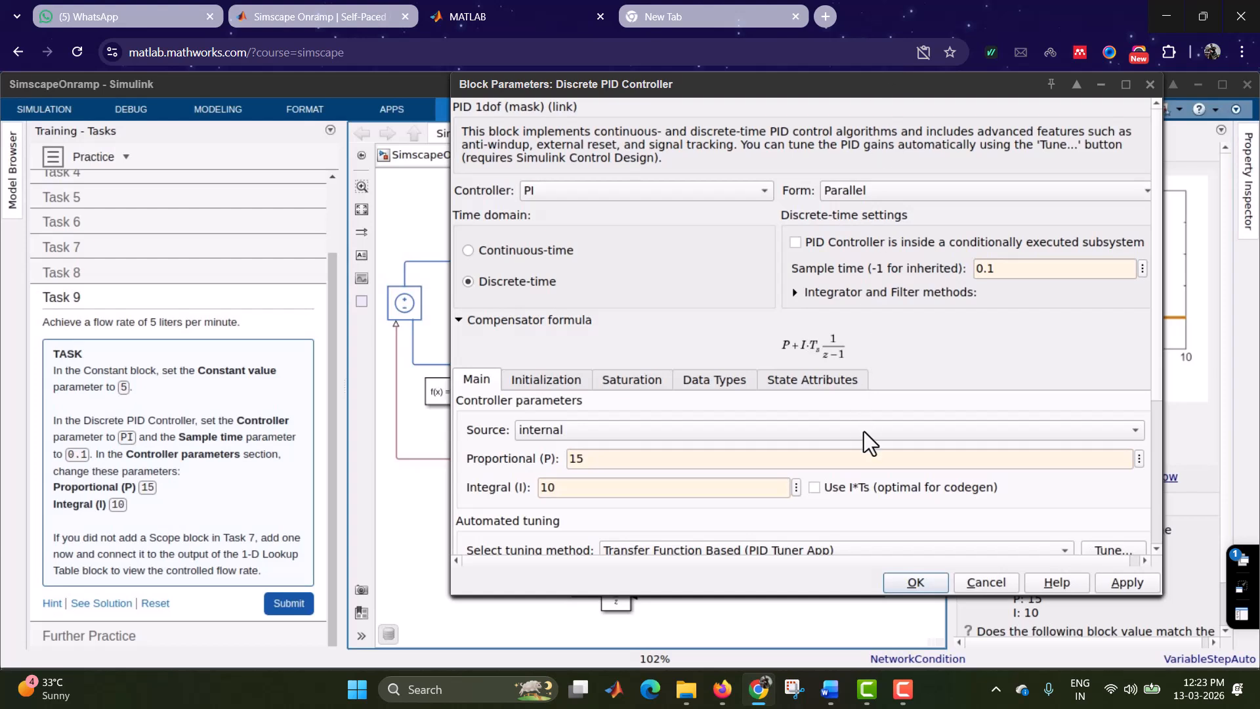
click(917, 580)
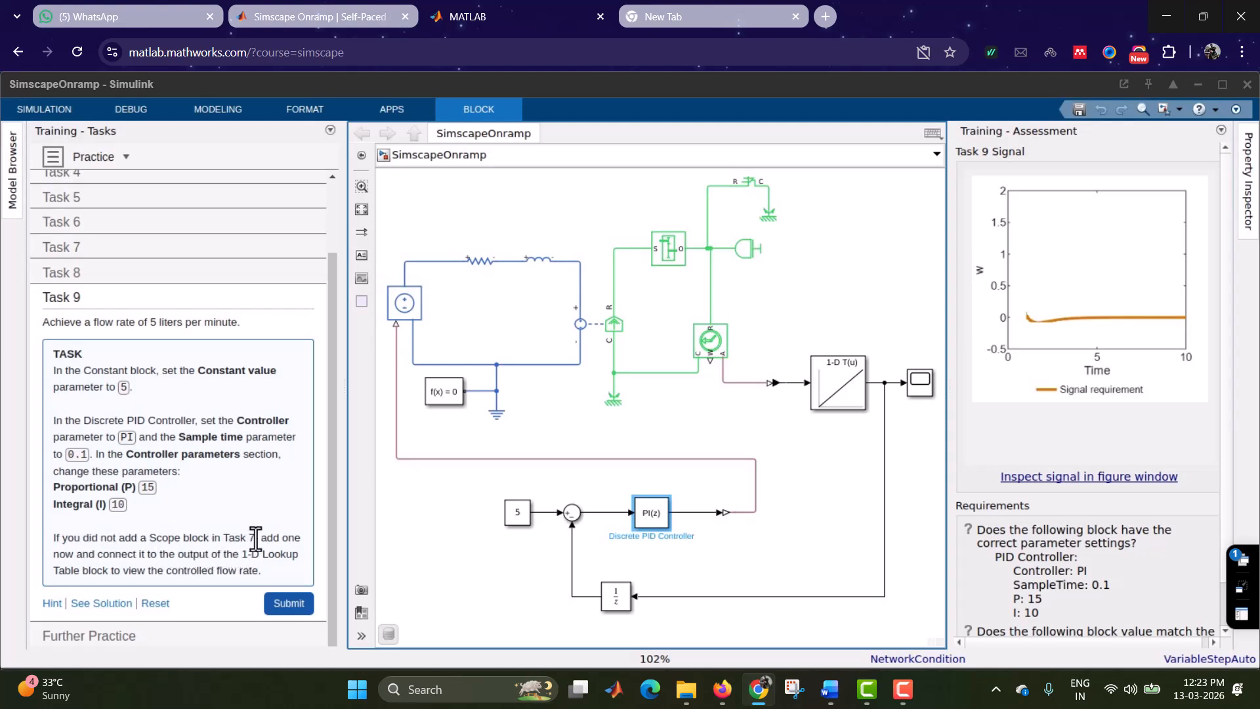
Step: Submit Task 9 and continue past Further Practice to the course's next section
click(284, 602)
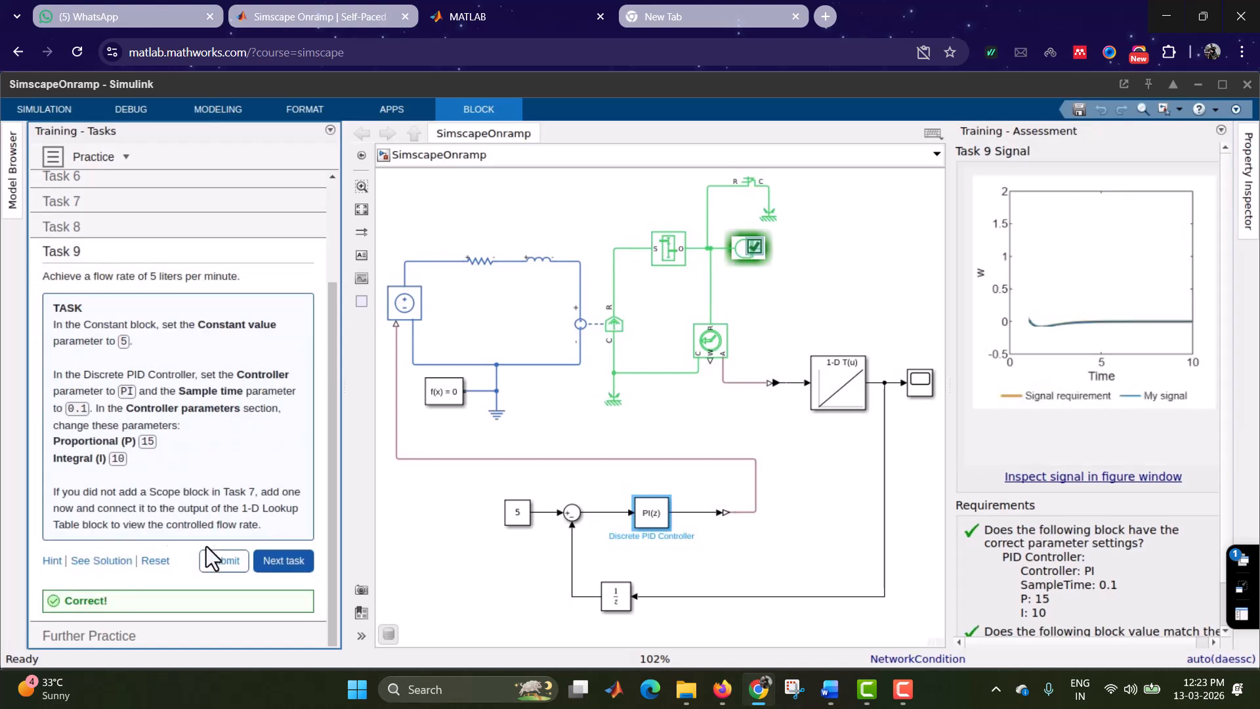
click(283, 560)
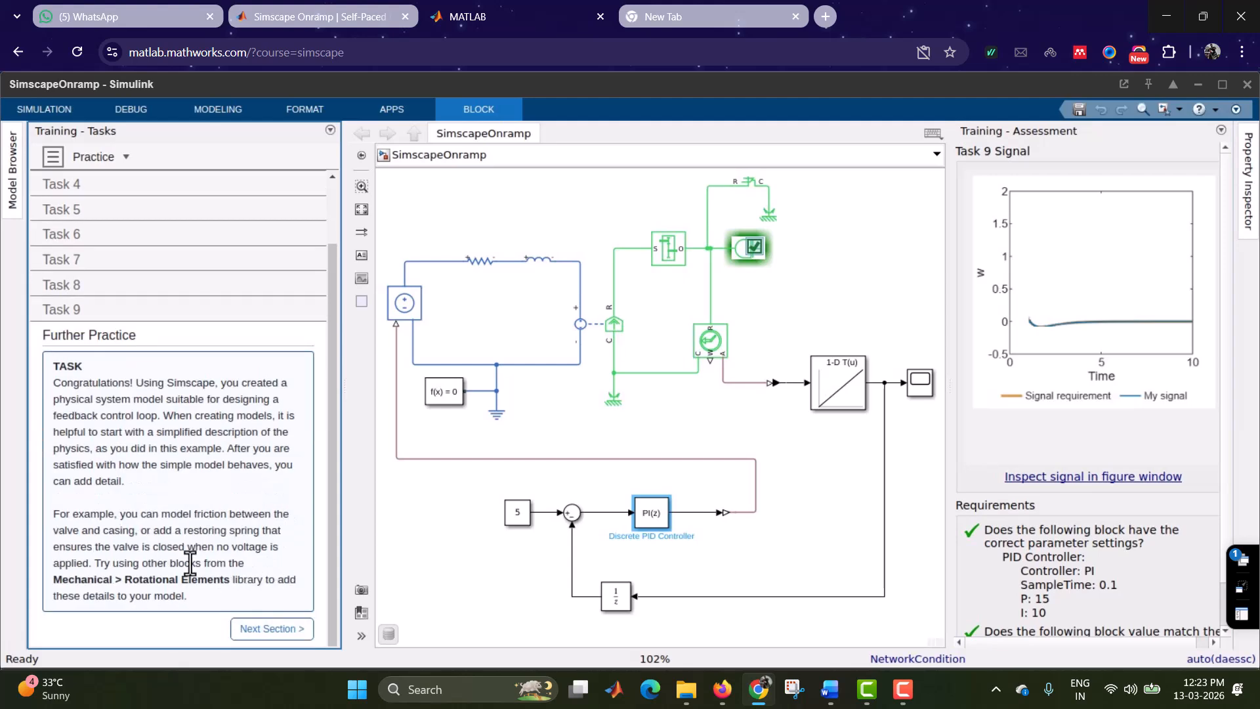
click(263, 624)
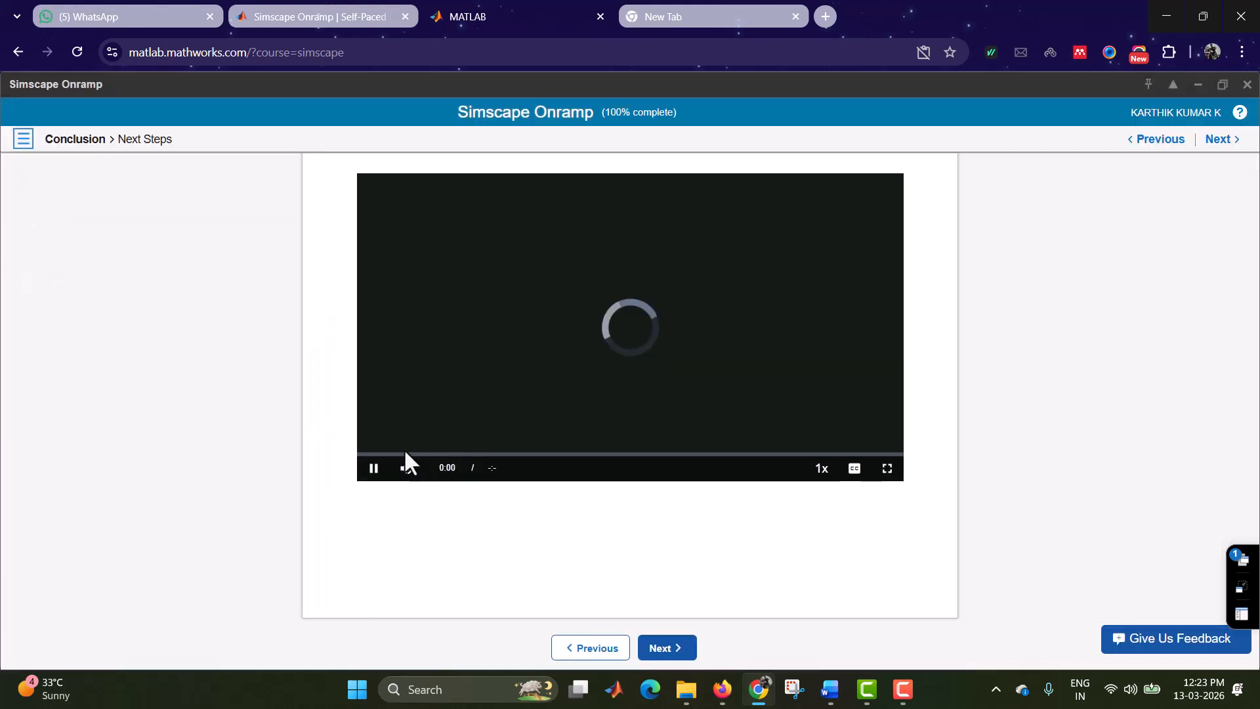
Step: Mute the Next Steps video, skip forward through it until near its end, and continue to the Additional Resources page
click(406, 477)
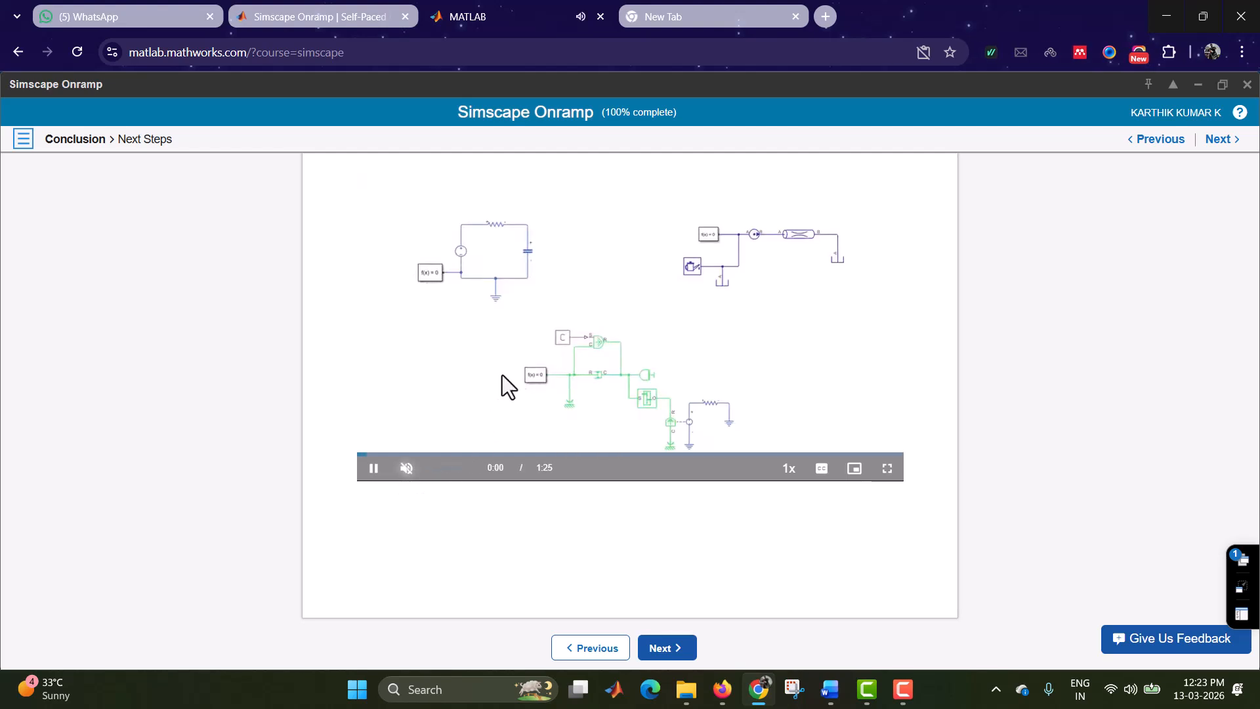
click(497, 453)
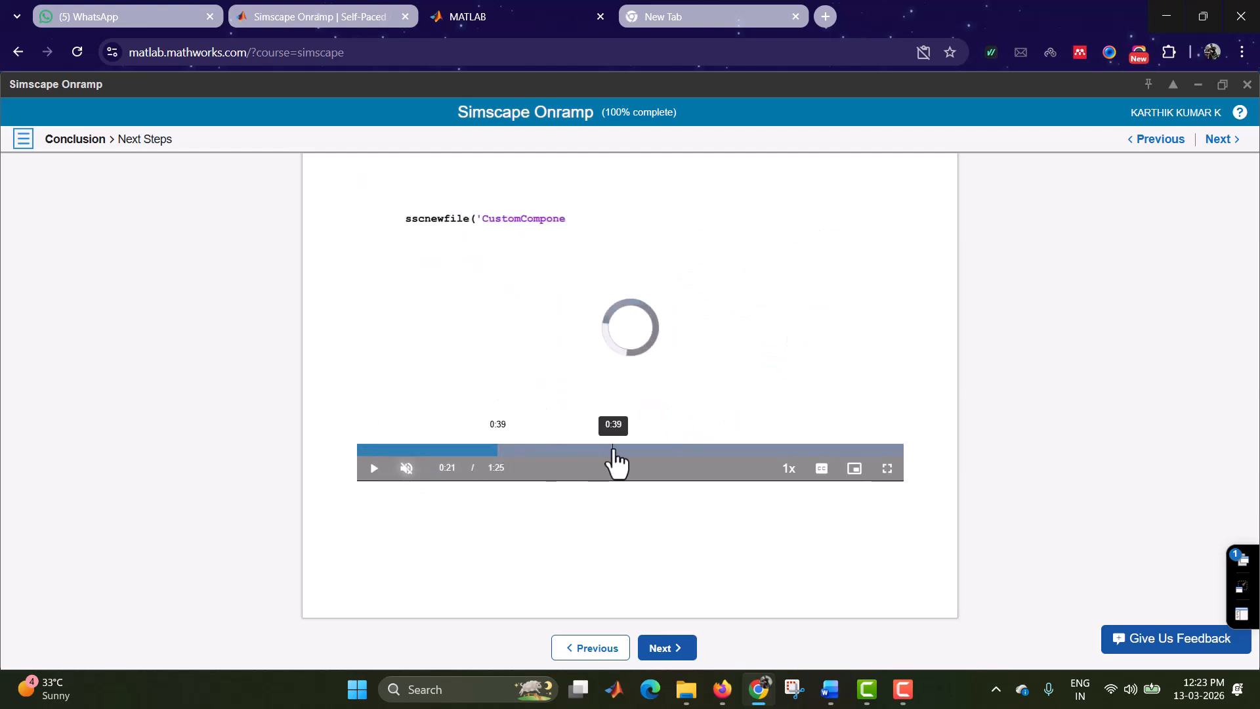
drag(612, 449, 708, 449)
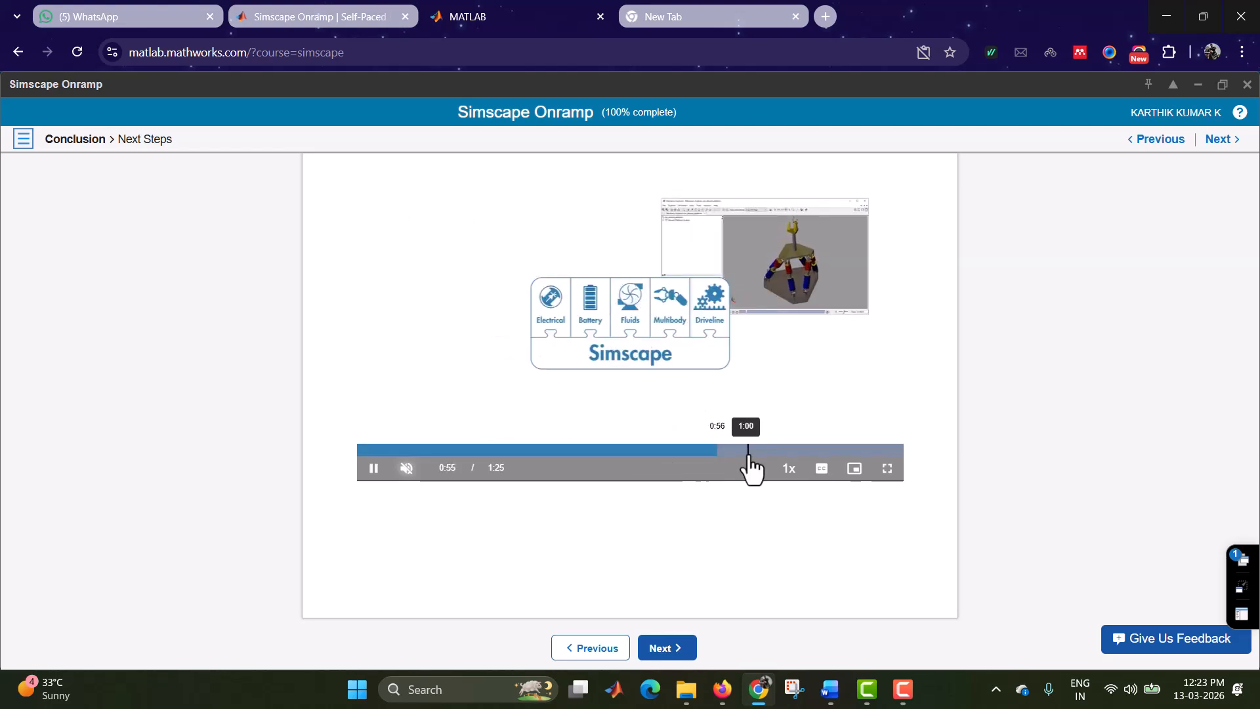
click(748, 454)
click(800, 451)
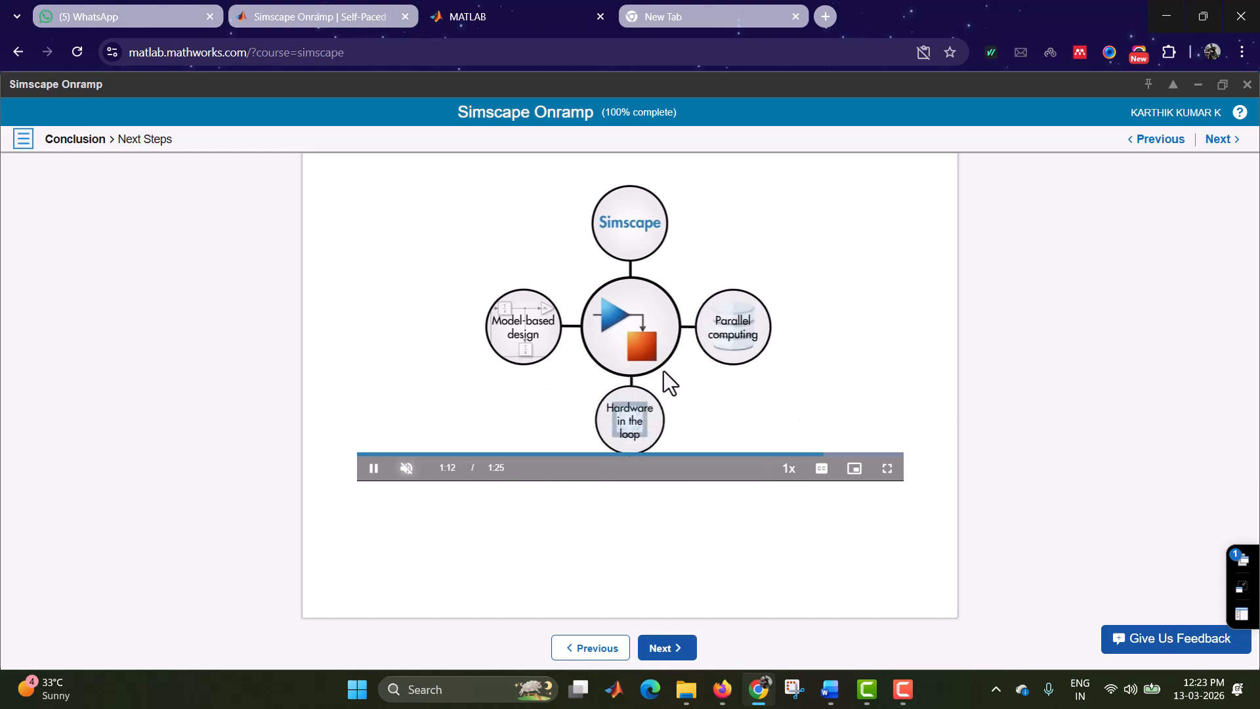
click(681, 650)
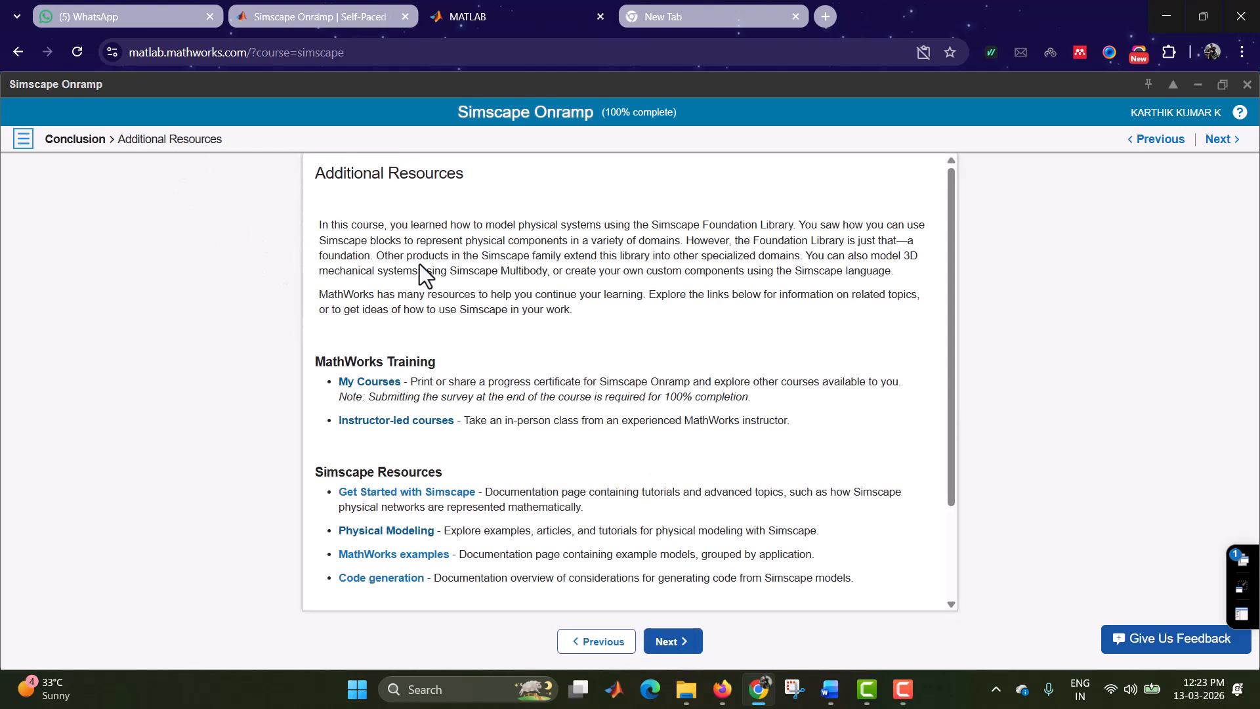
Step: Look through the training, Simscape resource and additional capability links on the Additional Resources page, and continue to the course survey
scroll(494, 353, down, 3)
scroll(427, 384, up, 3)
scroll(397, 453, down, 2)
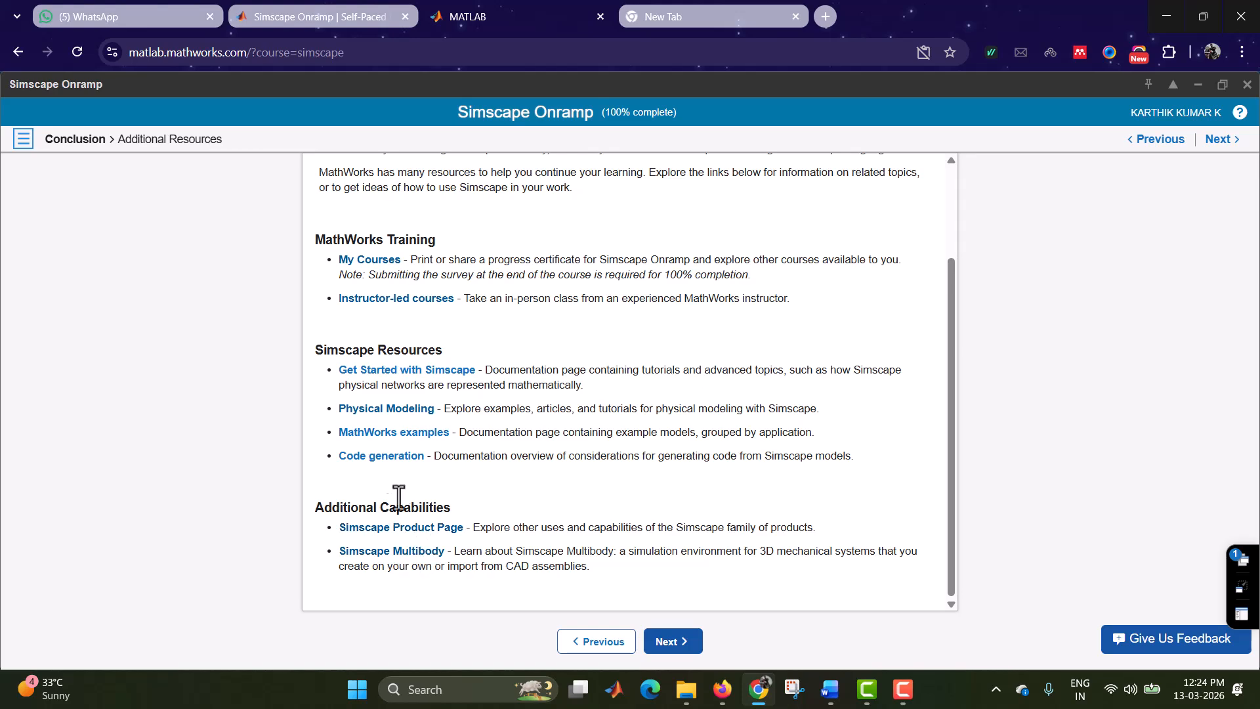
scroll(401, 439, up, 2)
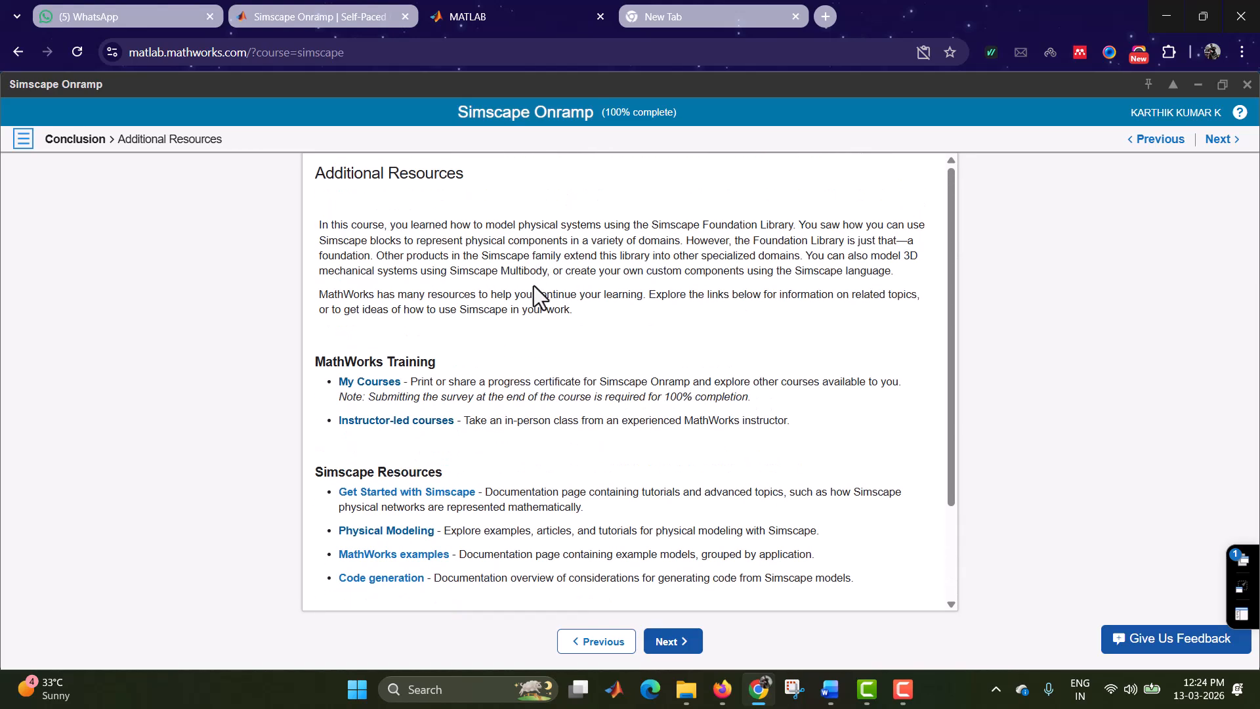
click(672, 642)
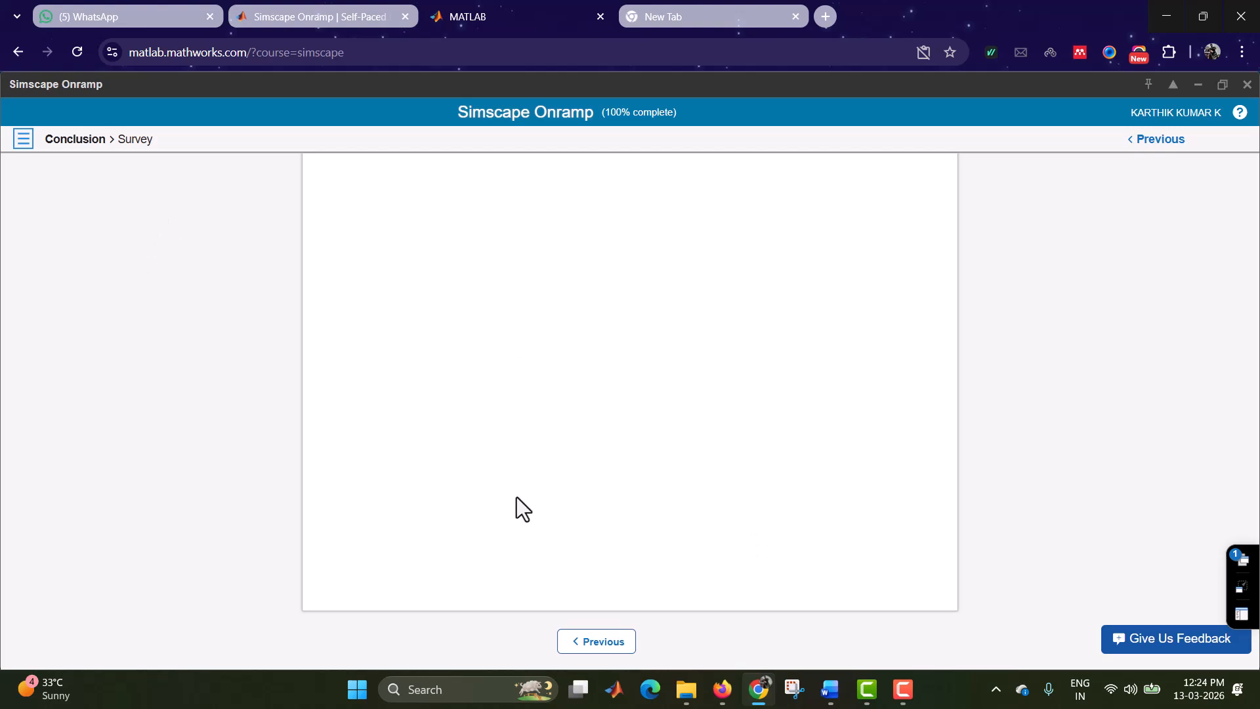